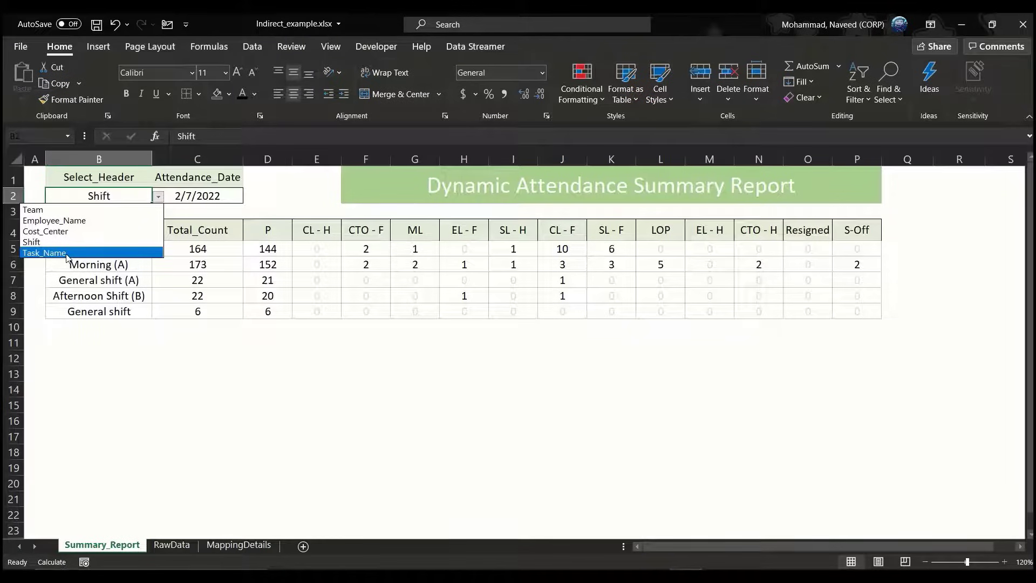
# Switch the summary report's Select_Header value in B2 to Task_Name and then to Cost_Center.
pyautogui.click(45, 253)
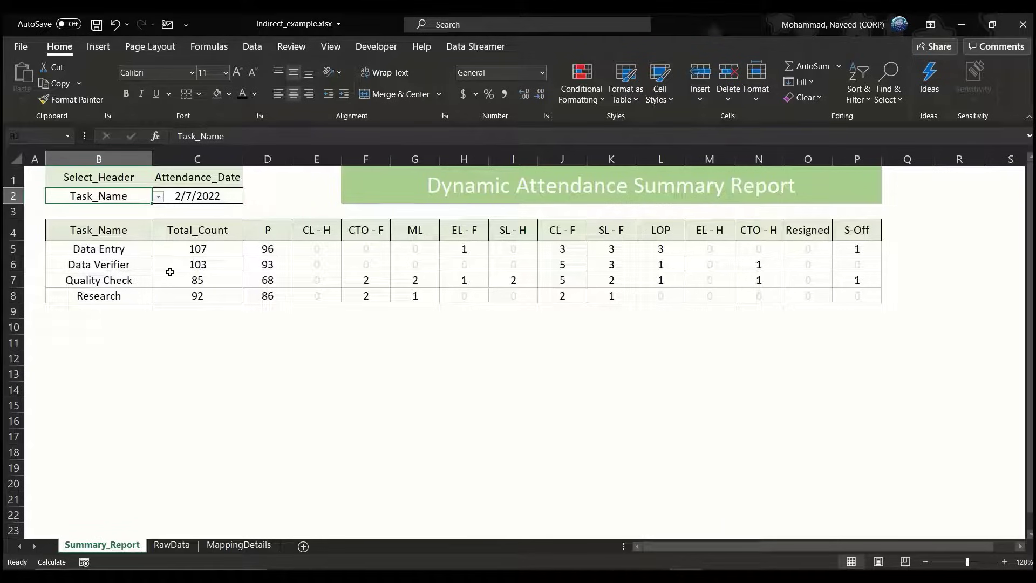
pyautogui.click(159, 198)
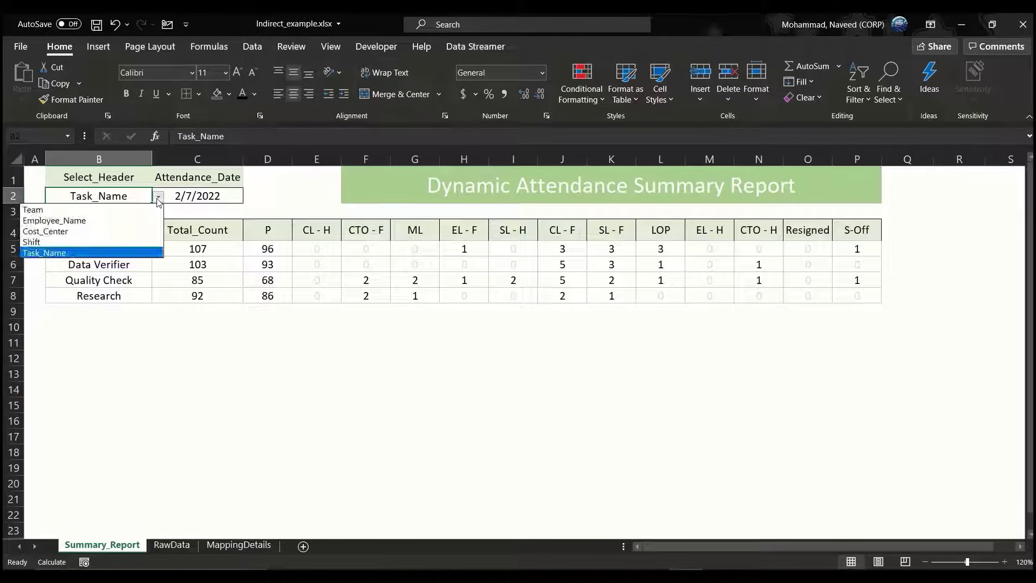
pyautogui.click(85, 232)
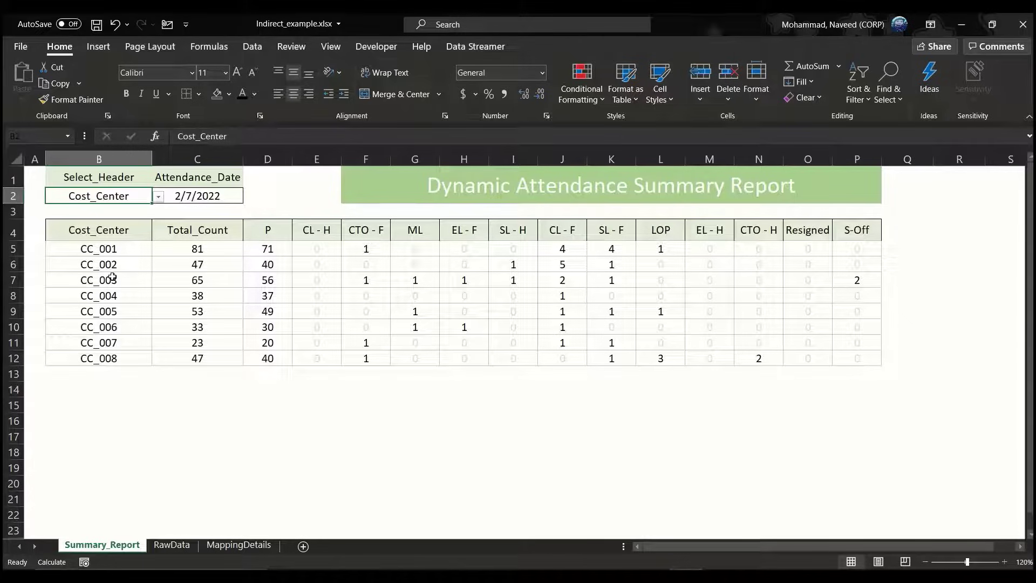
# Set the Attendance_Date in cell C2 of the summary report to 2/8/2022.
pyautogui.click(205, 195)
pyautogui.press('F2')
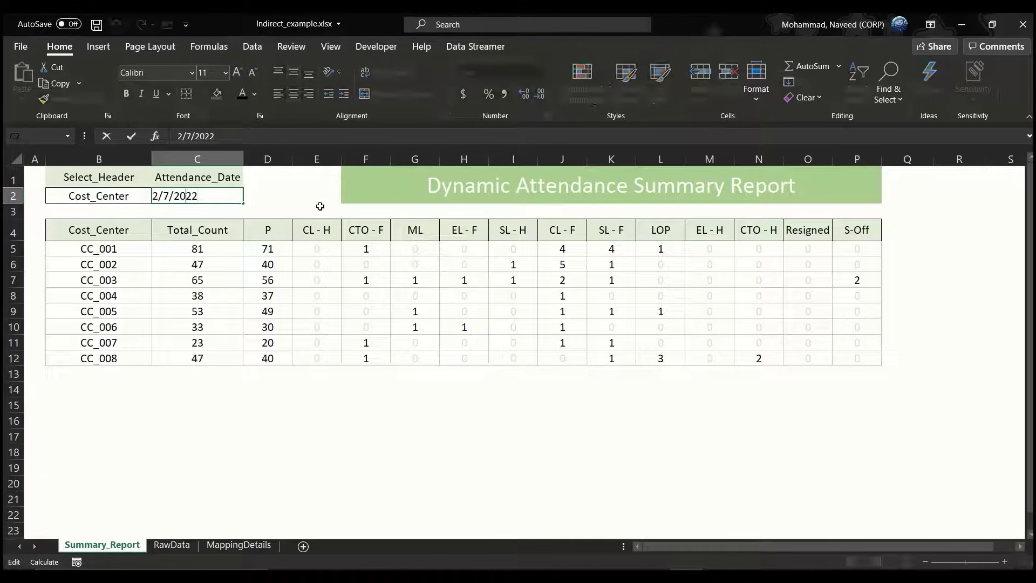
pyautogui.hotkey('shift', 'Left')
pyautogui.write('8')
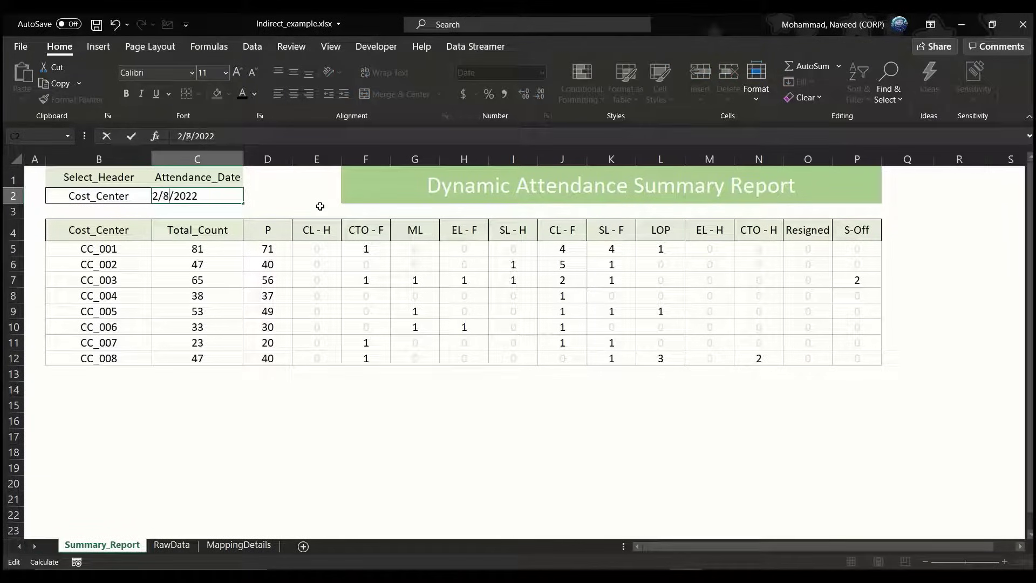
pyautogui.press('Return')
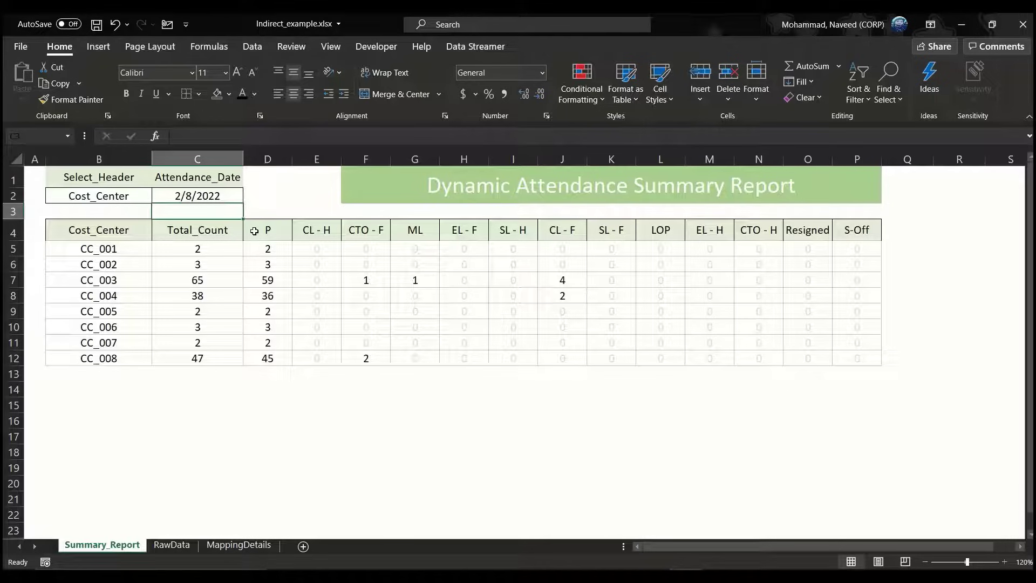
pyautogui.click(108, 230)
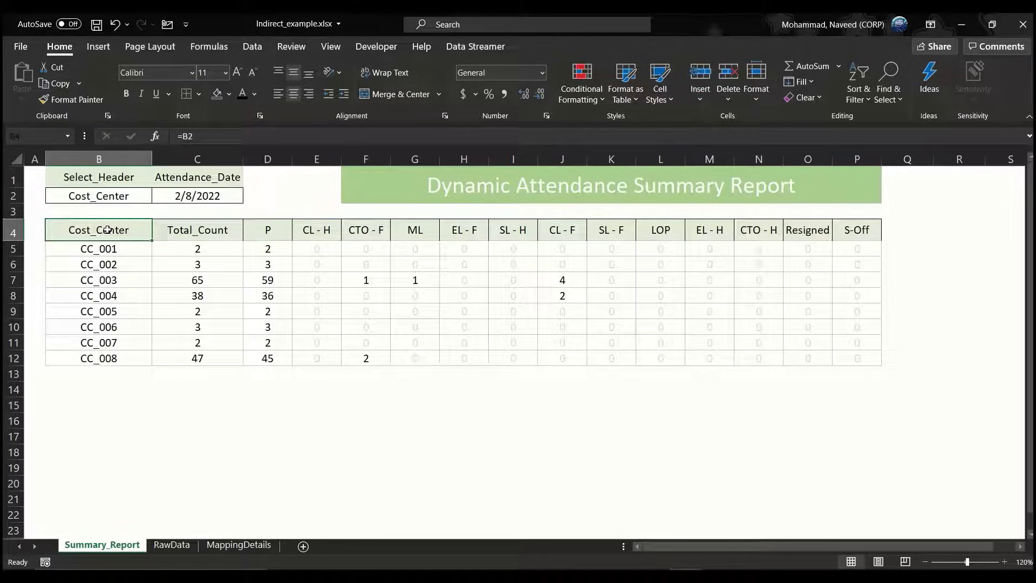
pyautogui.click(104, 198)
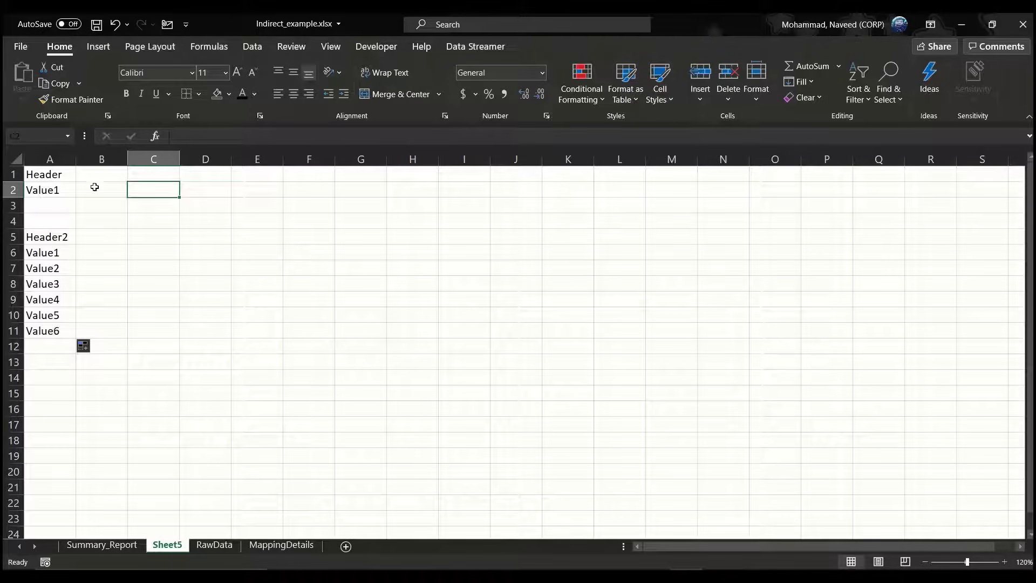
pyautogui.click(63, 188)
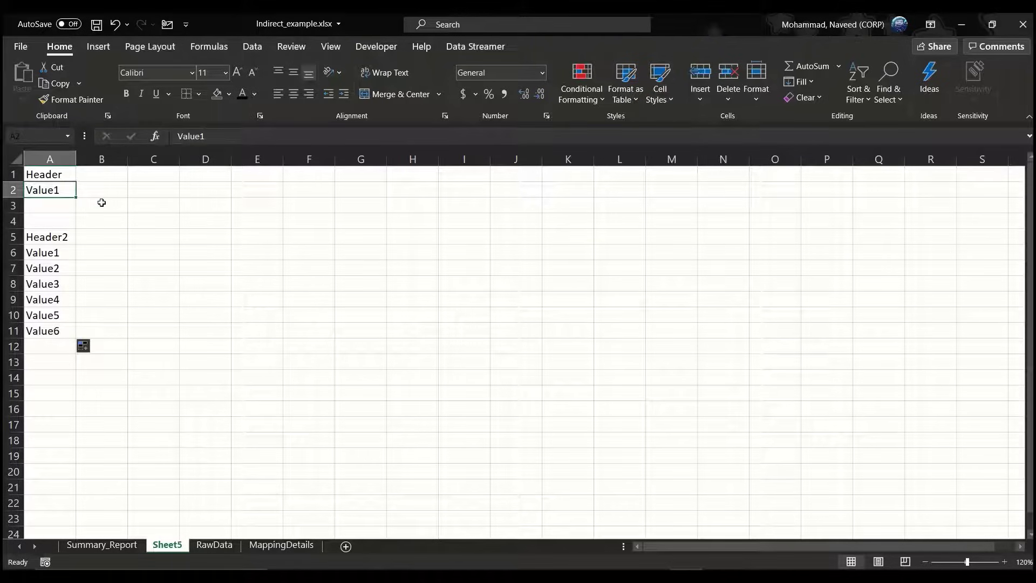
pyautogui.click(222, 201)
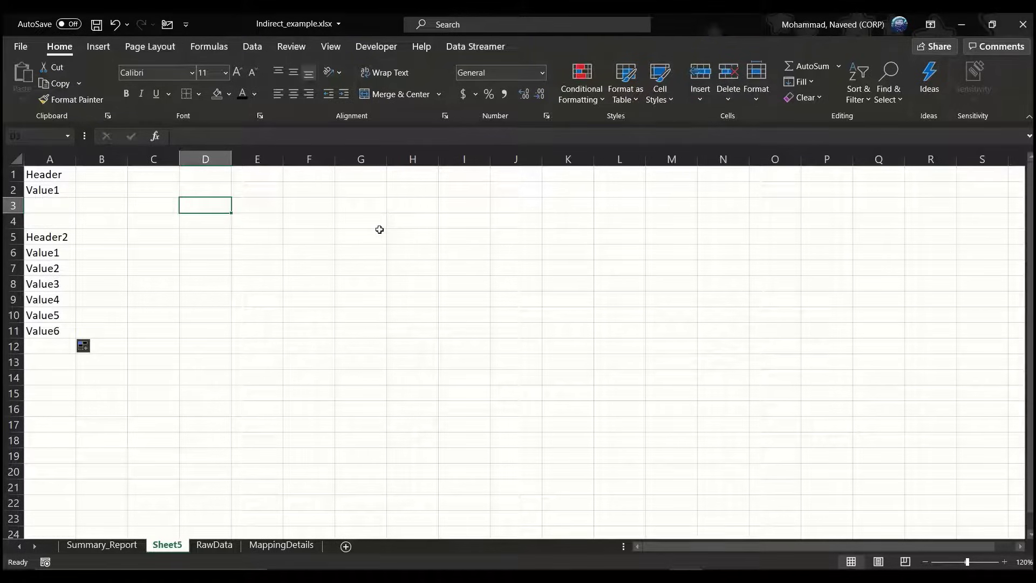
pyautogui.write('=')
pyautogui.press('Left')
pyautogui.press('Left')
pyautogui.press('Left')
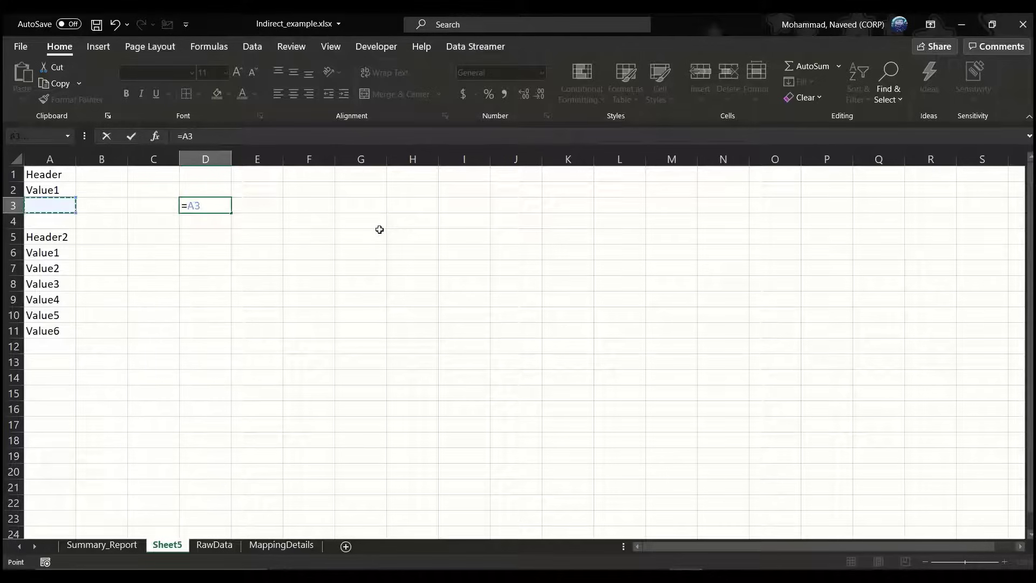
pyautogui.press('Up')
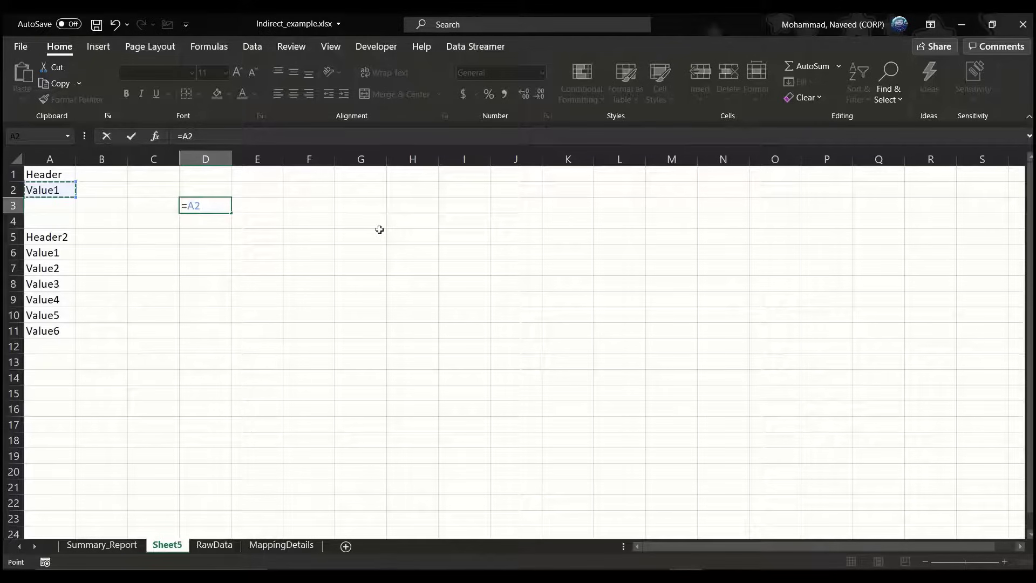
pyautogui.press('Escape')
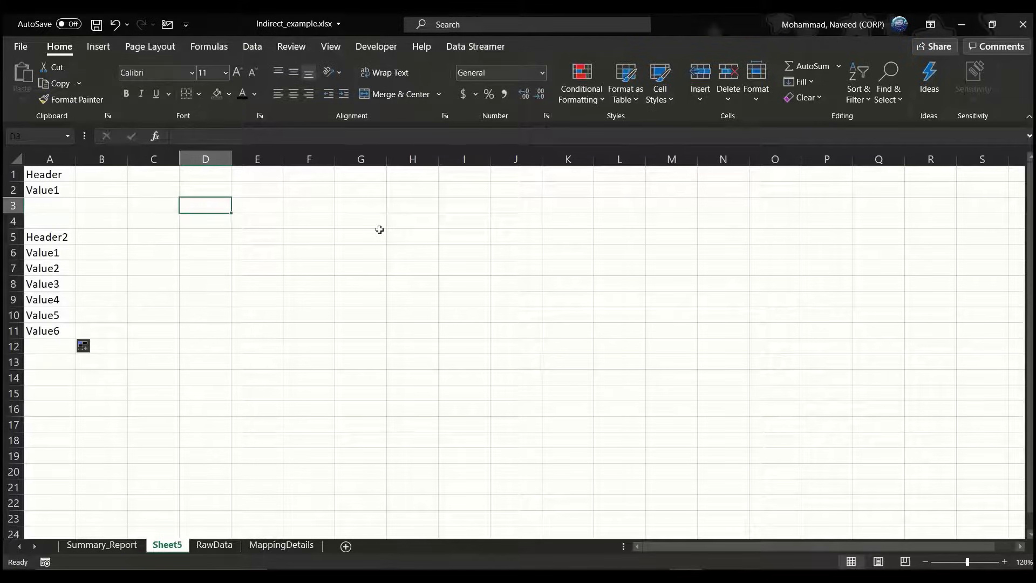
# Enter A2 as plain text, without an equals sign, in cell D3 of Sheet5.
pyautogui.write('A2')
pyautogui.press('Return')
pyautogui.press('Up')
pyautogui.press('F2')
pyautogui.press('Home')
pyautogui.write('=')
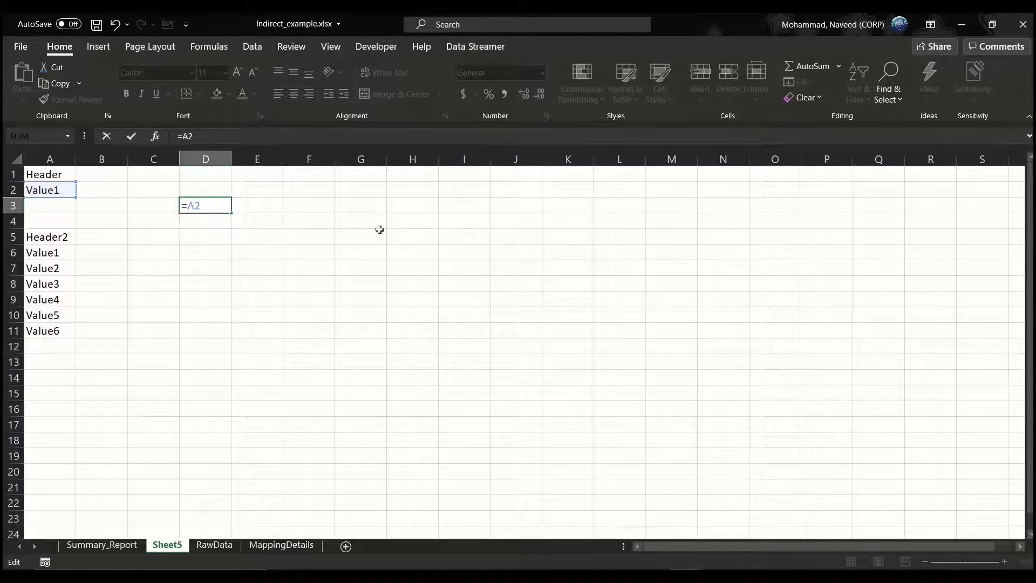
pyautogui.press('BackSpace')
pyautogui.press('Return')
pyautogui.press('Return')
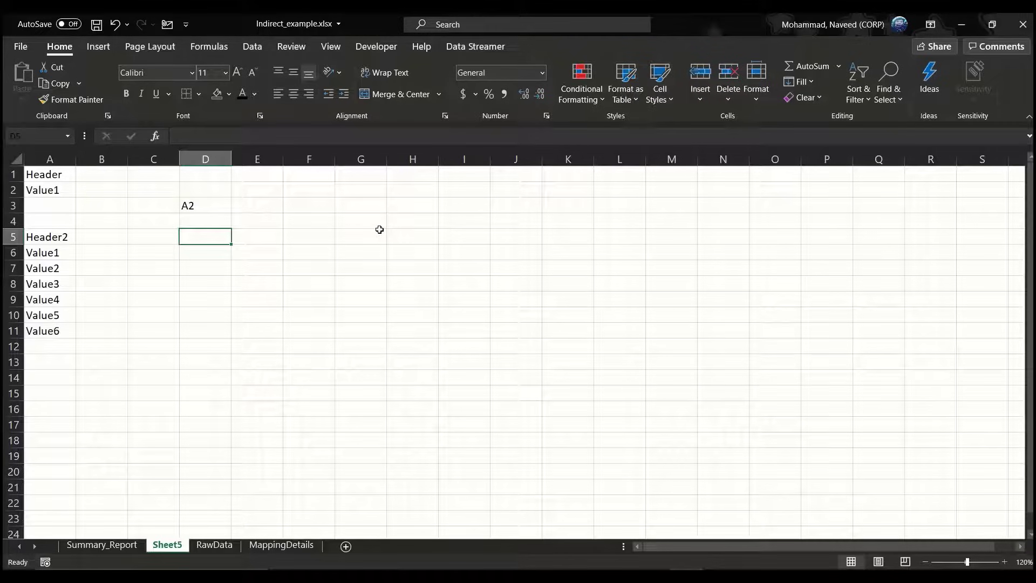
# Define the name mycellrange for the values under Header2, cells A6 to A11.
pyautogui.hotkey('ctrl', 'Left')
pyautogui.press('Down')
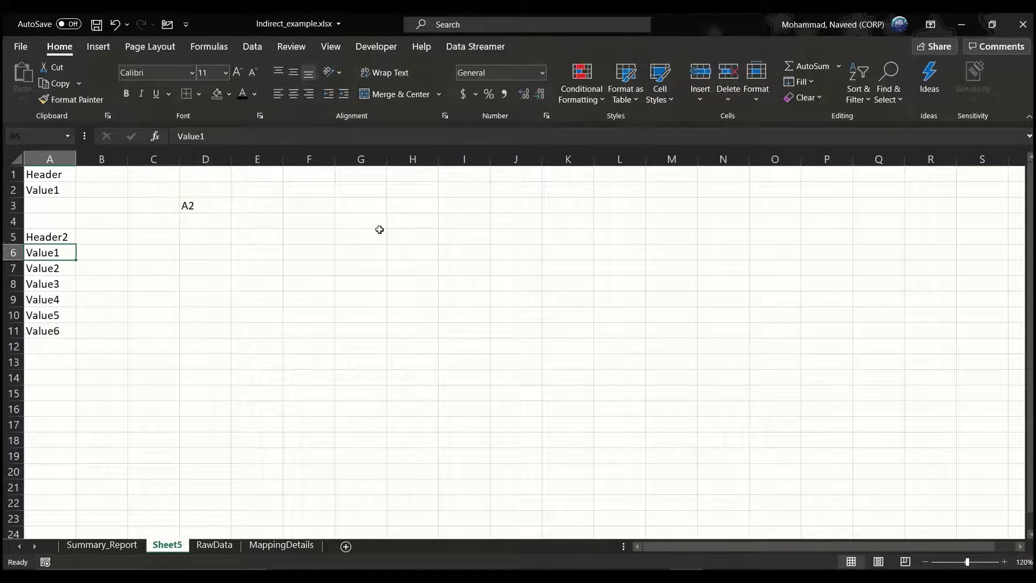
pyautogui.hotkey('ctrl', 'shift', 'Down')
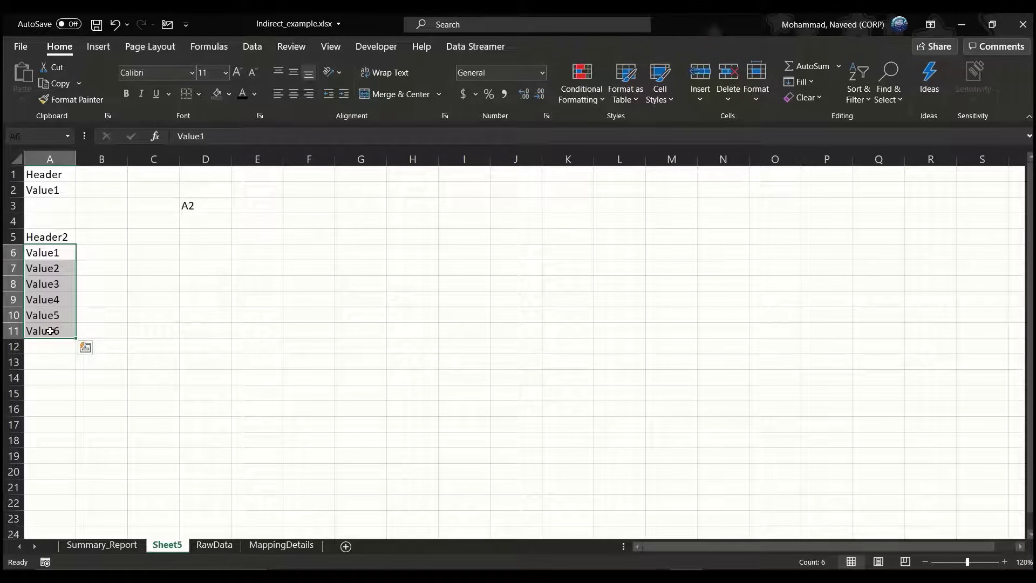
pyautogui.click(33, 138)
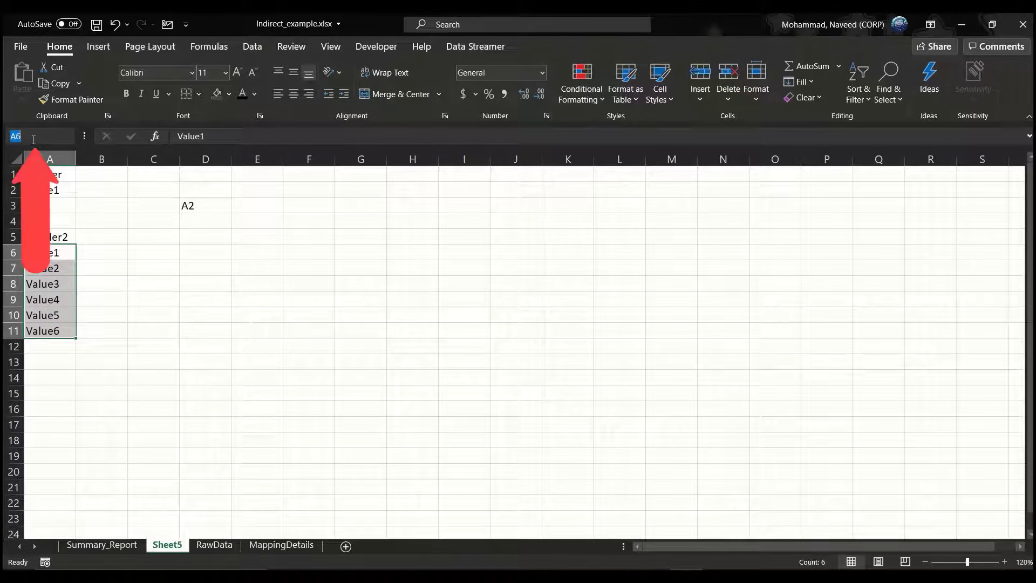
pyautogui.write('mycellrange')
pyautogui.press('Return')
# Enter the plain text mycellrange in cell D6 and autofit the width of column D.
pyautogui.press('Right')
pyautogui.press('Right')
pyautogui.press('Right')
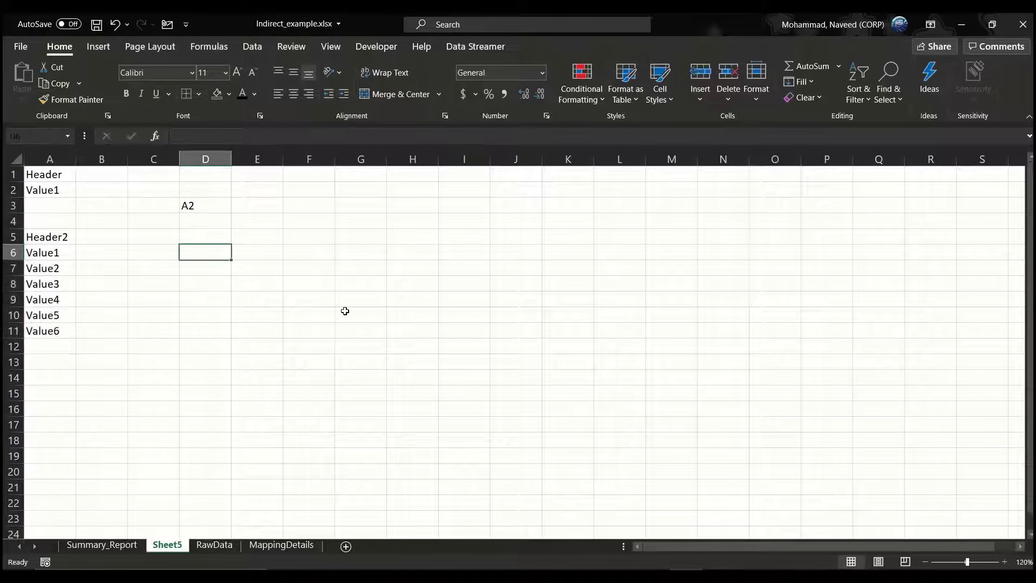
pyautogui.write('mycellrange')
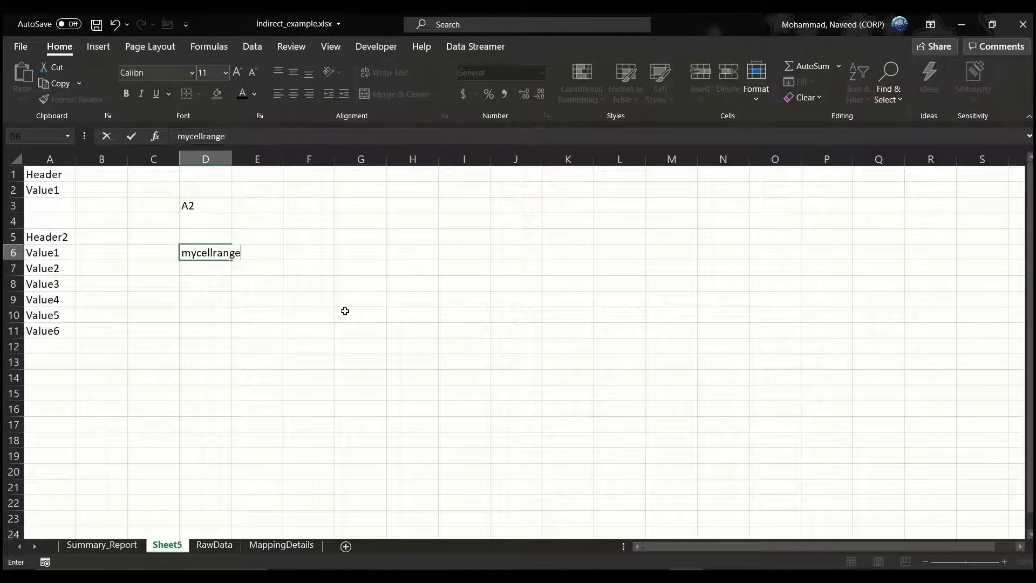
pyautogui.press('Return')
pyautogui.press('Up')
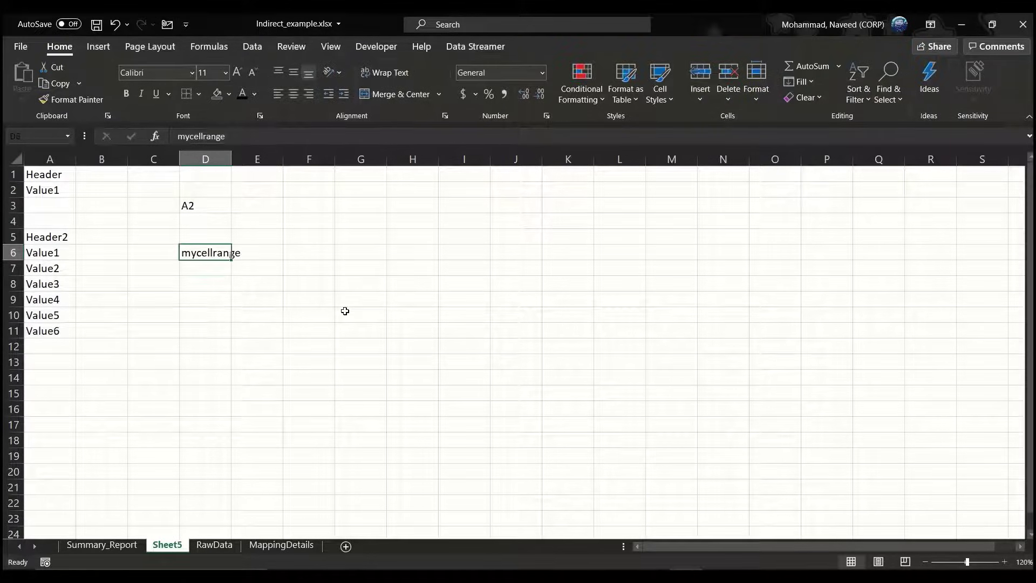
pyautogui.hotkey('alt', 'h')
pyautogui.press('o')
pyautogui.press('i')
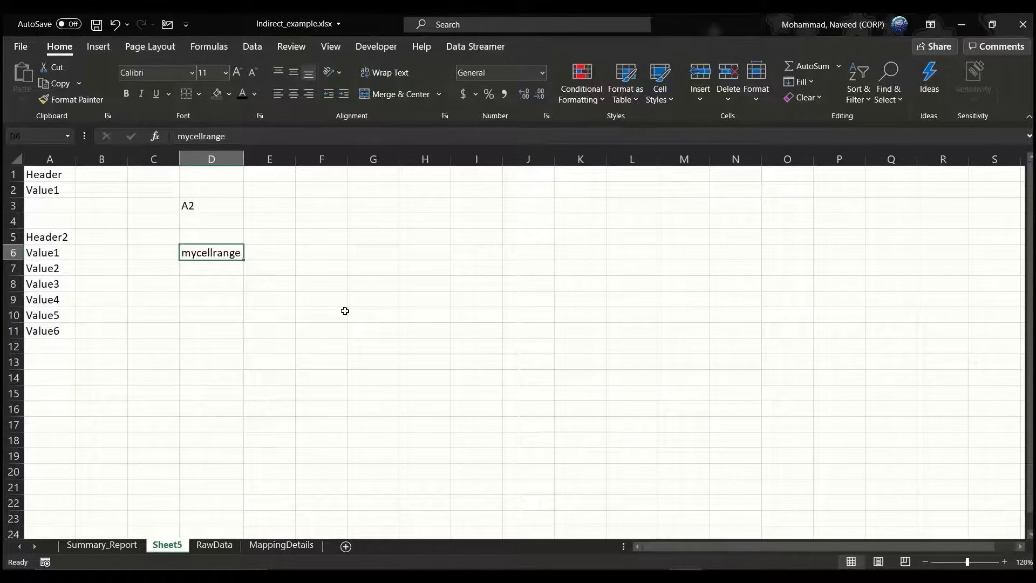
pyautogui.press('F2')
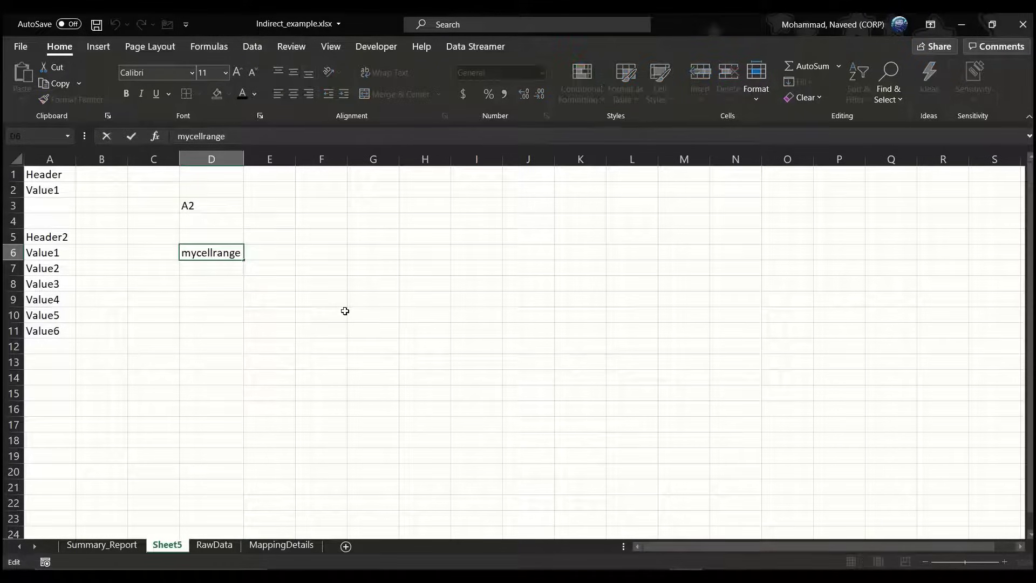
pyautogui.write('=')
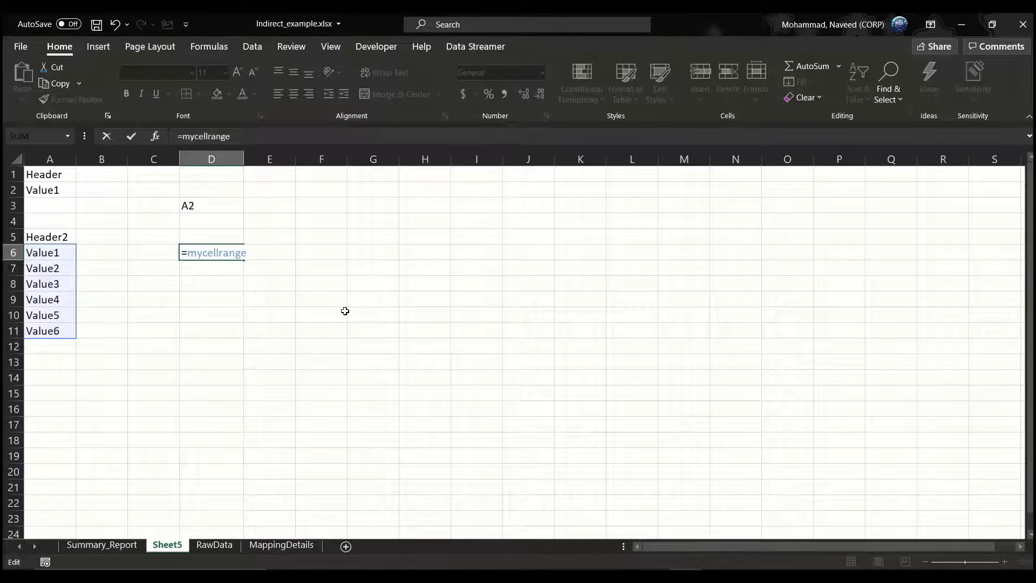
pyautogui.write('a')
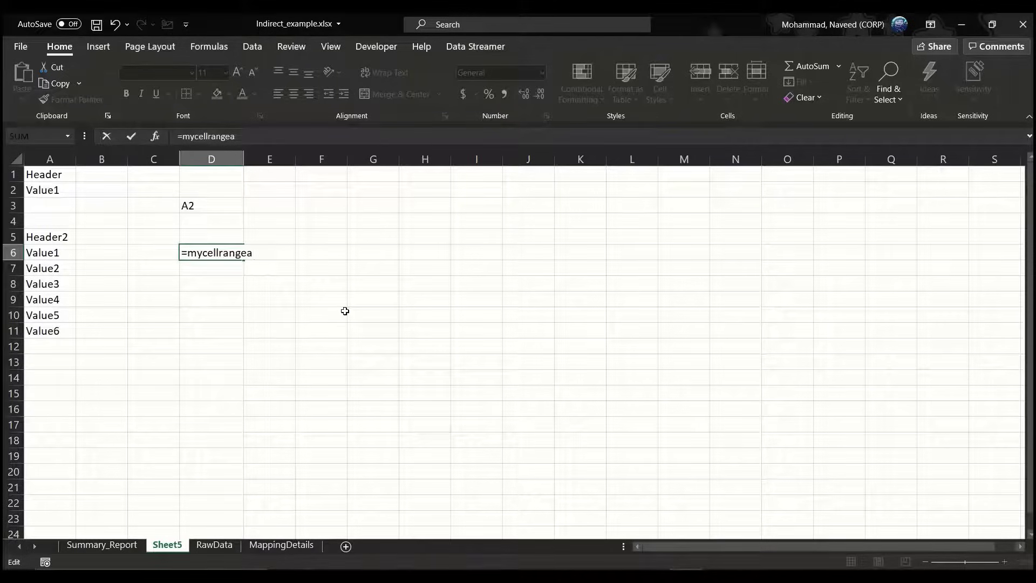
pyautogui.press('BackSpace')
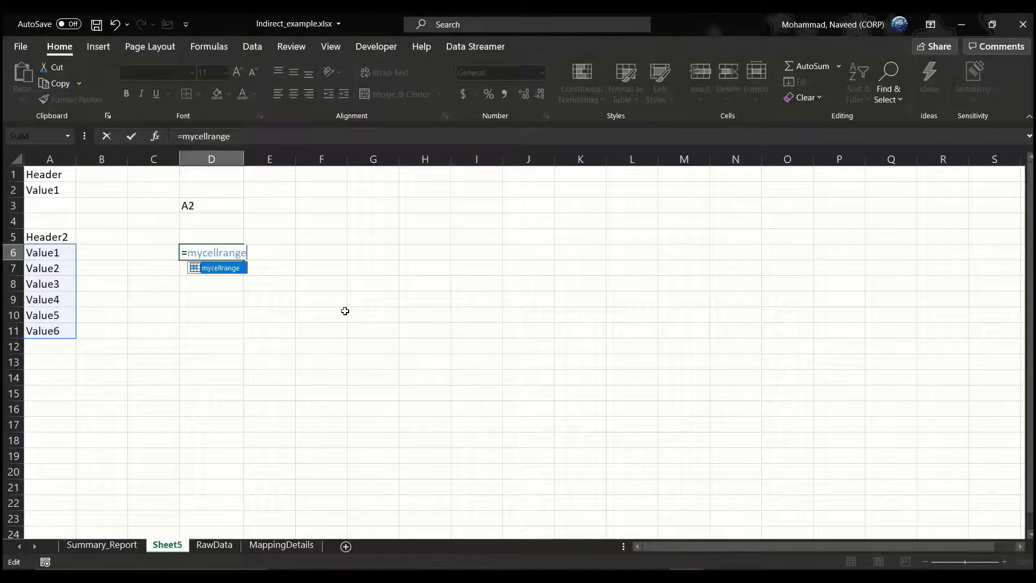
pyautogui.press('Escape')
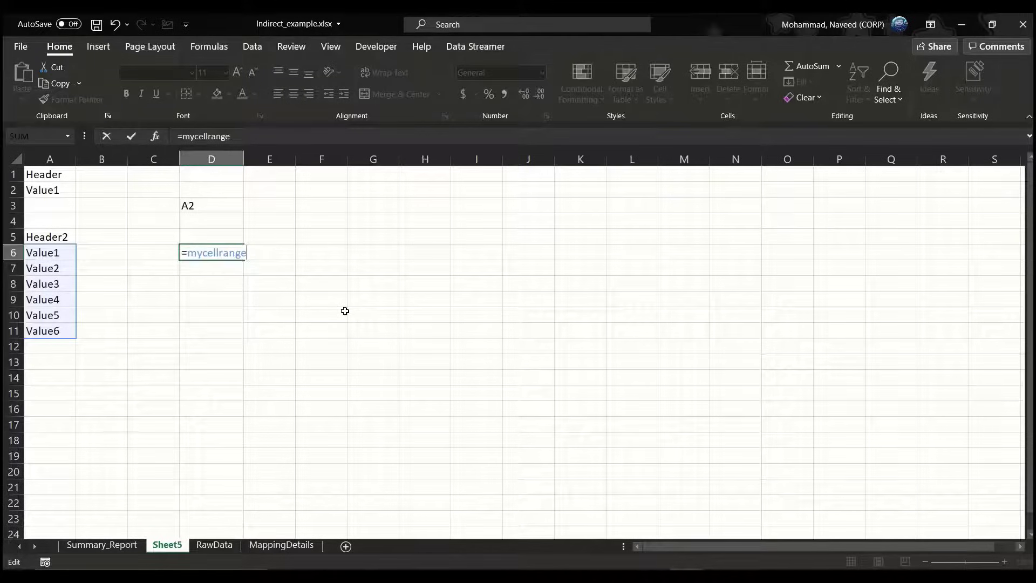
pyautogui.hotkey('ctrl', 'Return')
# Compare the plain-text reference entries in cells D3 and D6.
pyautogui.press('Up')
pyautogui.press('Up')
pyautogui.press('Up')
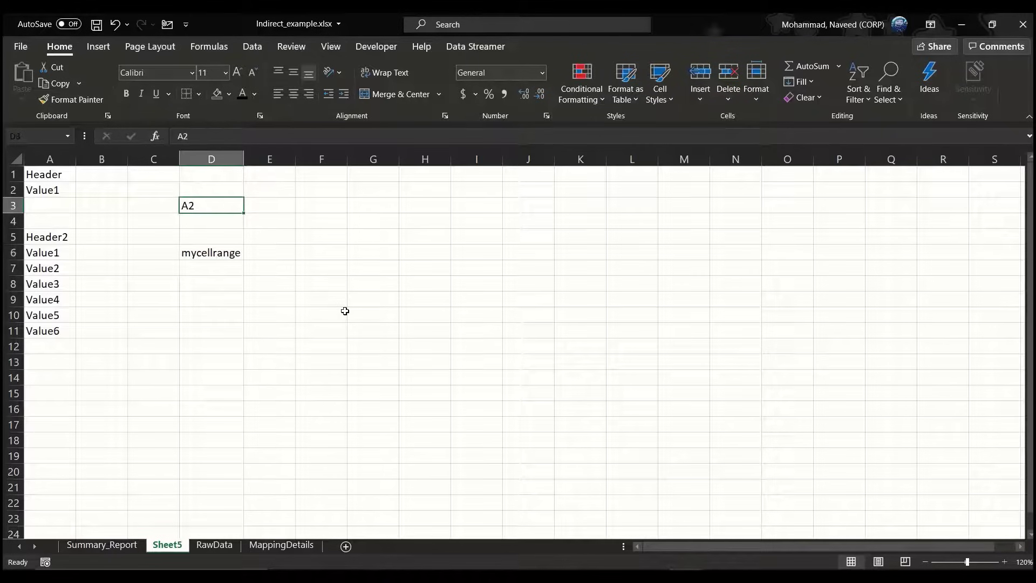
pyautogui.press('Down')
pyautogui.press('Down')
pyautogui.press('Down')
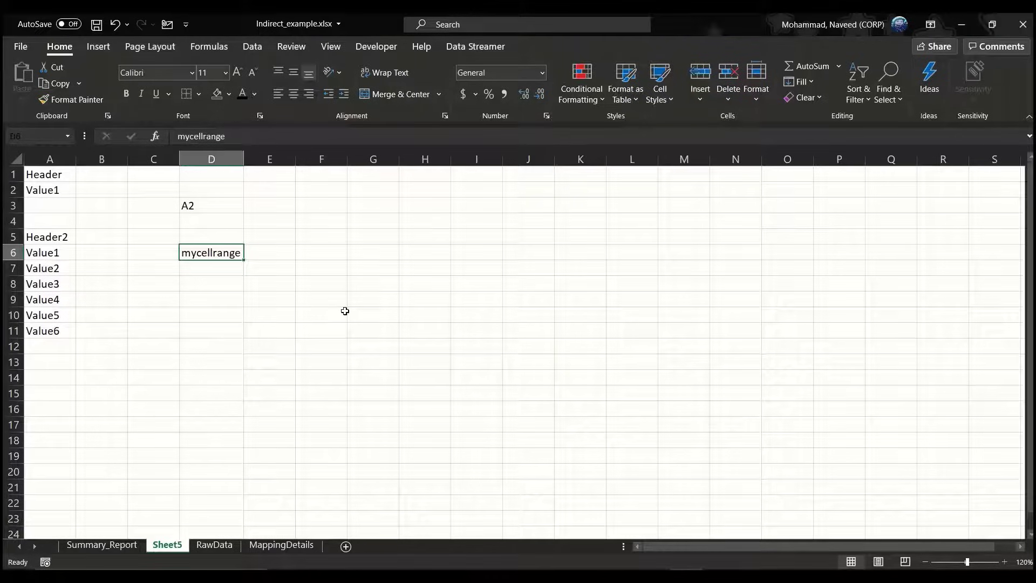
pyautogui.press('Up')
pyautogui.press('Up')
pyautogui.press('Up')
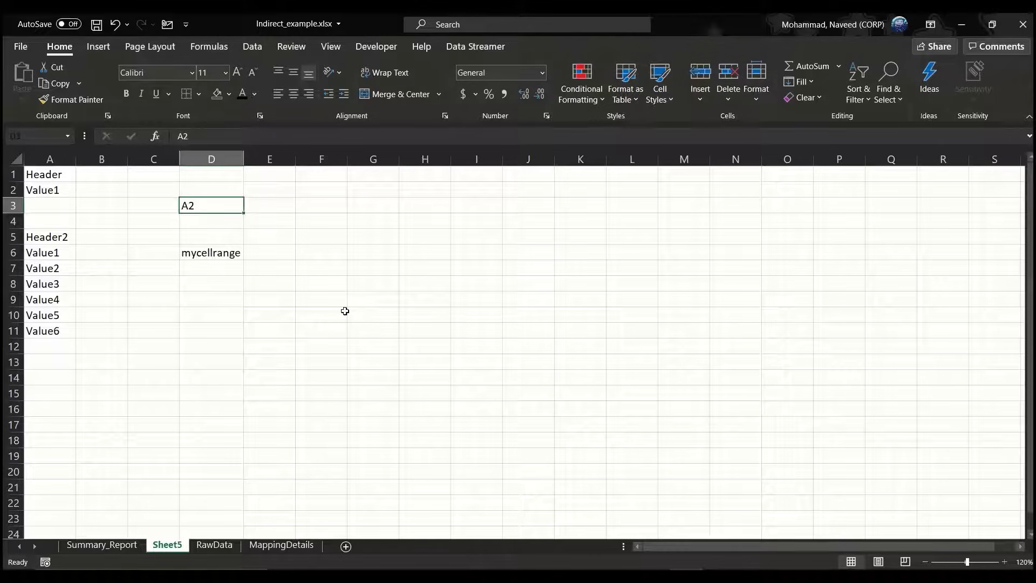
# Enter the formula =INDIRECT(D3) in cell F3 to return the value of the cell referenced by D3's text.
pyautogui.press('Right')
pyautogui.press('Right')
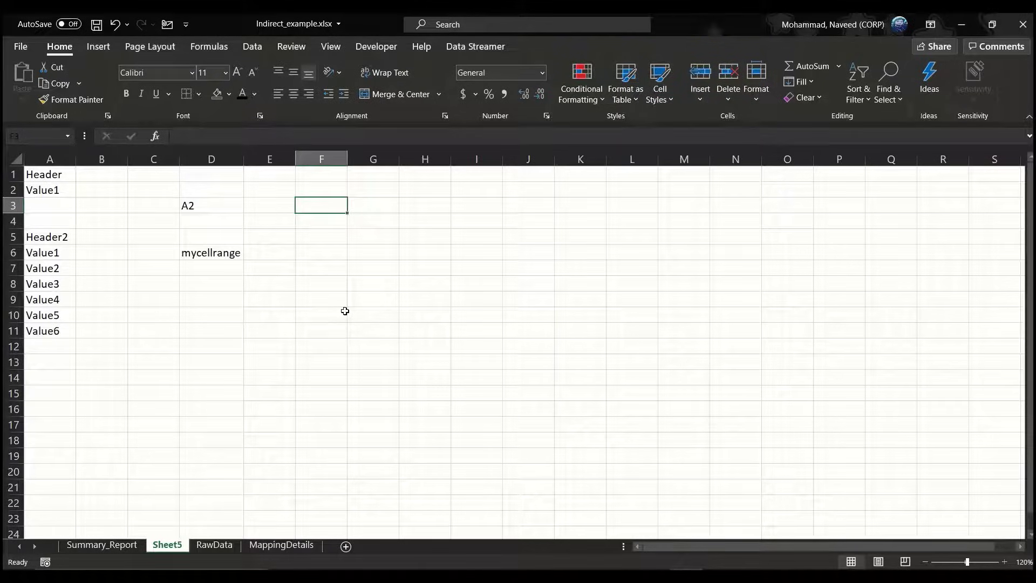
pyautogui.write('=indi')
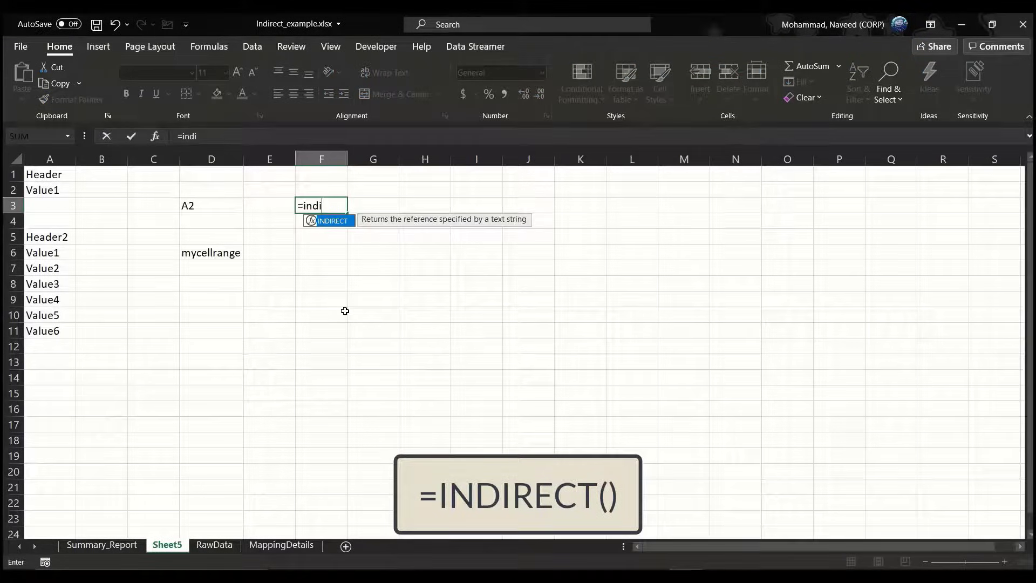
pyautogui.press('Tab')
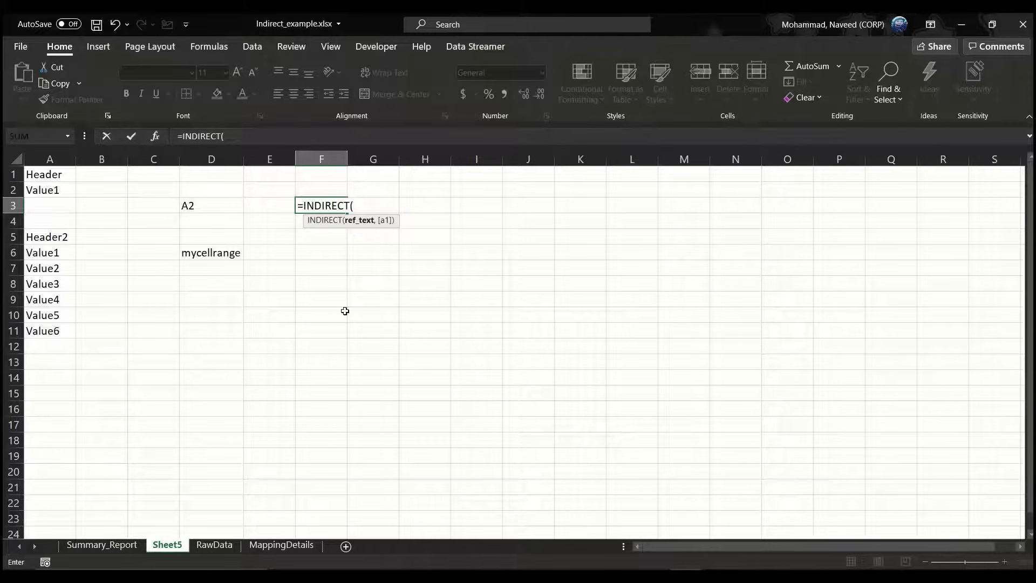
pyautogui.write('"A2"')
pyautogui.press('BackSpace')
pyautogui.press('BackSpace')
pyautogui.press('BackSpace')
pyautogui.press('BackSpace')
pyautogui.click(218, 207)
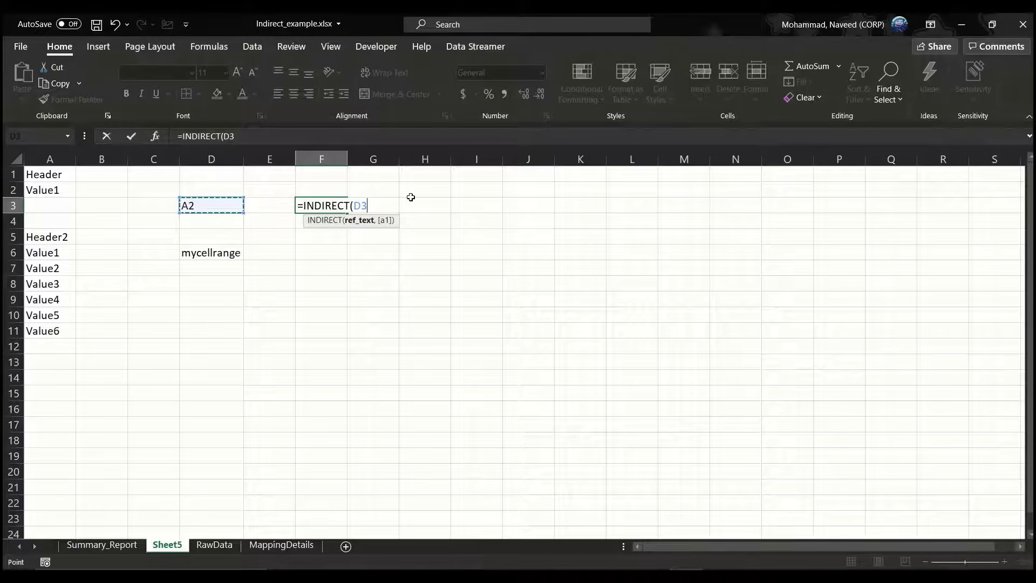
pyautogui.write(')')
pyautogui.press('Return')
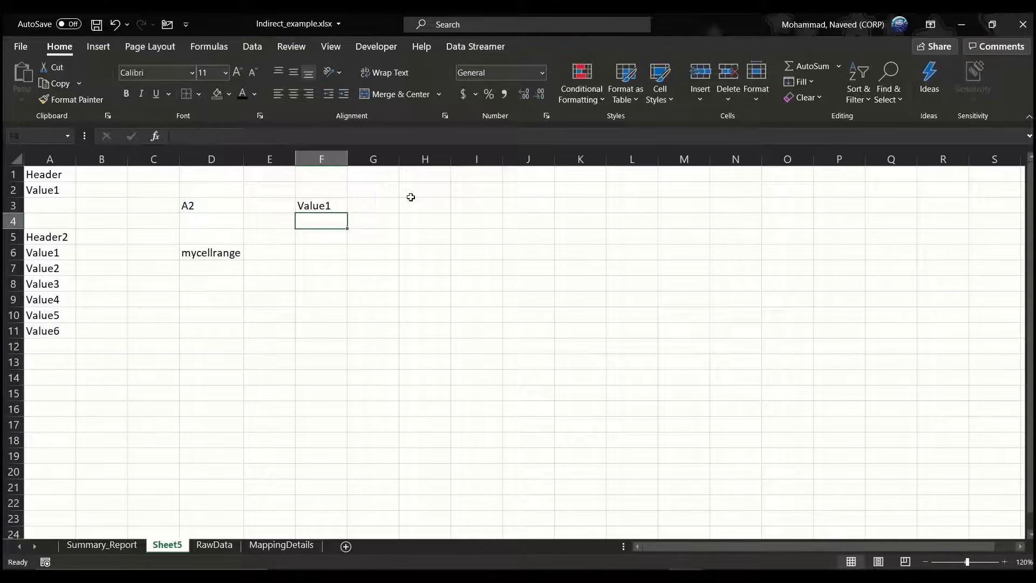
# Start an INDIRECT formula in cell F6 for the named-range text in cell D6.
pyautogui.press('Up')
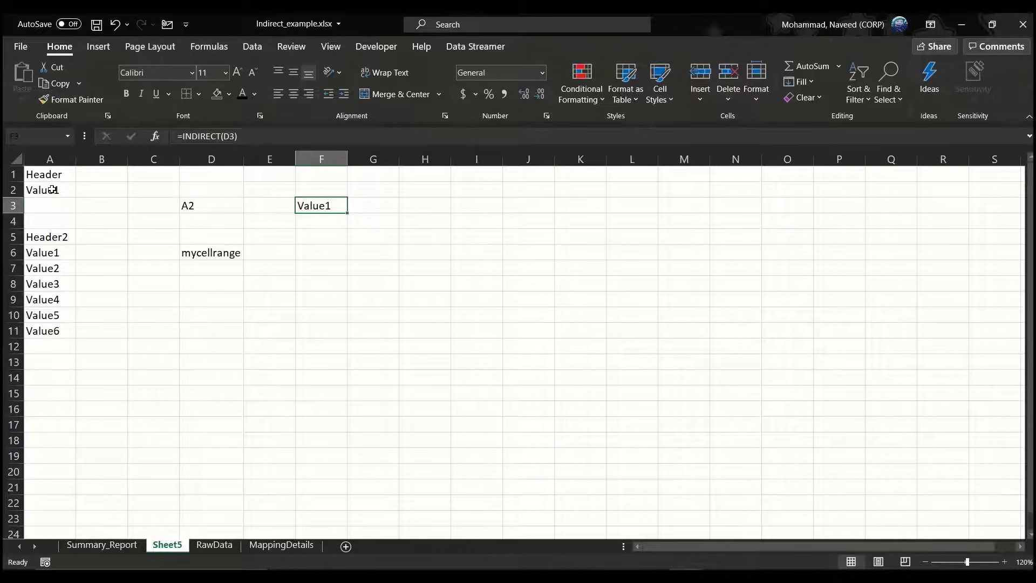
pyautogui.click(205, 255)
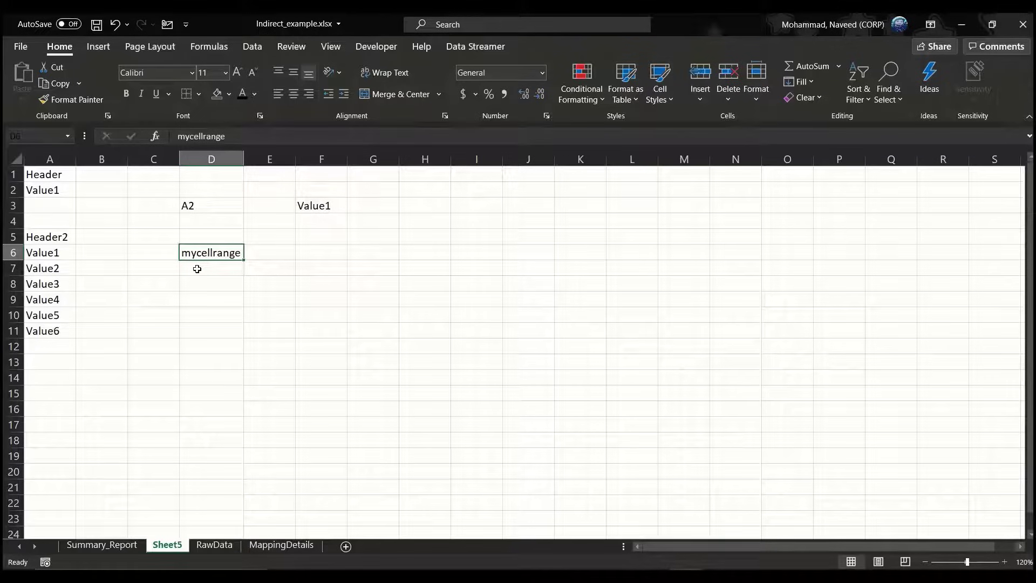
pyautogui.click(319, 253)
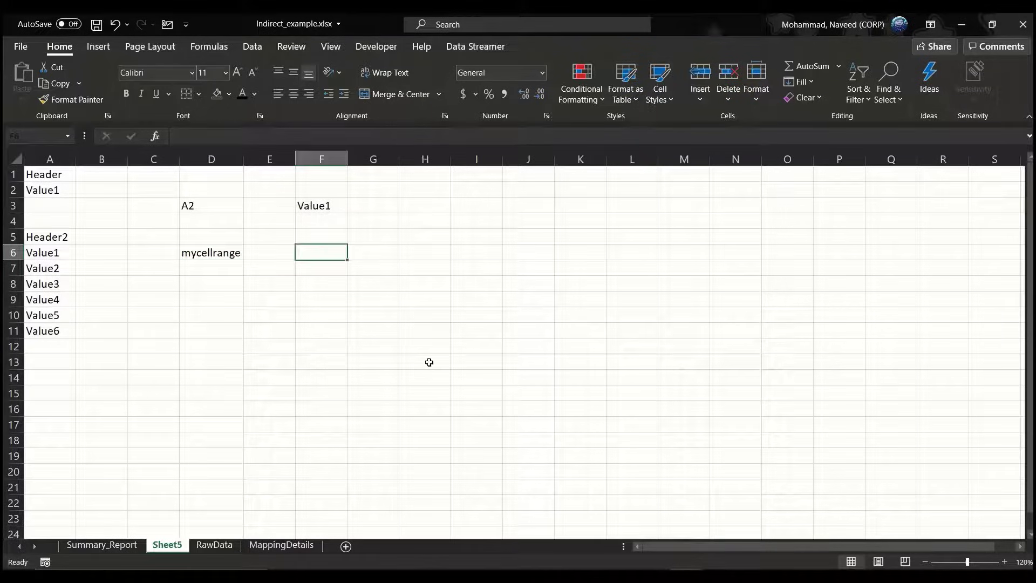
pyautogui.write('=indi')
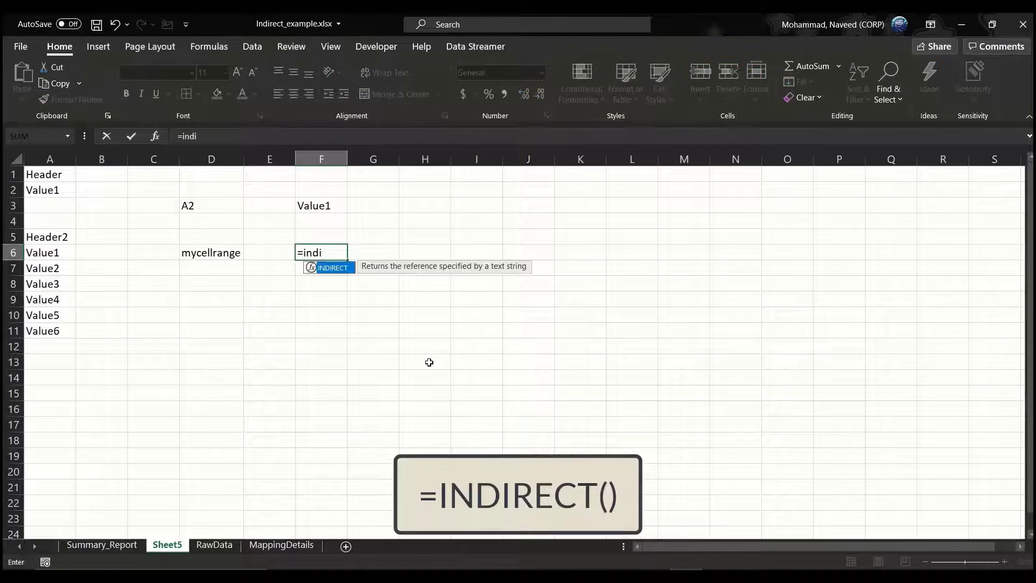
pyautogui.press('Tab')
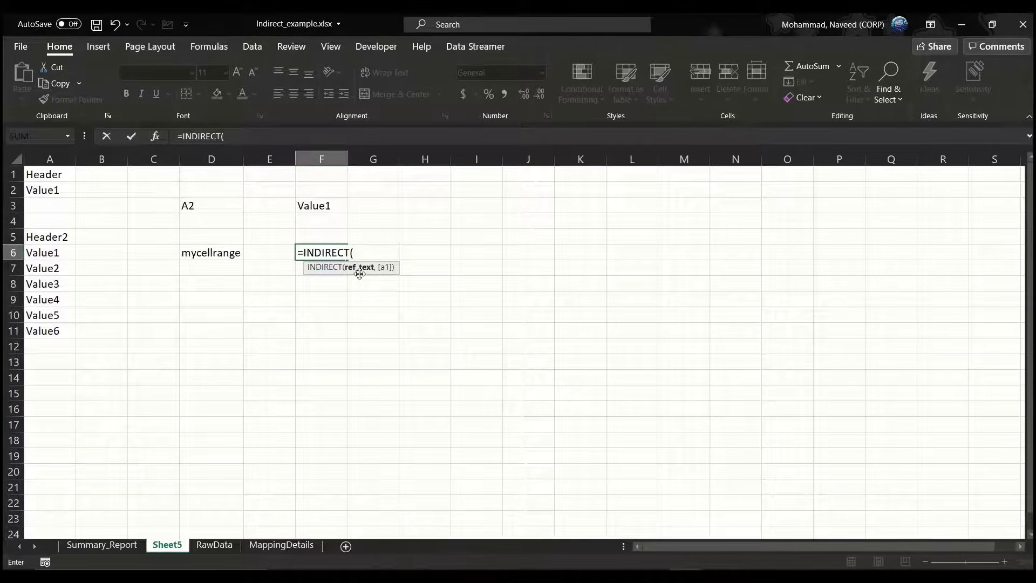
pyautogui.write('"mycellrange"')
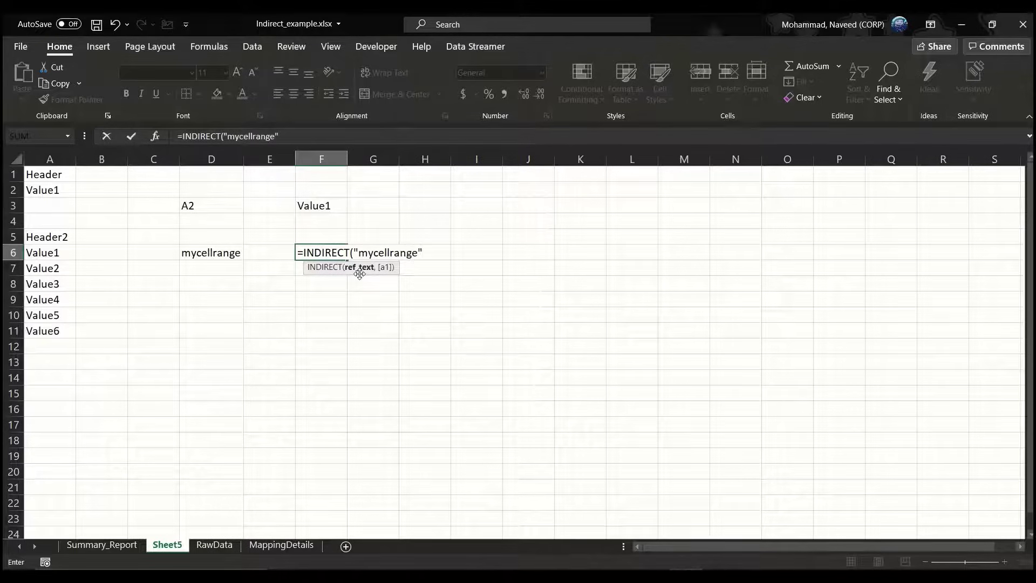
pyautogui.press('BackSpace')
pyautogui.press('BackSpace')
pyautogui.press('BackSpace')
pyautogui.press('BackSpace')
pyautogui.press('BackSpace')
pyautogui.press('BackSpace')
pyautogui.press('BackSpace')
pyautogui.press('BackSpace')
pyautogui.press('BackSpace')
pyautogui.press('BackSpace')
pyautogui.press('BackSpace')
pyautogui.press('BackSpace')
pyautogui.press('BackSpace')
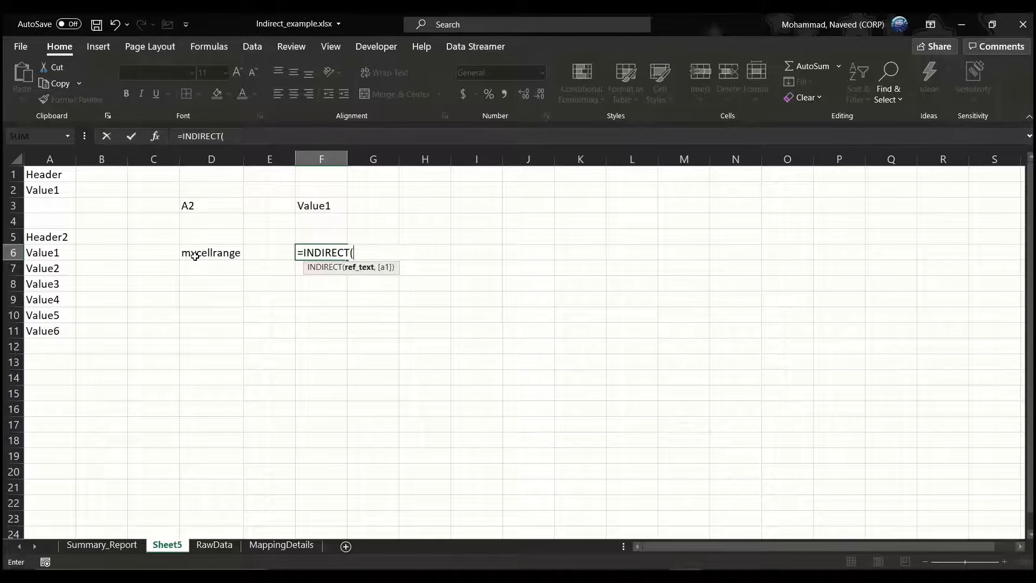
# Complete the formula in F6 as =INDIRECT(D6) and compare the returned list with the source cells A6 to A11.
pyautogui.click(195, 256)
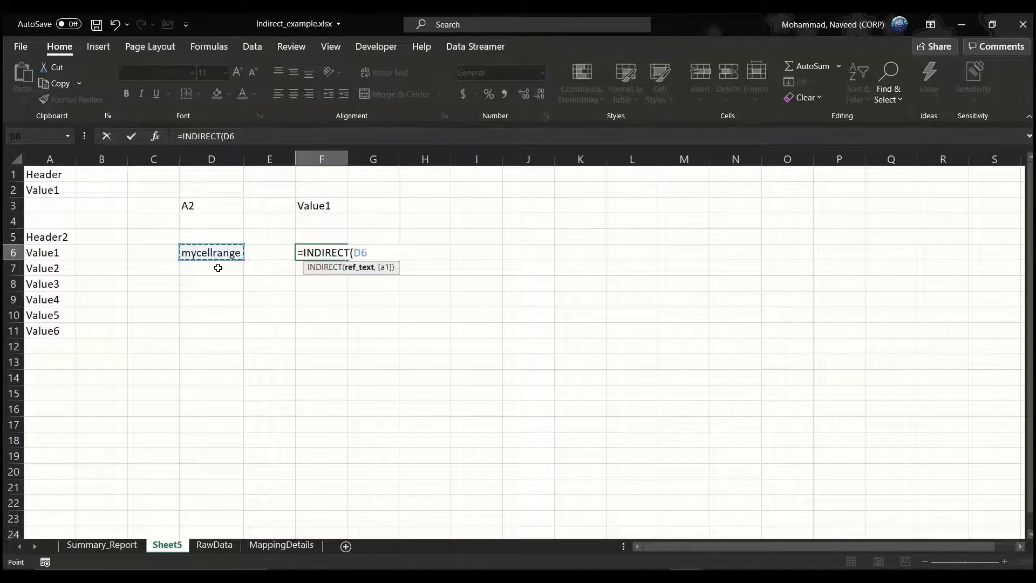
pyautogui.write(')')
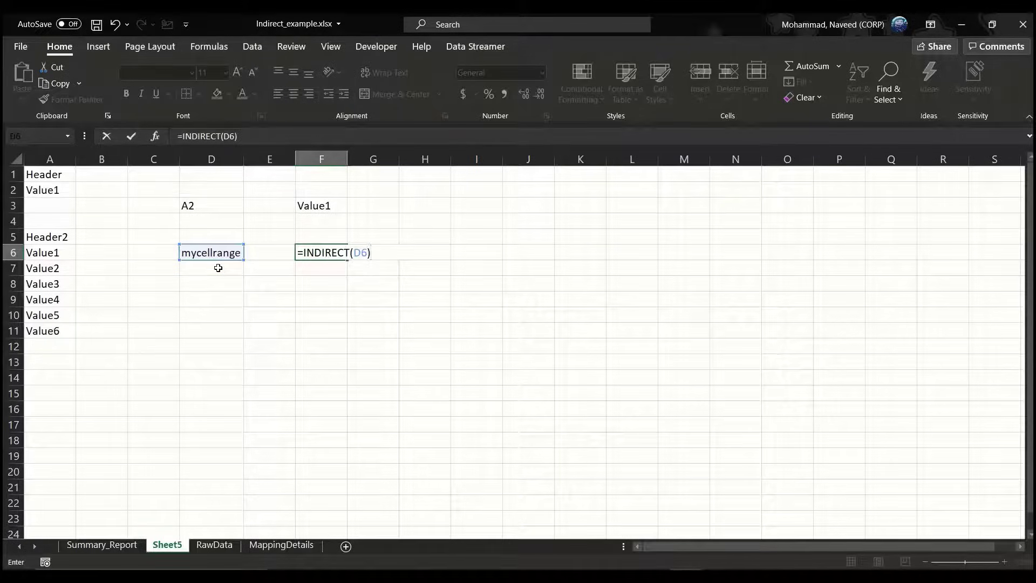
pyautogui.hotkey('ctrl', 'Return')
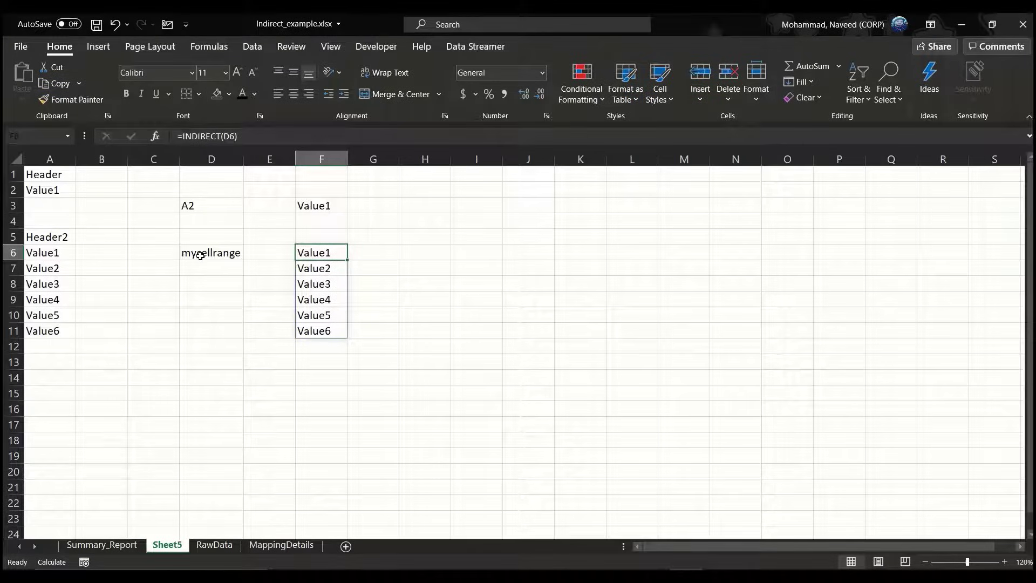
pyautogui.moveTo(49, 253); pyautogui.dragTo(45, 330)
pyautogui.click(212, 248)
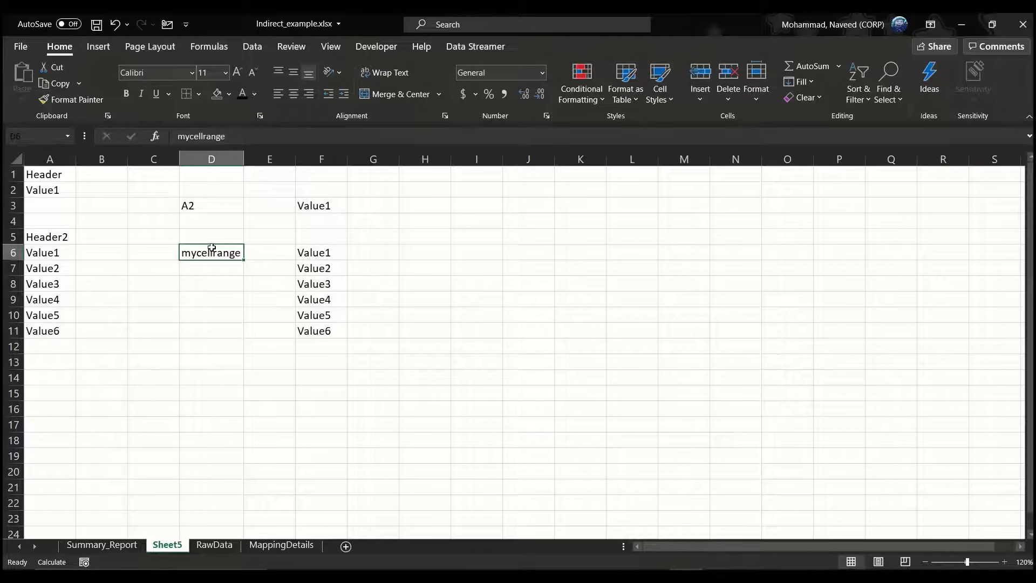
# Review the RawData sheet's columns from Employee_Name through Attendance_Status, along with the attendance dates.
pyautogui.hotkey('ctrl', 'pagedown')
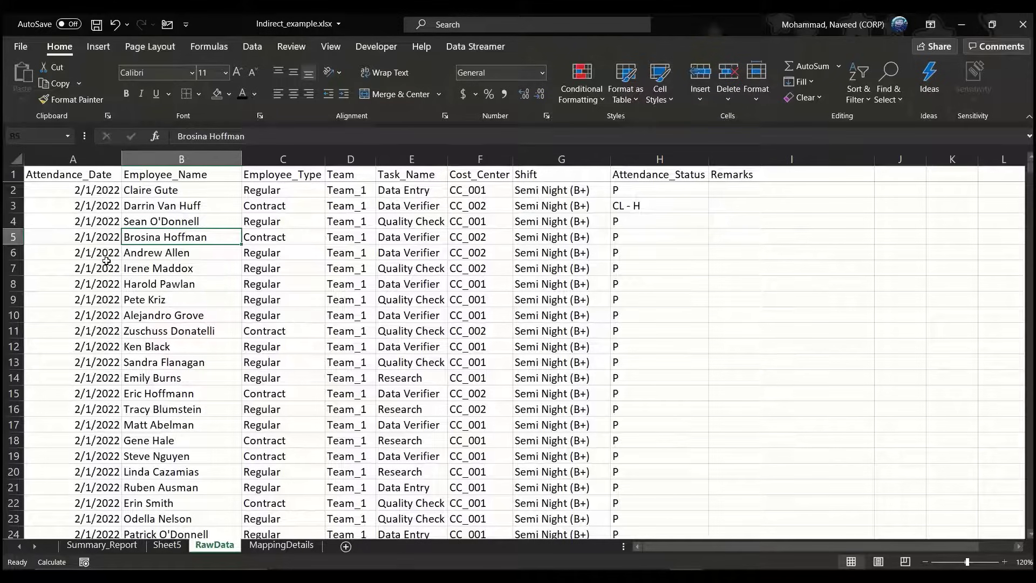
pyautogui.click(226, 157)
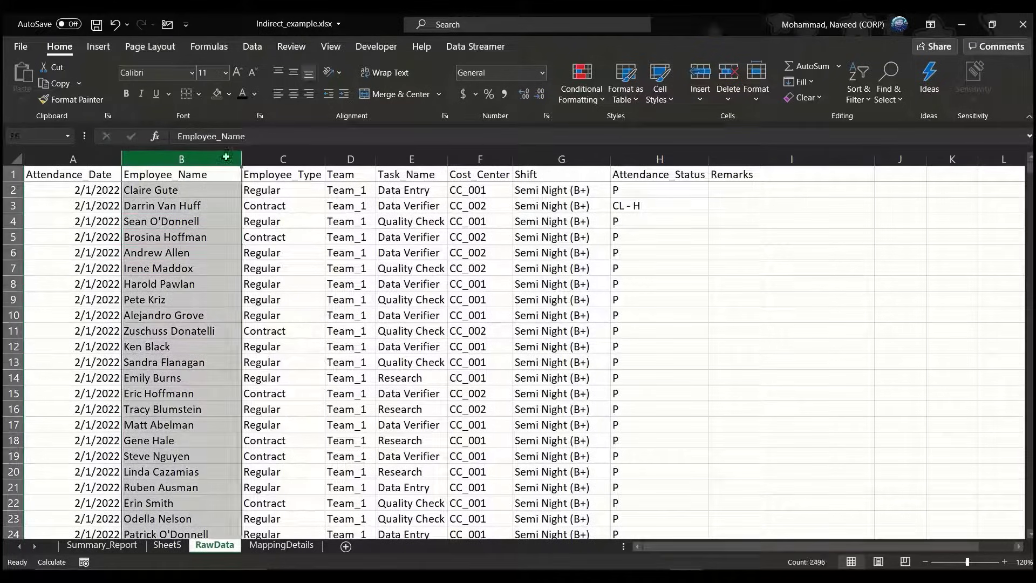
pyautogui.moveTo(226, 157); pyautogui.dragTo(648, 158)
pyautogui.click(647, 157)
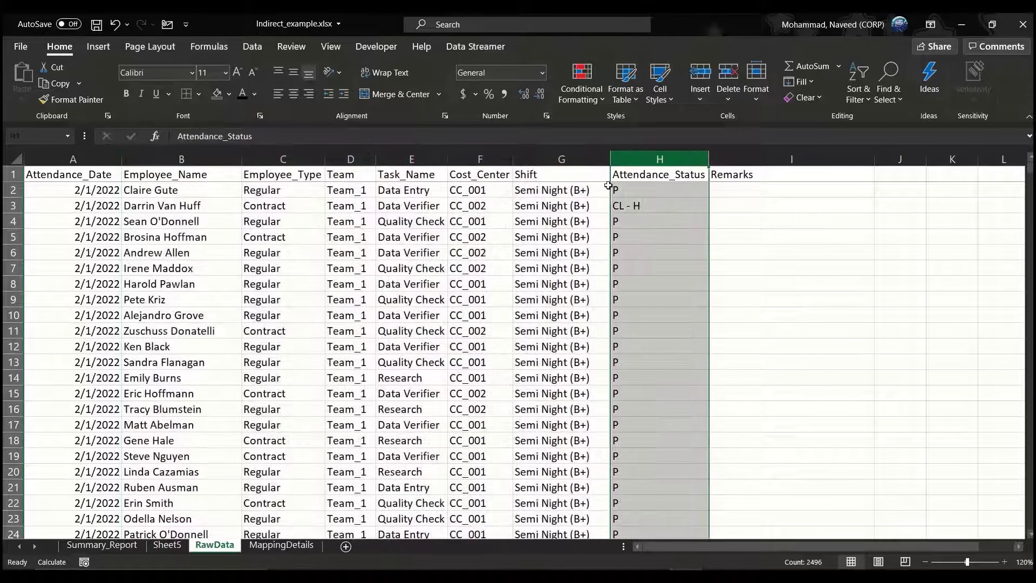
pyautogui.click(97, 295)
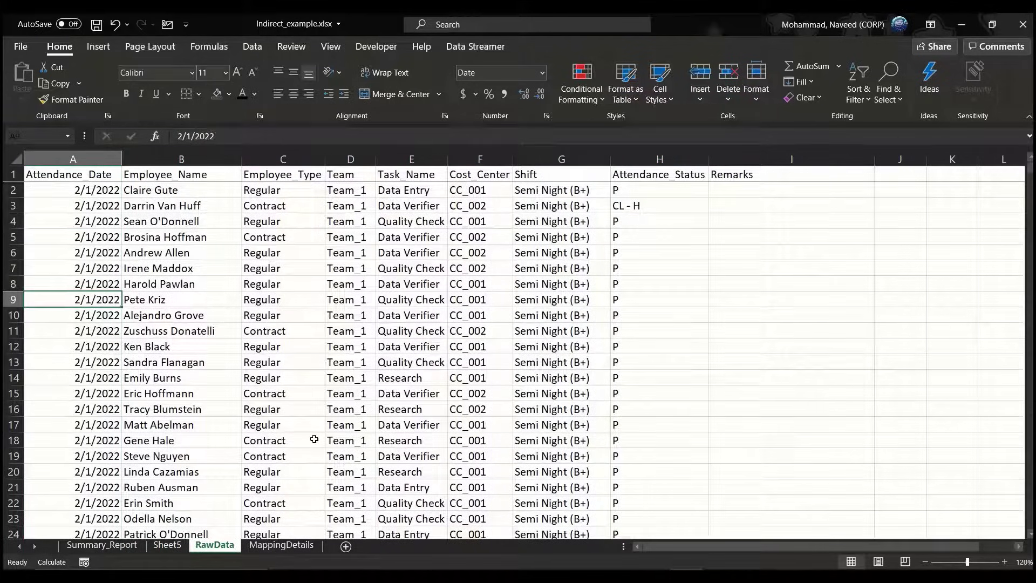
# Look over the Team and Employee_Name lists on the MappingDetails sheet.
pyautogui.click(277, 545)
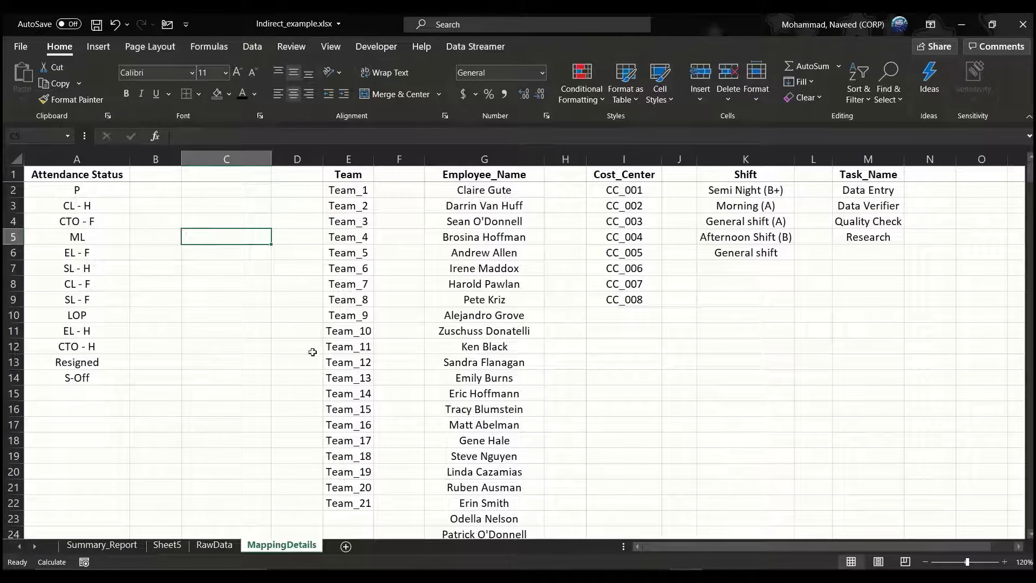
pyautogui.click(353, 158)
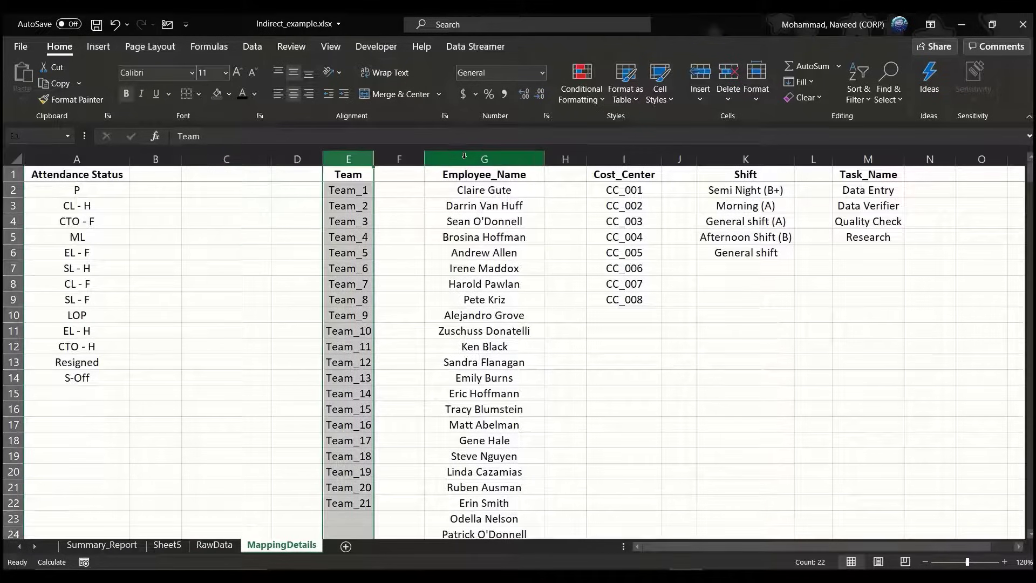
pyautogui.click(464, 156)
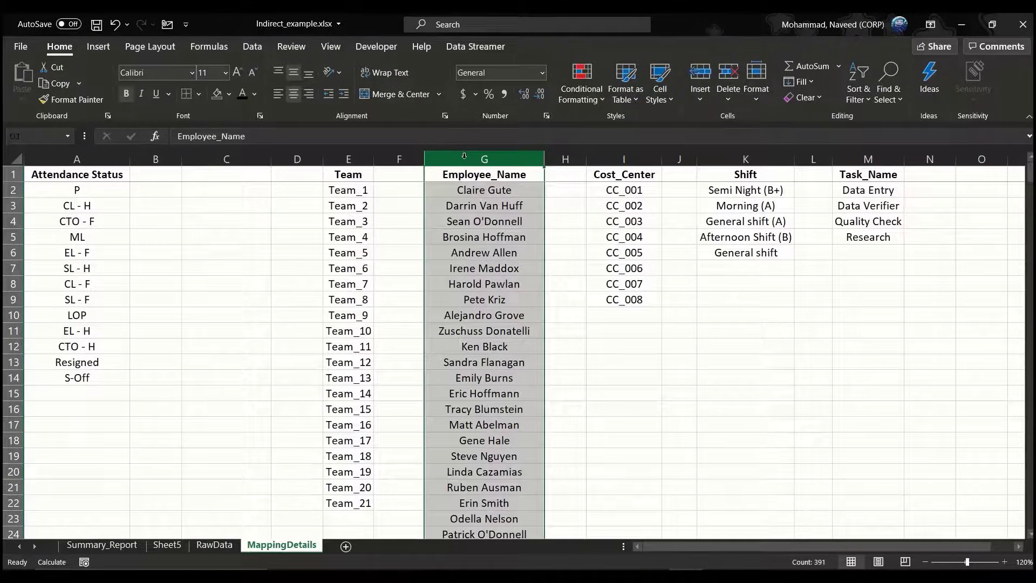
pyautogui.click(461, 203)
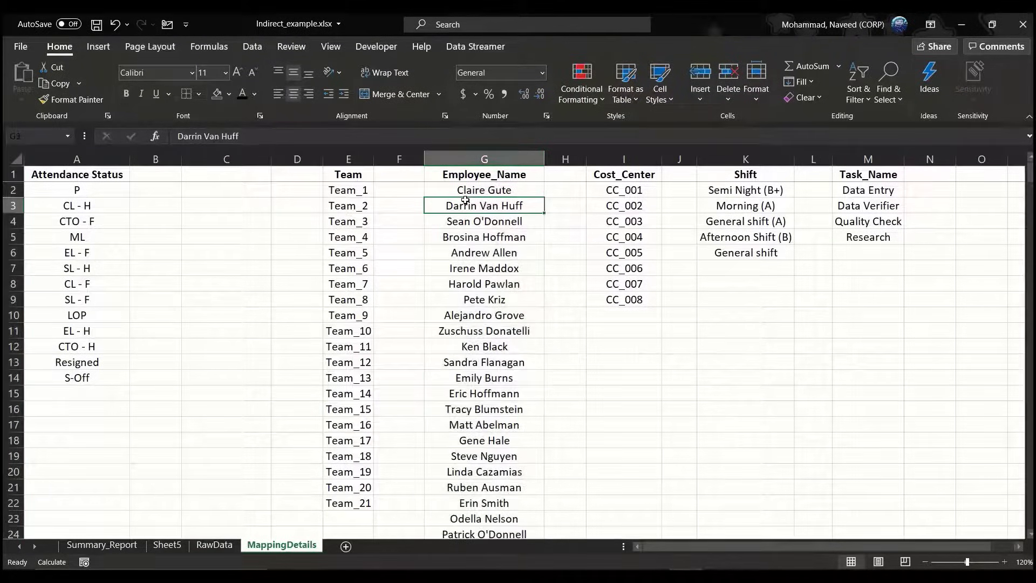
# Compare RawData's team, employee, task, cost center and shift columns with the lists on the MappingDetails sheet.
pyautogui.click(205, 548)
pyautogui.click(352, 236)
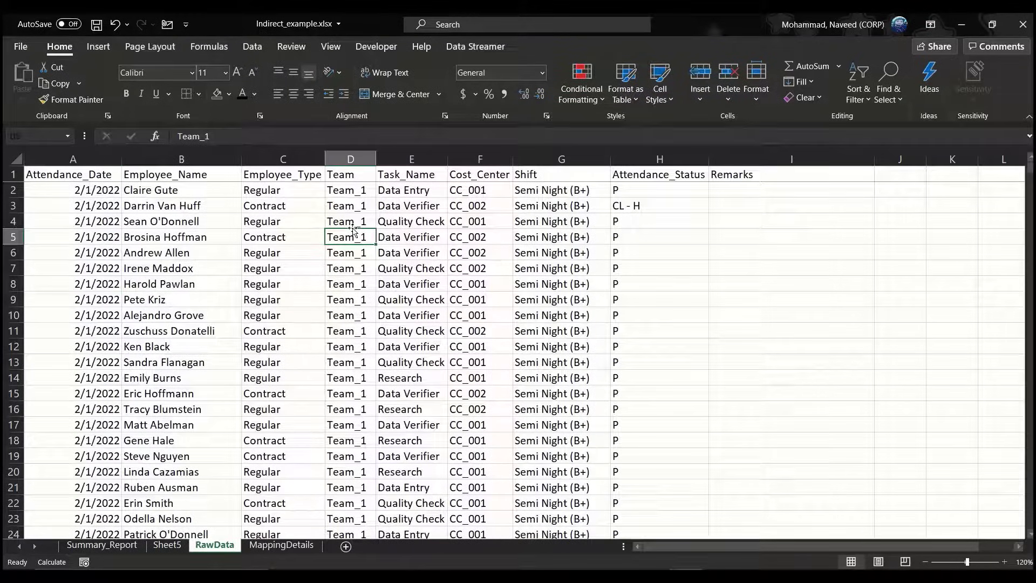
pyautogui.click(195, 230)
pyautogui.click(399, 211)
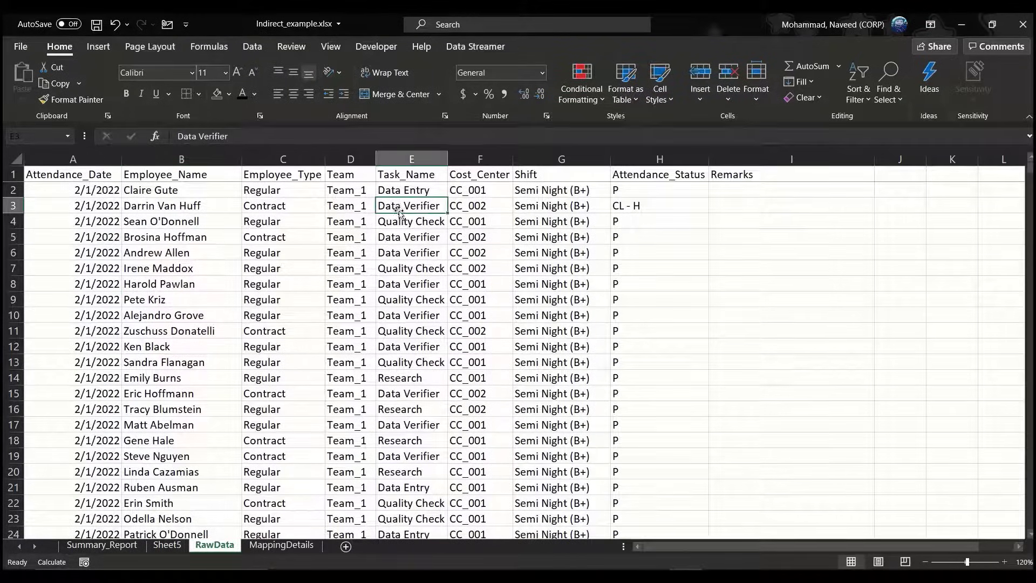
pyautogui.click(485, 221)
pyautogui.click(563, 232)
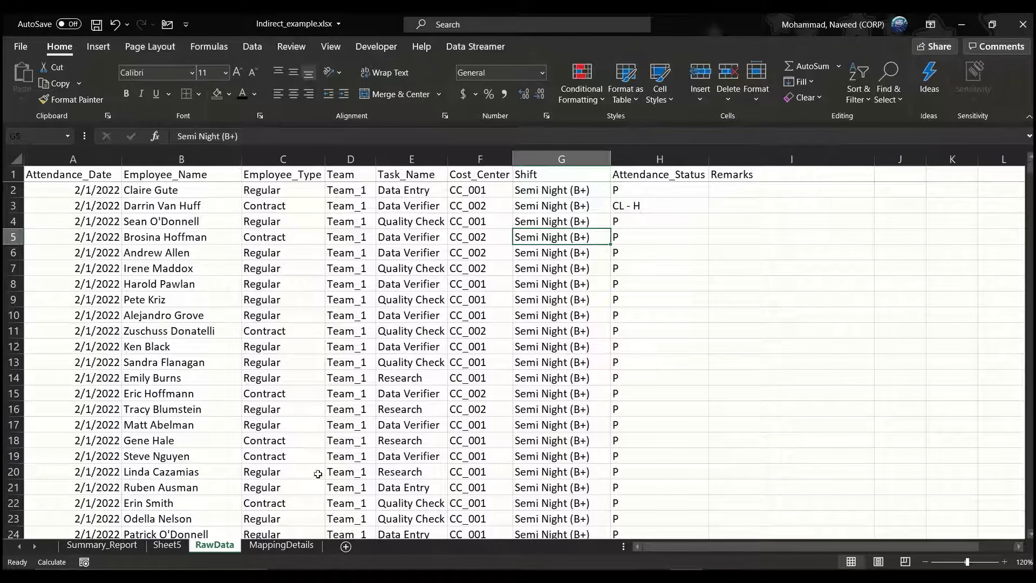
pyautogui.click(273, 546)
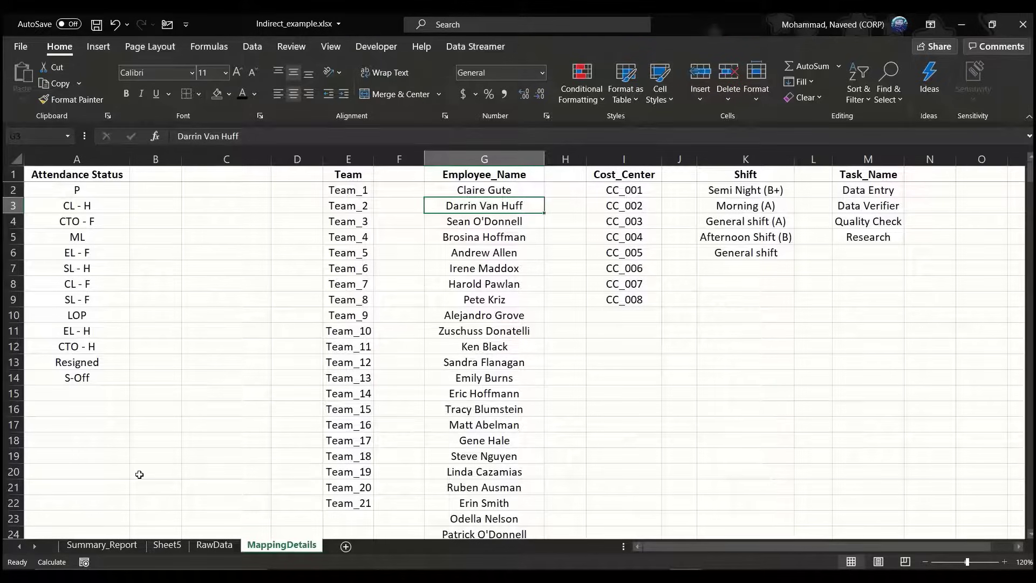
# Insert a new worksheet before Summary_Report and name it FinalSummaryReport.
pyautogui.click(102, 545)
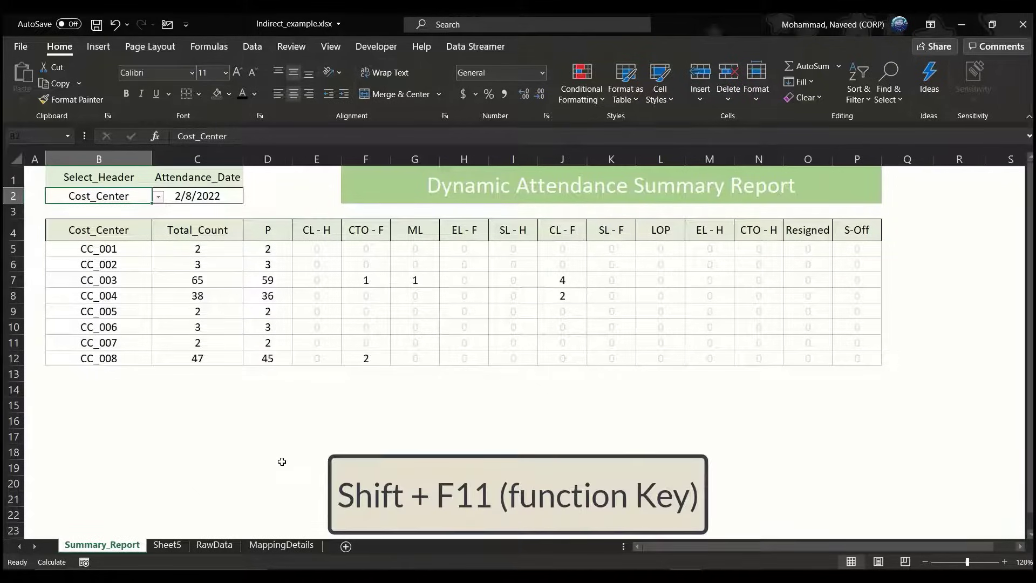
pyautogui.hotkey('shift', 'F11')
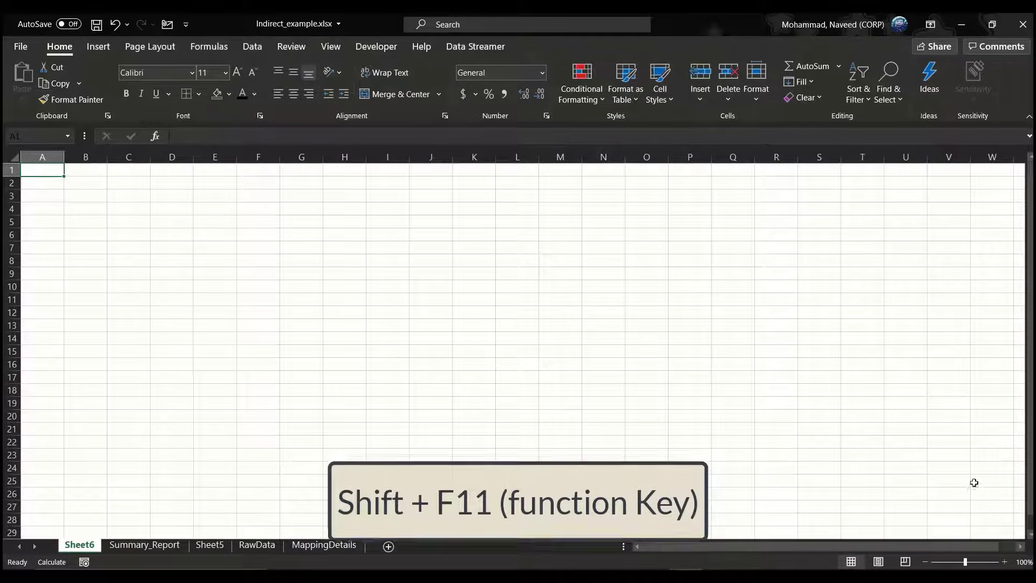
pyautogui.click(1004, 562)
pyautogui.click(1004, 562)
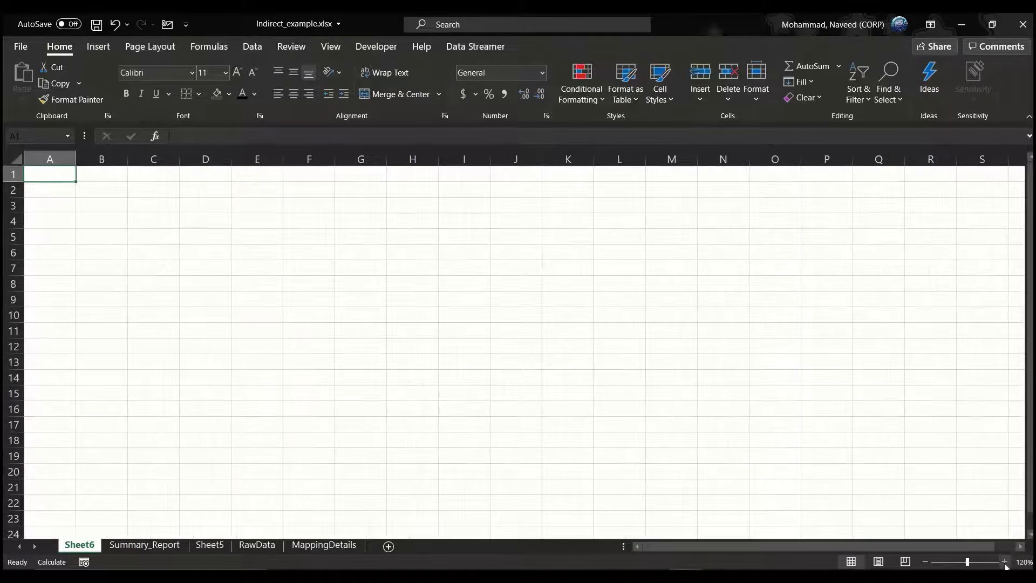
pyautogui.doubleClick(86, 543)
pyautogui.write('Fi')
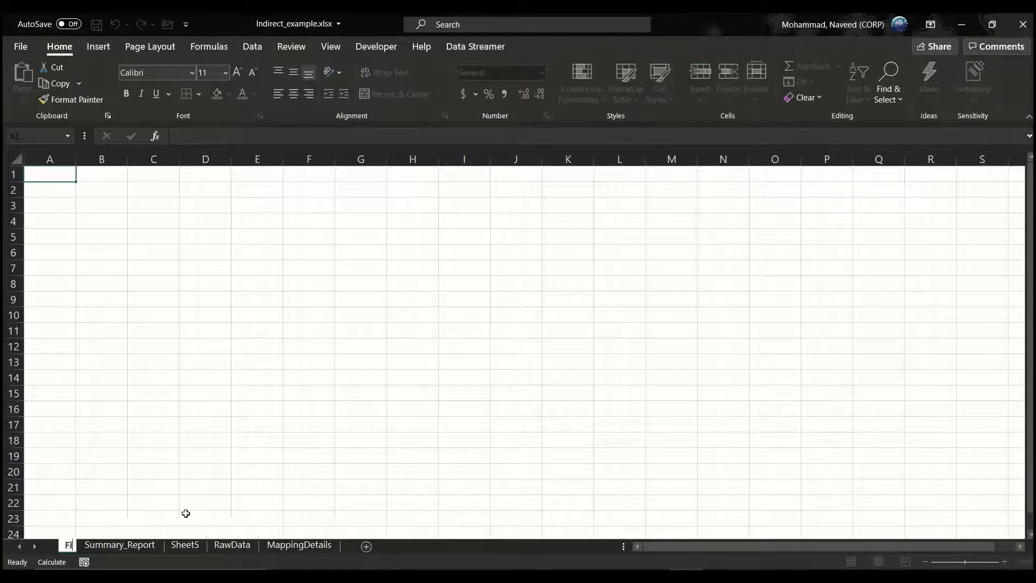
pyautogui.write('nalSummaryReport')
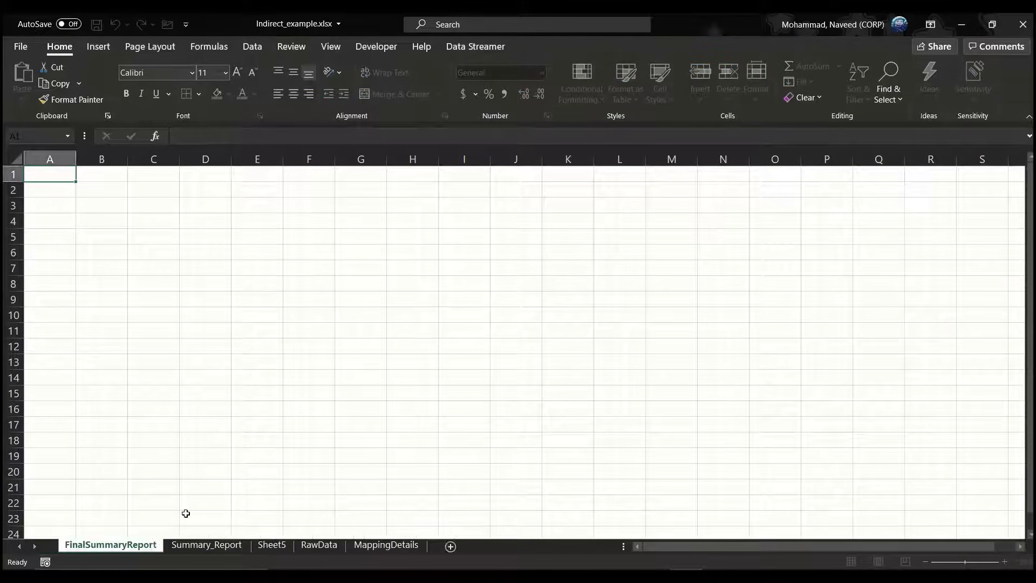
pyautogui.press('Return')
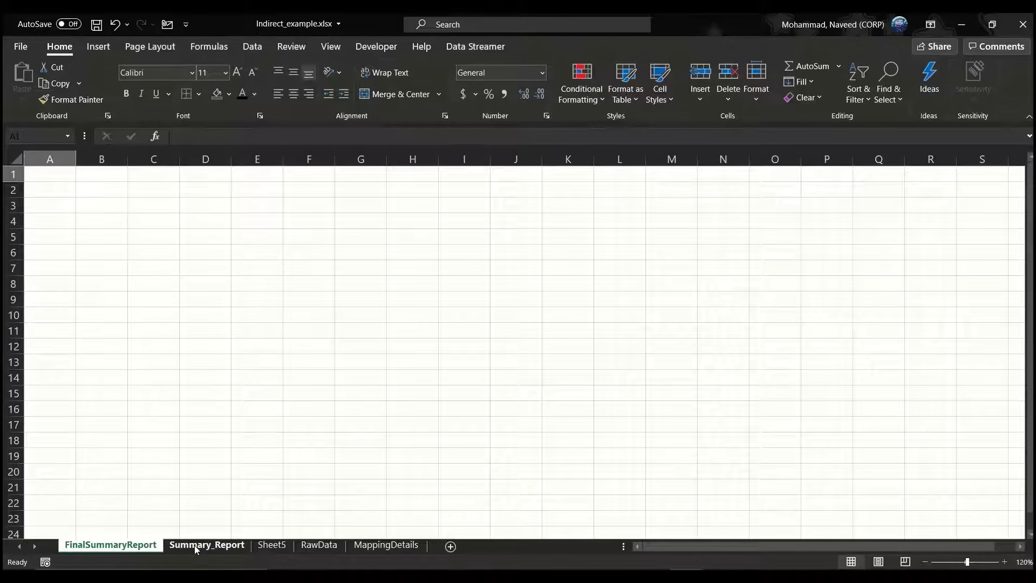
# Copy the Select_Header and Attendance_Date header cells from Summary_Report into cells B1 and C1 of FinalSummaryReport.
pyautogui.click(194, 545)
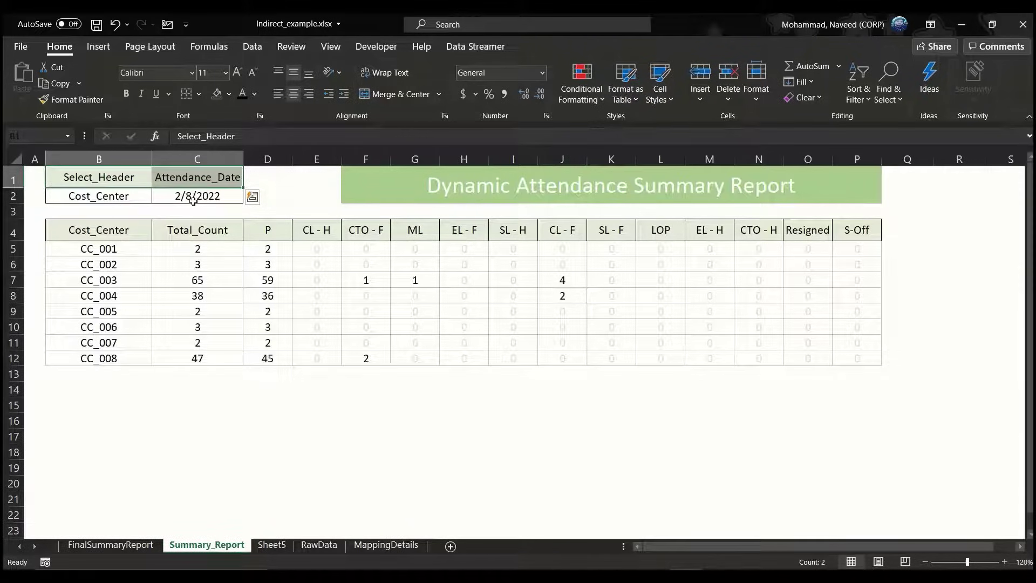
pyautogui.hotkey('ctrl', 'c')
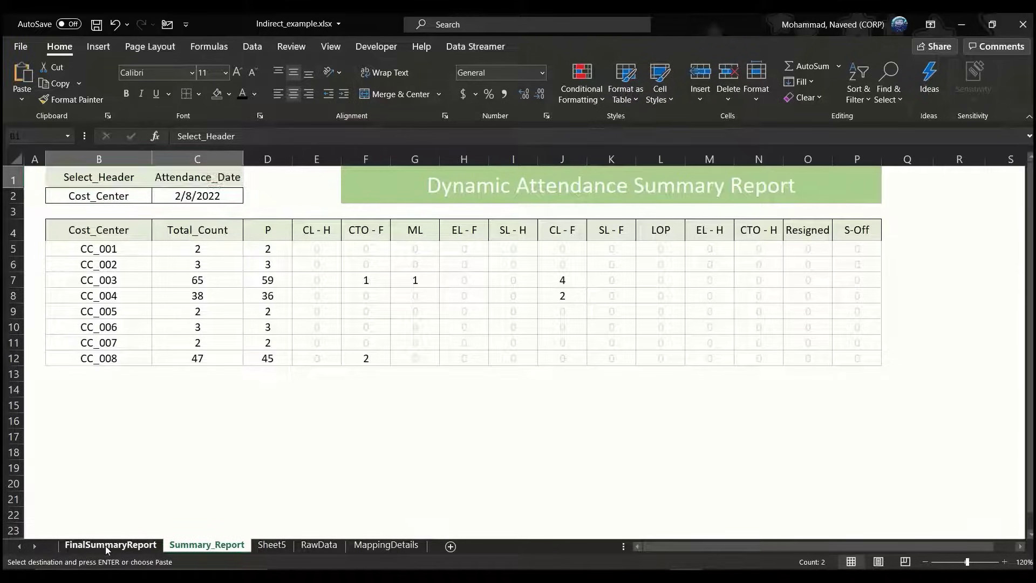
pyautogui.click(107, 546)
pyautogui.click(111, 174)
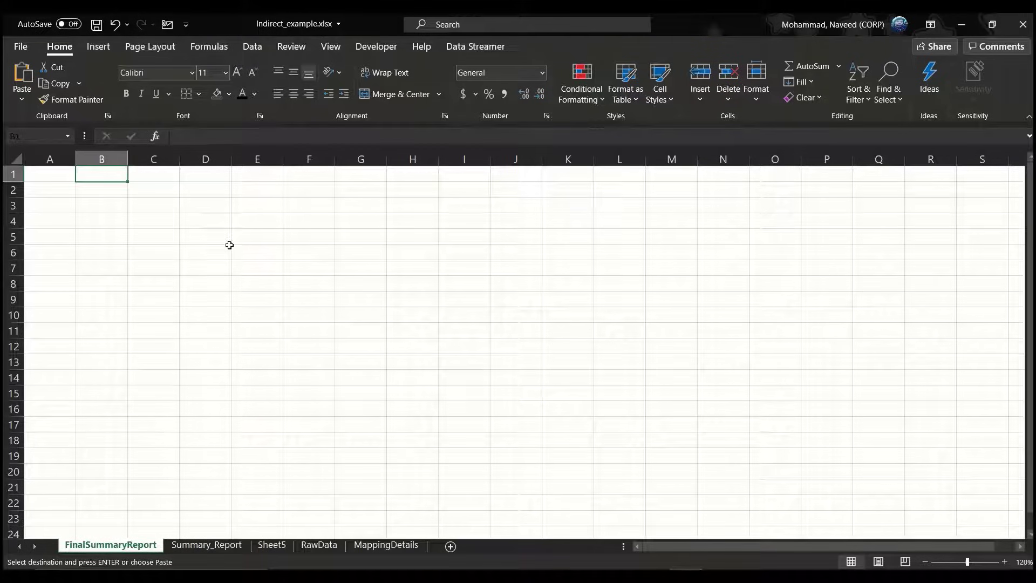
pyautogui.hotkey('ctrl', 'v')
# Autofit columns B and C on FinalSummaryReport to the pasted headers and select cell B1.
pyautogui.click(103, 211)
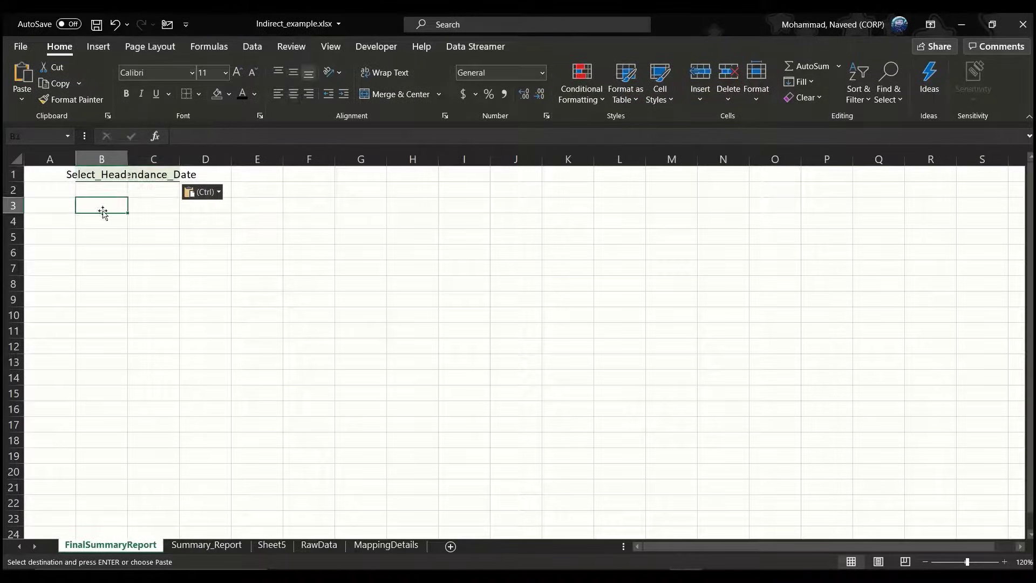
pyautogui.doubleClick(127, 159)
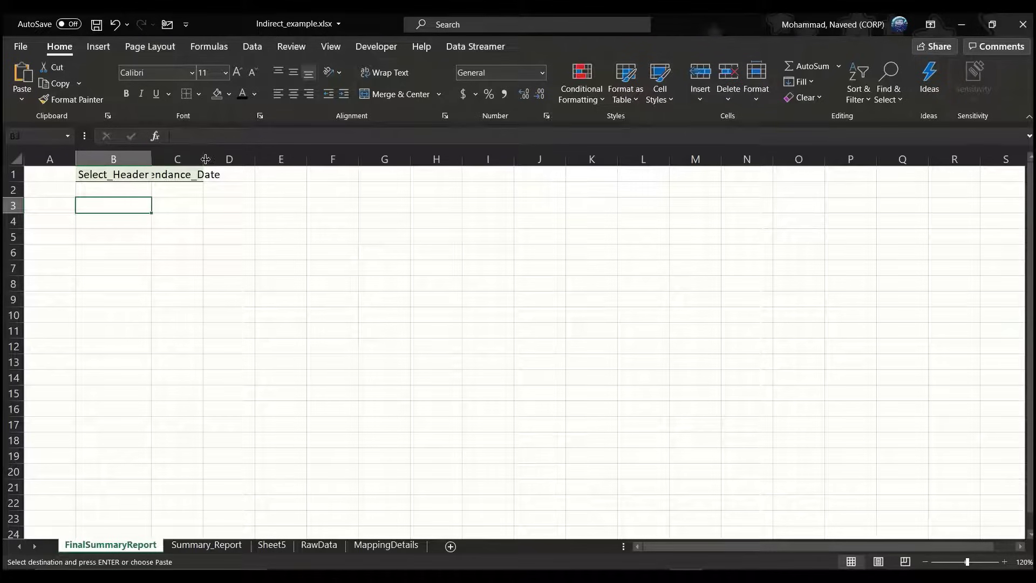
pyautogui.doubleClick(203, 158)
pyautogui.click(122, 182)
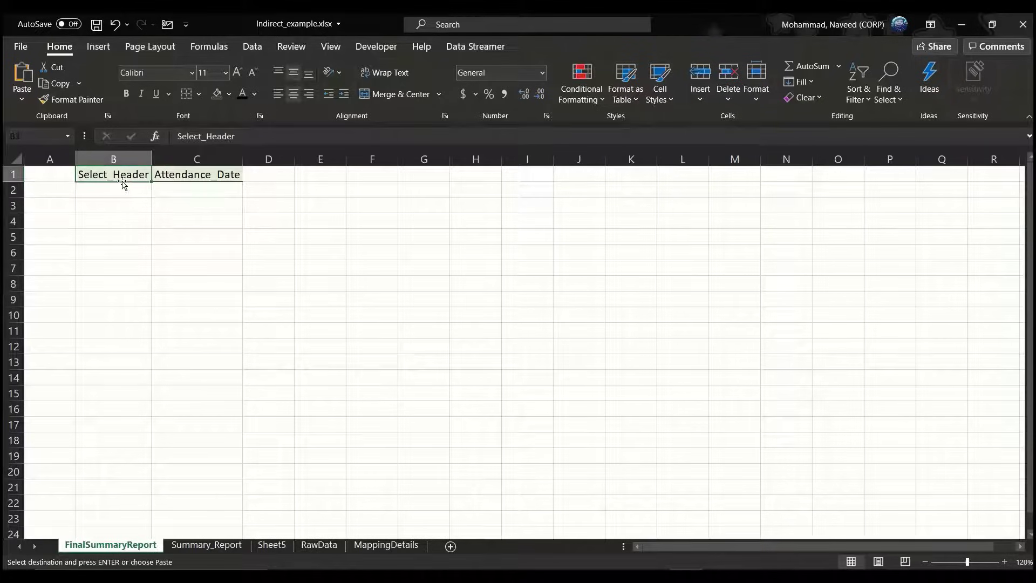
# Enter the placeholder "dropdown lit" in B2 under Select_Header and "date" in C2 under Attendance_Date.
pyautogui.click(121, 189)
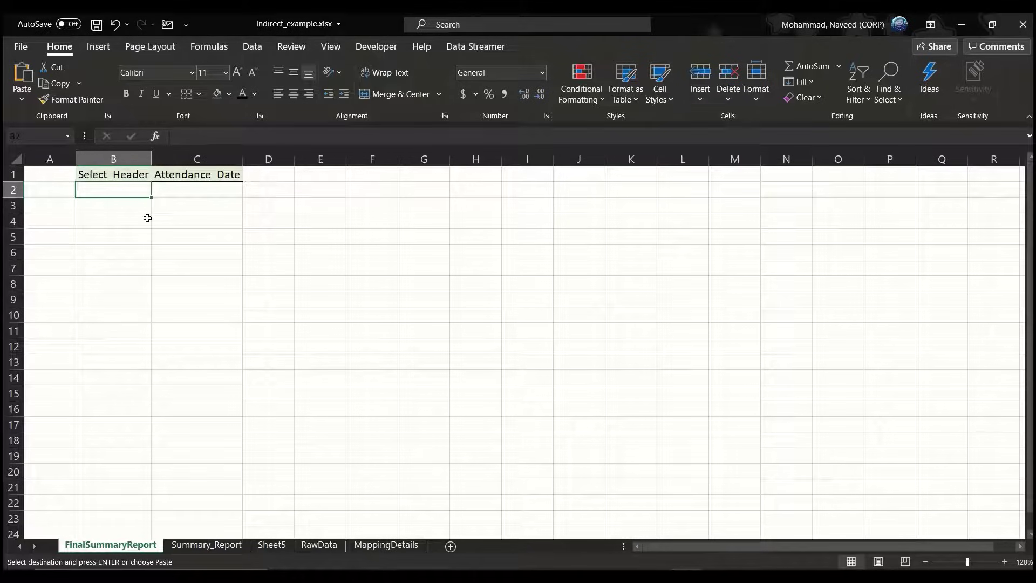
pyautogui.write('dropdown')
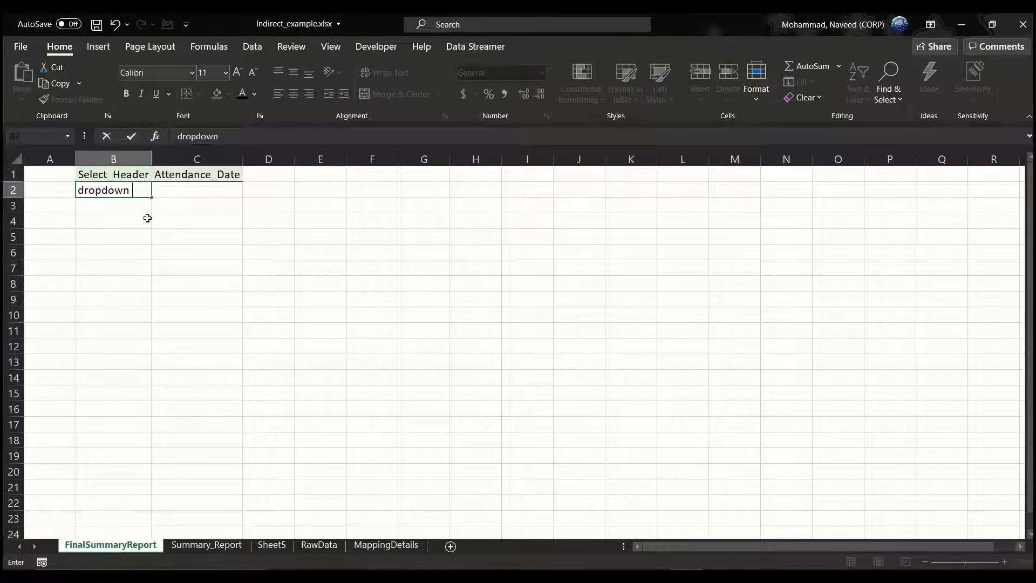
pyautogui.write(' lit')
pyautogui.press('Tab')
pyautogui.press('Up')
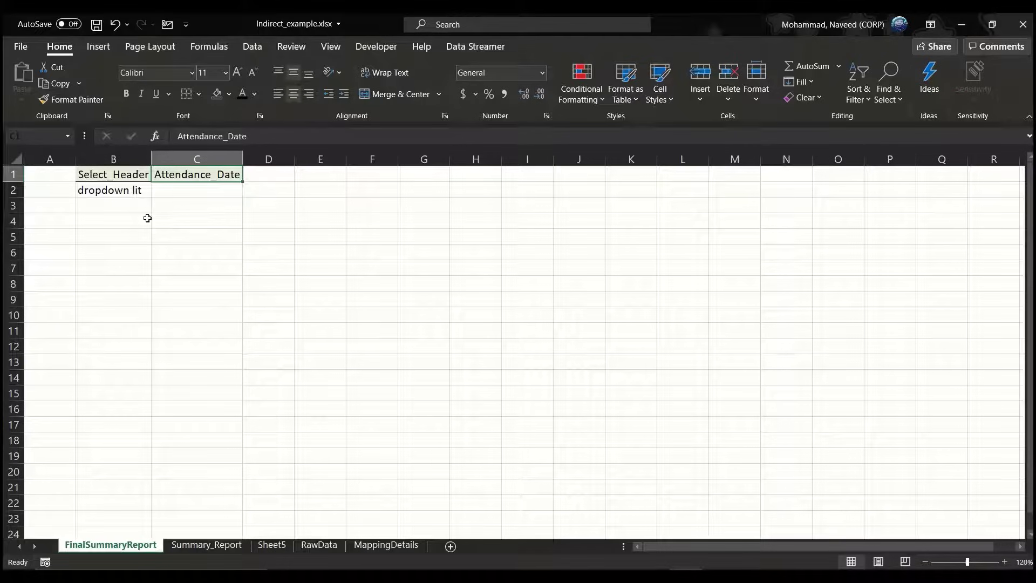
pyautogui.press('Down')
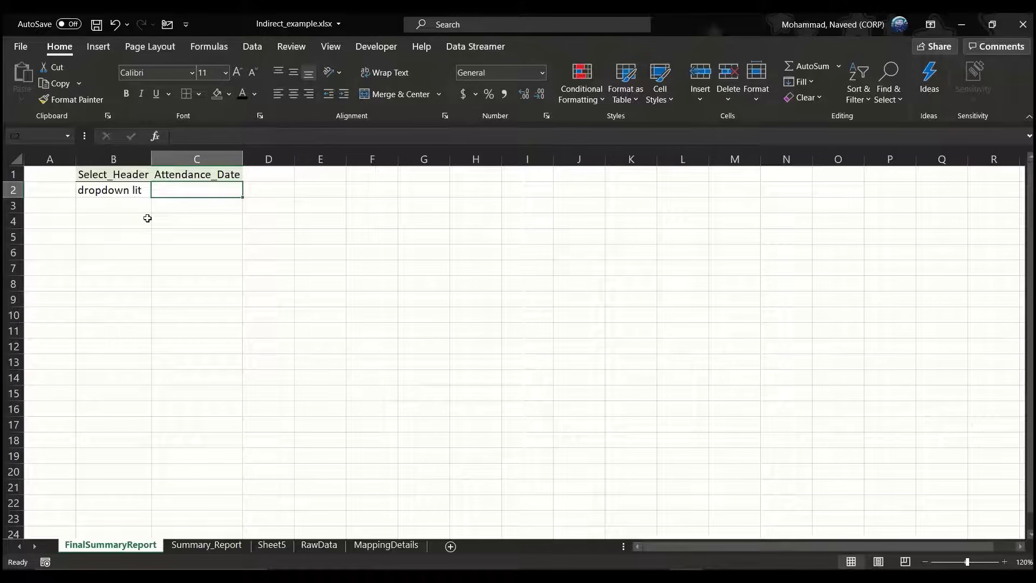
pyautogui.write('date')
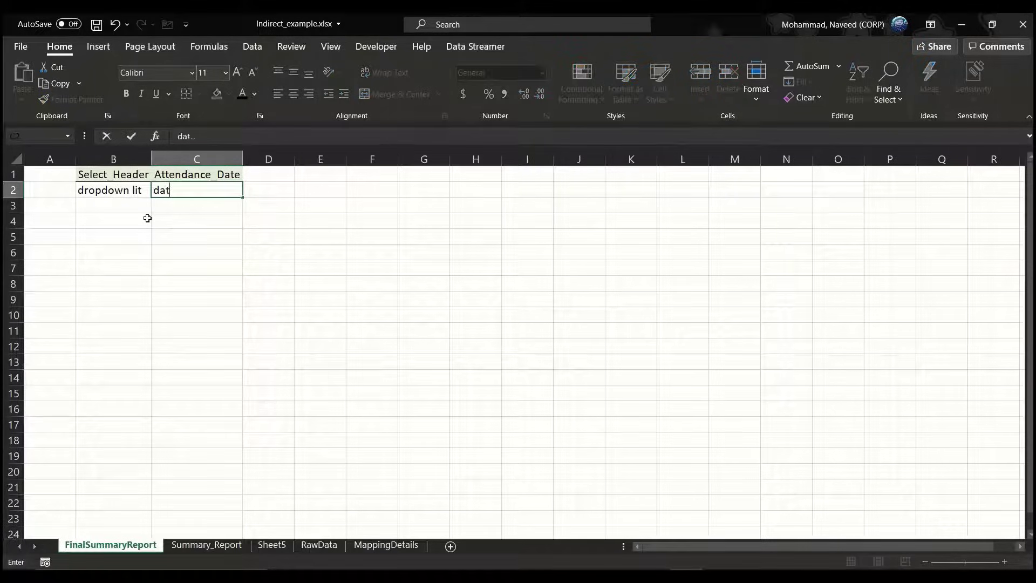
pyautogui.press('Return')
pyautogui.click(147, 218)
# Examine Summary_Report's Select_Header cell, the header in B4 and the list below it, against MappingDetails, RawData and the FinalSummaryReport layout.
pyautogui.hotkey('ctrl', 'pagedown')
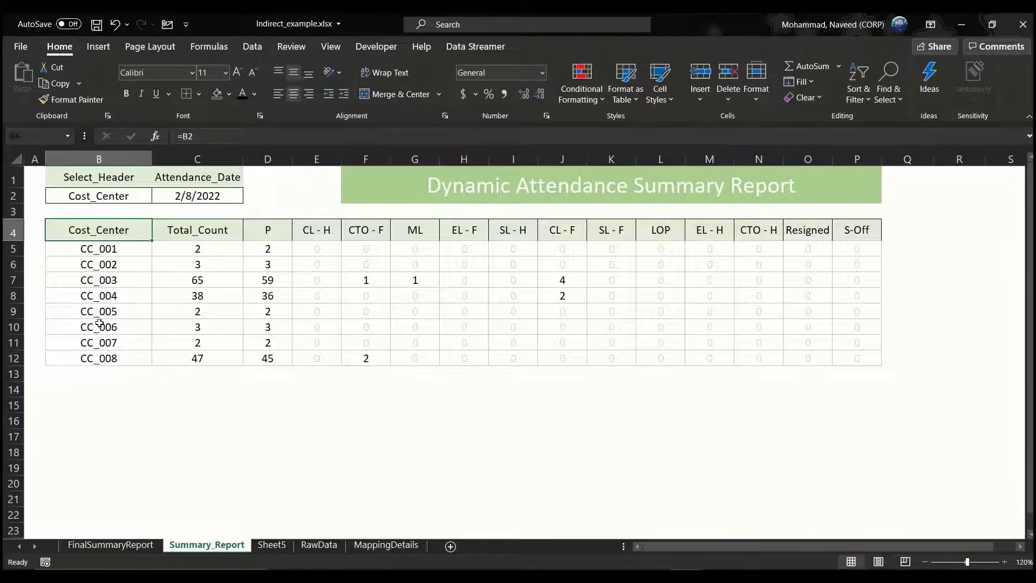
pyautogui.click(133, 196)
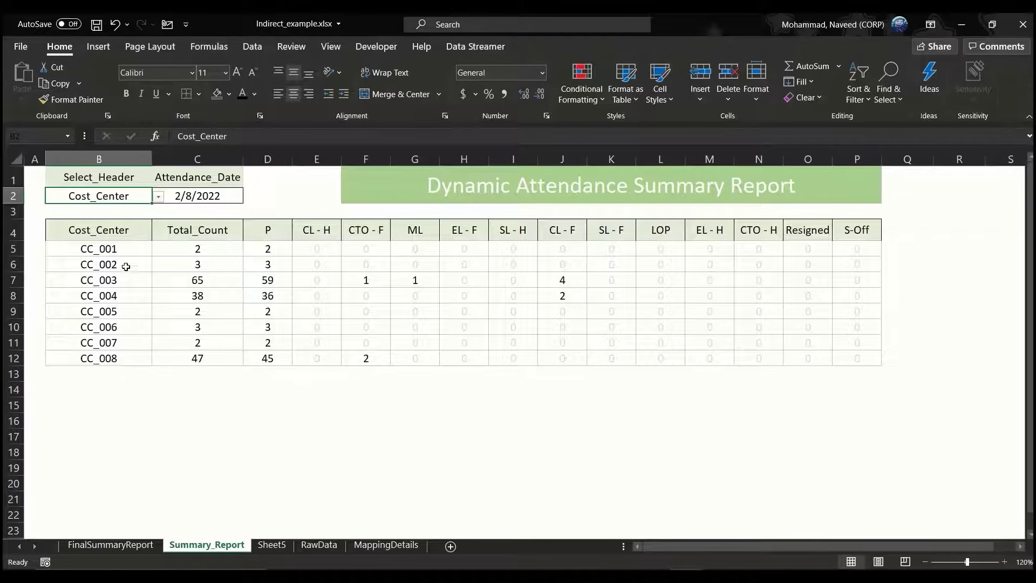
pyautogui.moveTo(113, 249); pyautogui.dragTo(106, 343)
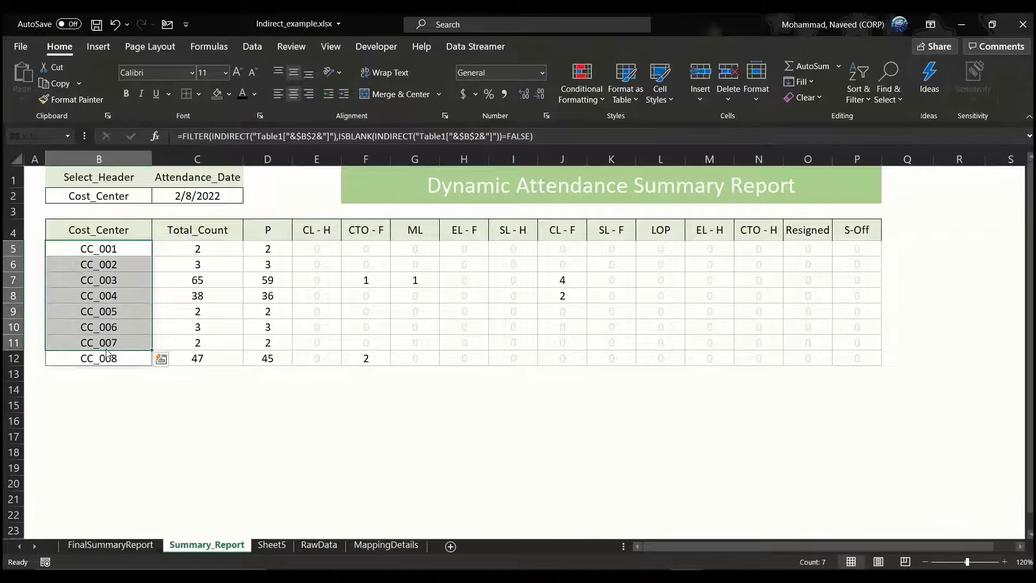
pyautogui.click(112, 330)
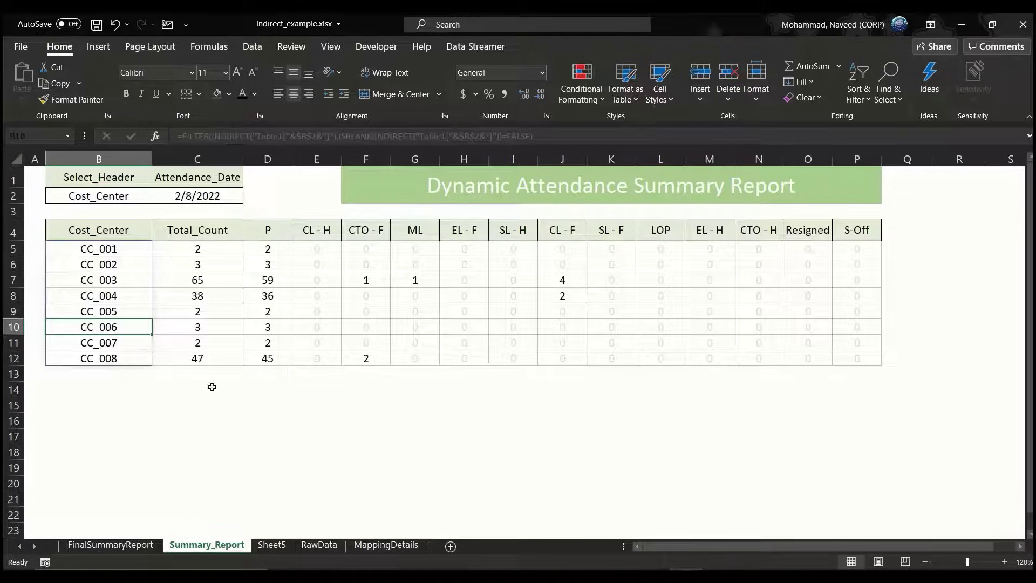
pyautogui.click(374, 545)
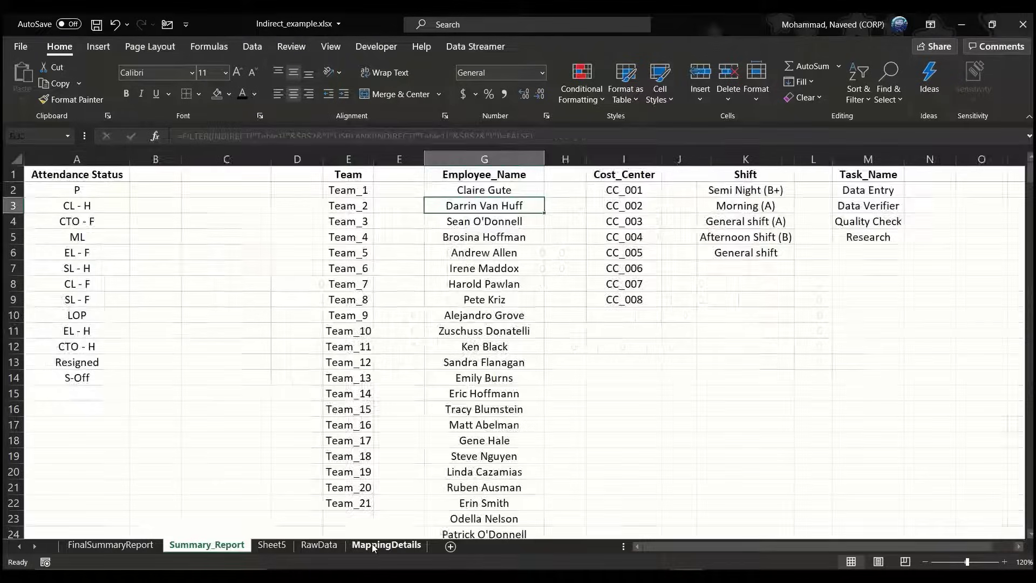
pyautogui.click(323, 546)
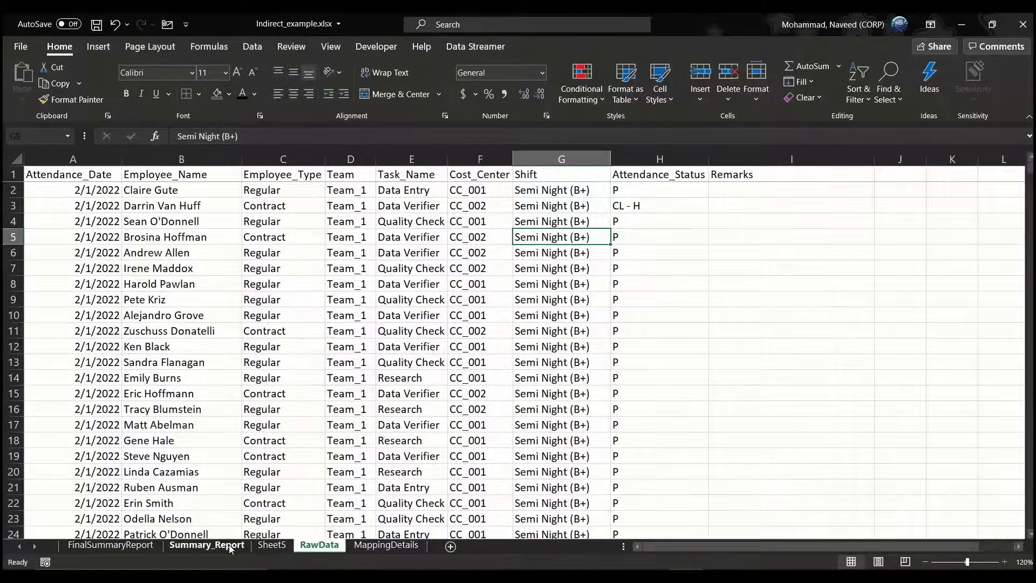
pyautogui.click(206, 545)
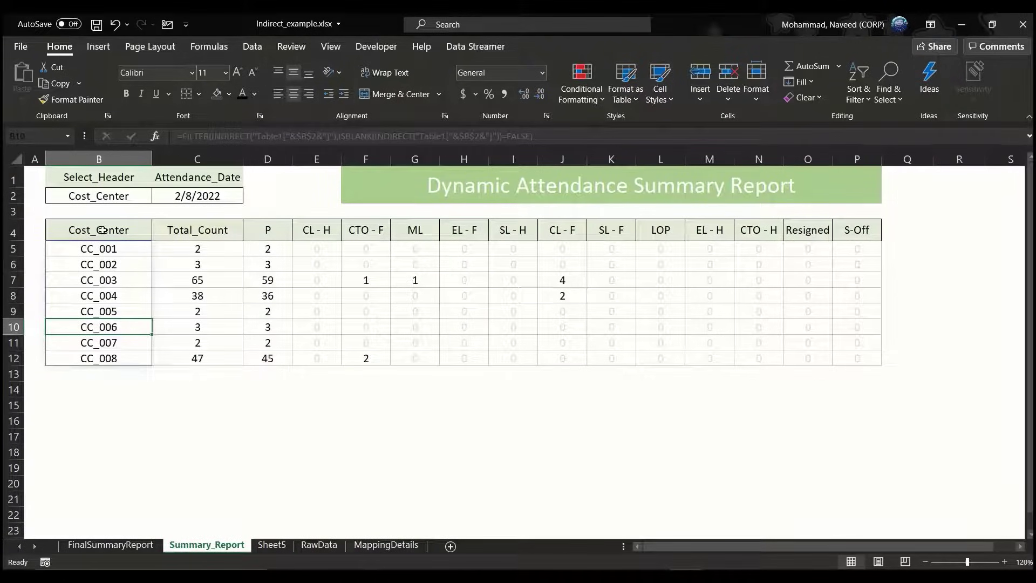
pyautogui.moveTo(103, 230); pyautogui.dragTo(99, 357)
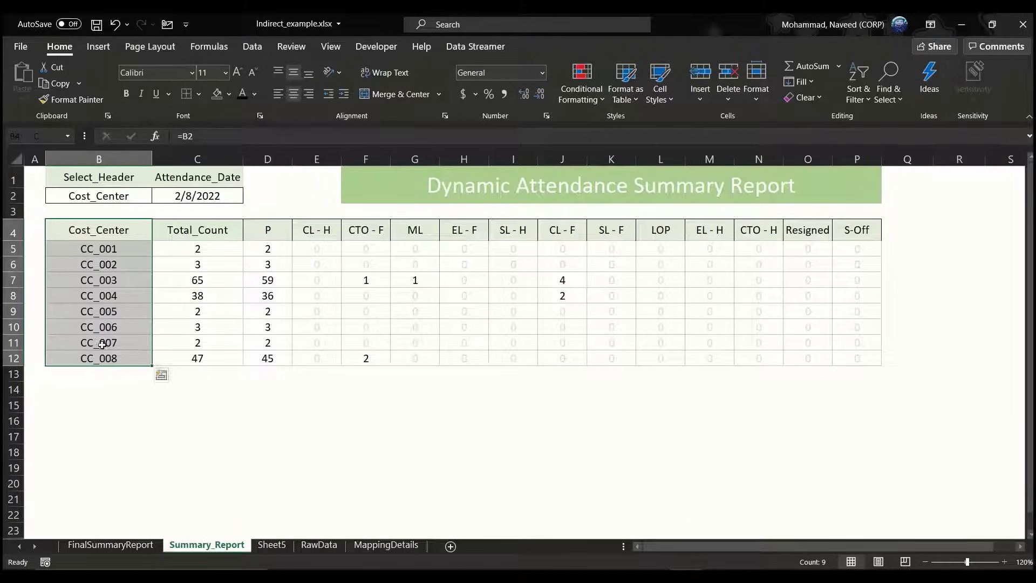
pyautogui.click(132, 197)
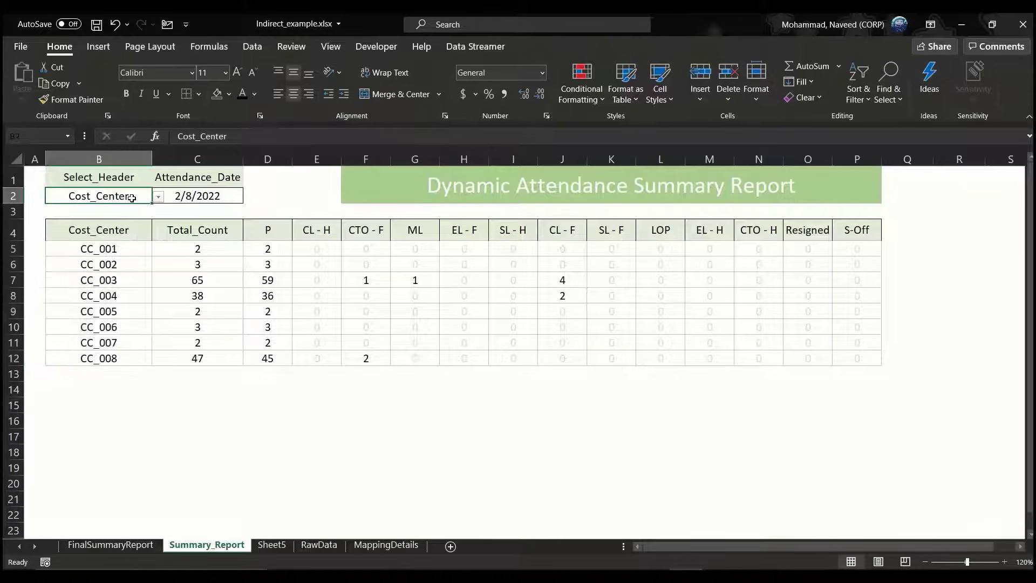
pyautogui.click(107, 230)
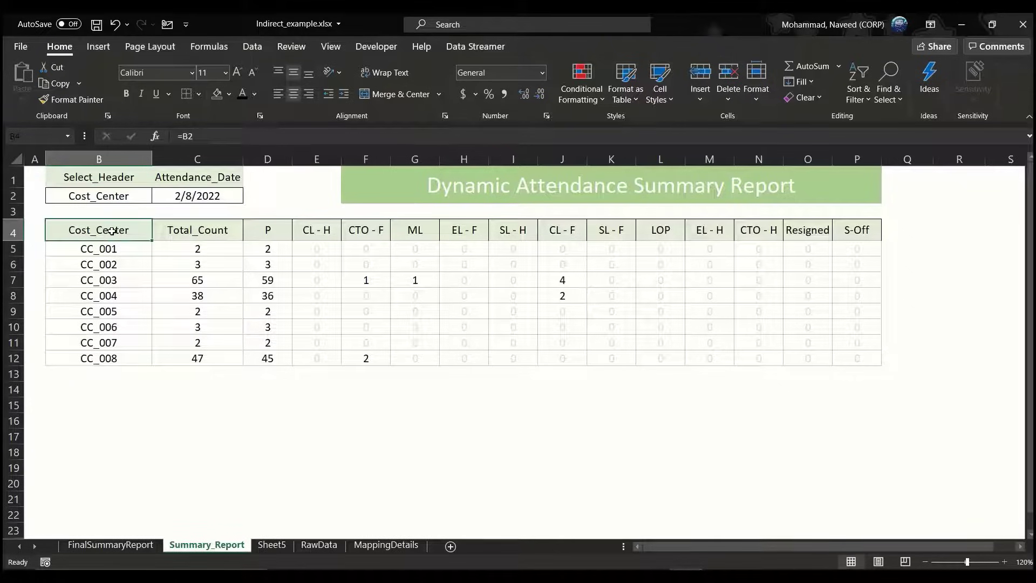
pyautogui.click(99, 544)
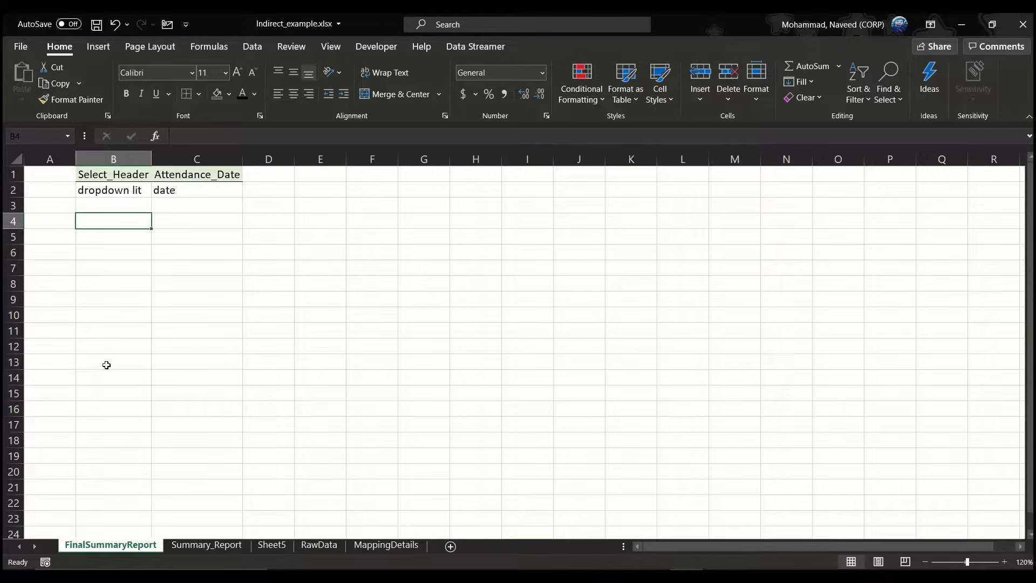
pyautogui.click(111, 192)
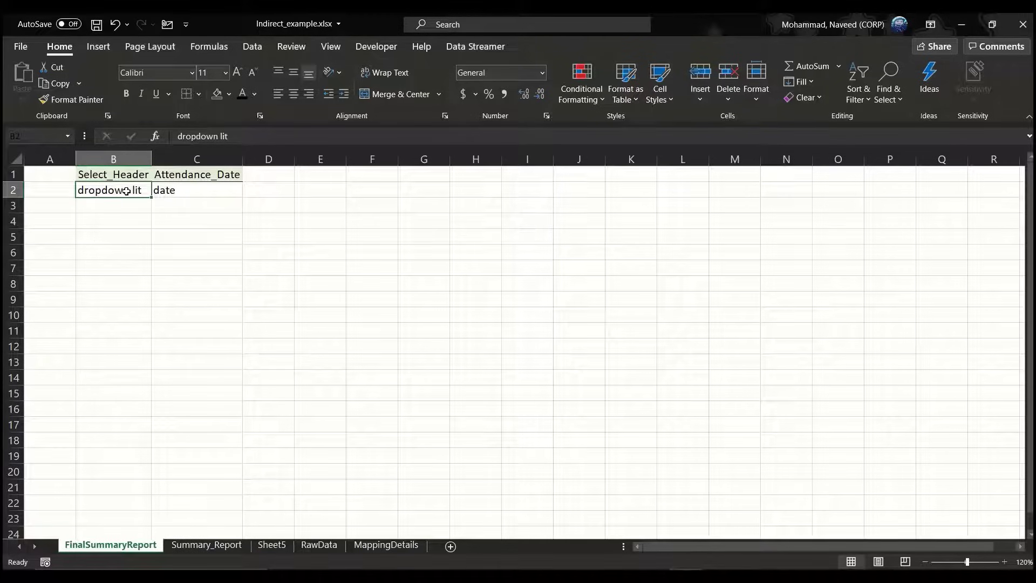
pyautogui.click(112, 223)
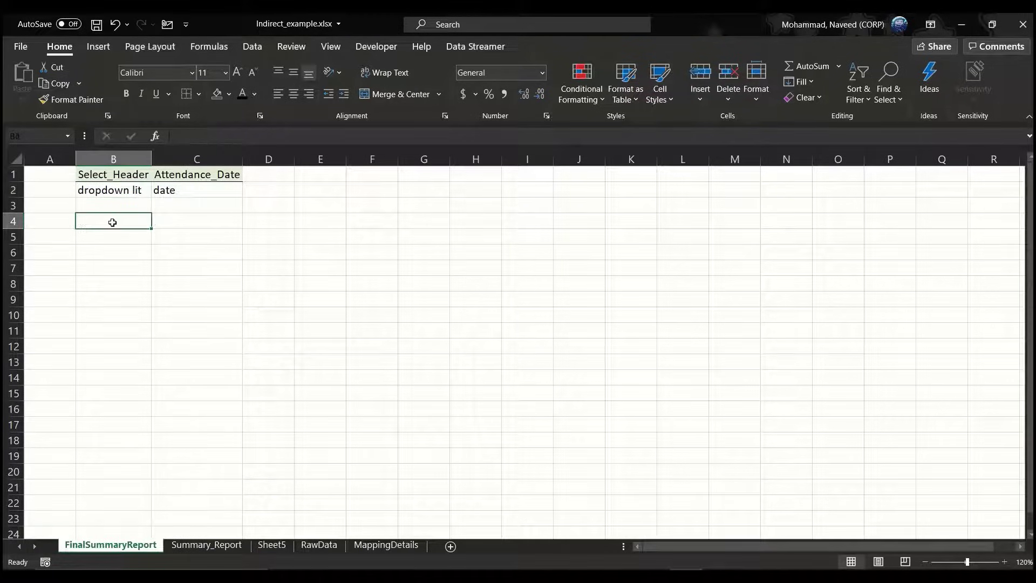
# Switch Summary_Report's Select_Header choice to Task_Name and check the formula in header cell B4.
pyautogui.click(207, 544)
pyautogui.click(143, 197)
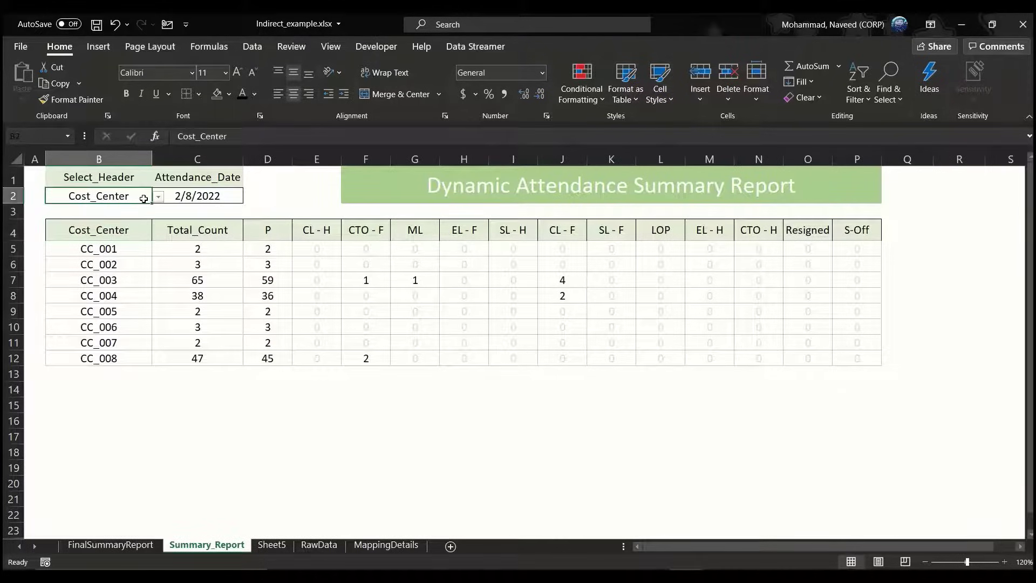
pyautogui.click(158, 197)
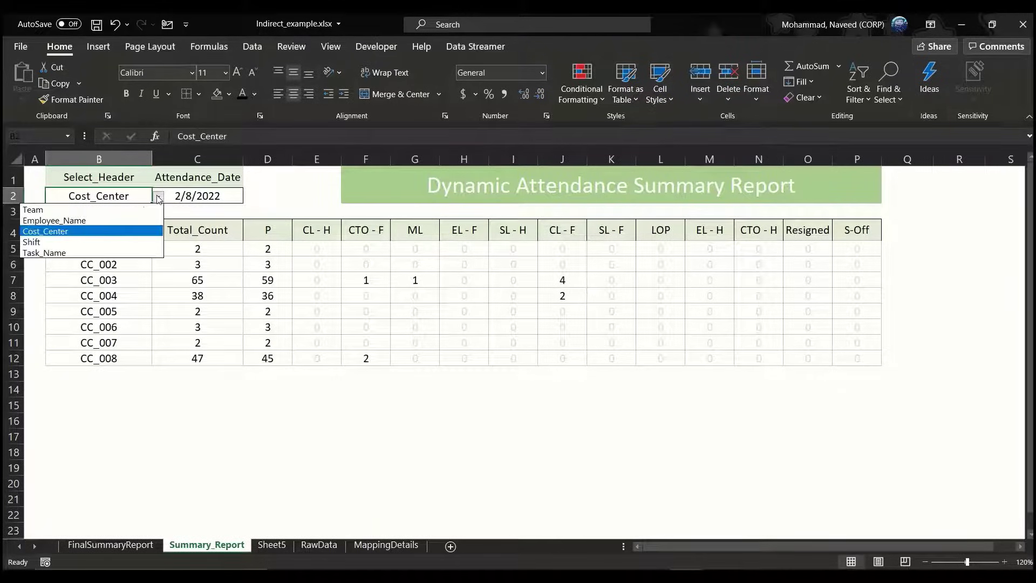
pyautogui.click(103, 252)
pyautogui.click(90, 232)
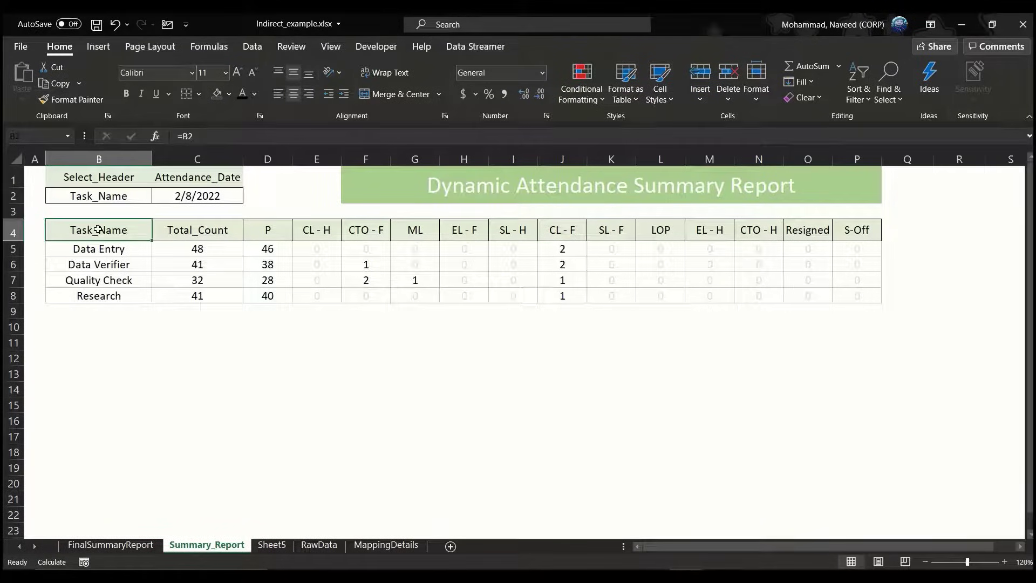
# Link cell B4 on FinalSummaryReport to the Select_Header value with the formula =B2.
pyautogui.click(124, 545)
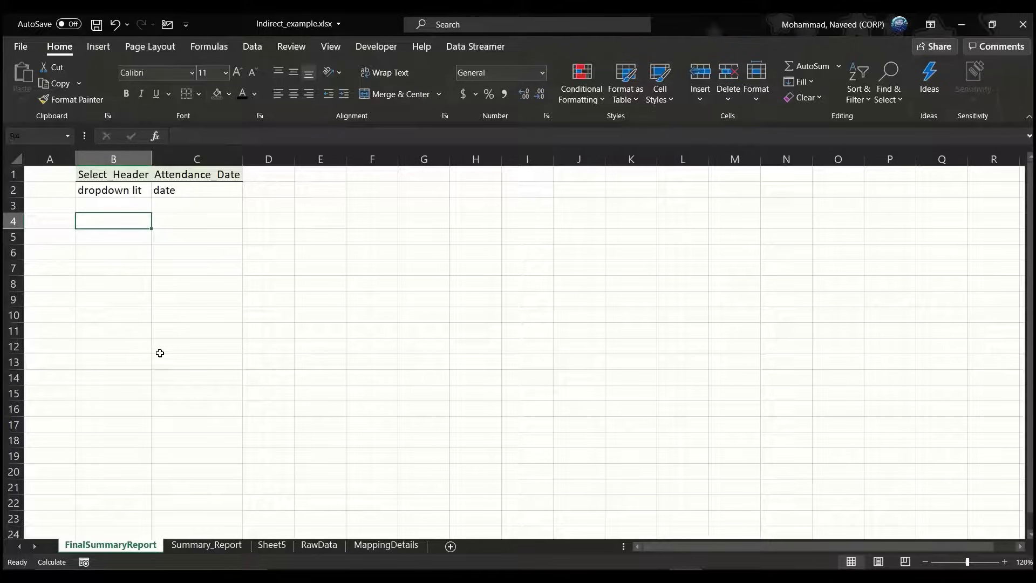
pyautogui.write('=')
pyautogui.press('Up')
pyautogui.press('Up')
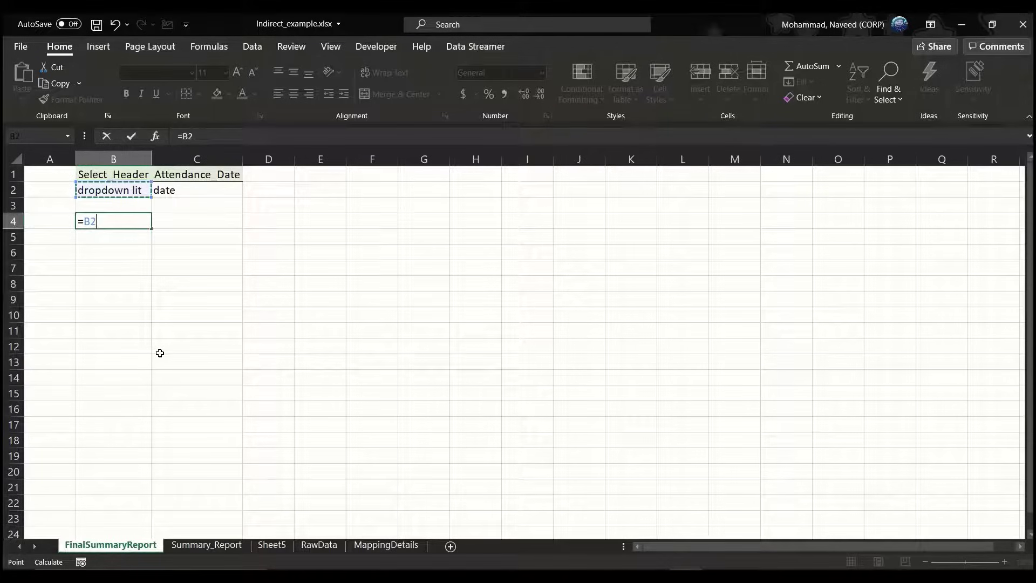
pyautogui.hotkey('ctrl', 'Return')
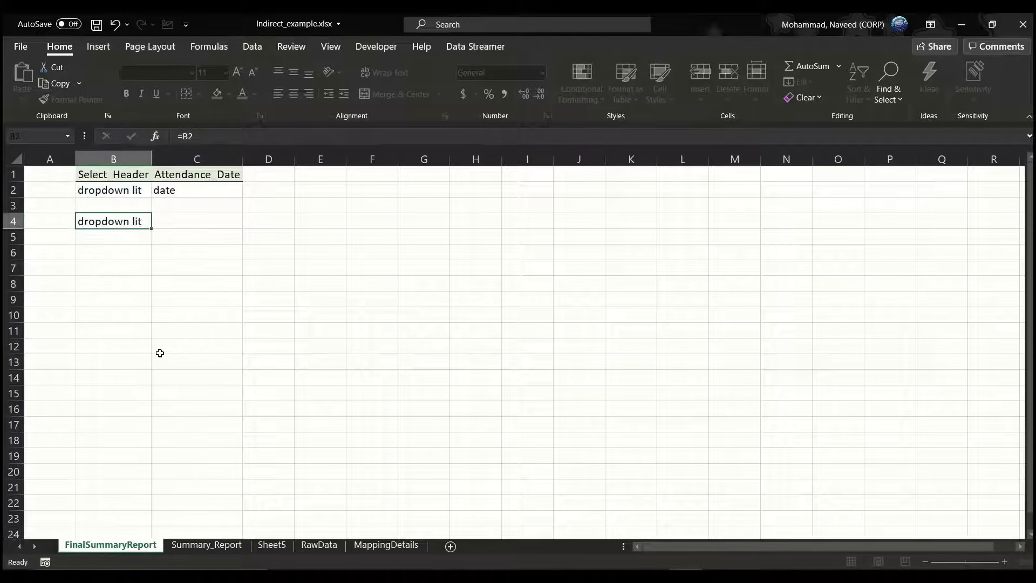
# Test the link in B4 by entering Team in B2, and undo that entry.
pyautogui.press('Up')
pyautogui.press('Up')
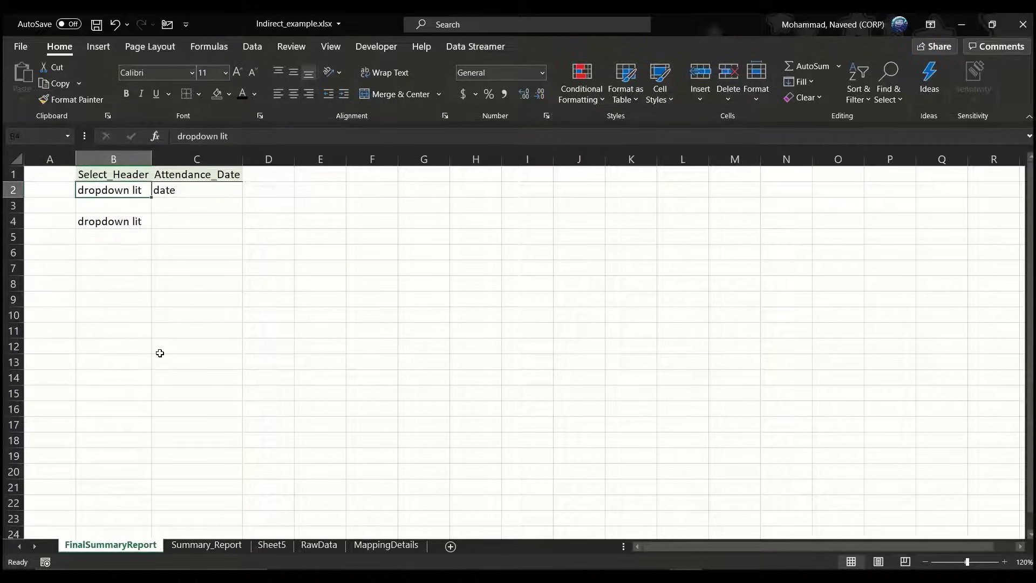
pyautogui.write('Team')
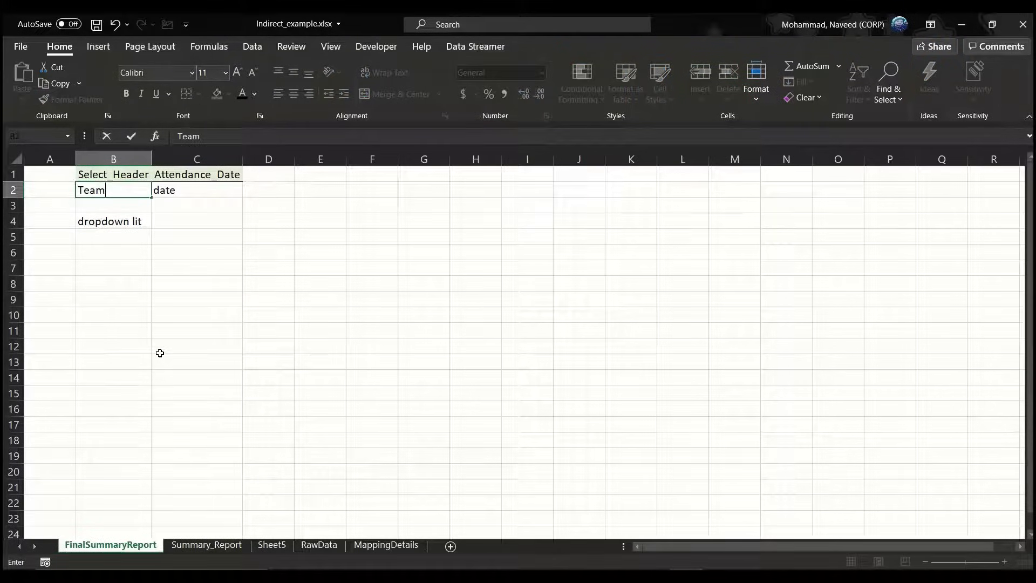
pyautogui.press('Return')
pyautogui.press('Down')
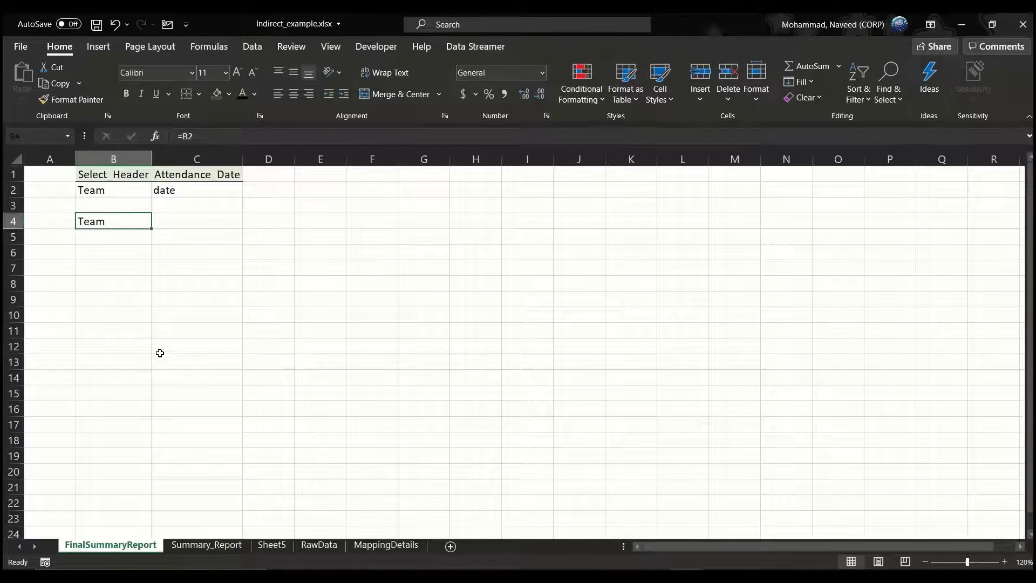
pyautogui.hotkey('ctrl', 'z')
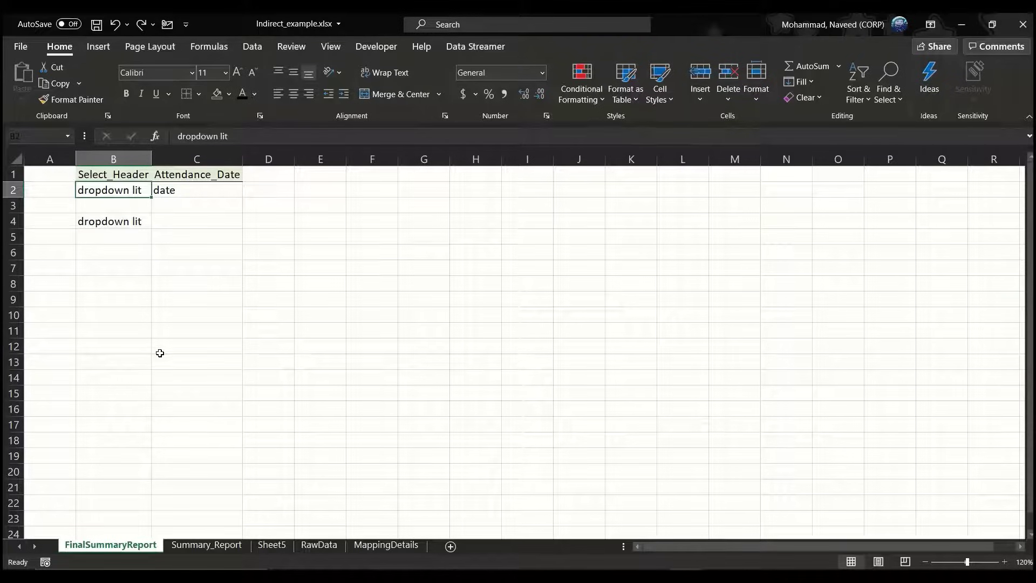
# Enter the column header Total_Count in cell C4 beside the linked header.
pyautogui.press('Down')
pyautogui.press('Down')
pyautogui.press('Right')
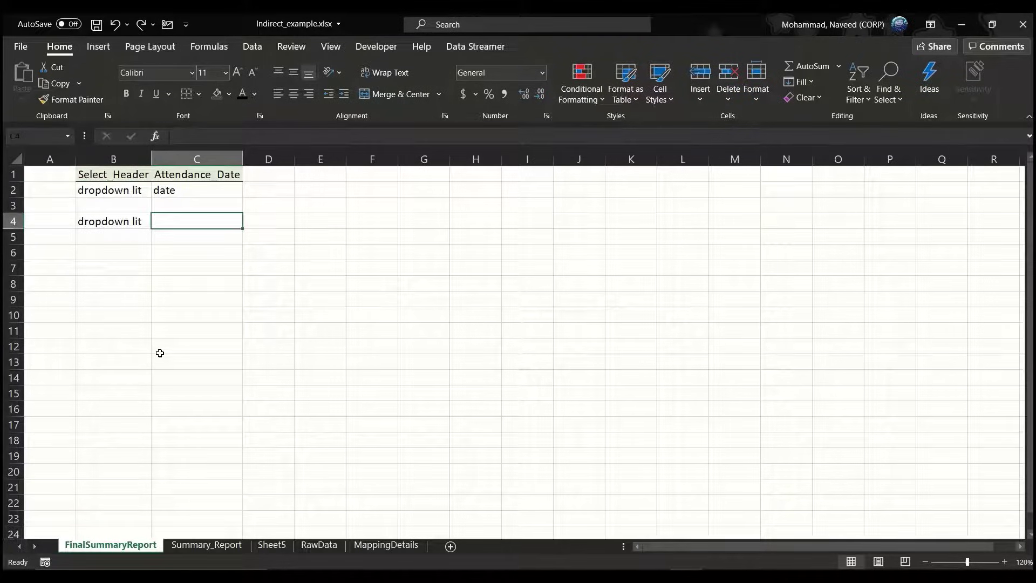
pyautogui.write('Total_Count')
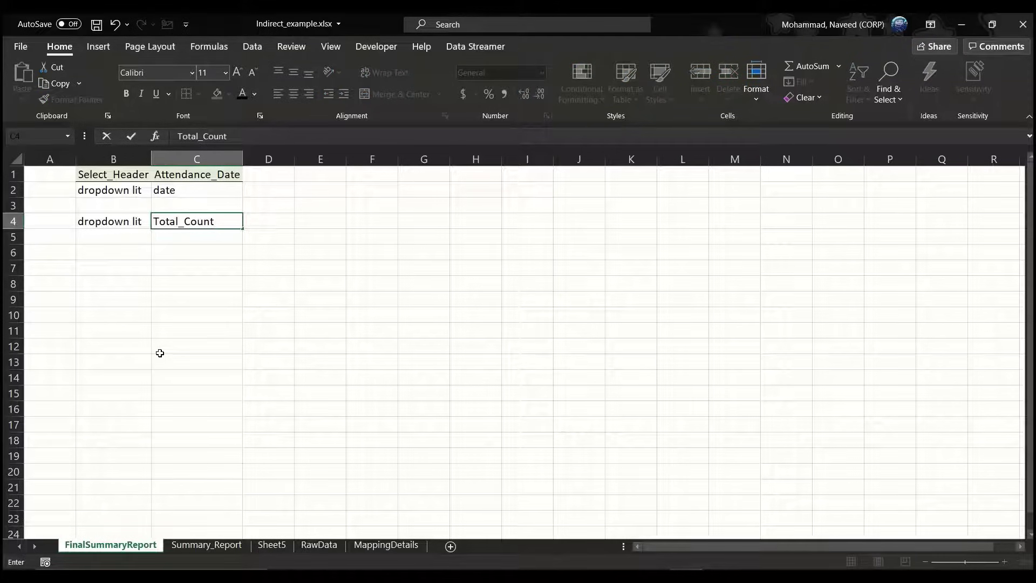
pyautogui.press('Tab')
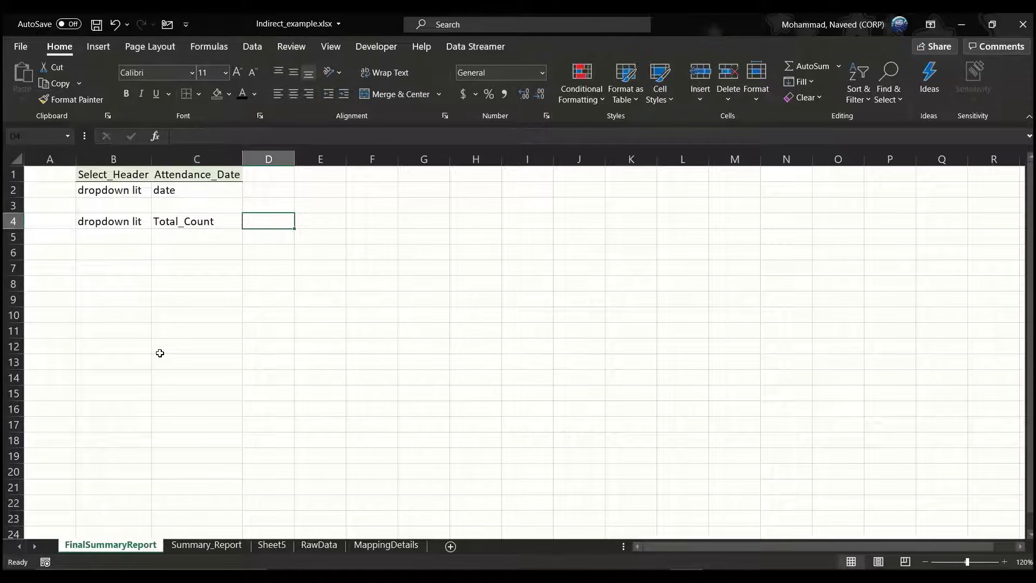
# Examine the formula and extent of the attendance status headers starting at D4 on Summary_Report.
pyautogui.hotkey('ctrl', 'pagedown')
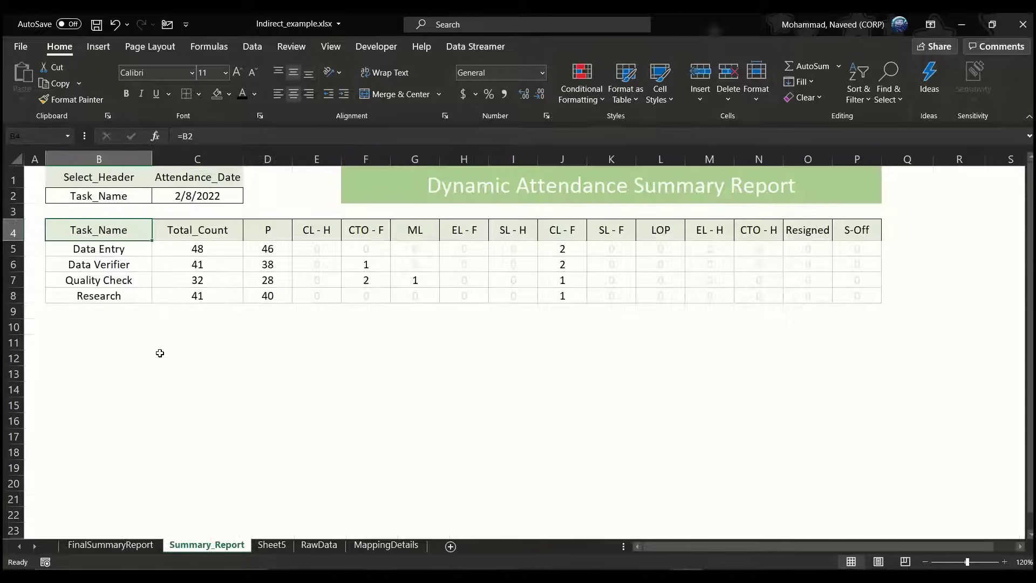
pyautogui.press('Right')
pyautogui.press('Right')
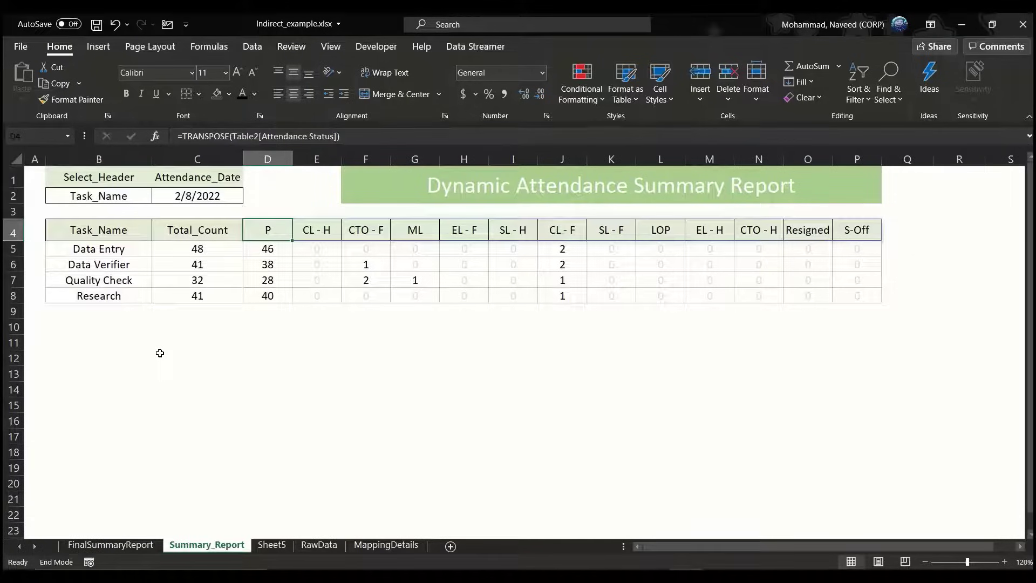
pyautogui.hotkey('ctrl', 'shift', 'Right')
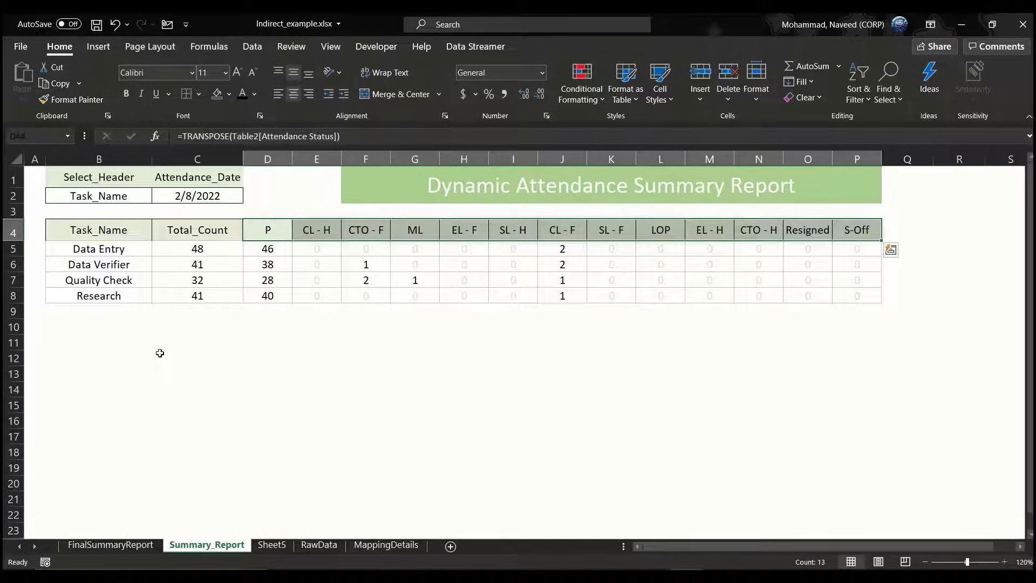
pyautogui.press('Left')
pyautogui.press('Right')
pyautogui.hotkey('ctrl', 'shift', 'Right')
pyautogui.press('Left')
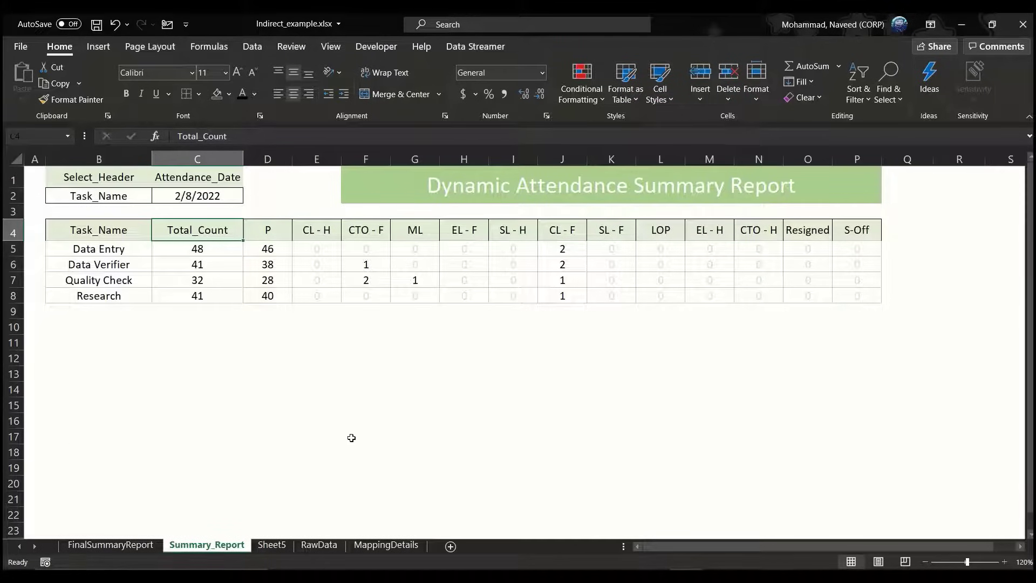
# Convert the Attendance Status list in A1:A14 on the MappingDetails sheet into a table with headers.
pyautogui.click(382, 545)
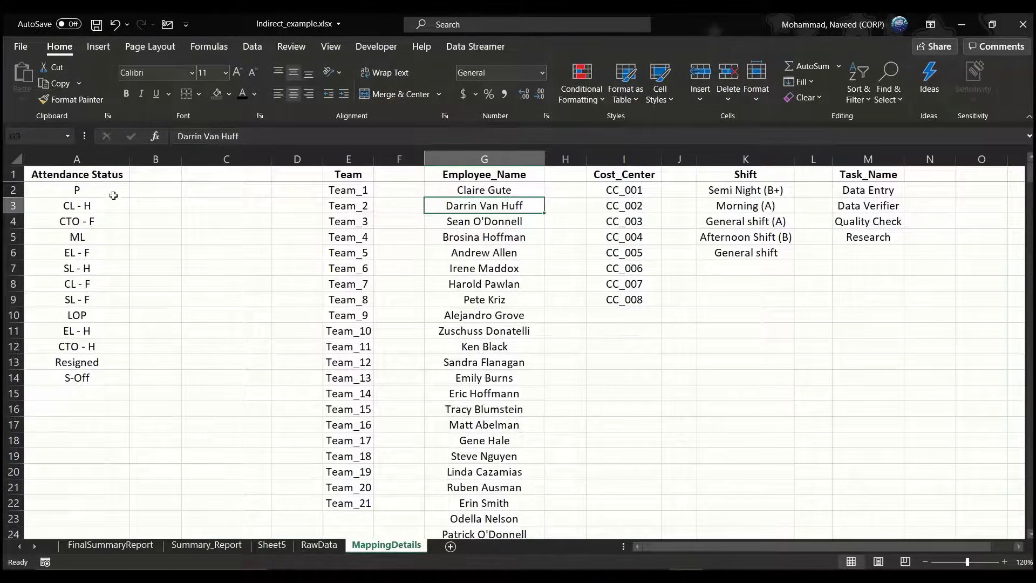
pyautogui.click(86, 192)
pyautogui.moveTo(87, 201); pyautogui.dragTo(79, 377)
pyautogui.click(85, 316)
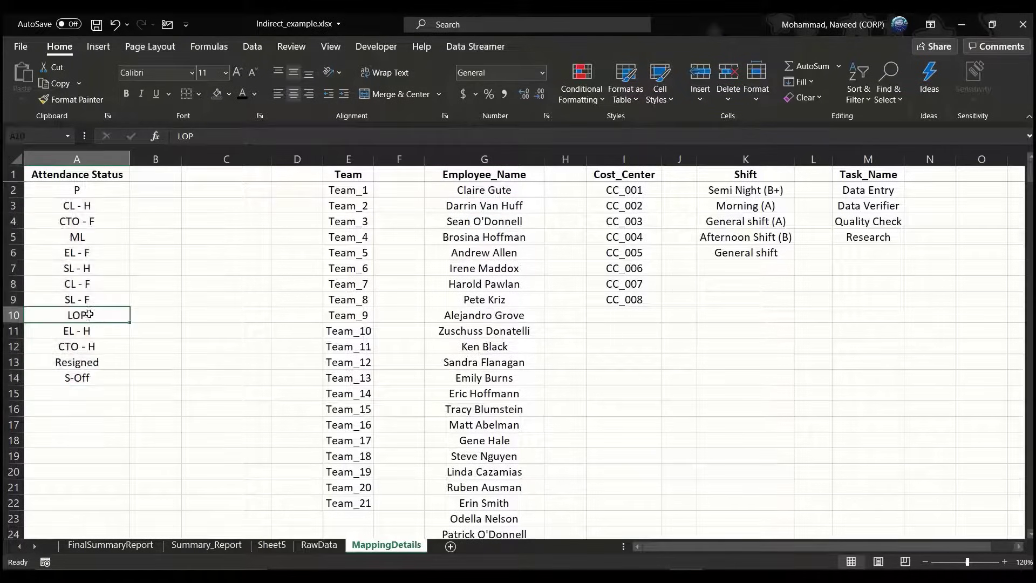
pyautogui.click(84, 272)
pyautogui.hotkey('ctrl', 'a')
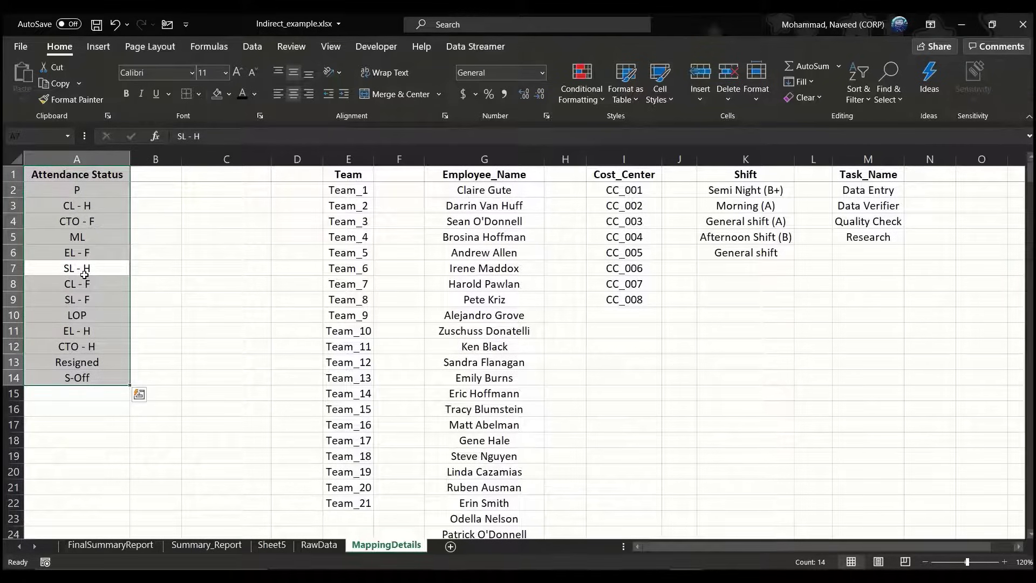
pyautogui.hotkey('ctrl', 't')
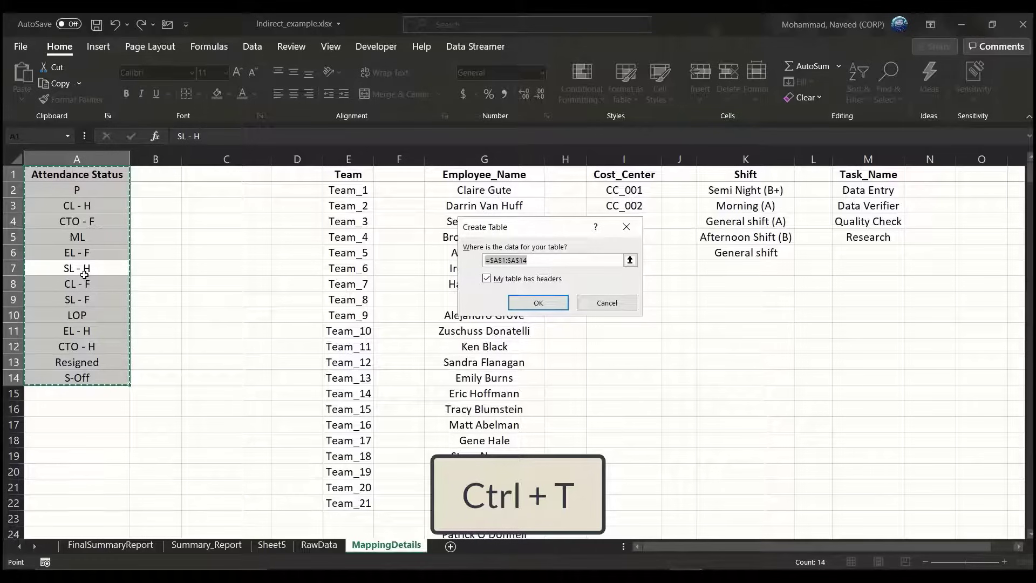
pyautogui.moveTo(554, 229); pyautogui.dragTo(277, 253)
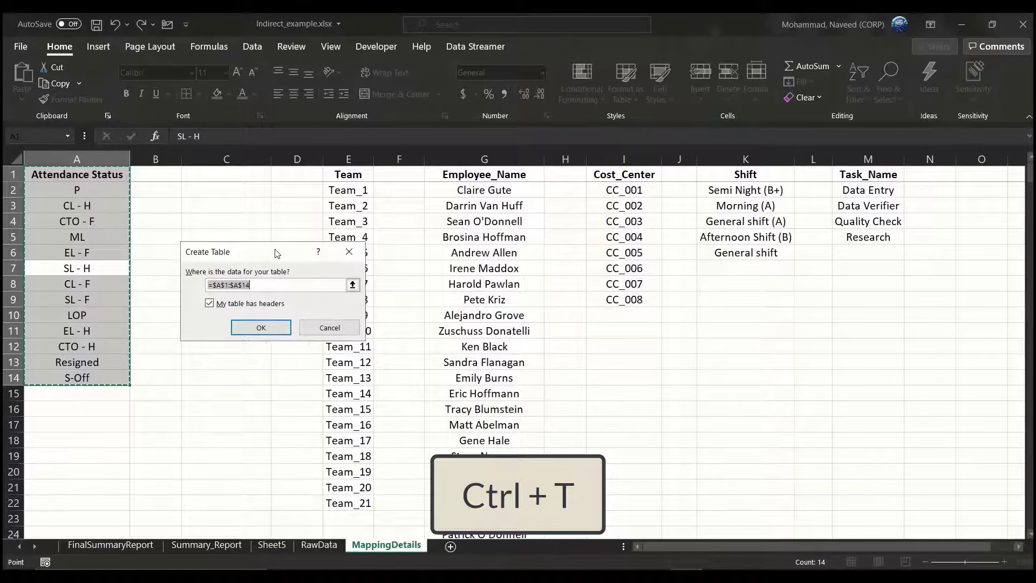
pyautogui.click(256, 334)
pyautogui.click(117, 275)
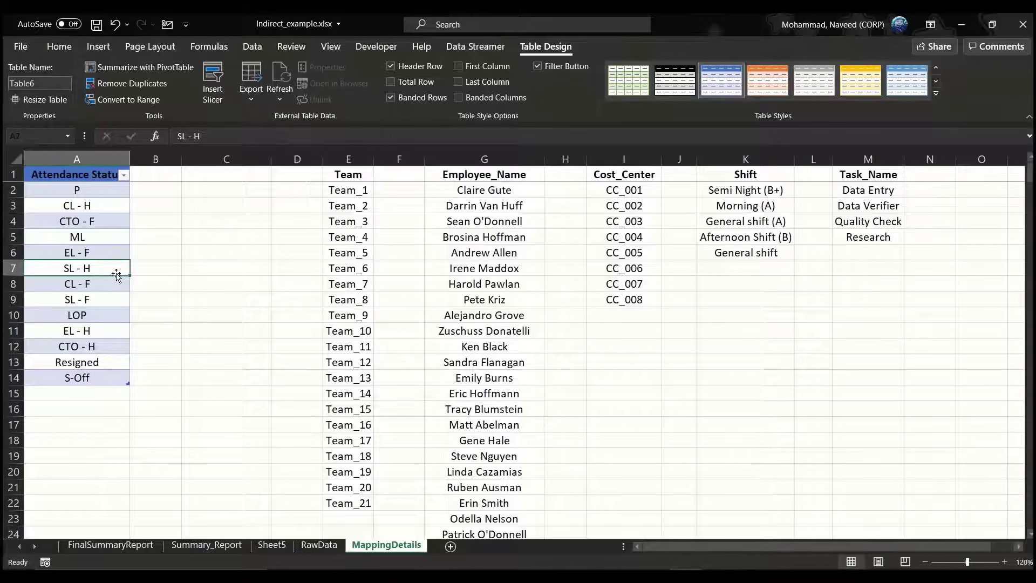
pyautogui.click(90, 392)
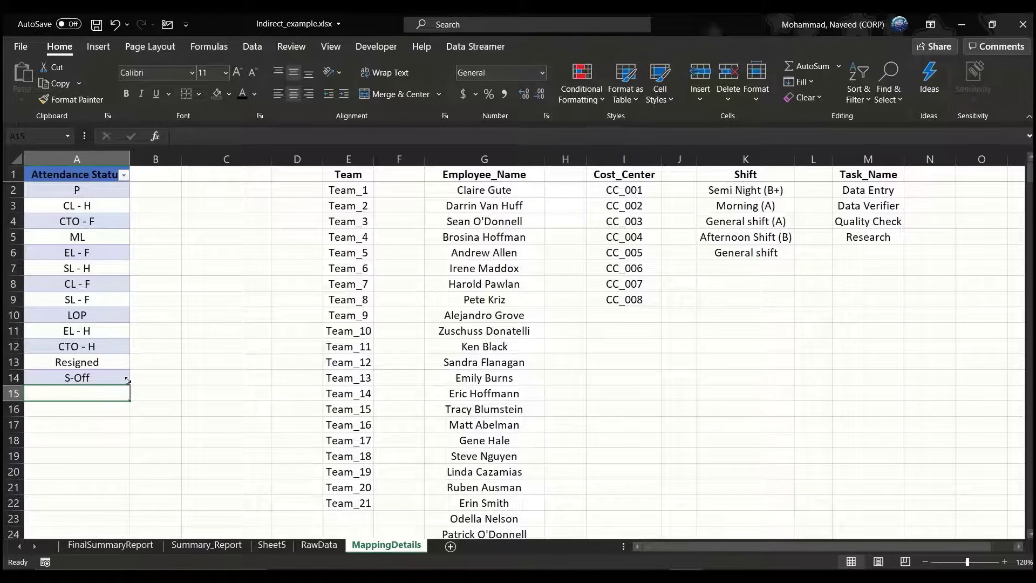
pyautogui.moveTo(101, 191); pyautogui.dragTo(94, 372)
pyautogui.click(108, 298)
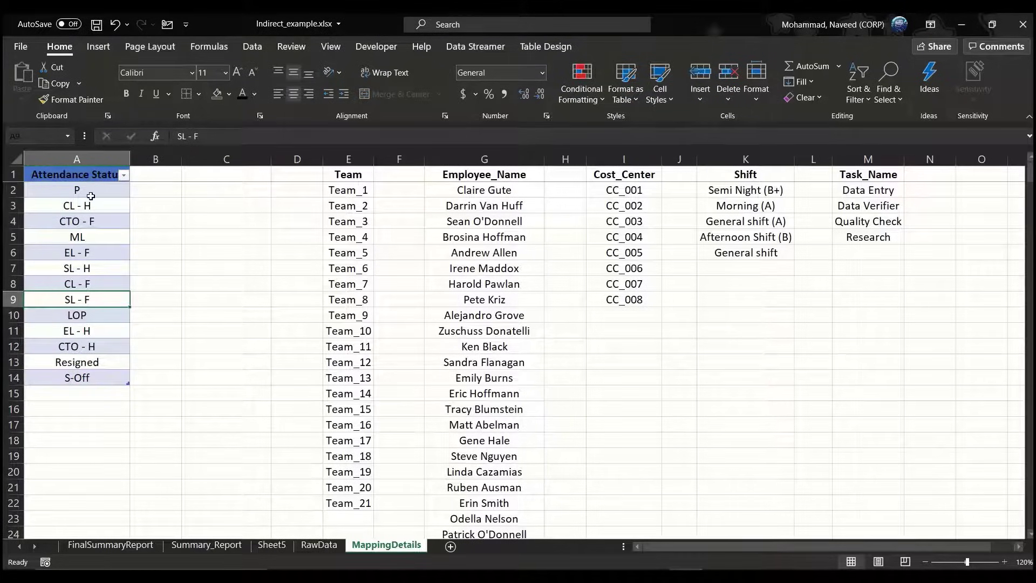
pyautogui.moveTo(92, 190); pyautogui.dragTo(91, 348)
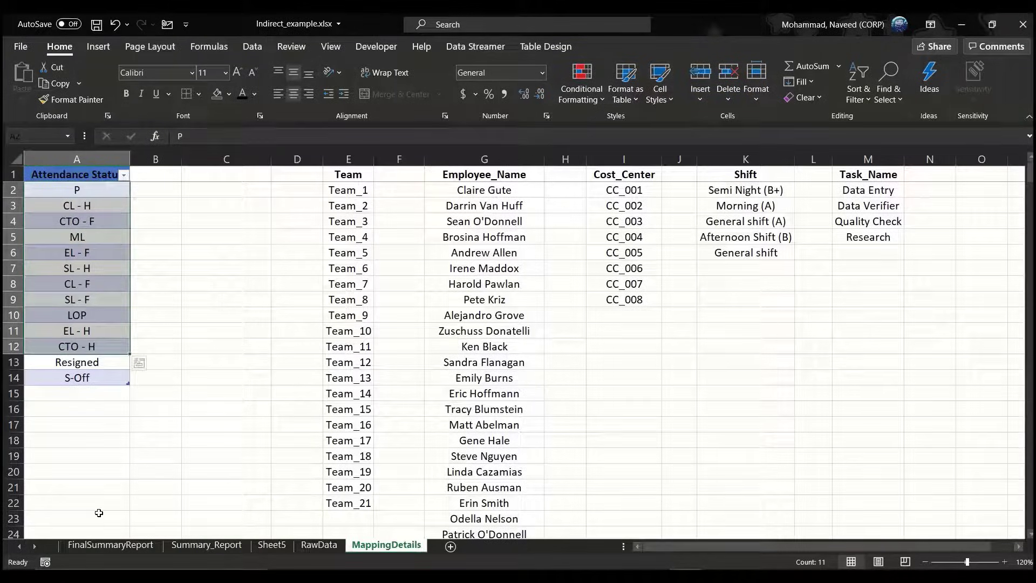
# Fill the status headers from D4 on FinalSummaryReport with the formula =TRANSPOSE(Table6[Attendance Status]).
pyautogui.click(102, 545)
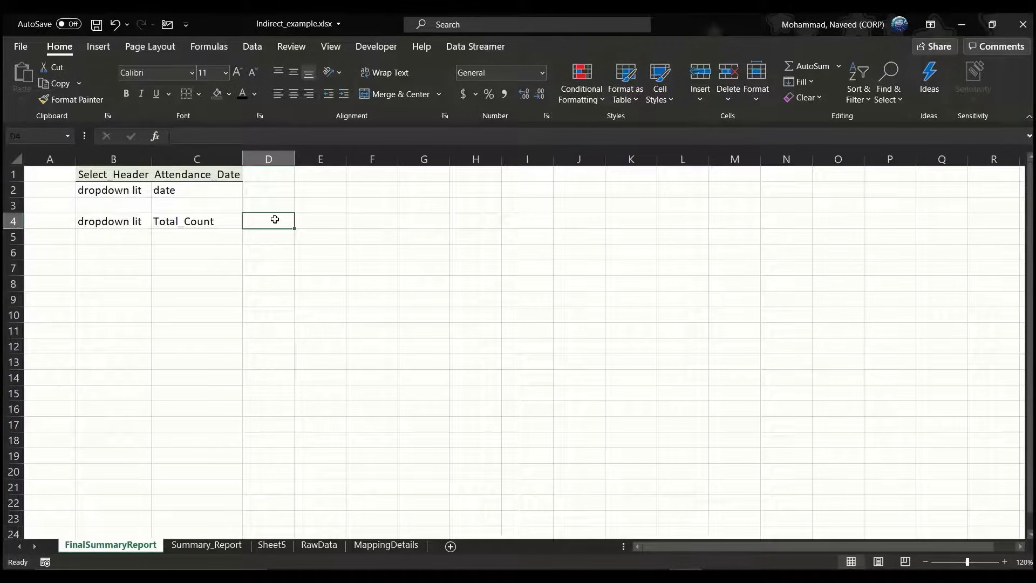
pyautogui.moveTo(274, 219); pyautogui.dragTo(541, 225)
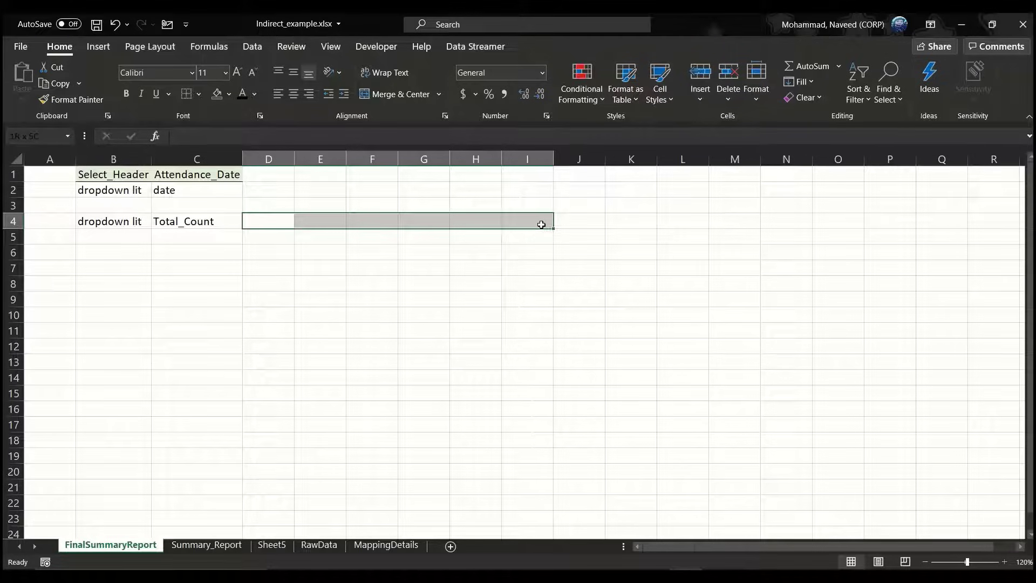
pyautogui.click(277, 219)
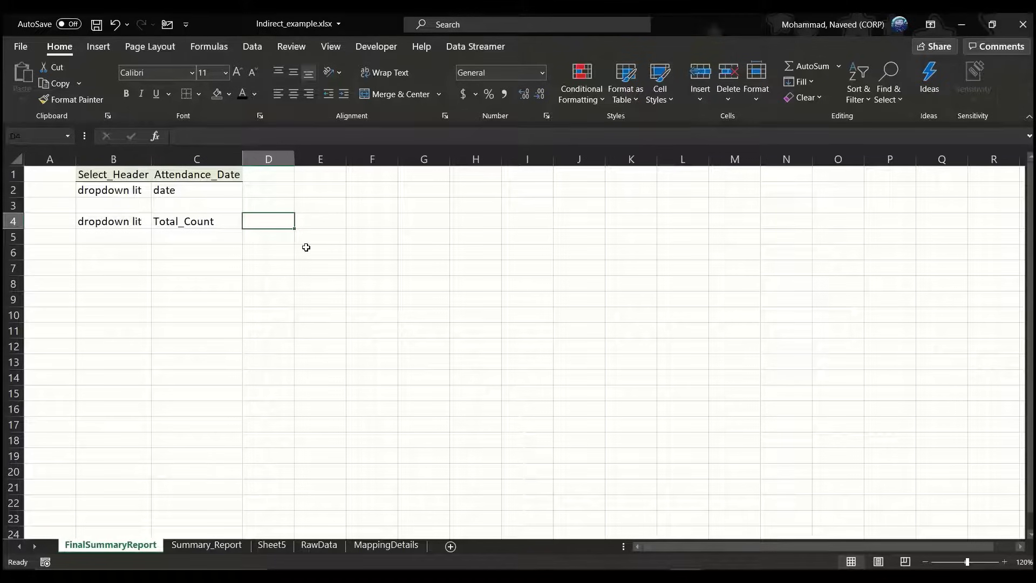
pyautogui.write('=')
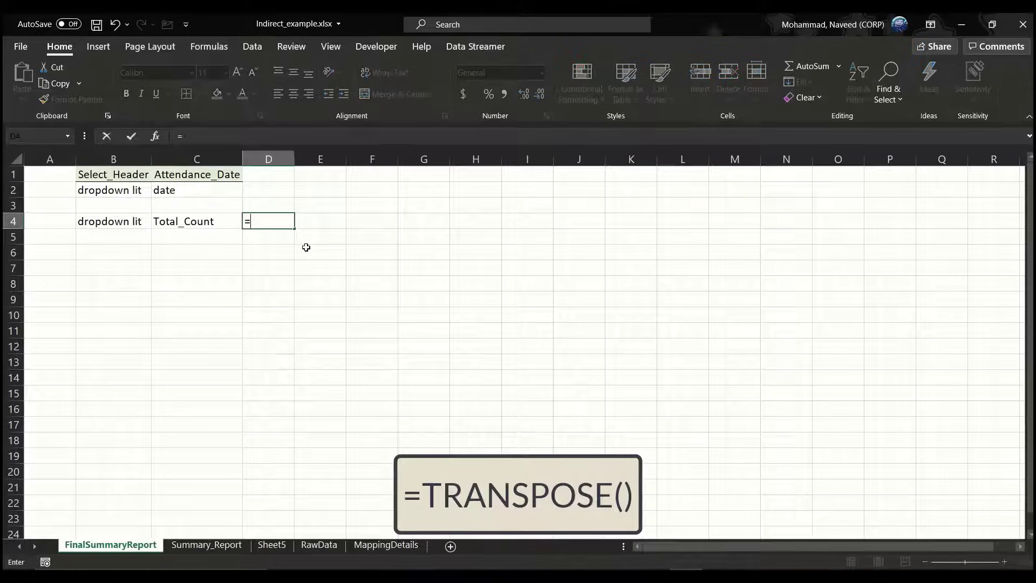
pyautogui.write('tran')
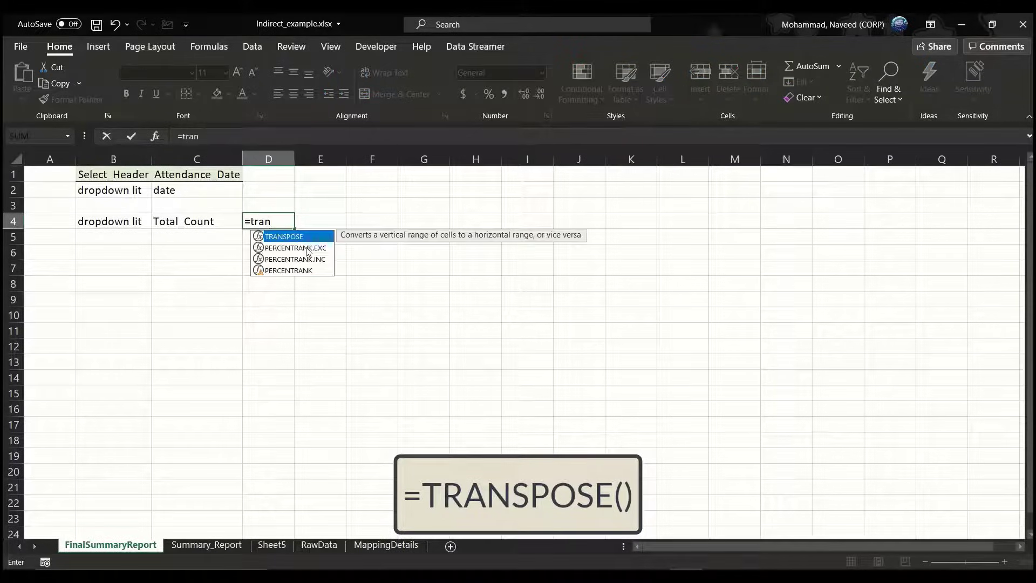
pyautogui.press('Tab')
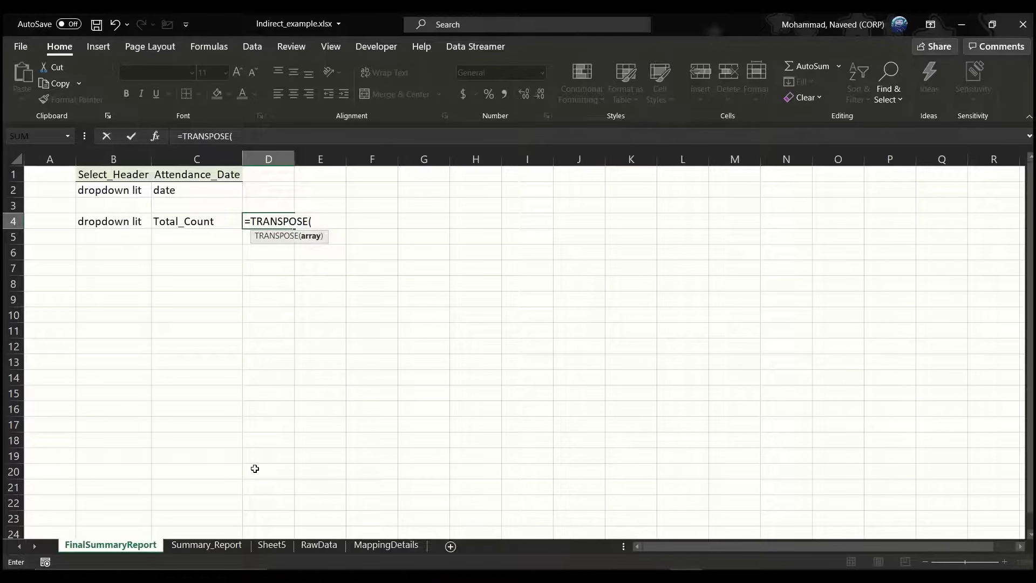
pyautogui.click(386, 545)
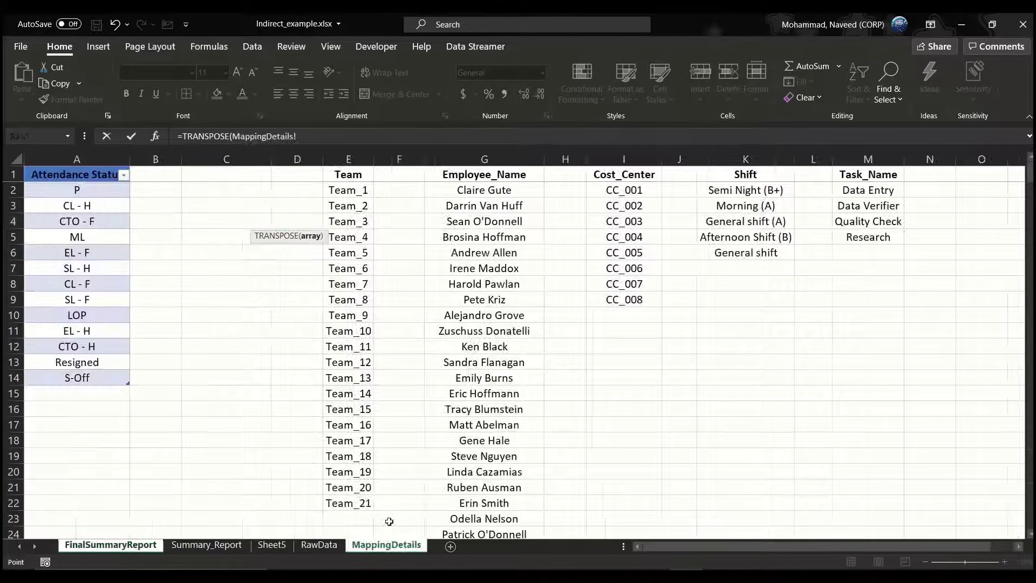
pyautogui.moveTo(104, 192); pyautogui.dragTo(101, 374)
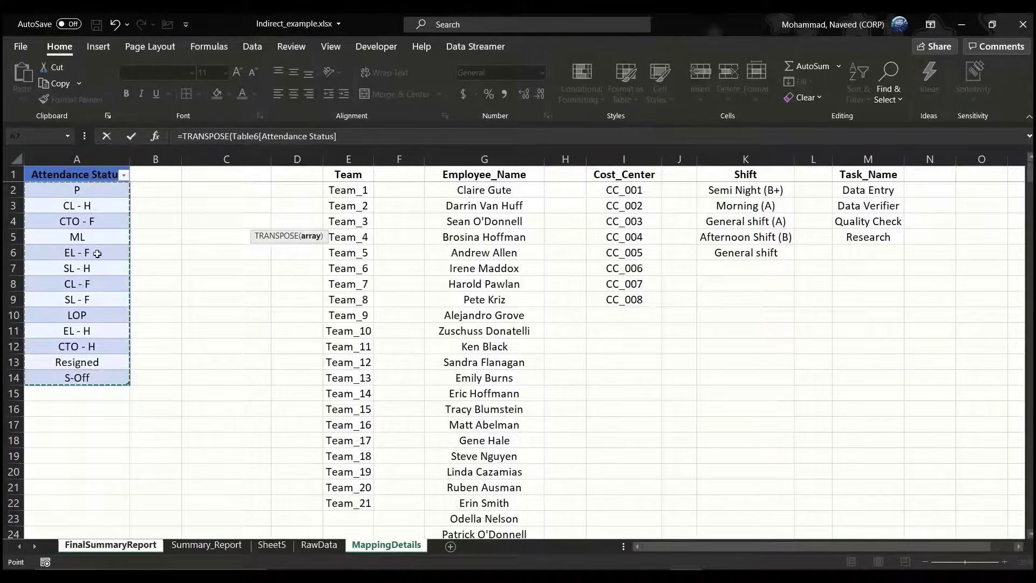
pyautogui.write(')')
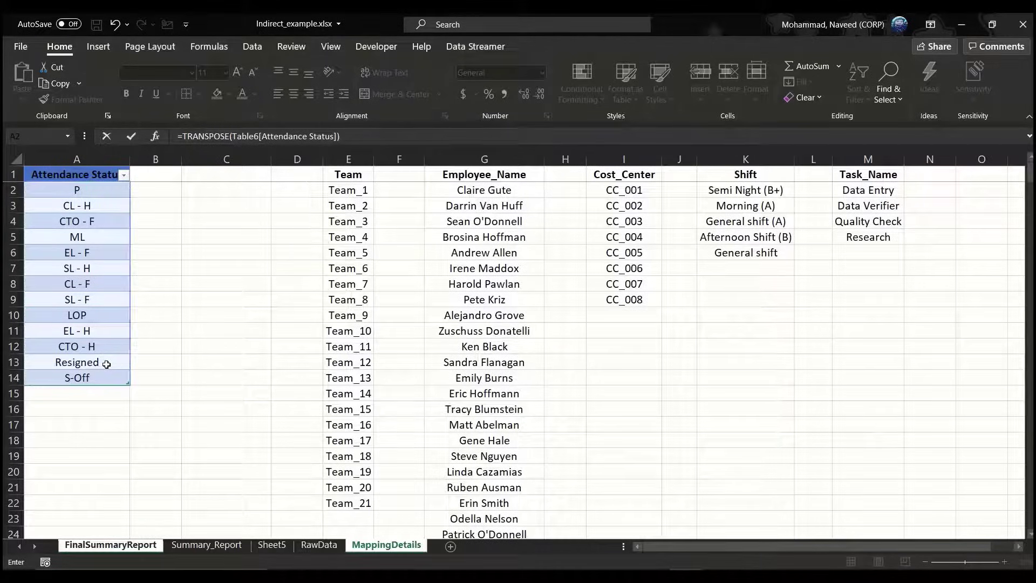
pyautogui.press('Return')
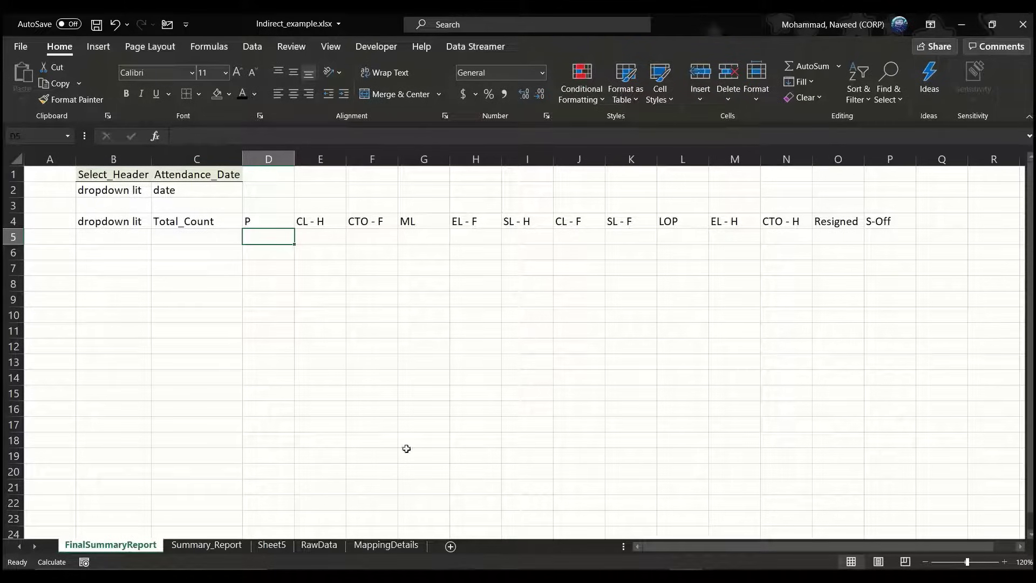
# Test the transposed headers by adding the entry new below S-Off on MappingDetails and checking row 4 of FinalSummaryReport.
pyautogui.click(385, 546)
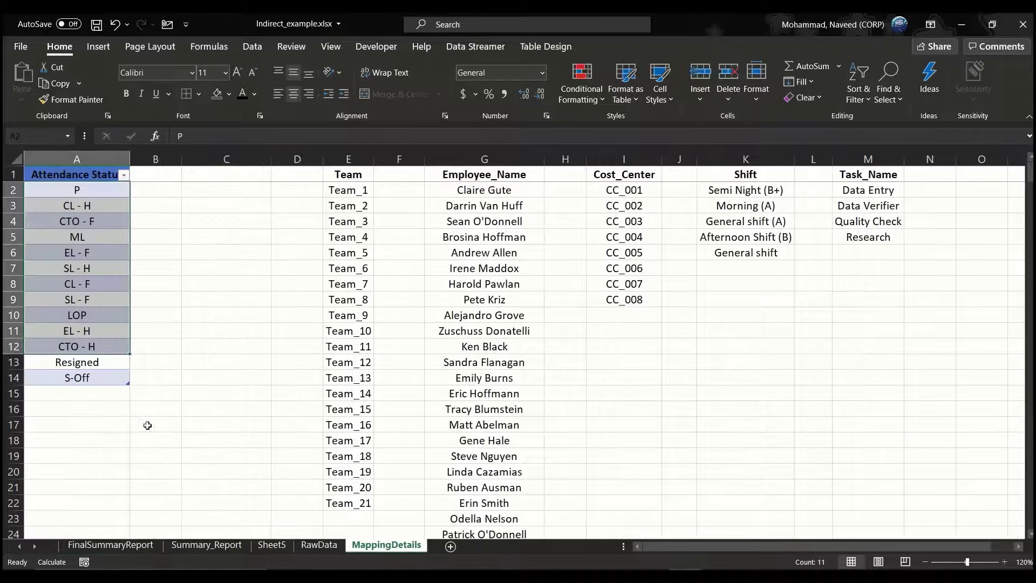
pyautogui.click(102, 397)
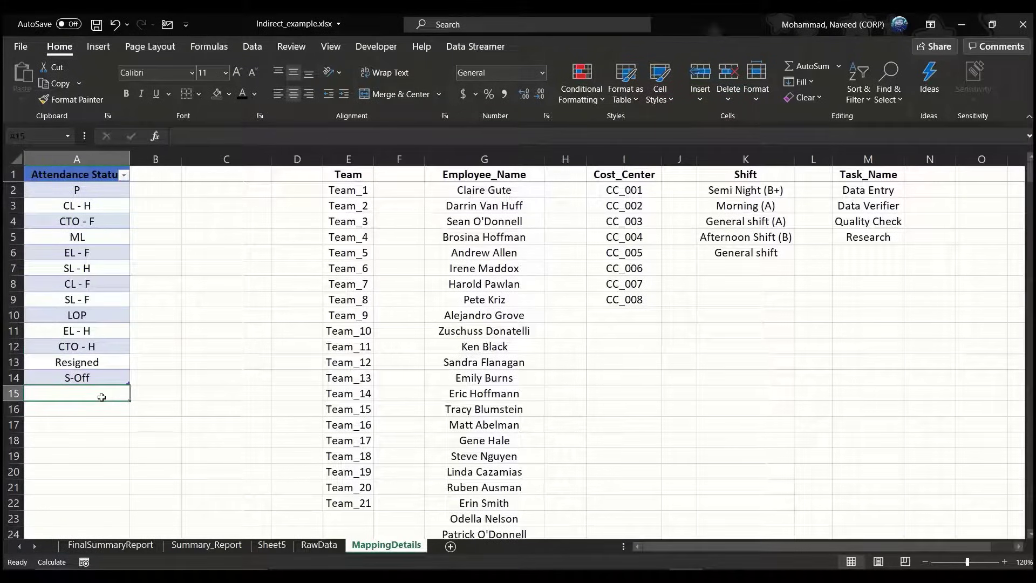
pyautogui.write('new')
pyautogui.press('Return')
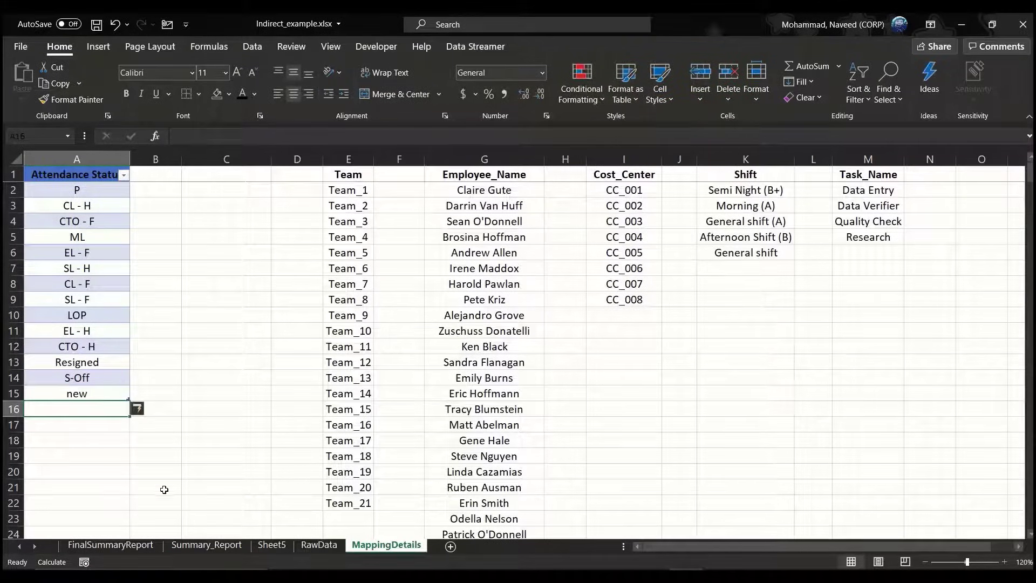
pyautogui.click(120, 546)
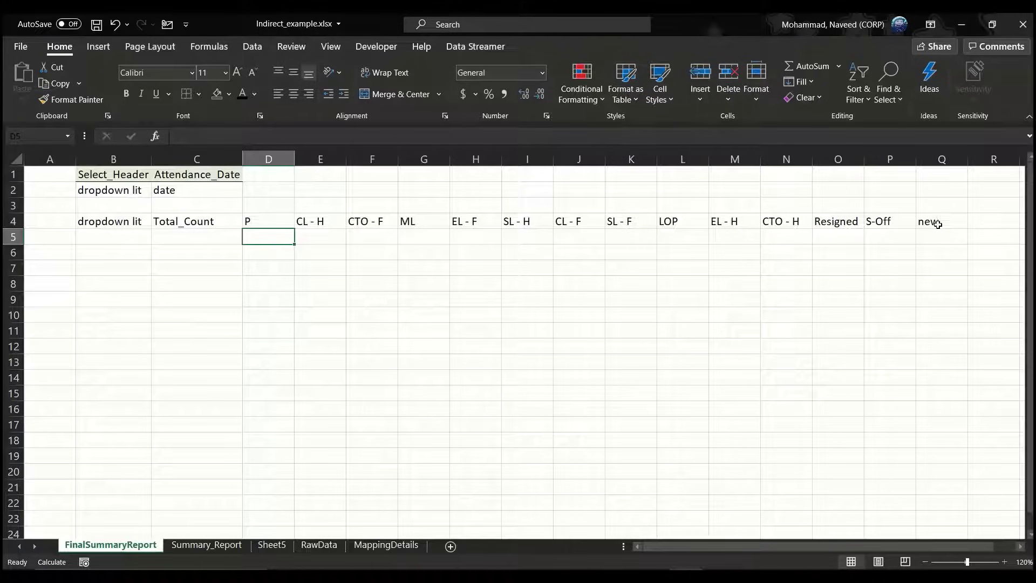
# Delete the test row new from the Attendance Status table on MappingDetails and return to FinalSummaryReport.
pyautogui.click(396, 545)
pyautogui.click(101, 397)
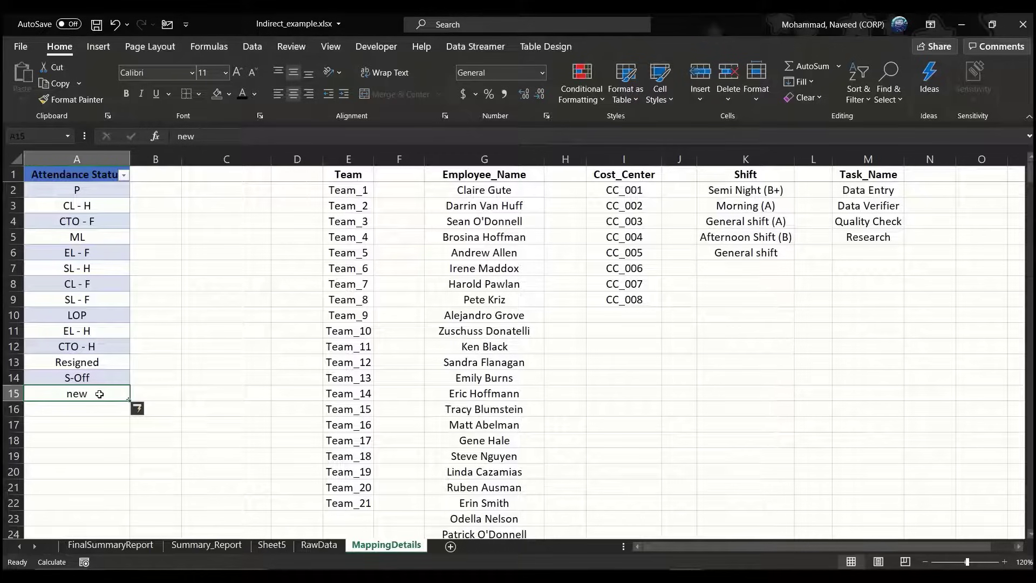
pyautogui.rightClick(101, 397)
pyautogui.moveTo(196, 318)
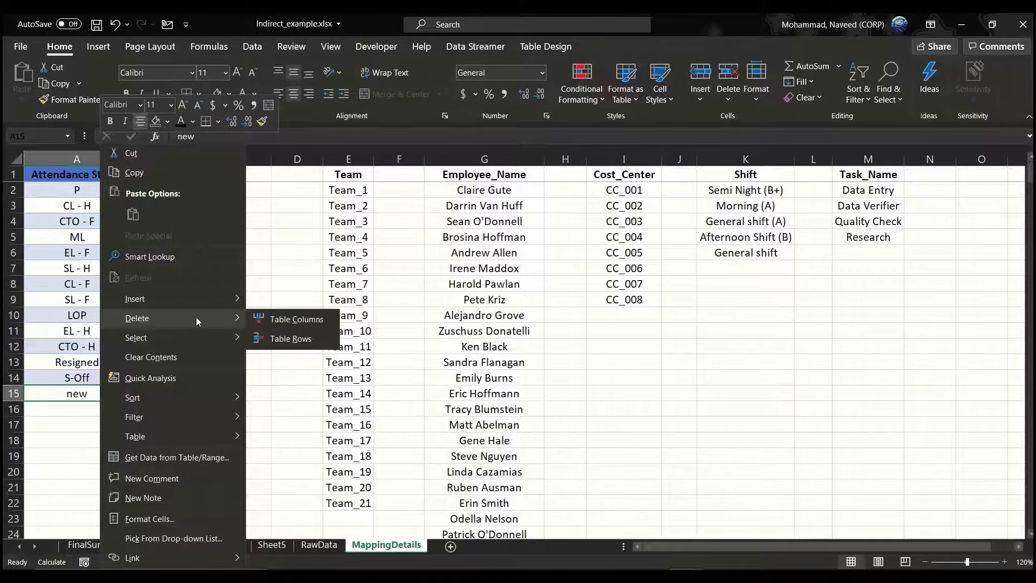
pyautogui.click(280, 338)
pyautogui.click(110, 545)
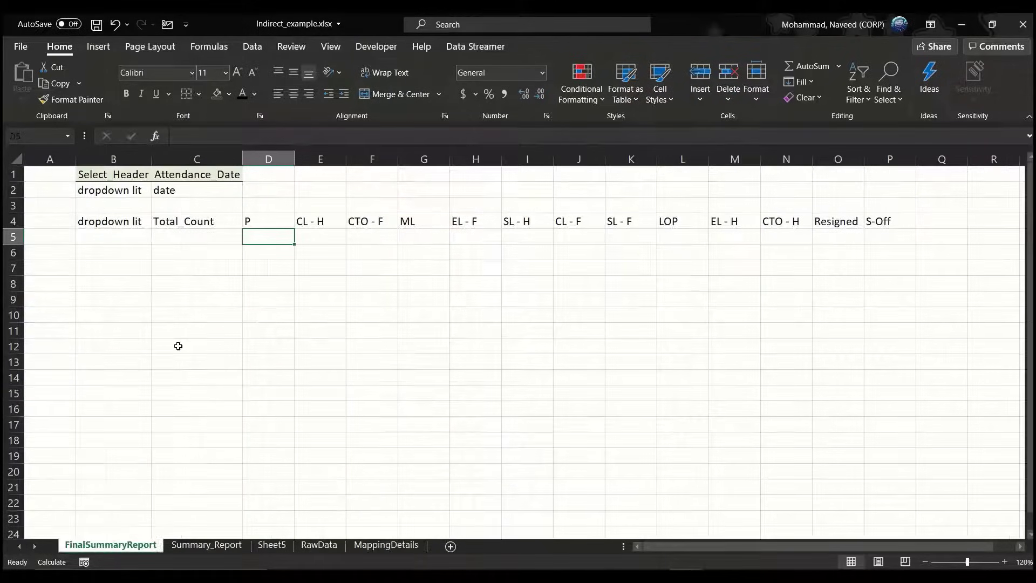
# Copy only the formatting of the Select_Header cell onto the header row B4:P4, and make row 4 slightly taller.
pyautogui.click(132, 173)
pyautogui.hotkey('ctrl', 'c')
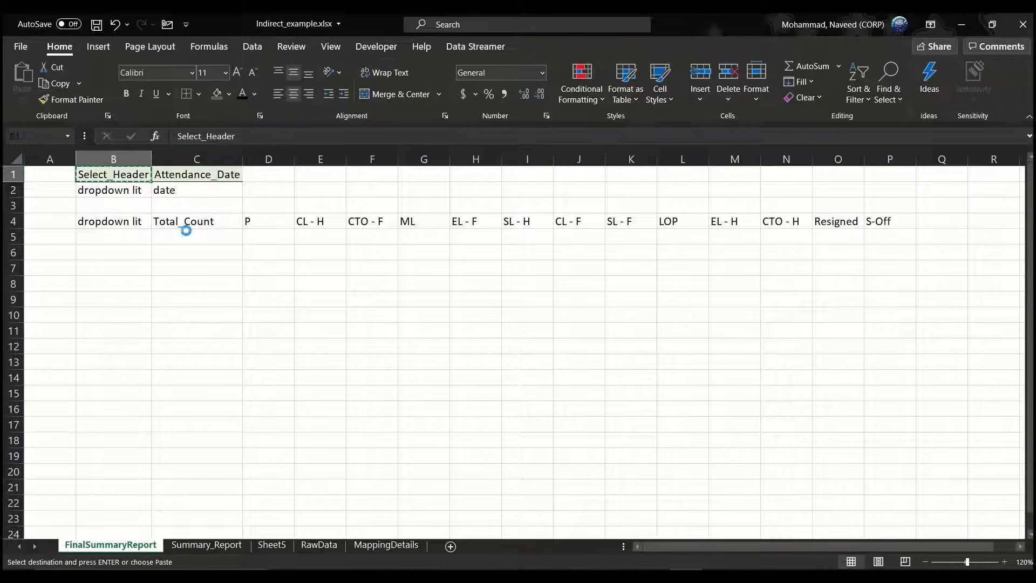
pyautogui.press('Down')
pyautogui.press('Down')
pyautogui.press('Down')
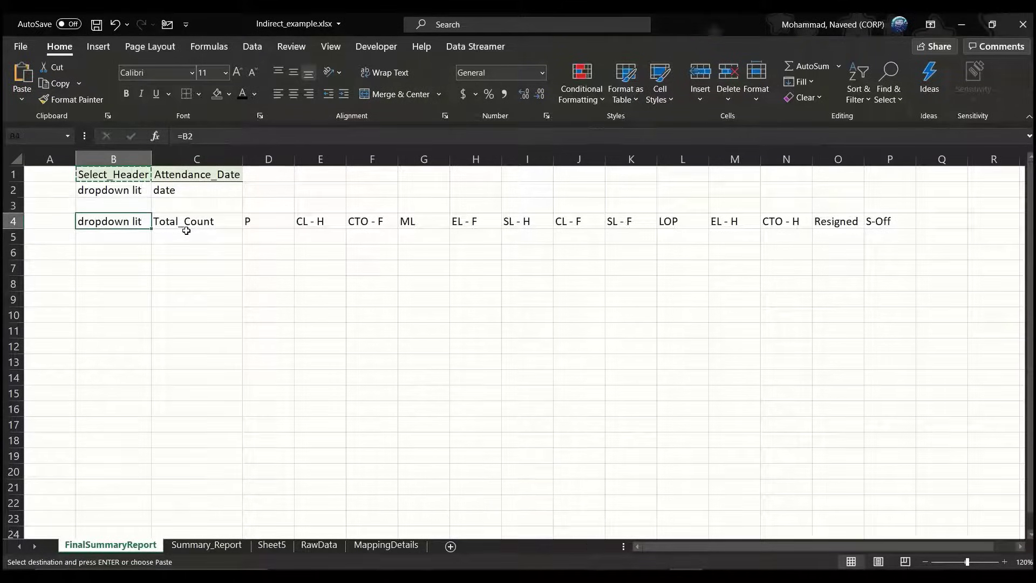
pyautogui.hotkey('ctrl', 'shift', 'Right')
pyautogui.hotkey('alt', 'e')
pyautogui.press('s')
pyautogui.press('t')
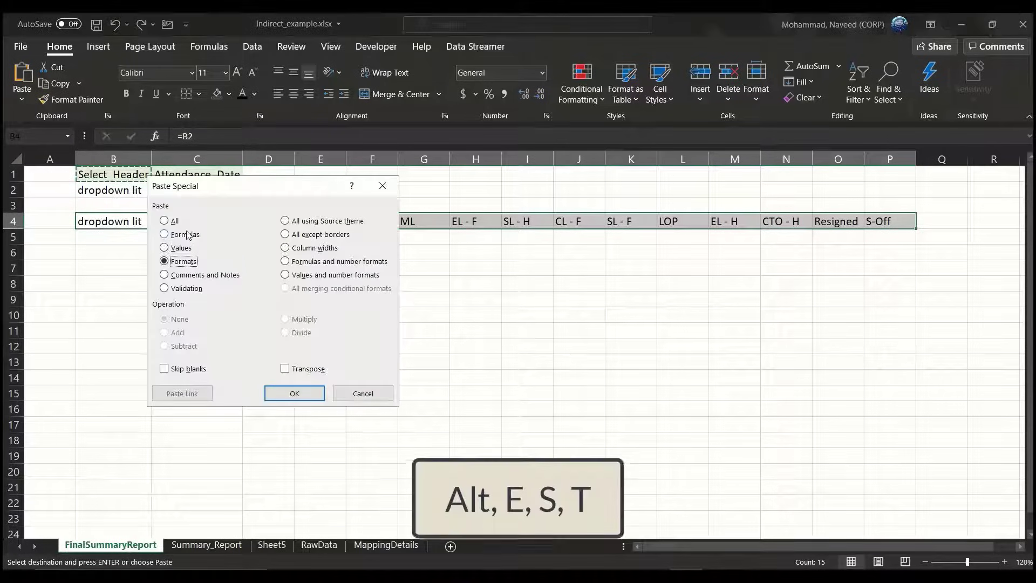
pyautogui.click(283, 393)
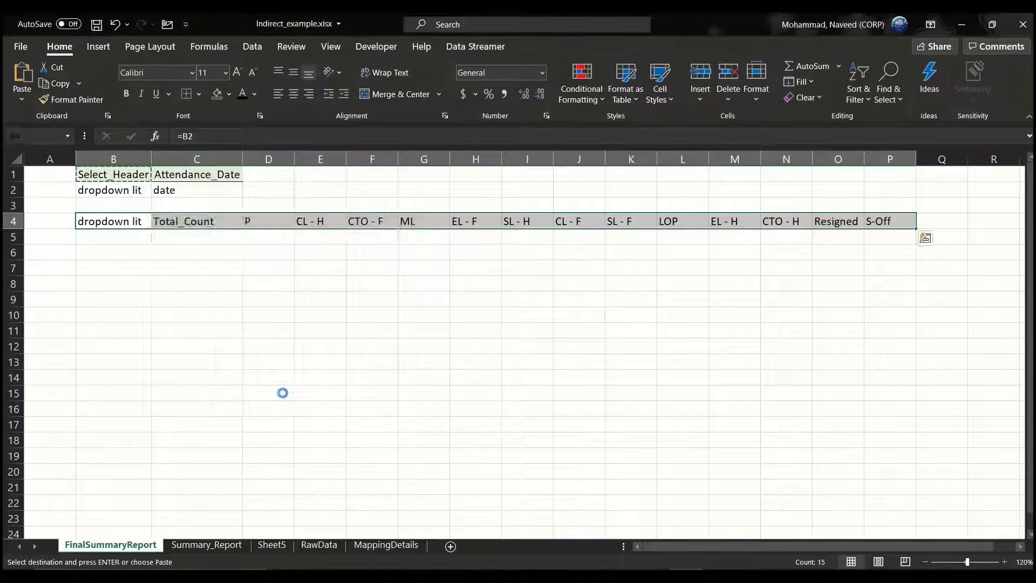
pyautogui.click(222, 281)
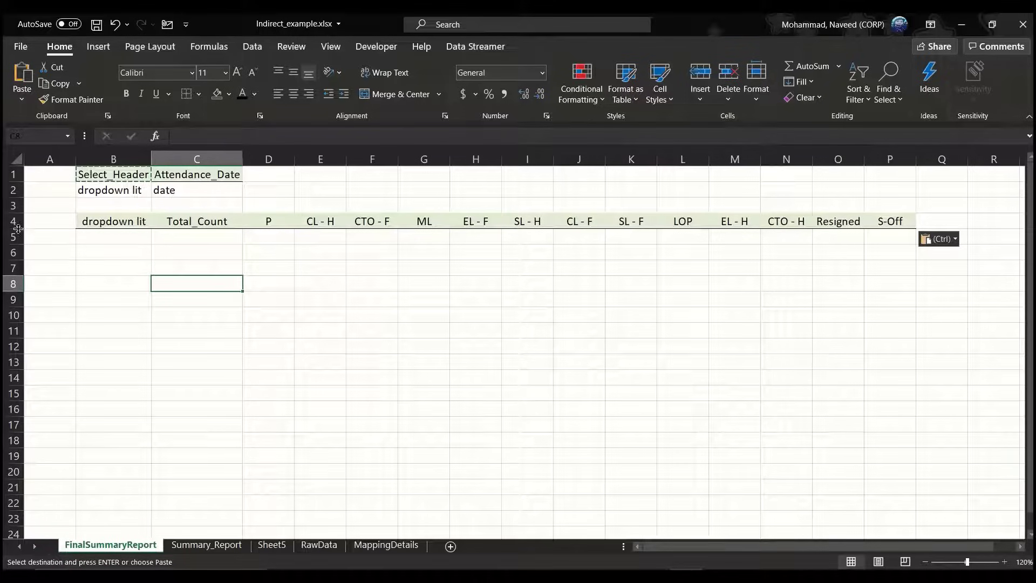
pyautogui.moveTo(18, 228); pyautogui.dragTo(18, 235)
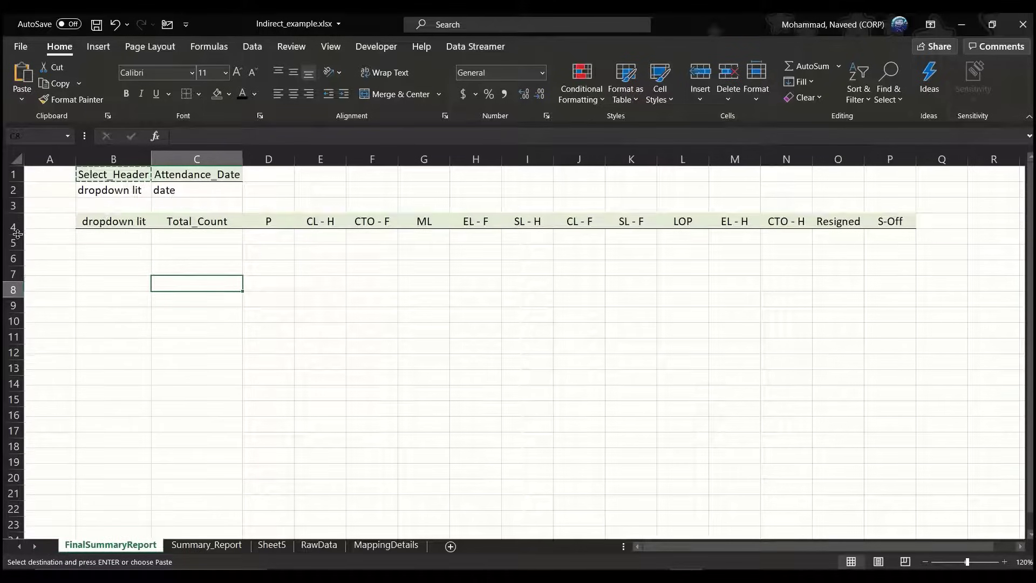
pyautogui.click(121, 272)
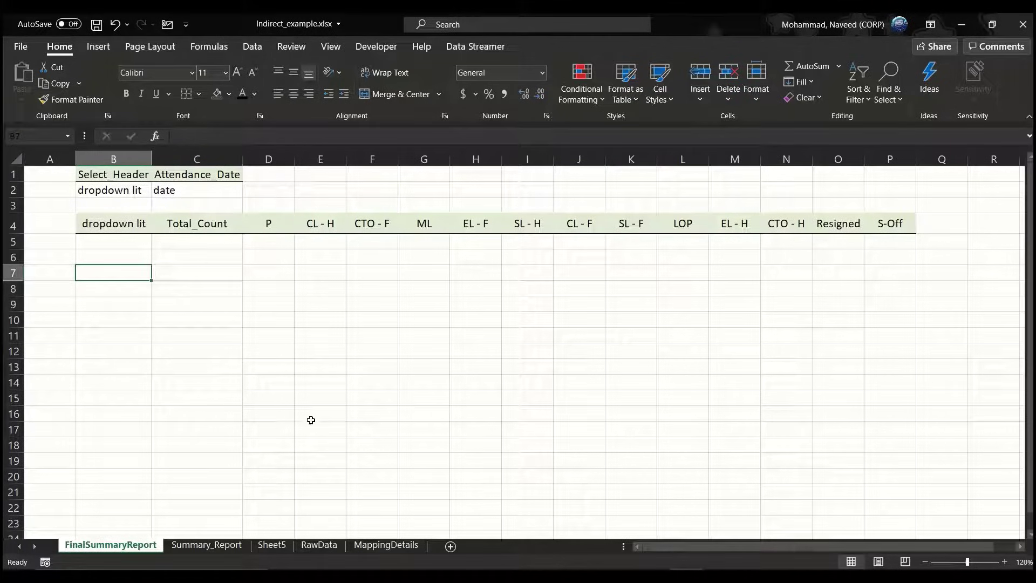
# Convert the full RawData range A1:I2496 into a table with headers.
pyautogui.click(318, 546)
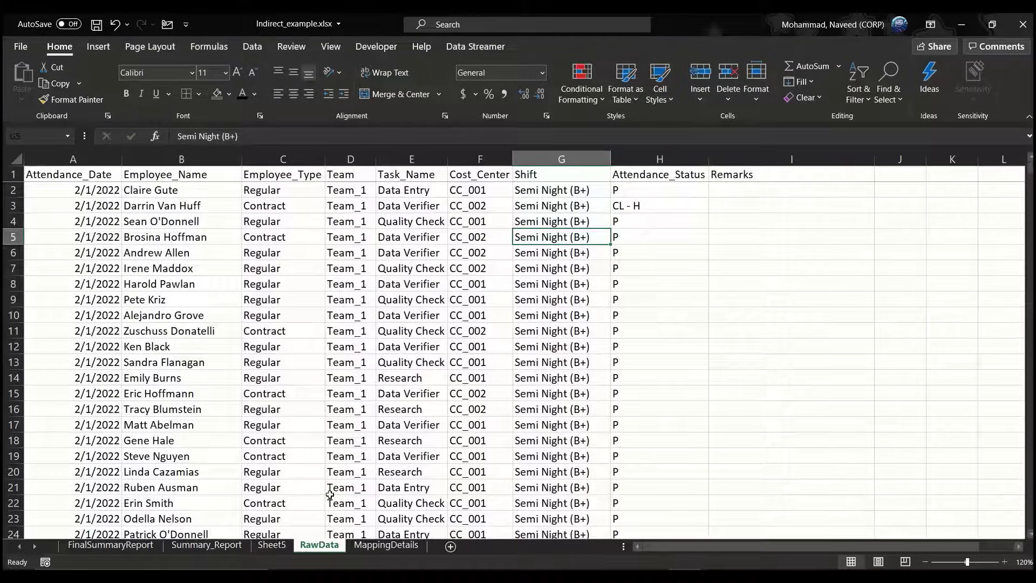
pyautogui.click(365, 344)
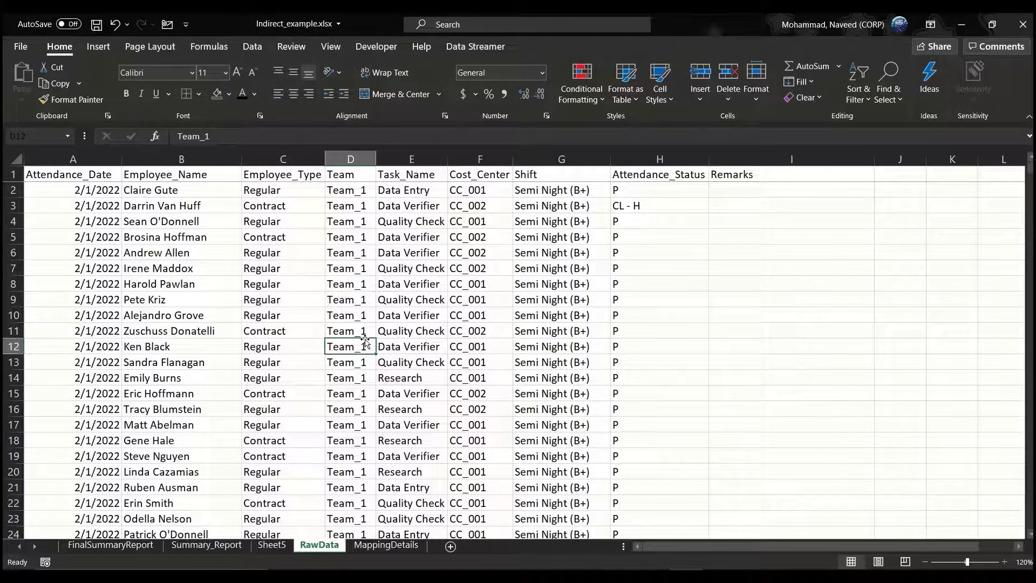
pyautogui.hotkey('ctrl', 'Home')
pyautogui.hotkey('ctrl', 'shift', 'End')
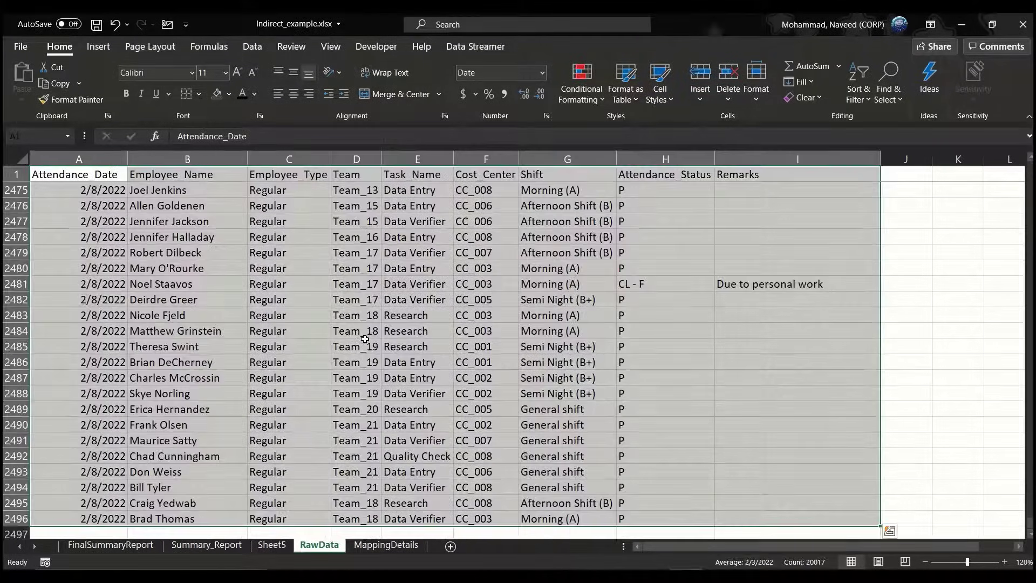
pyautogui.hotkey('ctrl', 't')
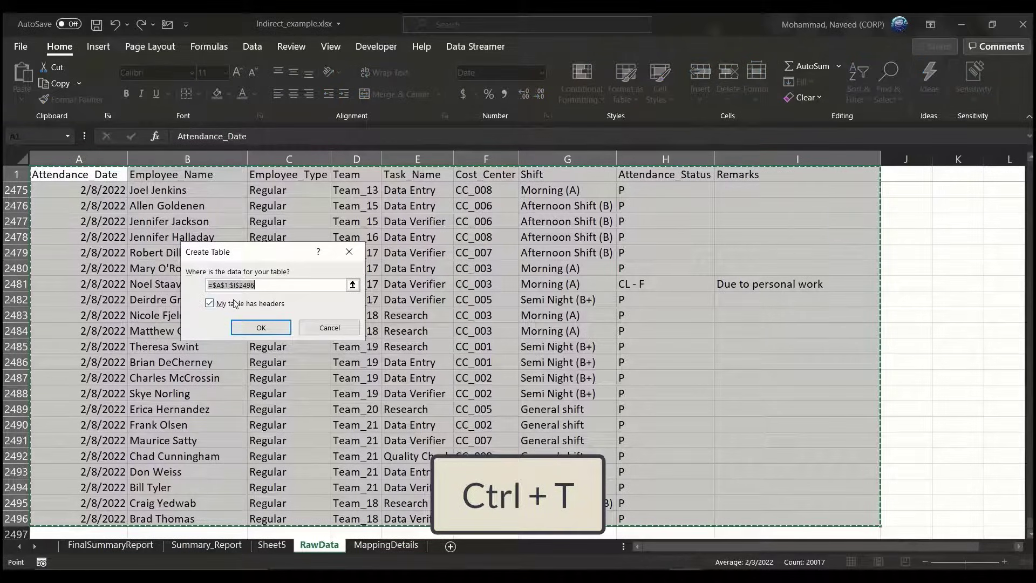
pyautogui.click(261, 327)
pyautogui.click(264, 328)
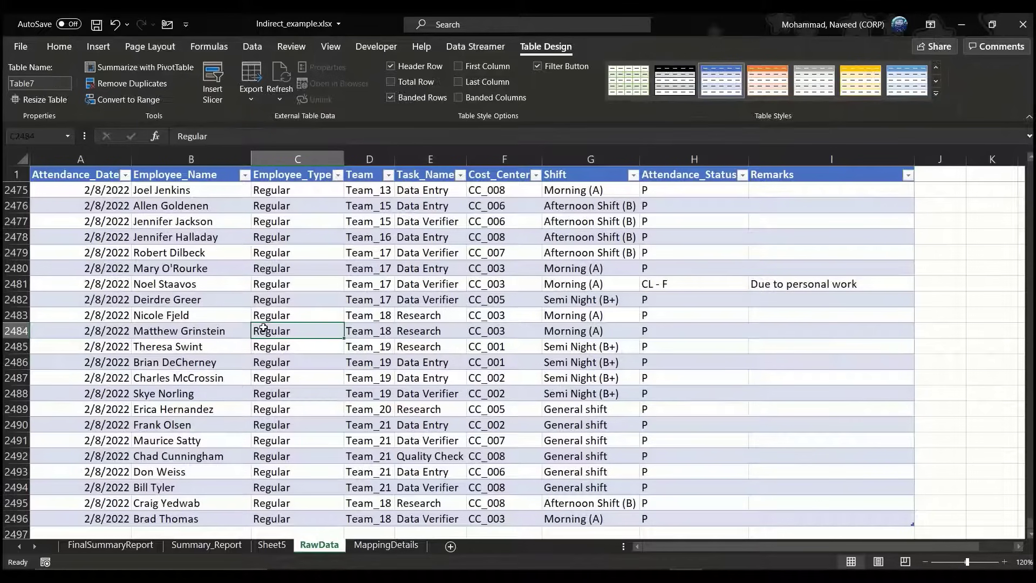
# Name the RawData table TblData.
pyautogui.hotkey('ctrl', 'Home')
pyautogui.press('Up')
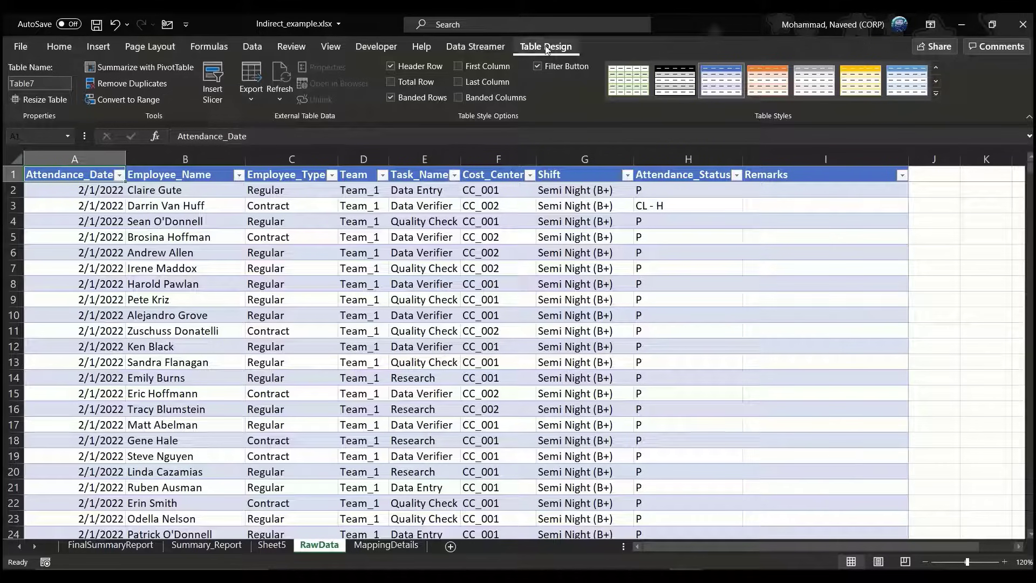
pyautogui.click(42, 84)
pyautogui.write('TblData')
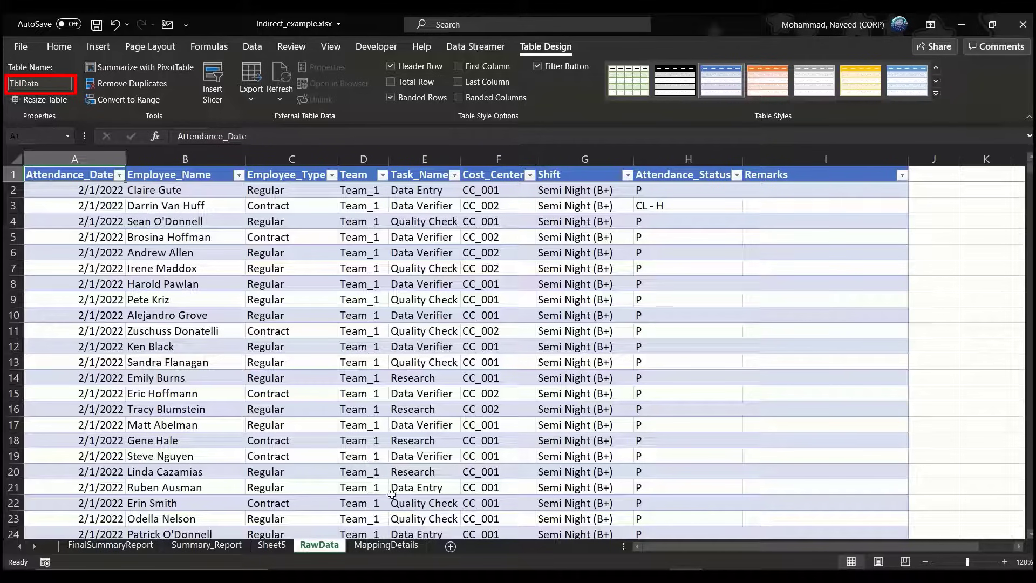
pyautogui.press('Return')
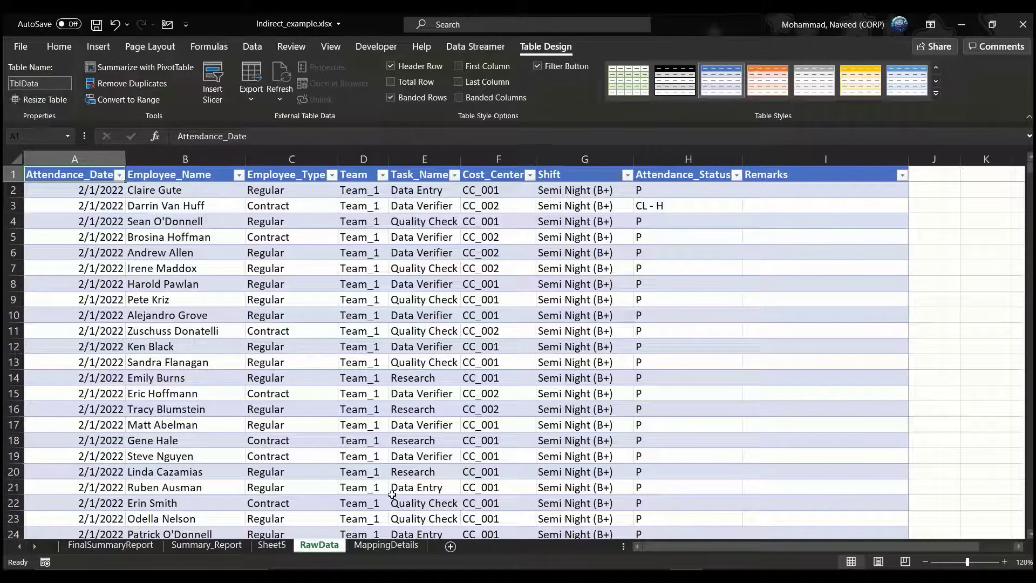
# Review the Team, Employee_Name, Cost_Center, Shift and Task_Name mapping columns on MappingDetails.
pyautogui.click(393, 545)
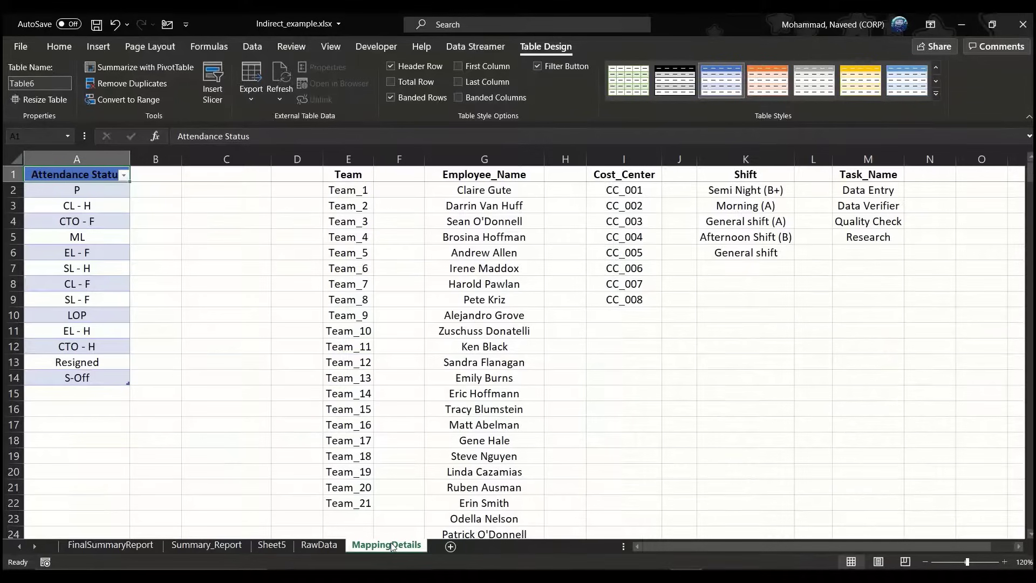
pyautogui.click(357, 232)
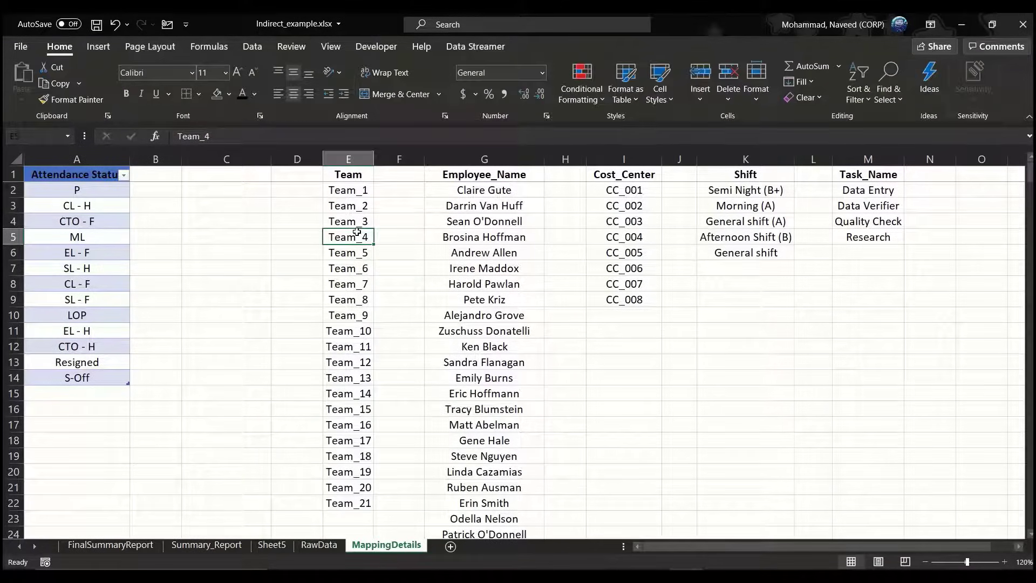
pyautogui.click(353, 159)
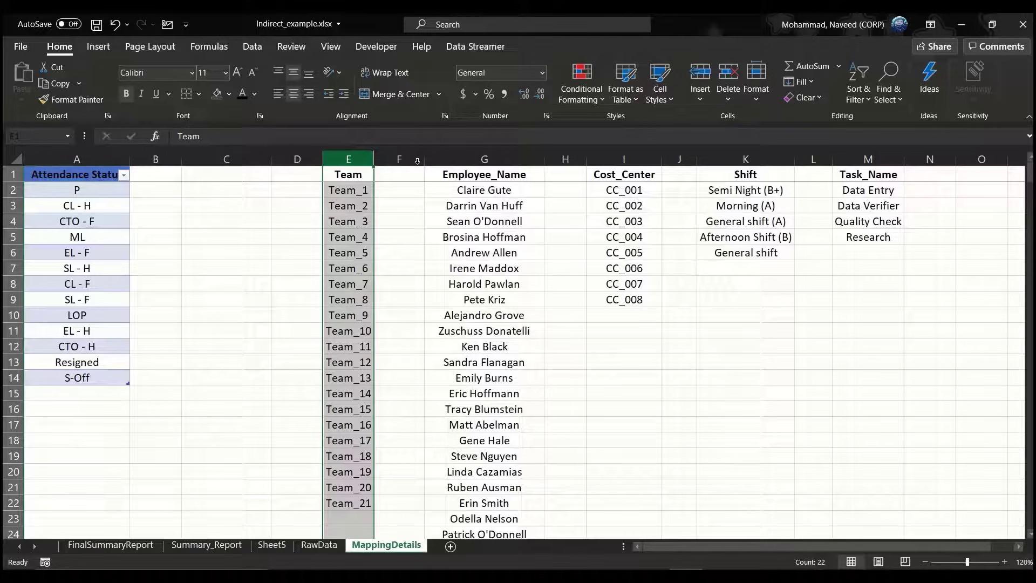
pyautogui.click(477, 159)
pyautogui.click(621, 158)
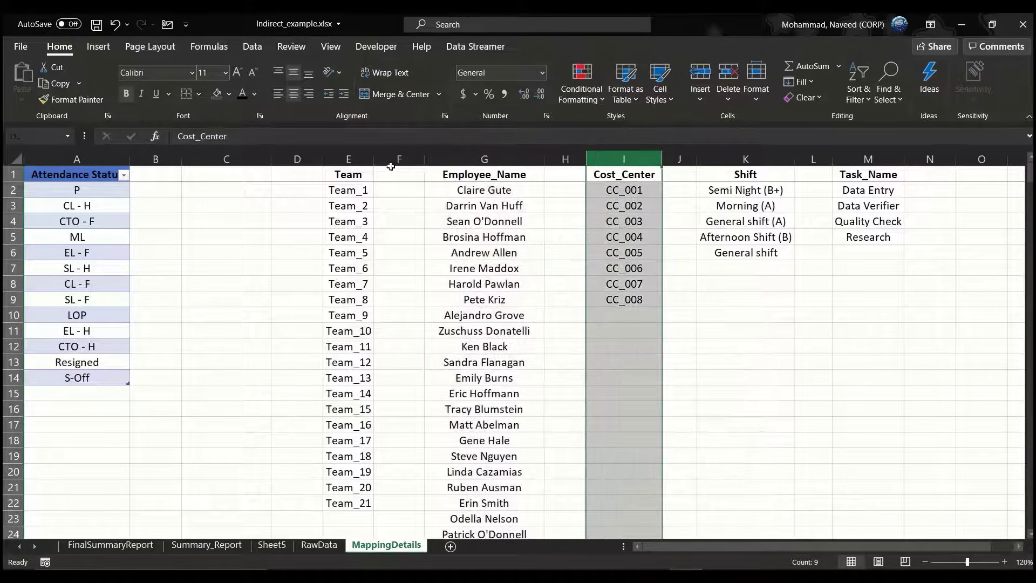
pyautogui.click(349, 157)
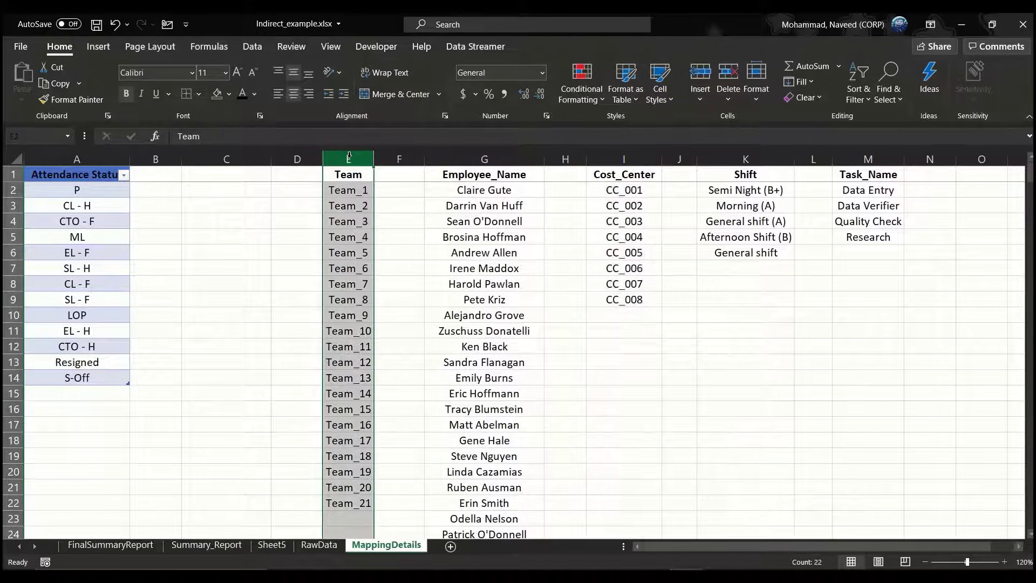
pyautogui.click(476, 158)
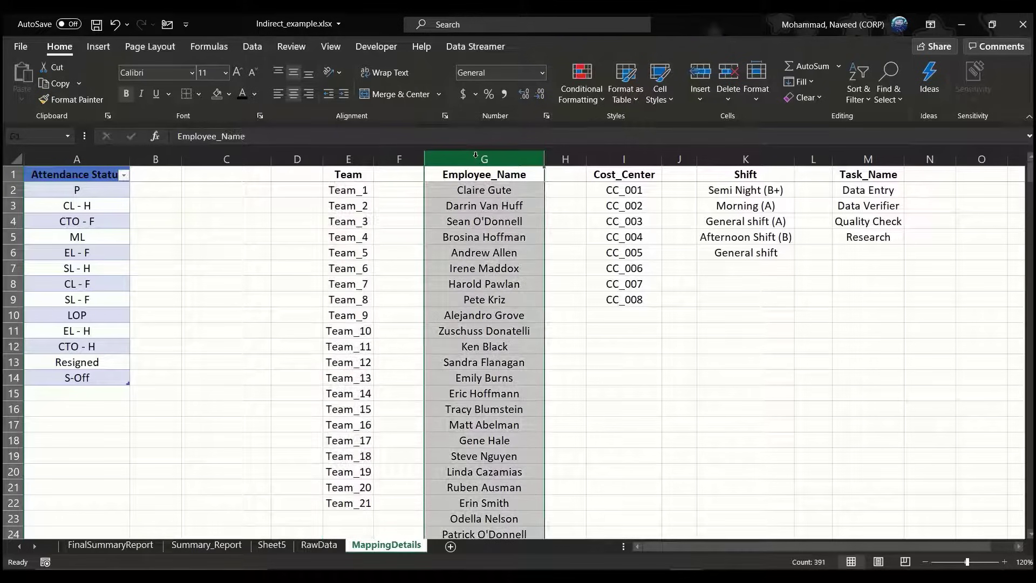
pyautogui.click(622, 156)
pyautogui.click(745, 159)
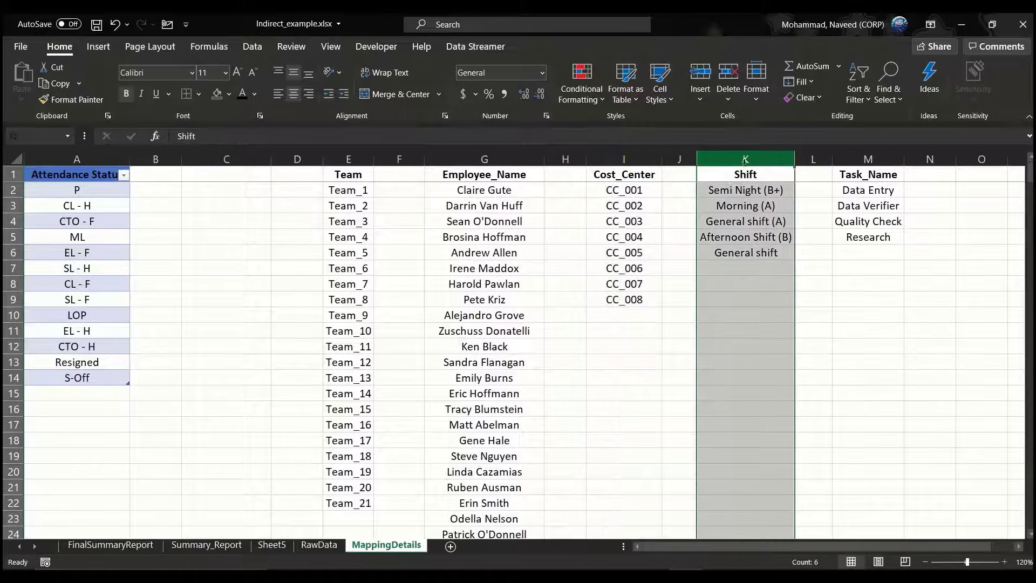
pyautogui.click(867, 159)
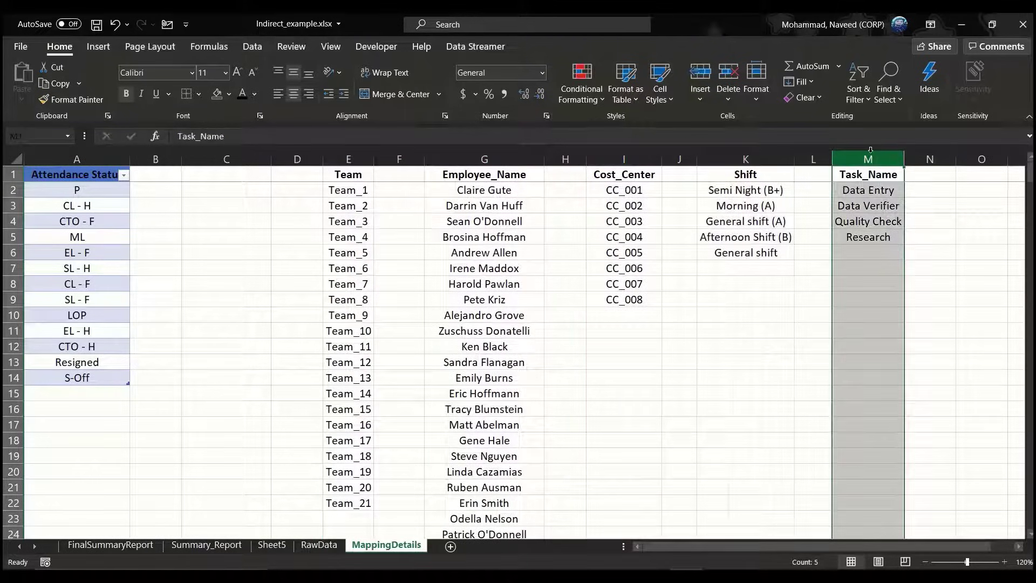
pyautogui.click(565, 240)
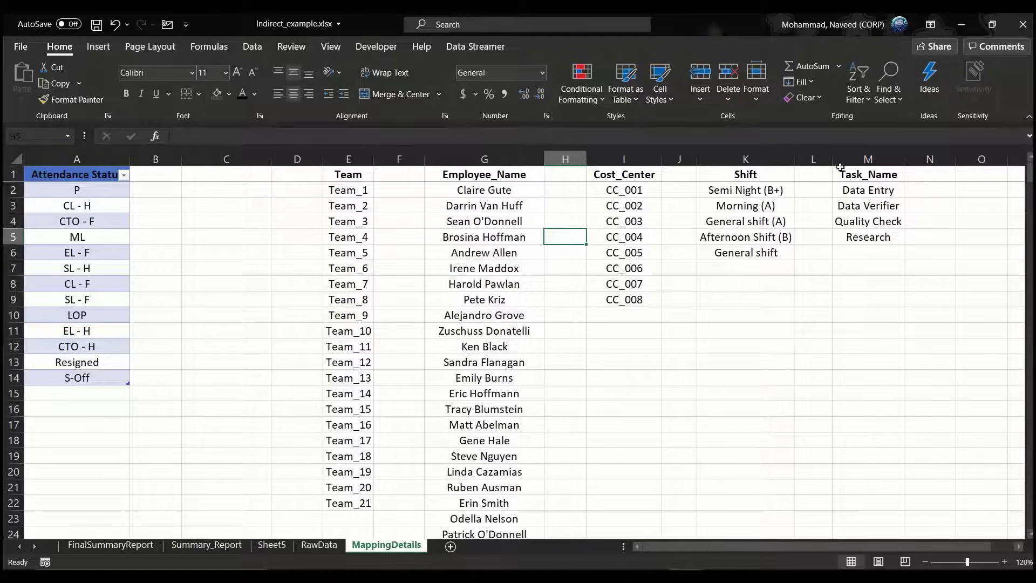
# Try adding an extra mapping column headed newmap in O1 on MappingDetails, and undo the entry.
pyautogui.click(968, 172)
pyautogui.write('newmap')
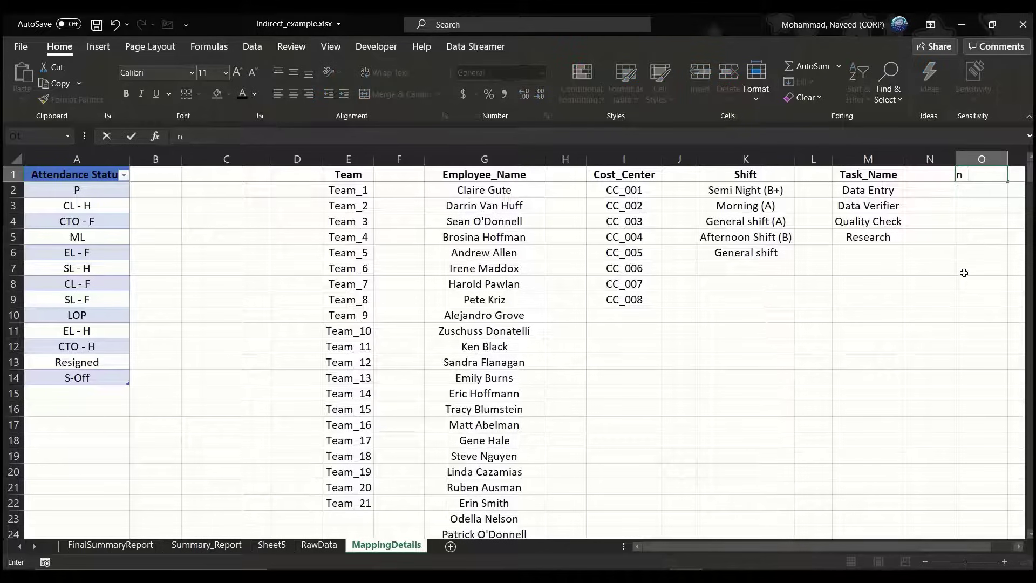
pyautogui.press('Return')
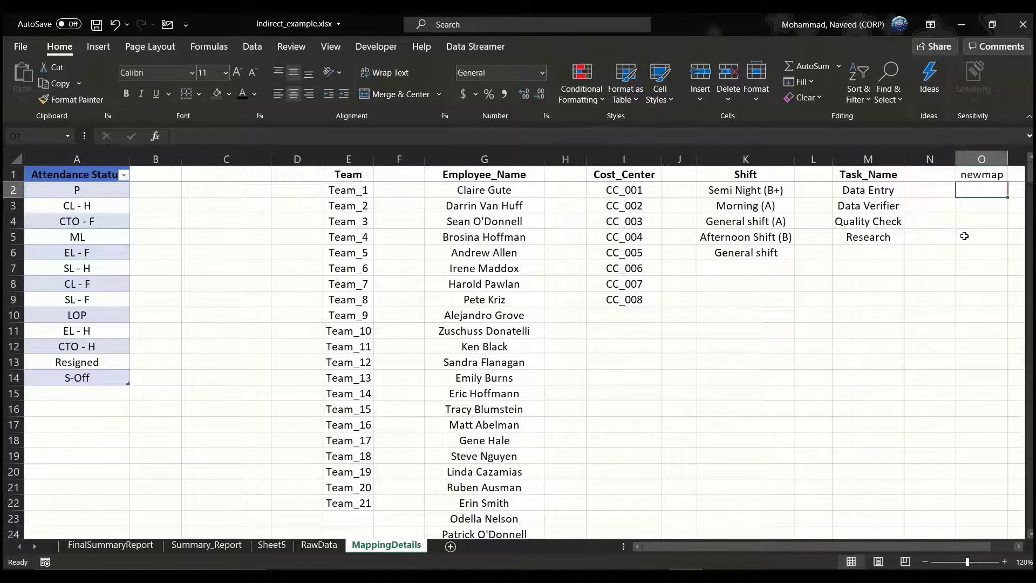
pyautogui.click(983, 160)
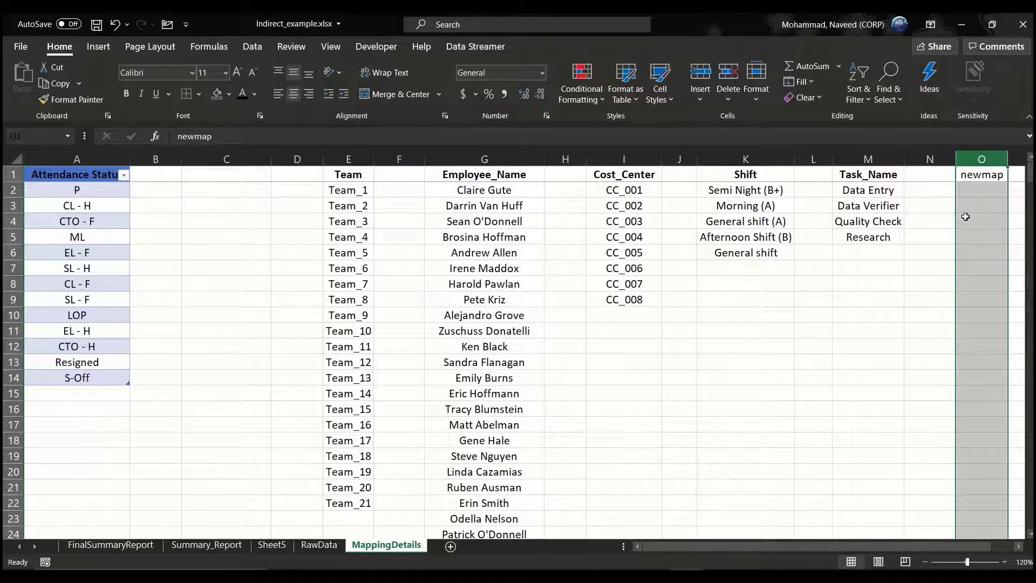
pyautogui.hotkey('ctrl', 'z')
pyautogui.hotkey('ctrl', 'z')
# Delete the four blank columns separating the Team, Employee_Name, Cost_Center, Shift and Task_Name lists so they sit side by side.
pyautogui.press('Left')
pyautogui.press('Left')
pyautogui.press('Left')
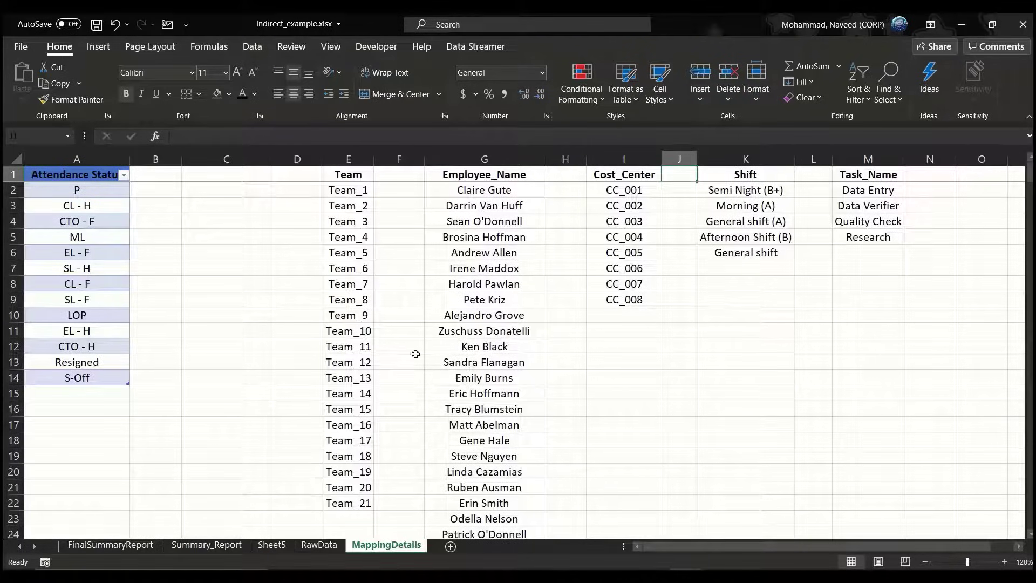
pyautogui.click(399, 158)
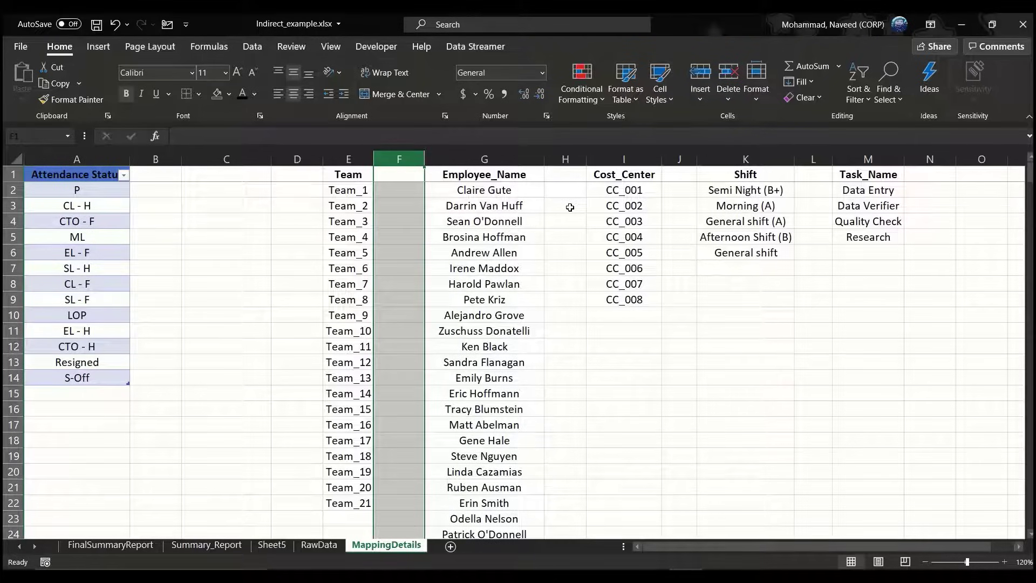
pyautogui.hotkey('ctrl', '-')
pyautogui.press('Right')
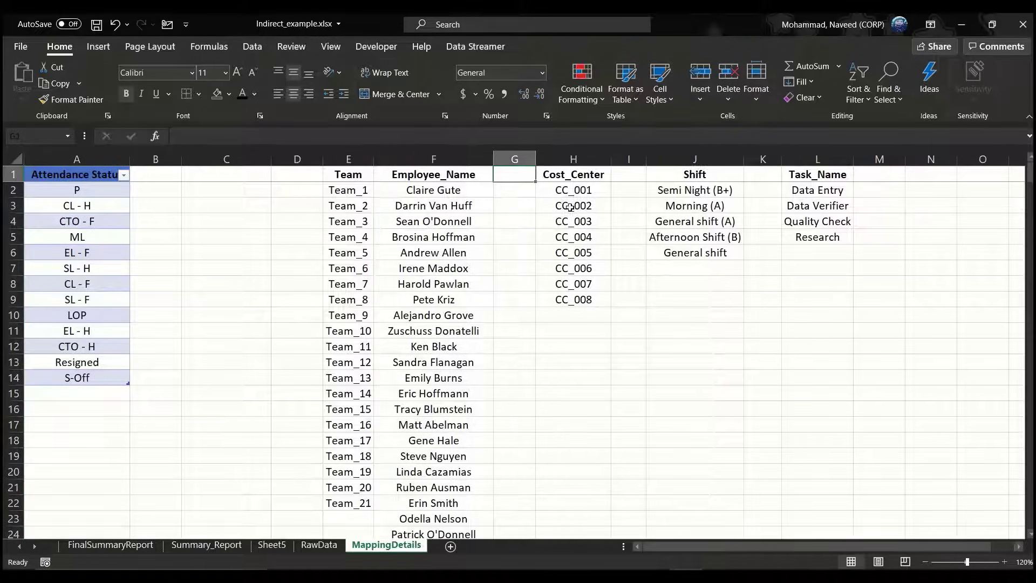
pyautogui.hotkey('ctrl', 'space')
pyautogui.hotkey('ctrl', '-')
pyautogui.press('Right')
pyautogui.hotkey('ctrl', 'space')
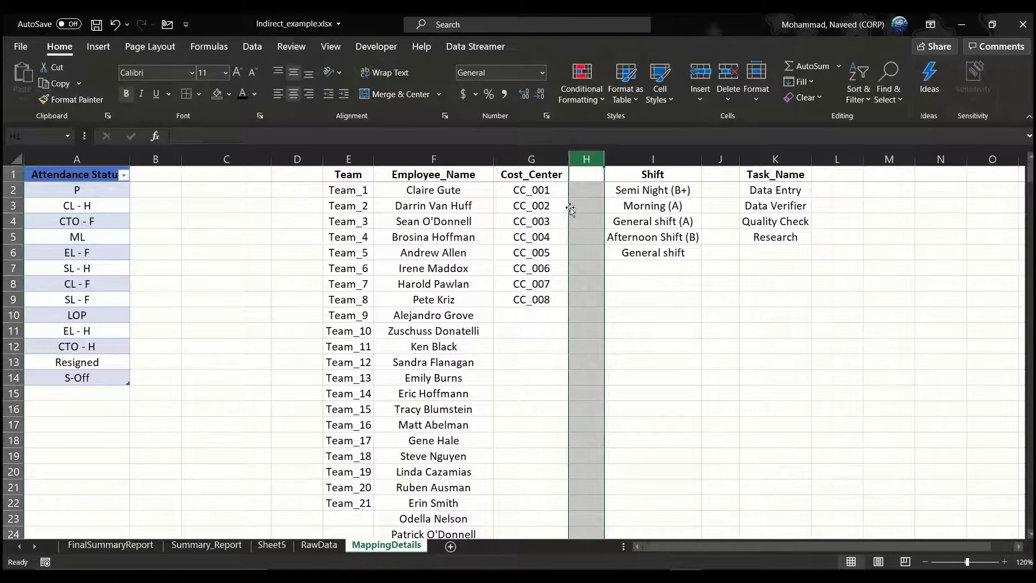
pyautogui.hotkey('ctrl', '-')
pyautogui.press('Right')
pyautogui.hotkey('ctrl', 'space')
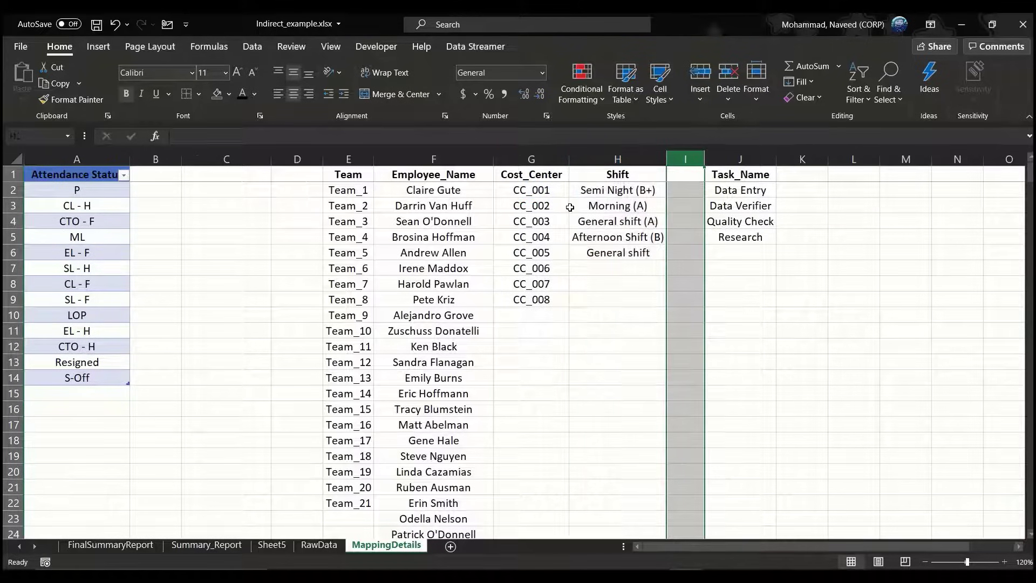
pyautogui.hotkey('ctrl', '-')
pyautogui.press('Left')
pyautogui.press('Left')
pyautogui.press('Left')
pyautogui.press('Left')
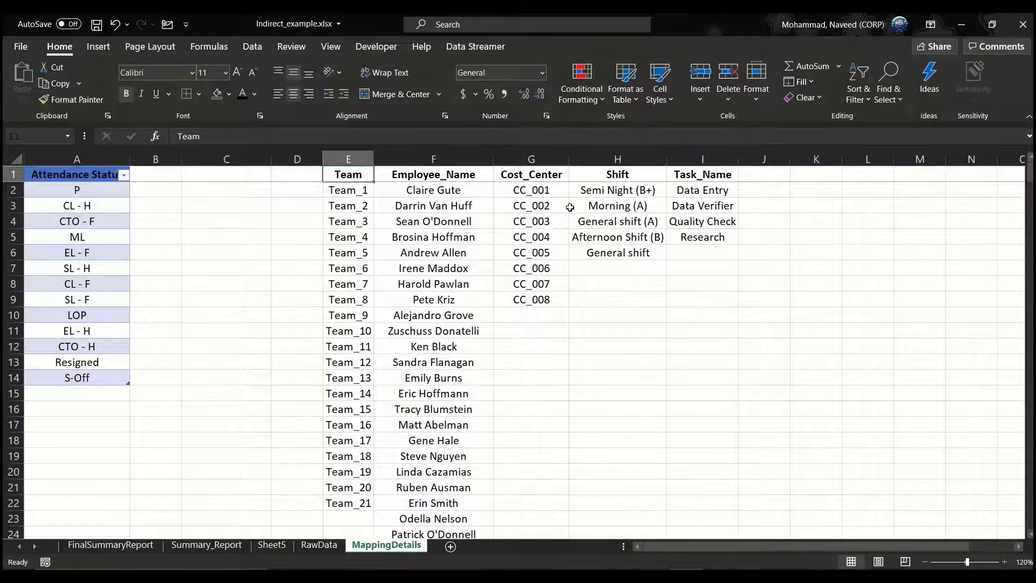
# Check the extent of the joined mapping block, down the Employee_Name column and across the headers from Team to Task_Name.
pyautogui.click(471, 217)
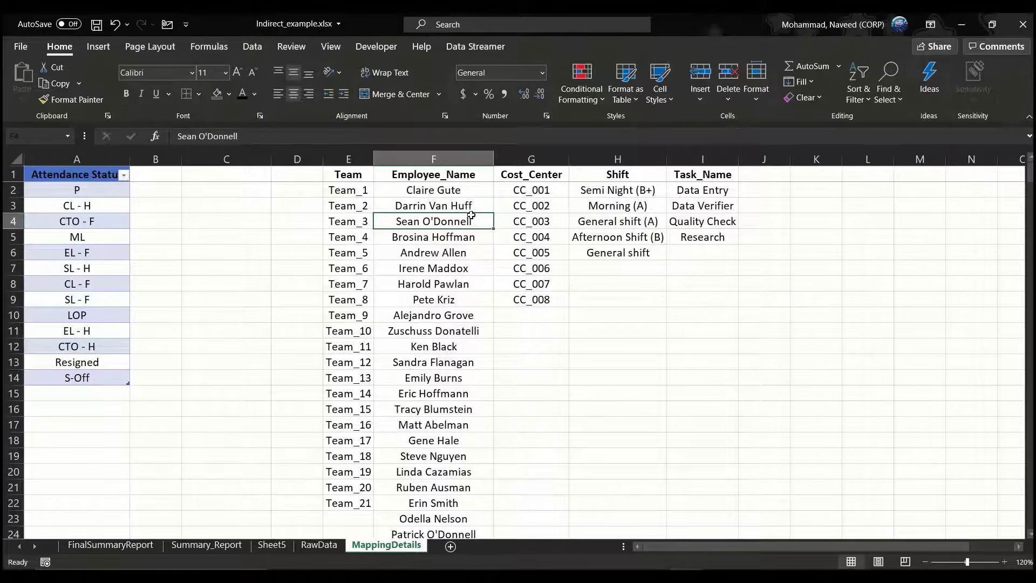
pyautogui.hotkey('ctrl', 'a')
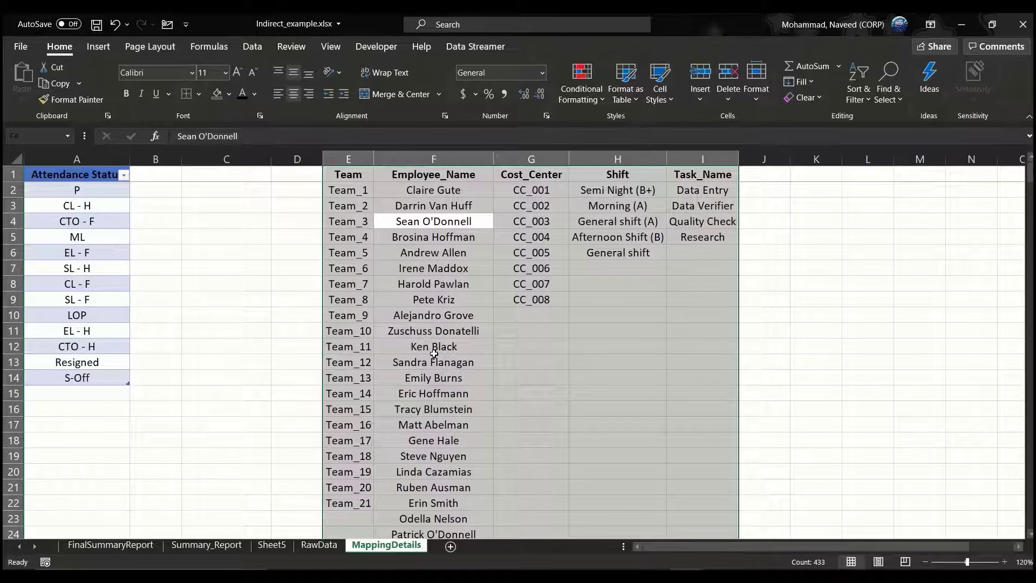
pyautogui.click(432, 349)
pyautogui.hotkey('ctrl', 'Down')
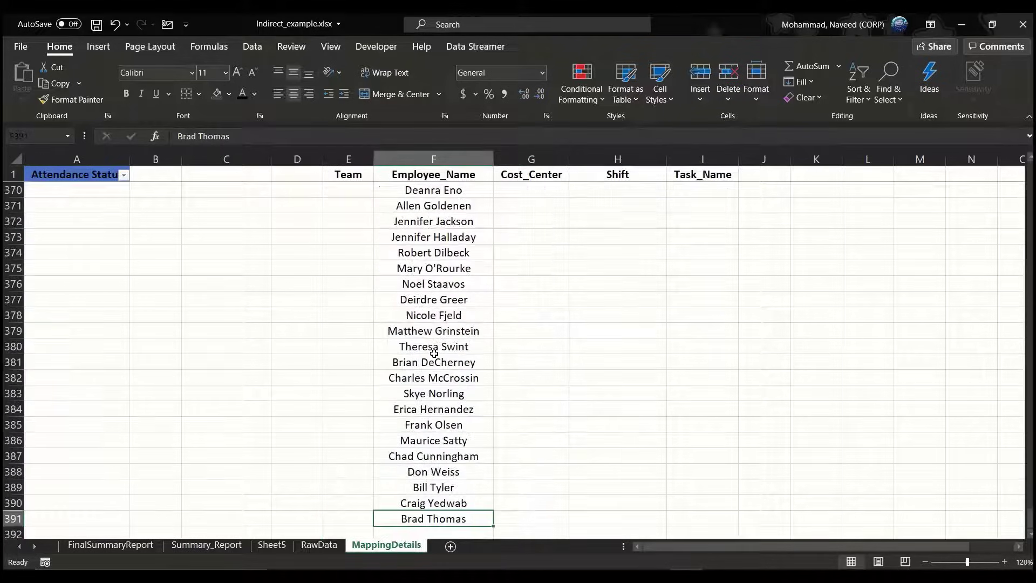
pyautogui.hotkey('ctrl', 'Up')
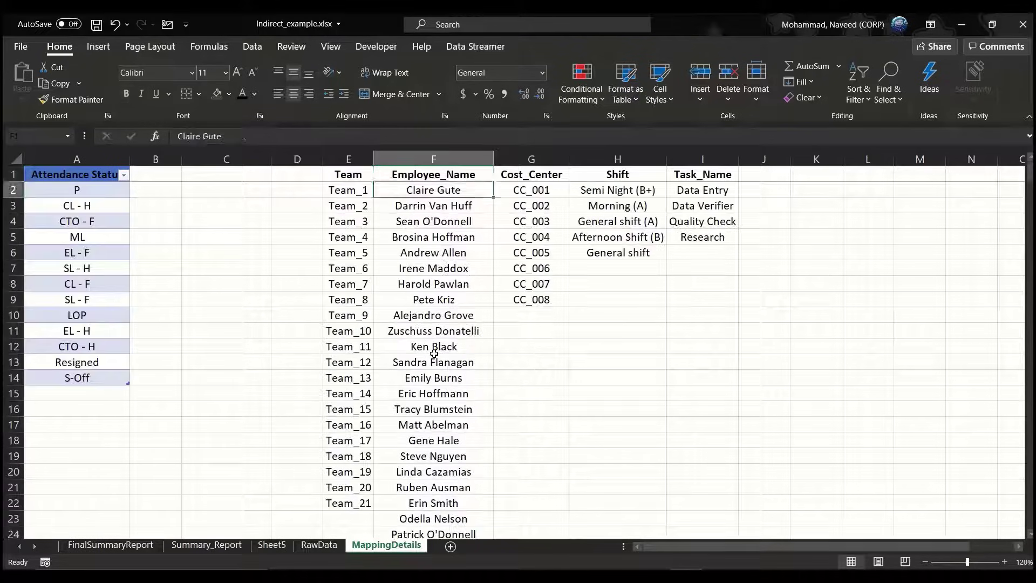
pyautogui.press('Left')
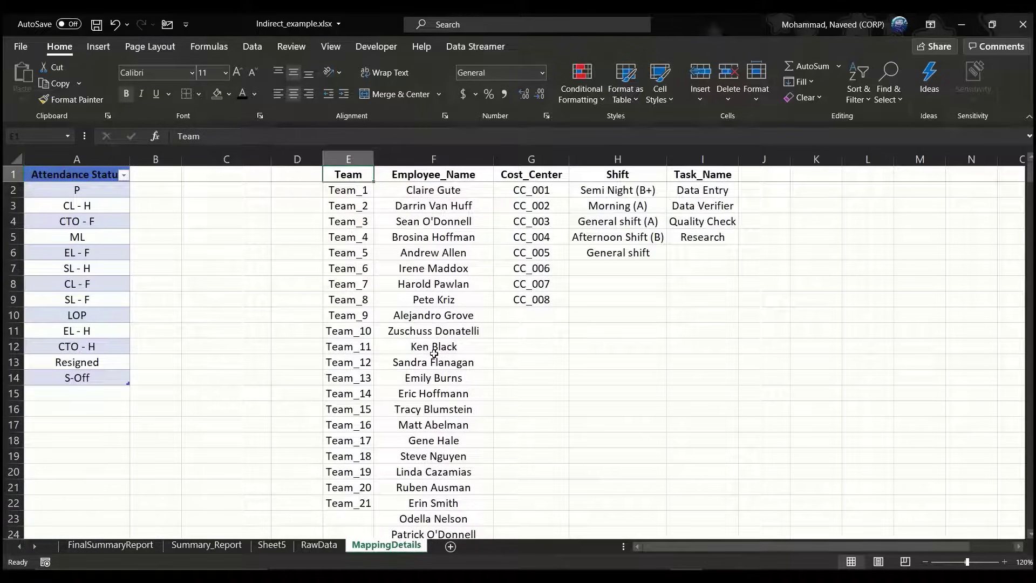
pyautogui.hotkey('shift', 'Right')
pyautogui.hotkey('shift', 'Right')
pyautogui.hotkey('shift', 'Right')
pyautogui.hotkey('shift', 'Right')
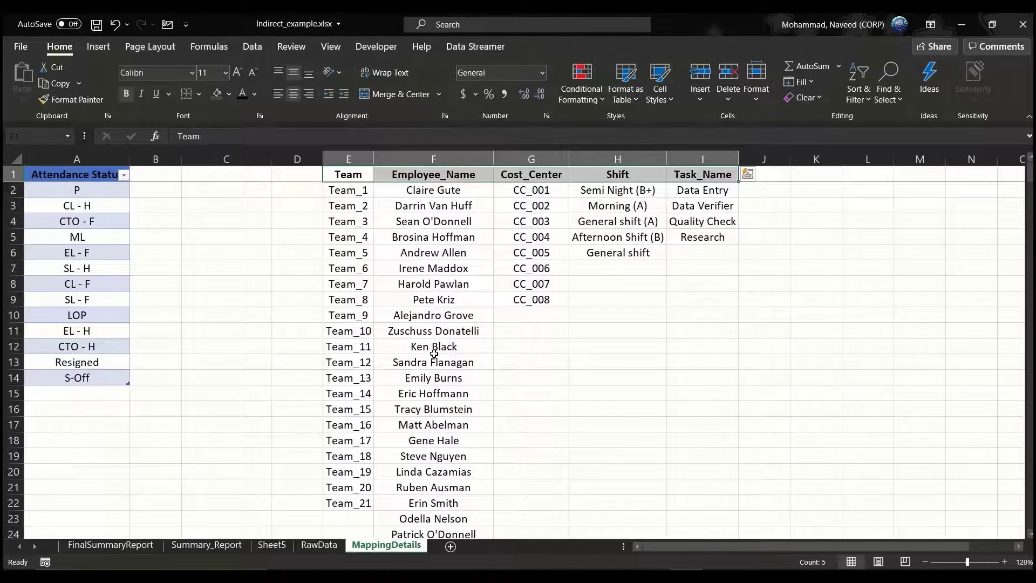
# Convert the mapping range E1:I391 on MappingDetails into a table with headers.
pyautogui.press('Right')
pyautogui.hotkey('ctrl', 'a')
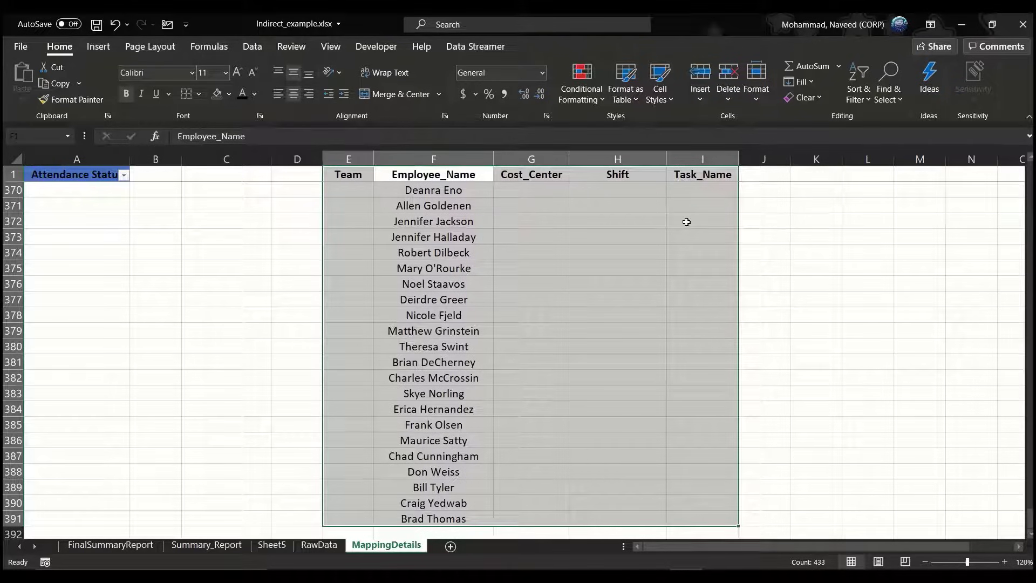
pyautogui.hotkey('ctrl', 't')
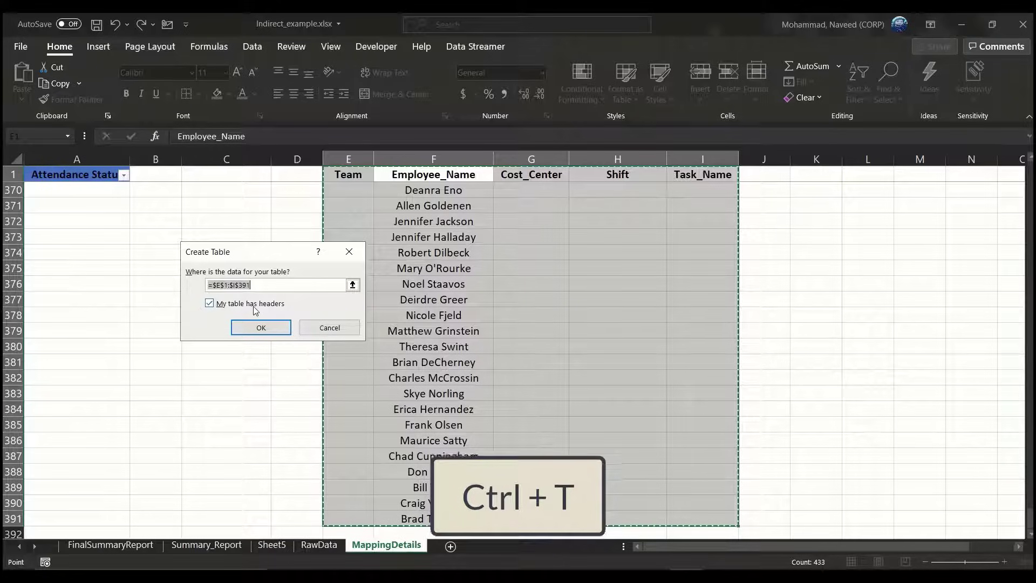
pyautogui.click(261, 328)
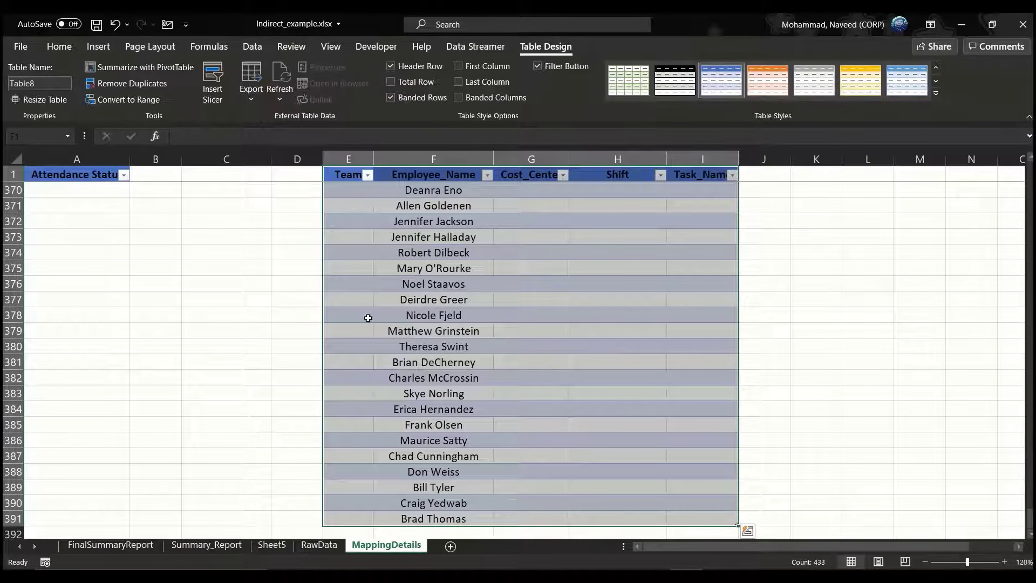
# Name the new mapping table on MappingDetails TblMap.
pyautogui.click(433, 318)
pyautogui.hotkey('ctrl', 'Up')
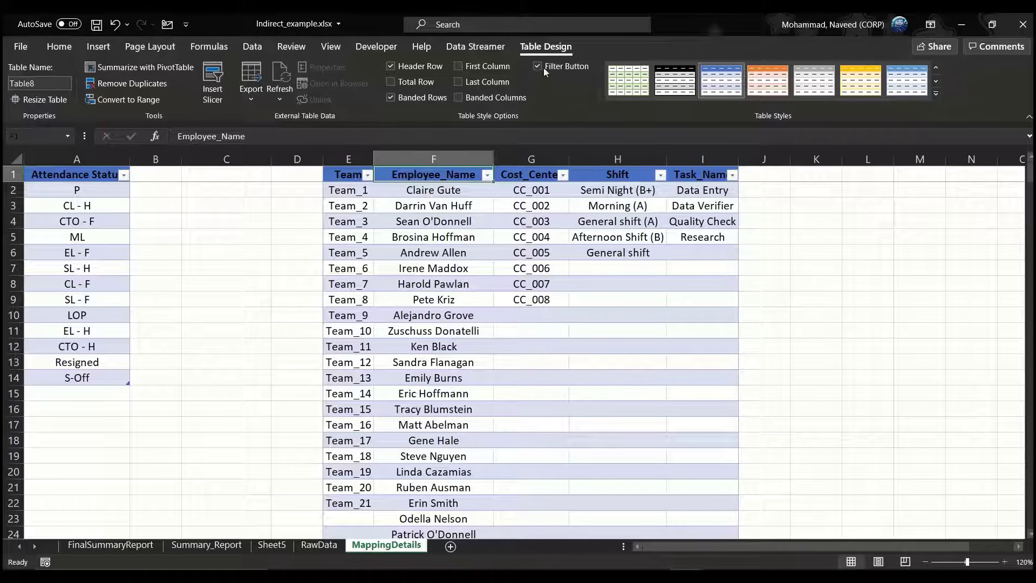
pyautogui.click(18, 83)
pyautogui.write('Tbl')
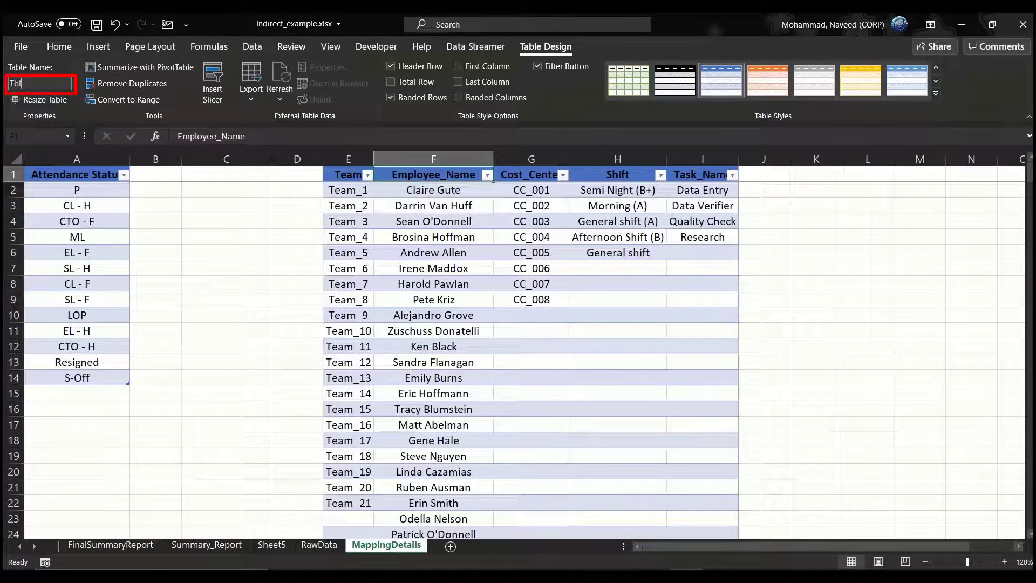
pyautogui.write('Map')
pyautogui.click(356, 216)
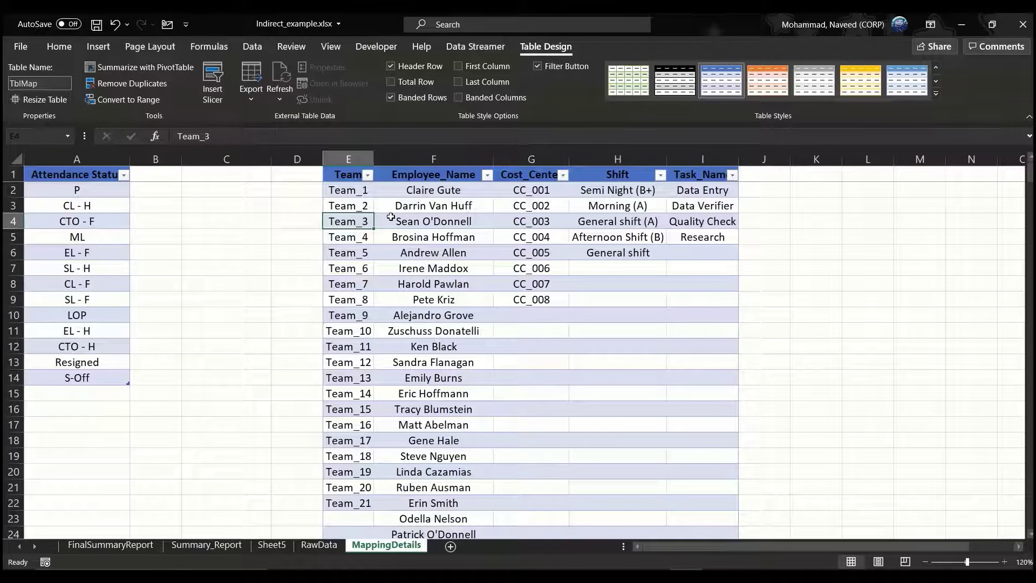
# Review the TblMap lists and their headers from Team to Task_Name on MappingDetails, including the free column beside them.
pyautogui.moveTo(532, 174); pyautogui.dragTo(541, 253)
pyautogui.click(457, 252)
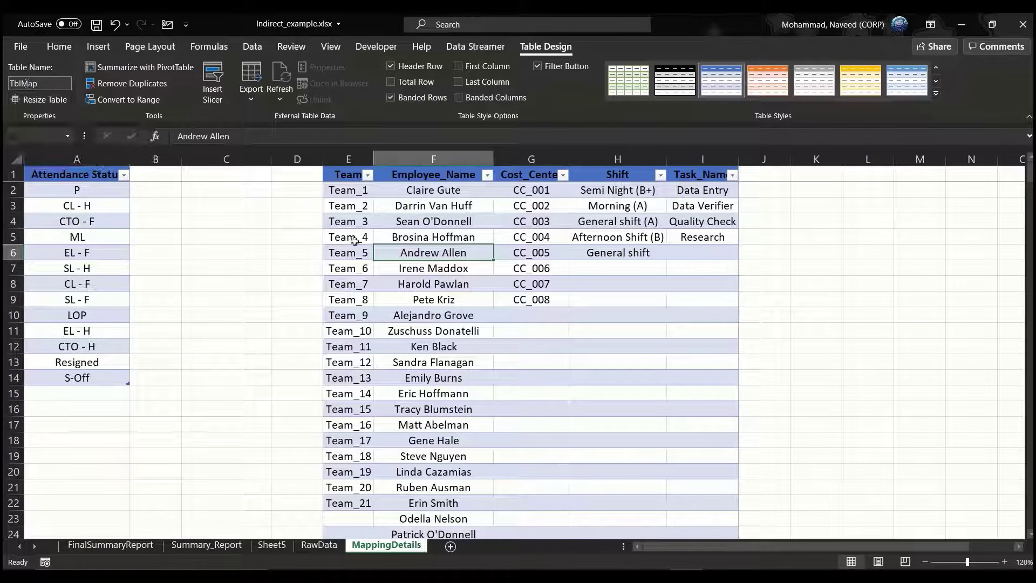
pyautogui.click(761, 178)
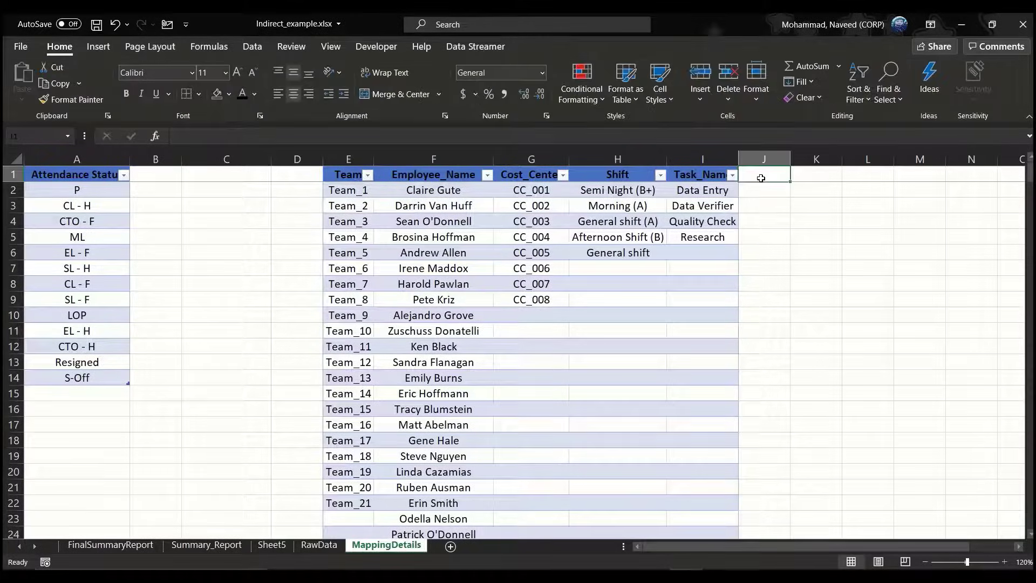
pyautogui.click(592, 224)
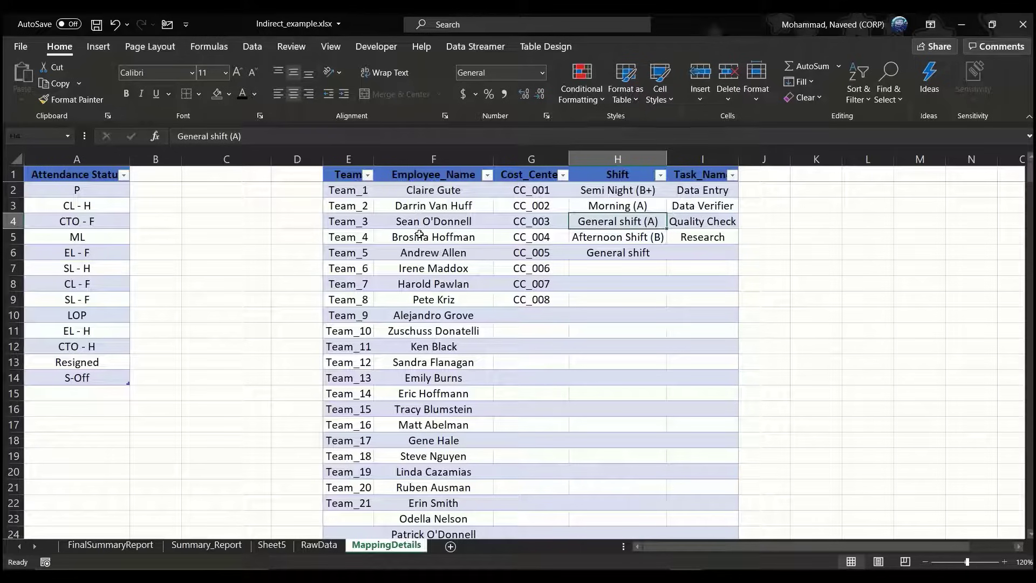
pyautogui.moveTo(348, 174); pyautogui.dragTo(682, 172)
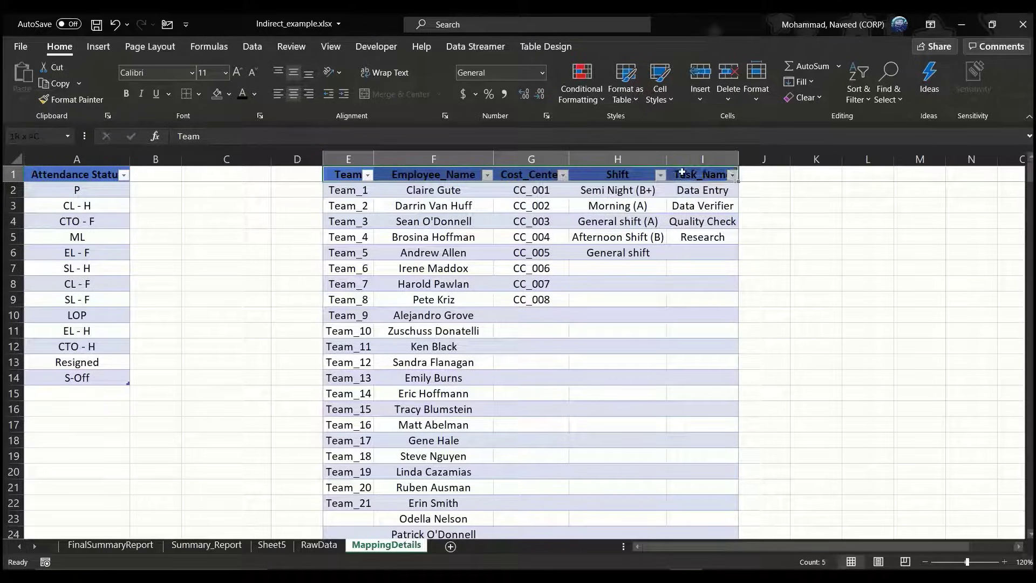
pyautogui.click(449, 257)
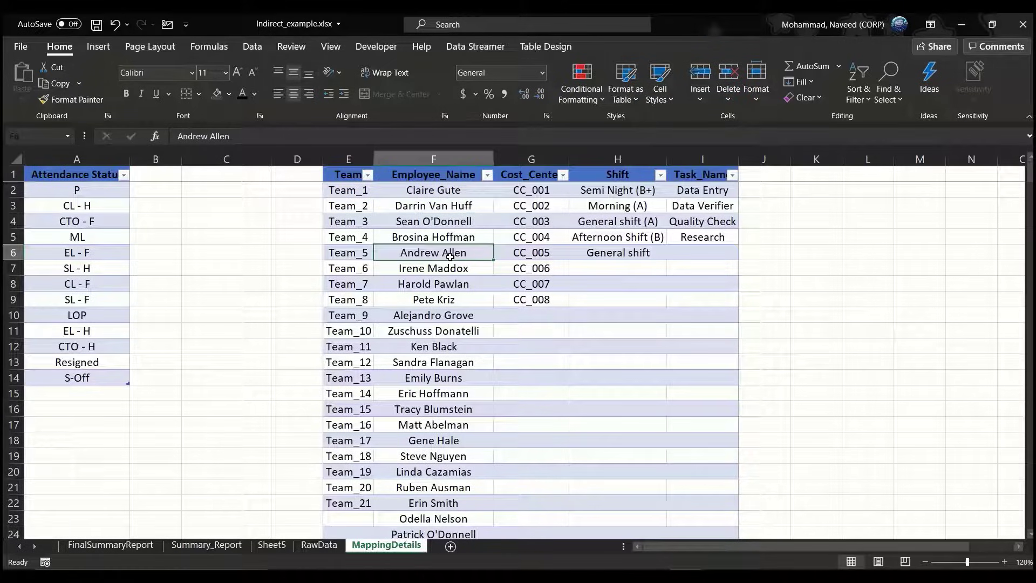
pyautogui.click(429, 179)
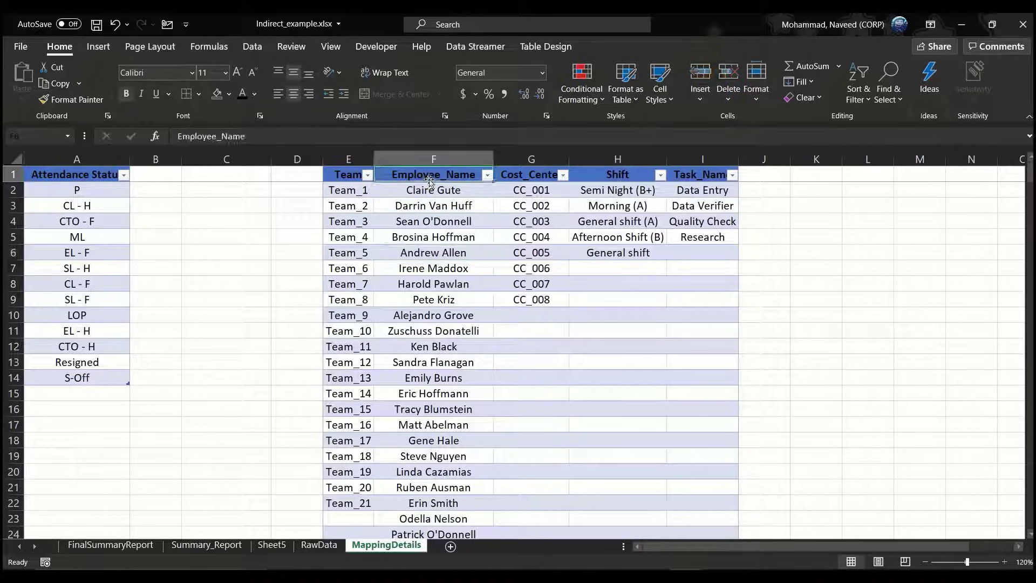
# Compare the Team header on RawData with the Team and Employee_Name headers of the mapping table on MappingDetails.
pyautogui.click(317, 545)
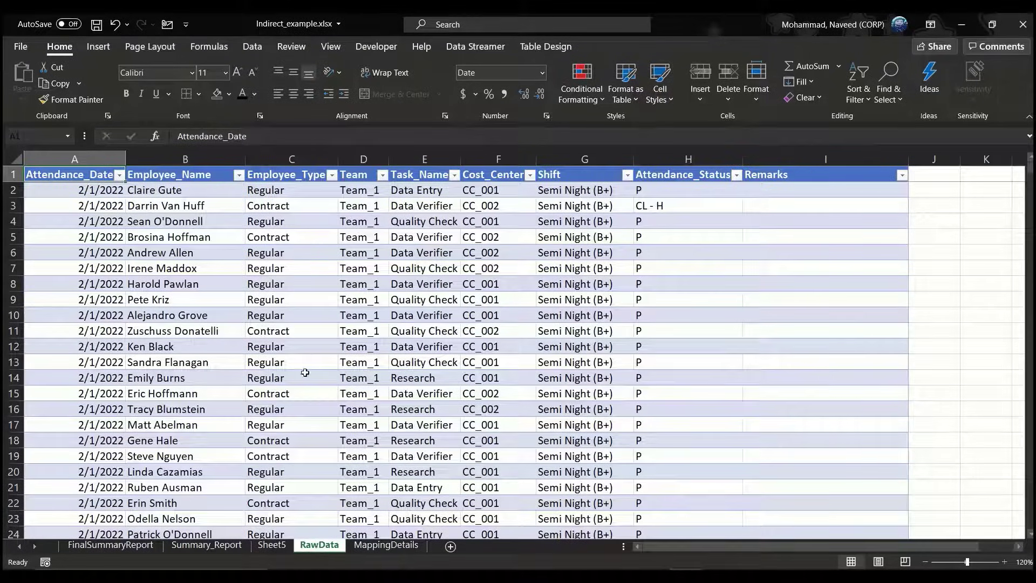
pyautogui.click(324, 269)
pyautogui.click(367, 178)
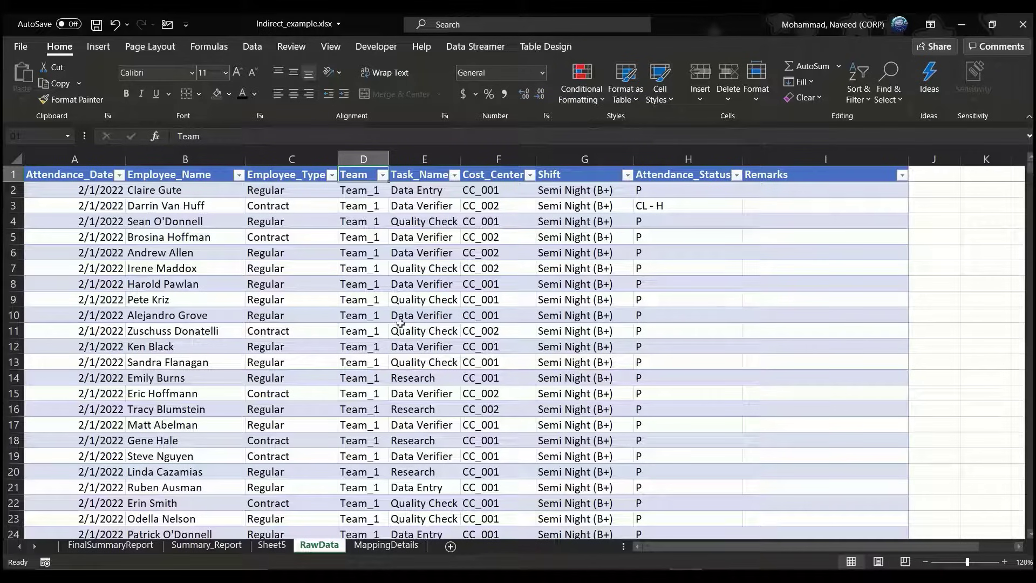
pyautogui.click(380, 546)
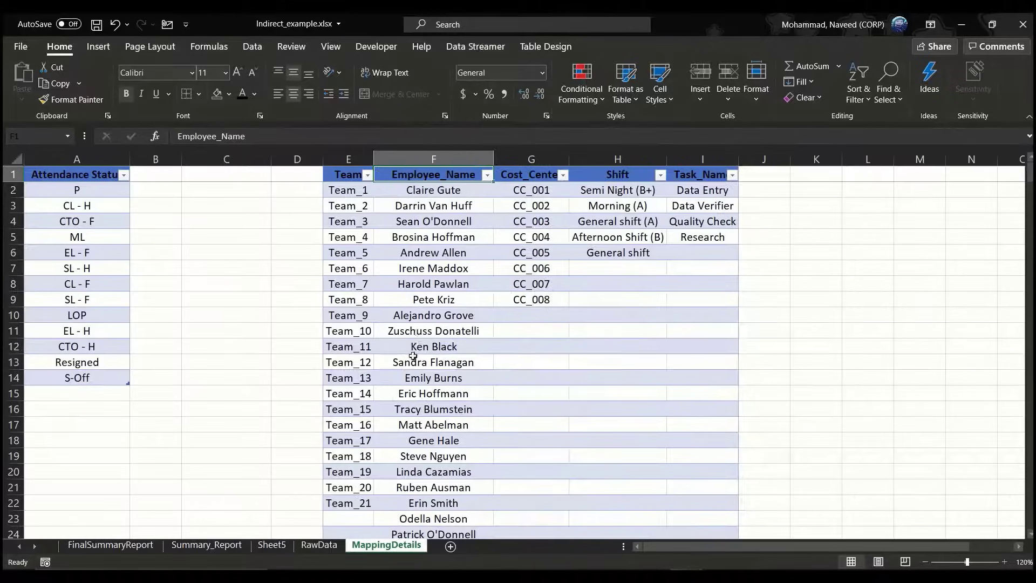
pyautogui.click(348, 177)
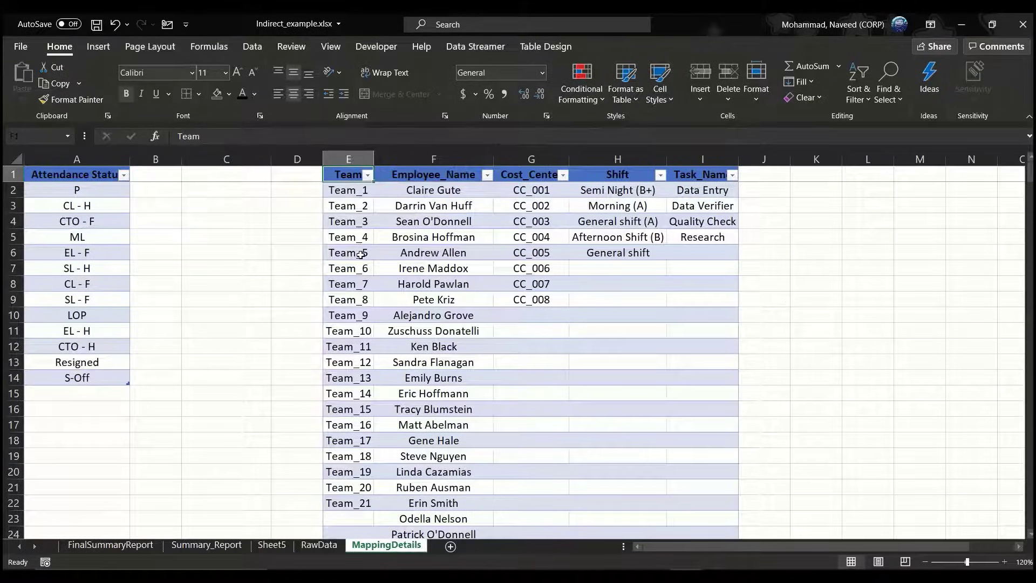
pyautogui.click(437, 174)
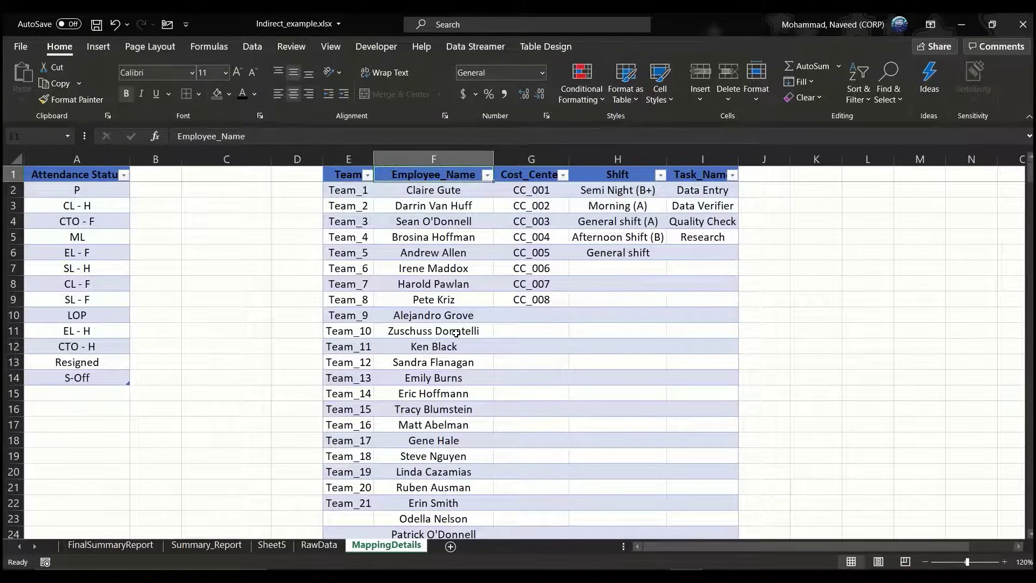
# Check the Employee_Name, Cost_Center, Shift and Task_Name headers on RawData against the matching mapping headers on MappingDetails.
pyautogui.click(323, 546)
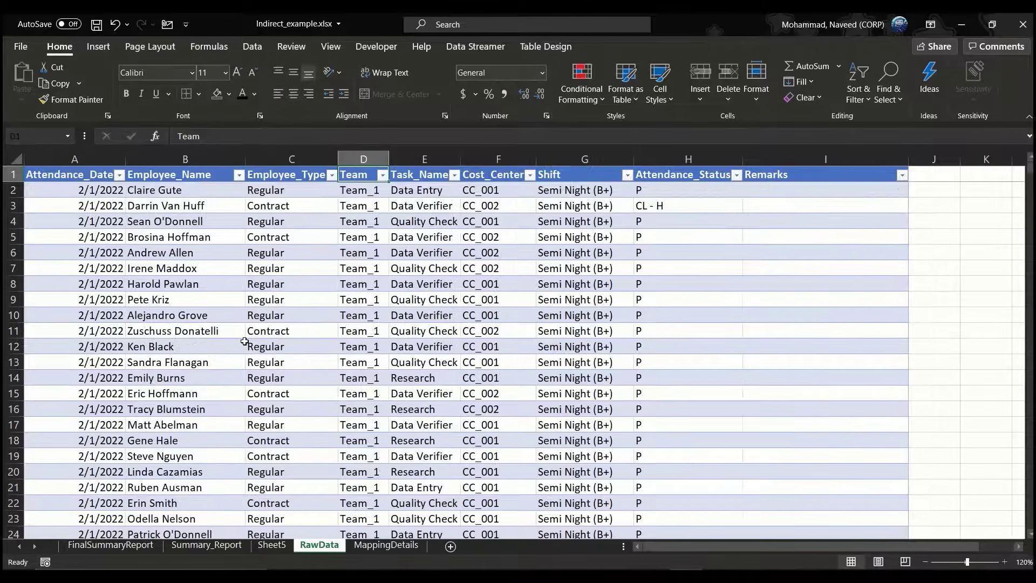
pyautogui.click(198, 175)
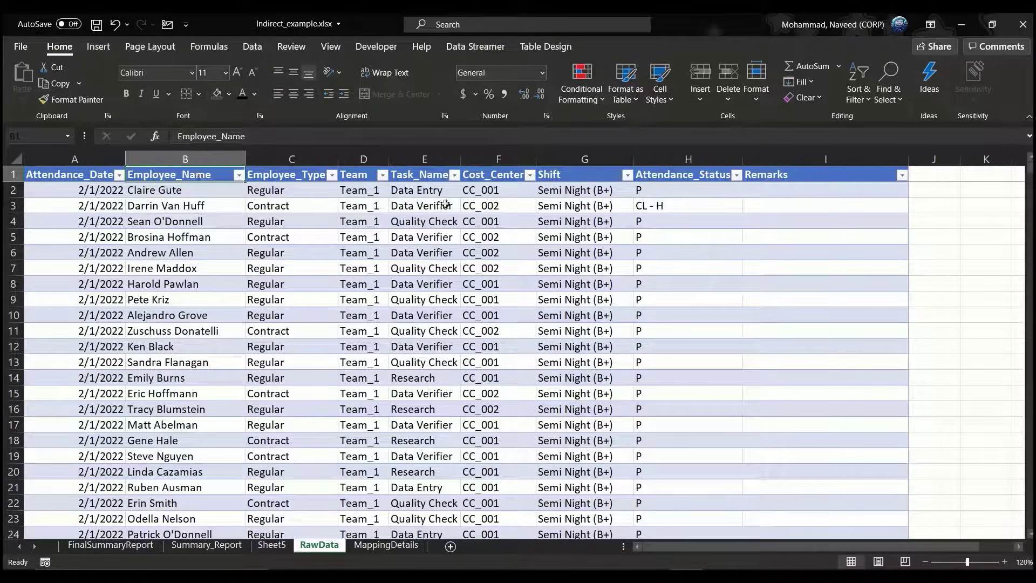
pyautogui.click(487, 176)
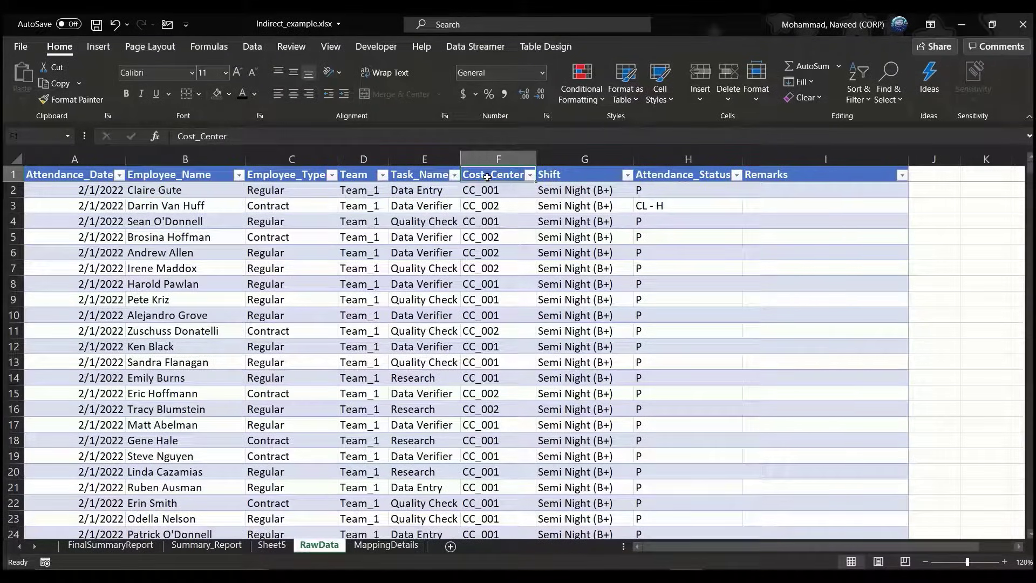
pyautogui.click(564, 177)
pyautogui.click(421, 180)
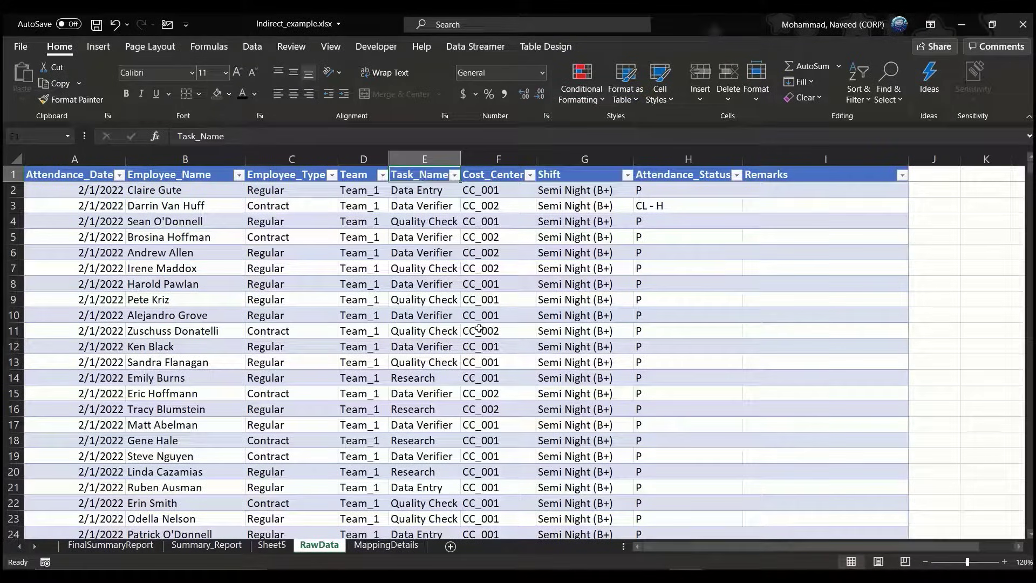
pyautogui.click(382, 546)
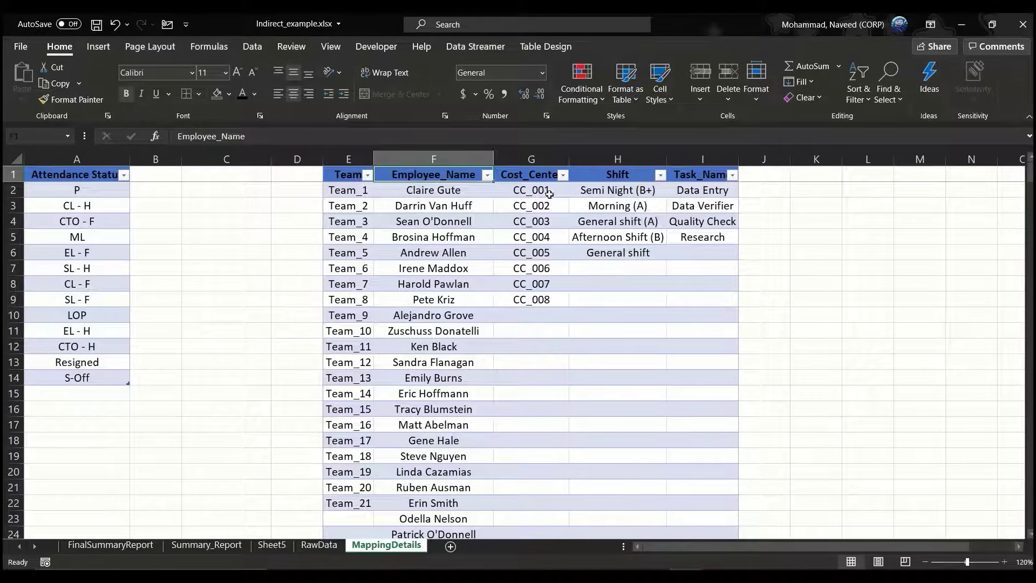
pyautogui.moveTo(537, 178); pyautogui.dragTo(691, 173)
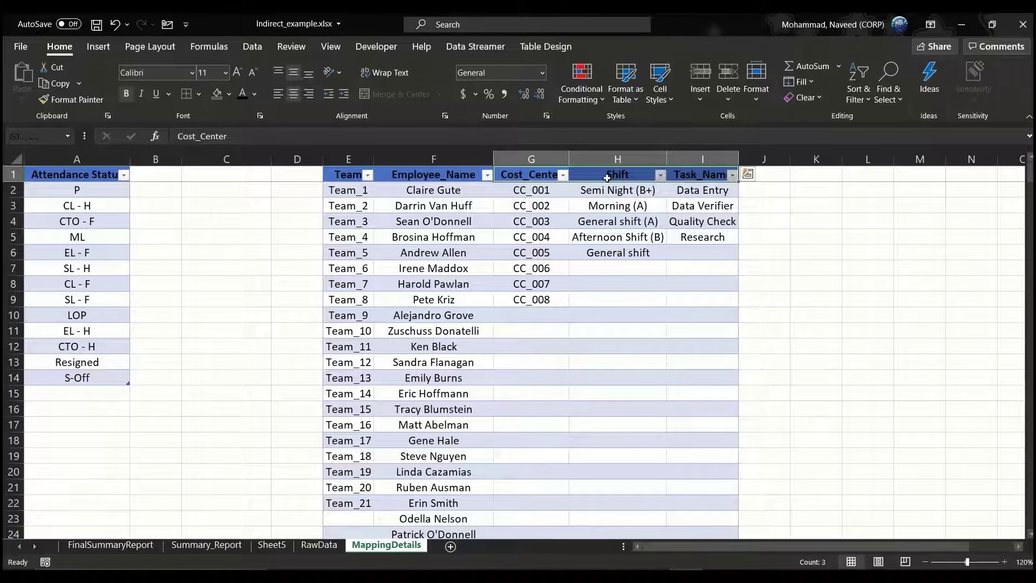
pyautogui.moveTo(350, 175); pyautogui.dragTo(723, 193)
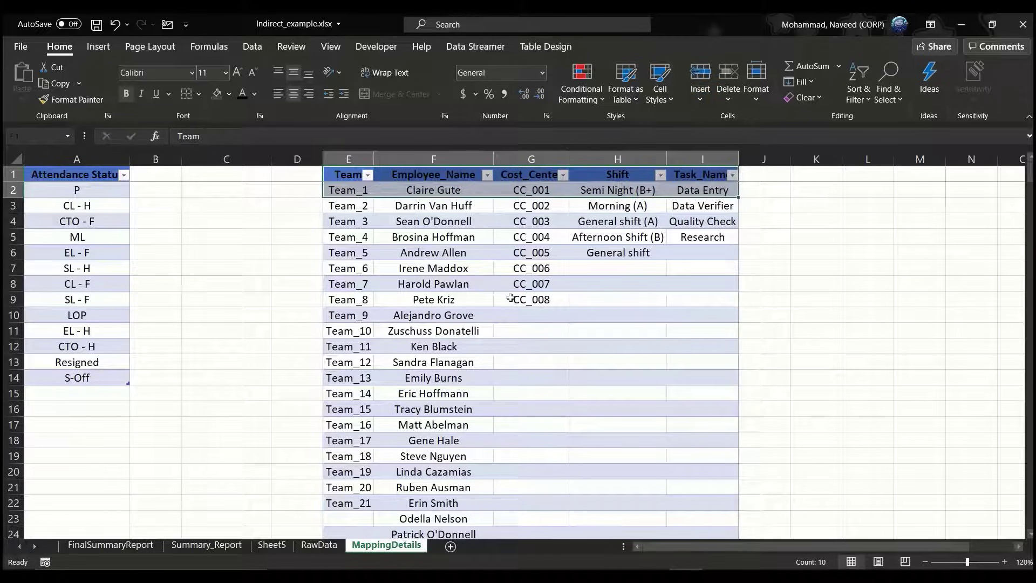
pyautogui.click(318, 545)
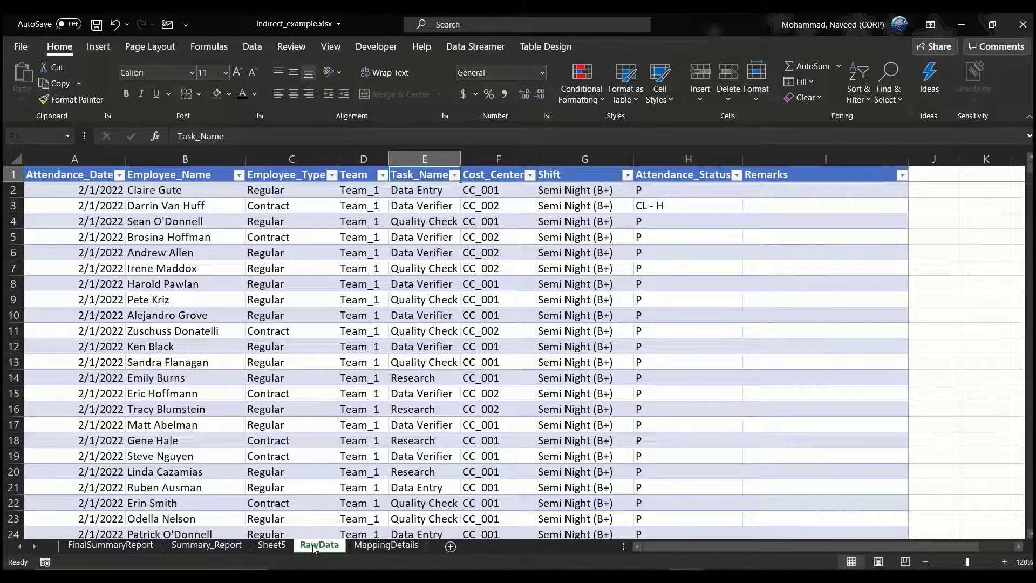
pyautogui.click(374, 546)
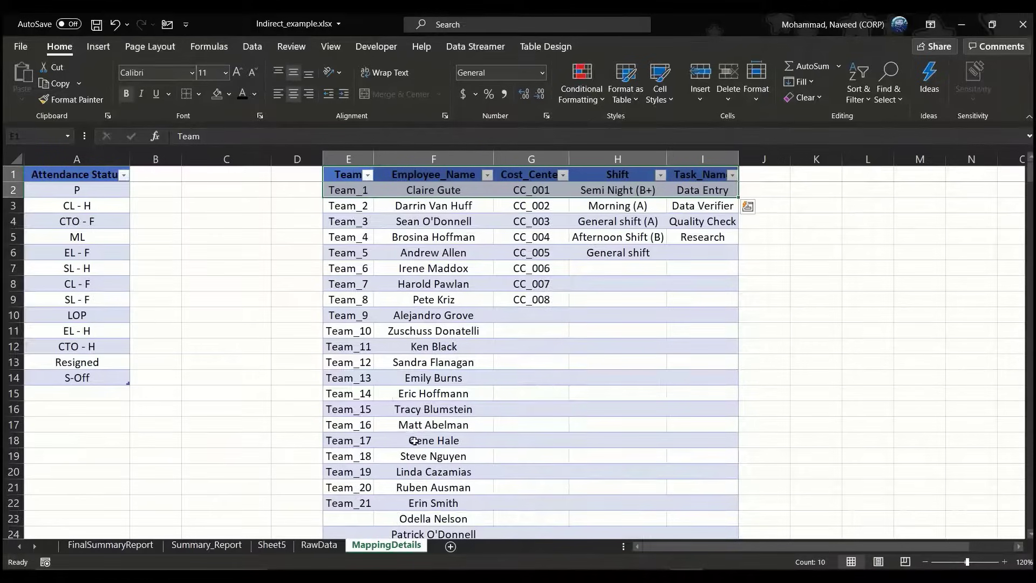
# Inspect the Team, Employee_Name, Cost_Center and Shift columns of the mapping table one by one.
pyautogui.click(429, 379)
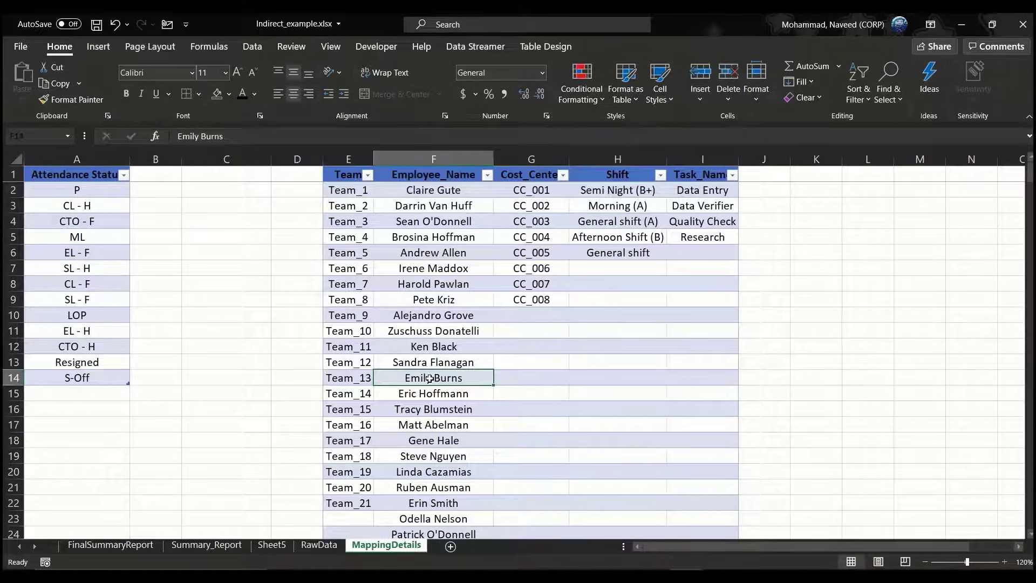
pyautogui.click(357, 158)
pyautogui.click(416, 158)
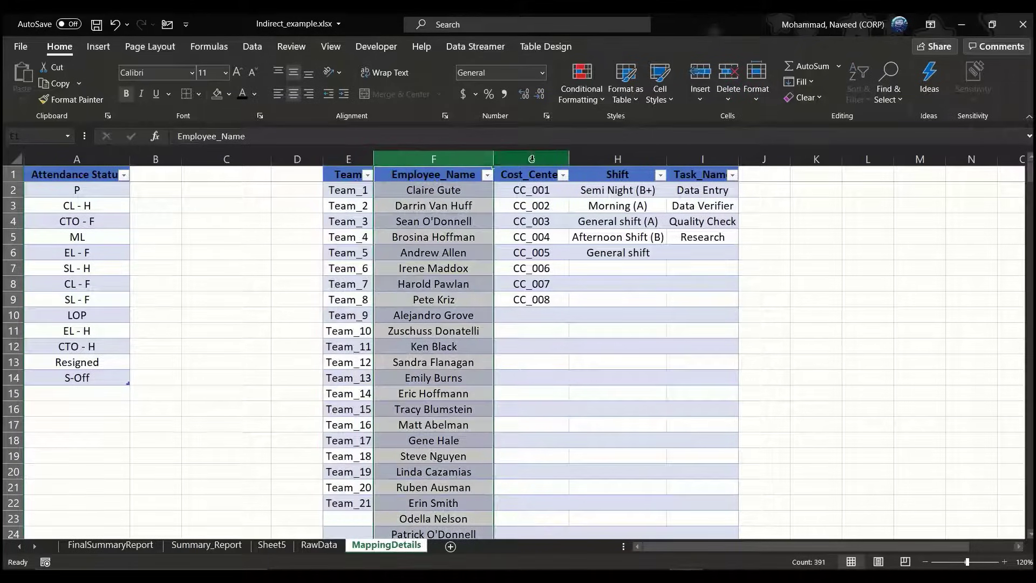
pyautogui.click(534, 159)
pyautogui.click(620, 156)
pyautogui.click(613, 177)
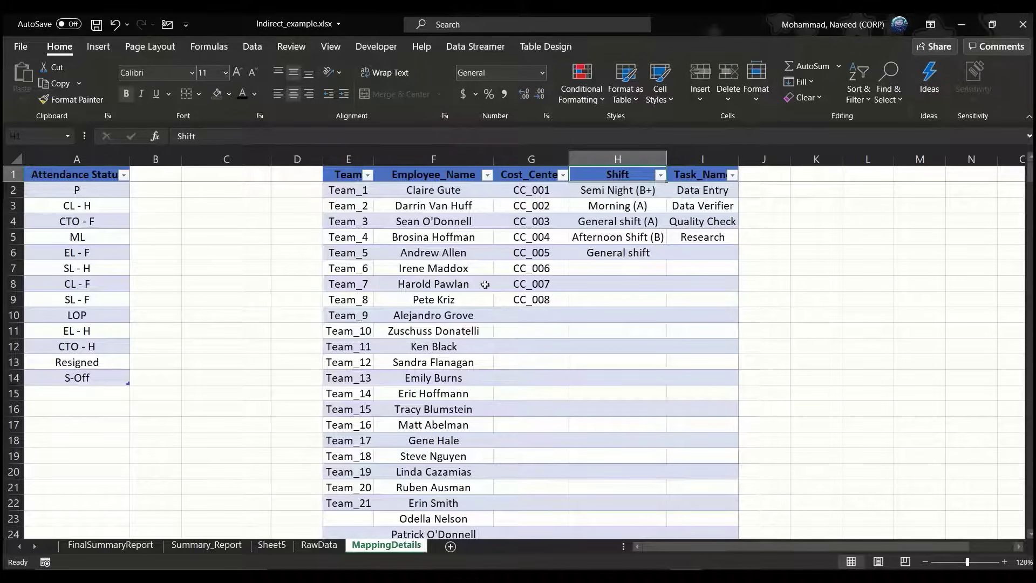
# Go from RawData to FinalSummaryReport and select the Select_Header dropdown cell B2.
pyautogui.click(313, 543)
pyautogui.click(357, 407)
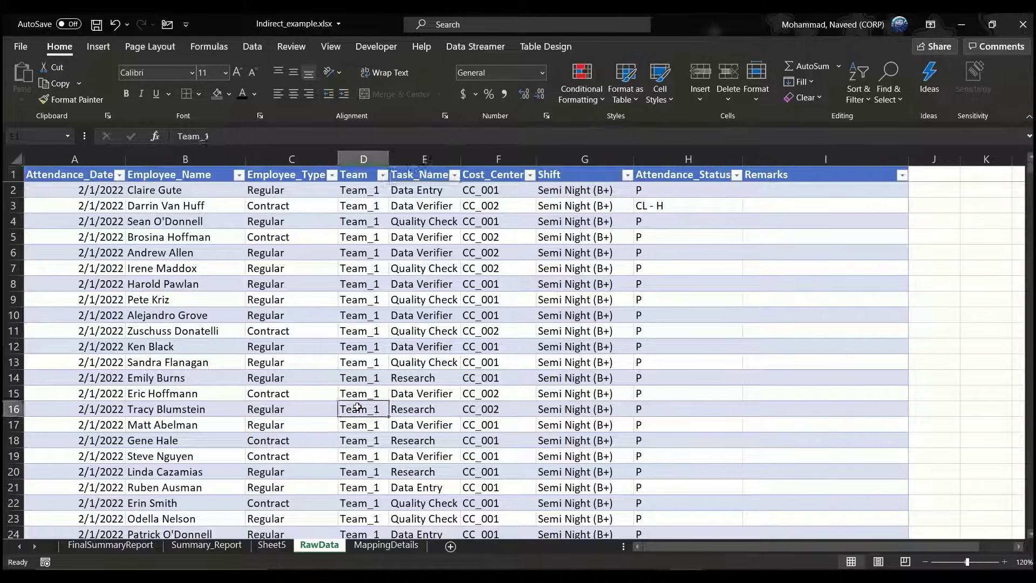
pyautogui.click(130, 547)
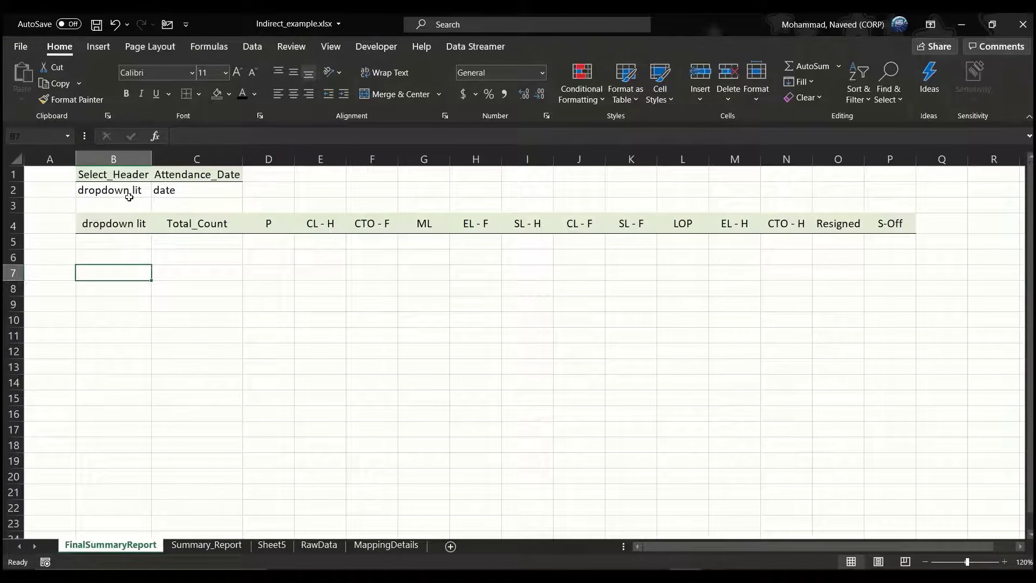
pyautogui.click(129, 195)
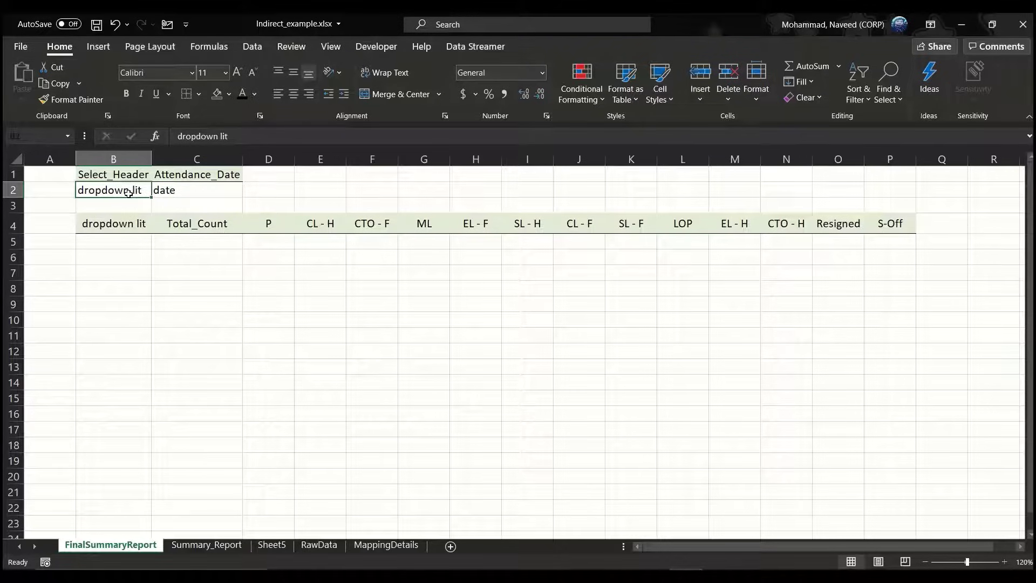
# Examine the RawData columns Employee_Name, Team, Task_Name, Cost_Center and Shift as candidates for the report's header selection.
pyautogui.click(317, 546)
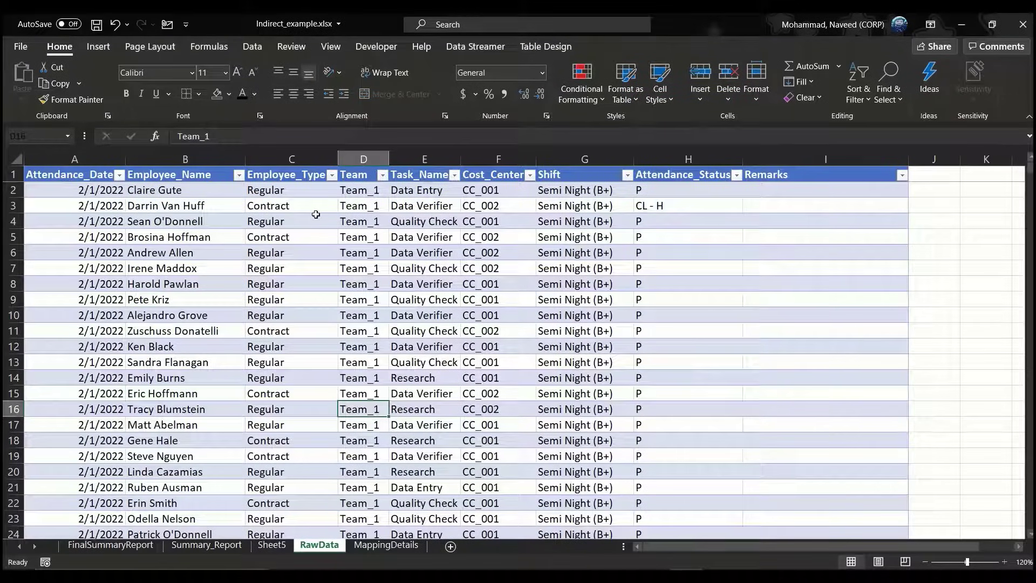
pyautogui.click(186, 168)
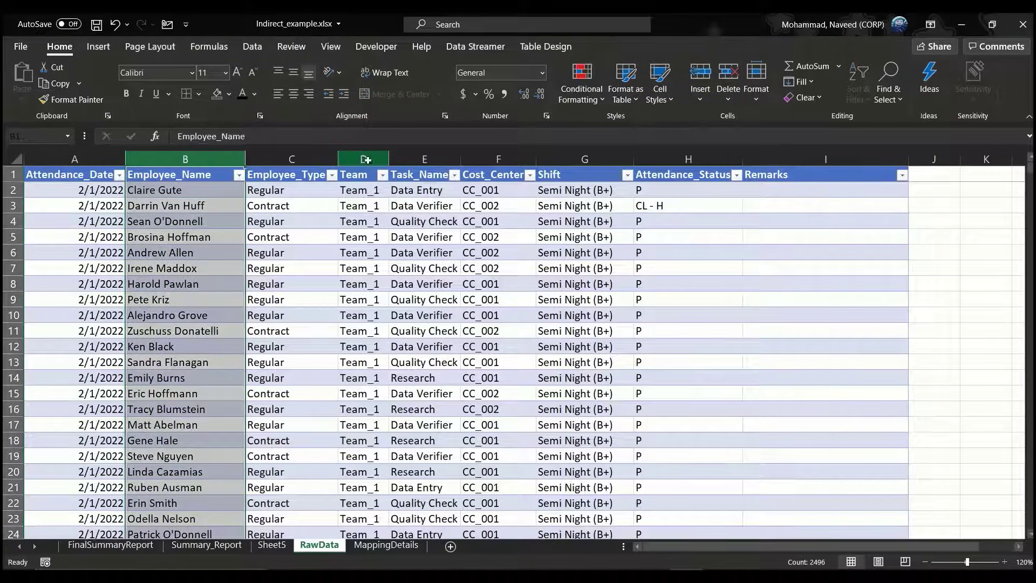
pyautogui.moveTo(363, 159); pyautogui.dragTo(423, 158)
pyautogui.click(423, 158)
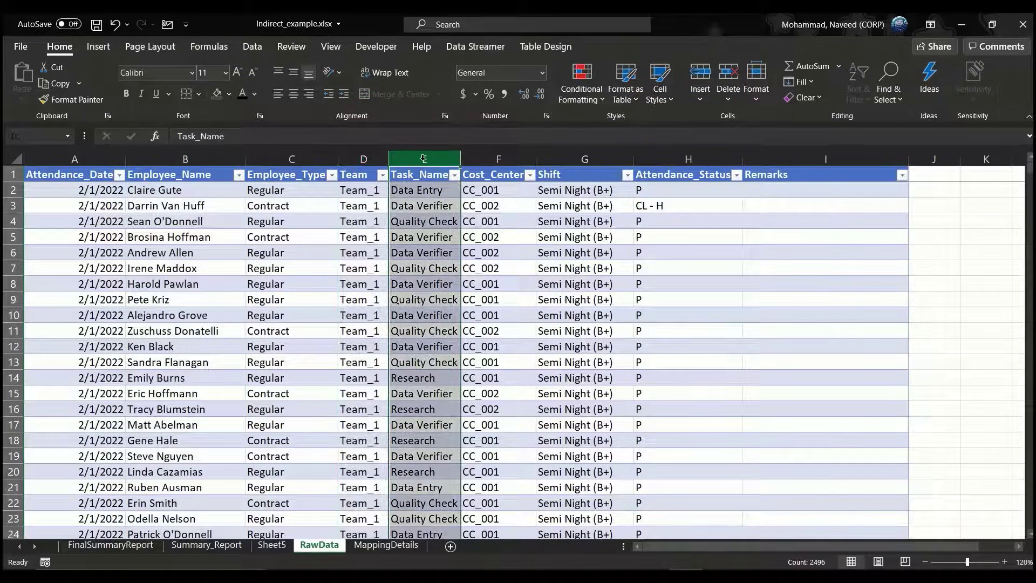
pyautogui.click(494, 156)
pyautogui.click(559, 155)
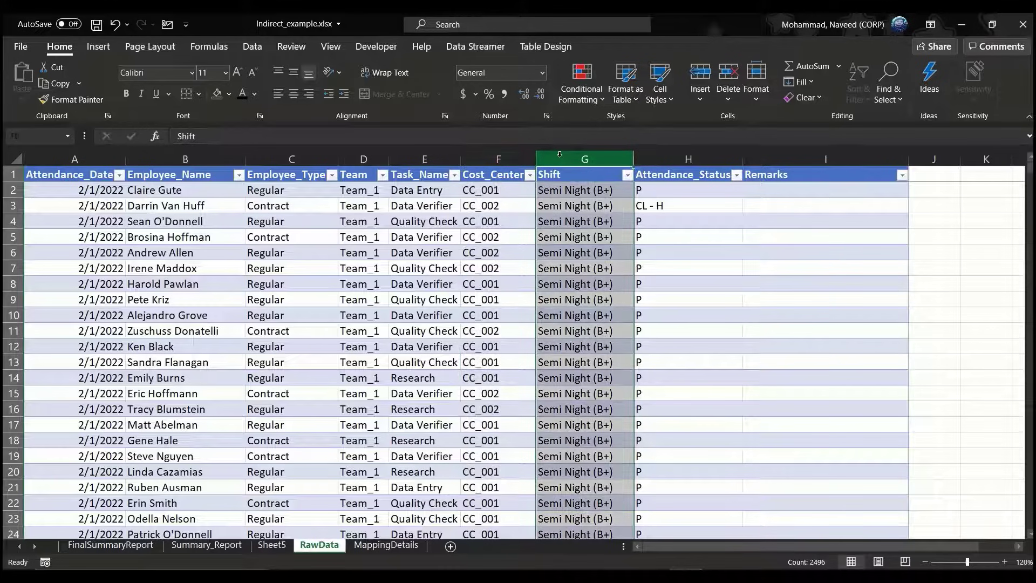
pyautogui.click(483, 216)
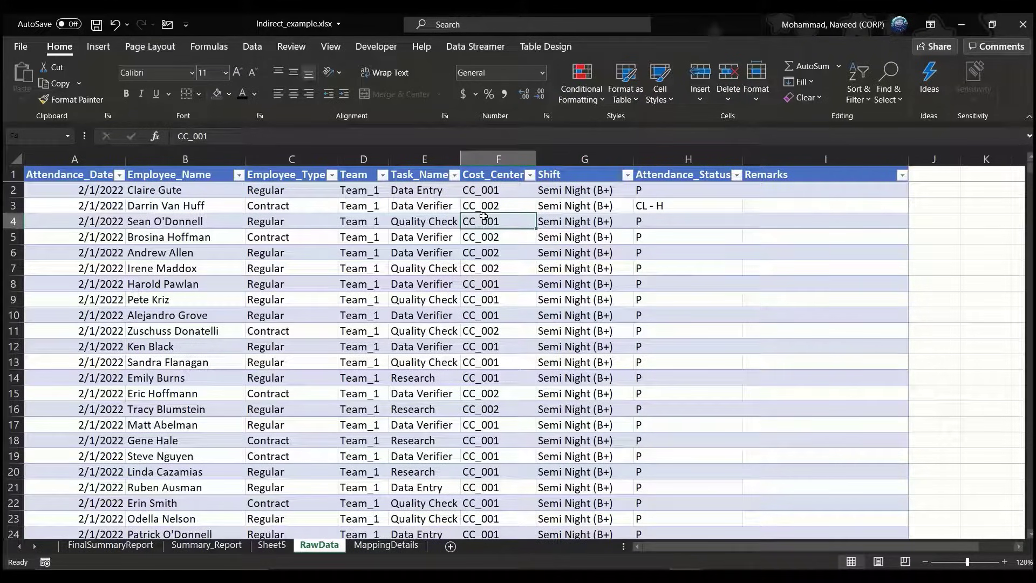
pyautogui.click(421, 176)
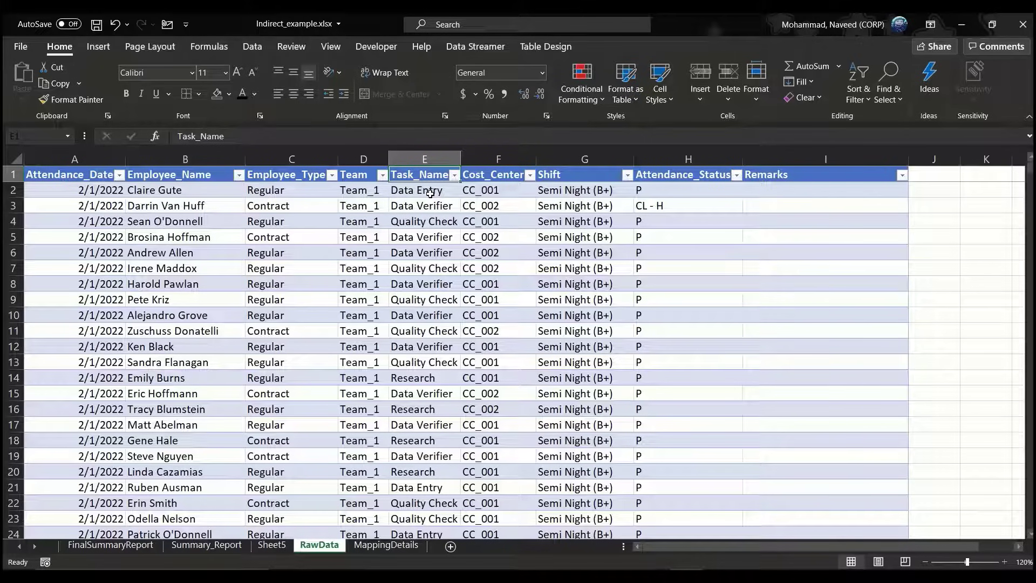
# Go from RawData to MappingDetails and enter the heading HeaderList in C1.
pyautogui.click(498, 180)
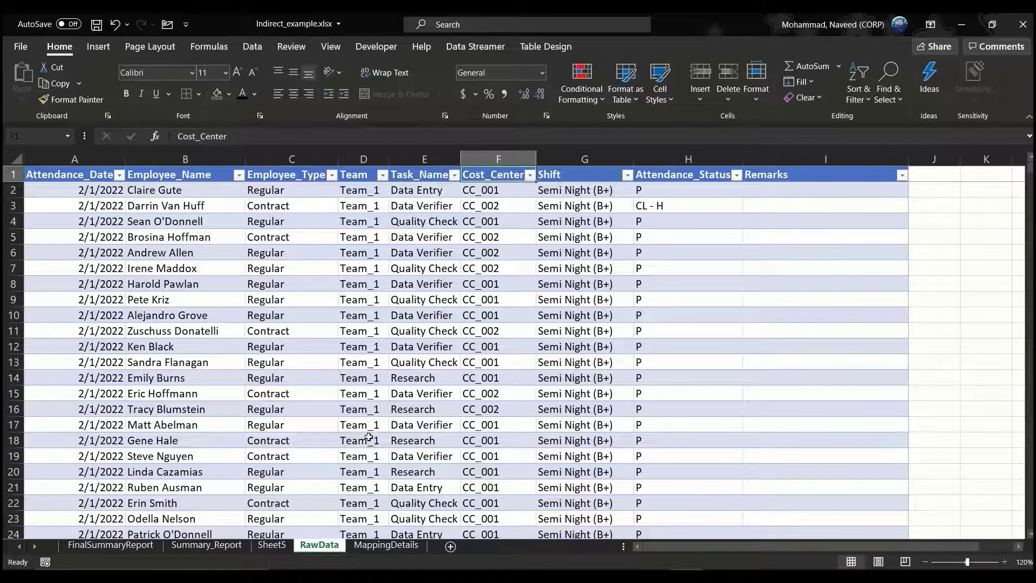
pyautogui.click(377, 545)
pyautogui.click(226, 176)
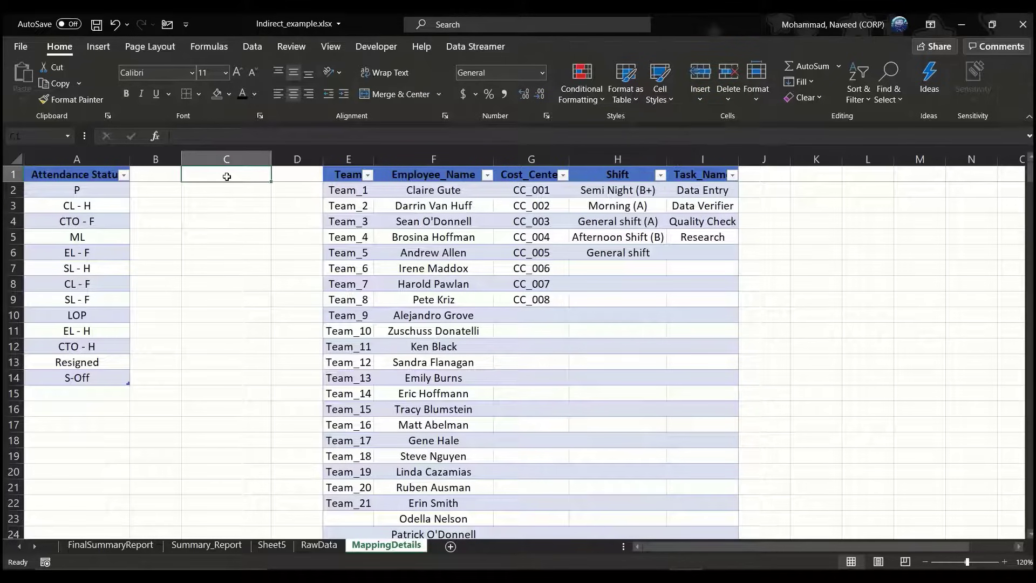
pyautogui.write('HeaderList')
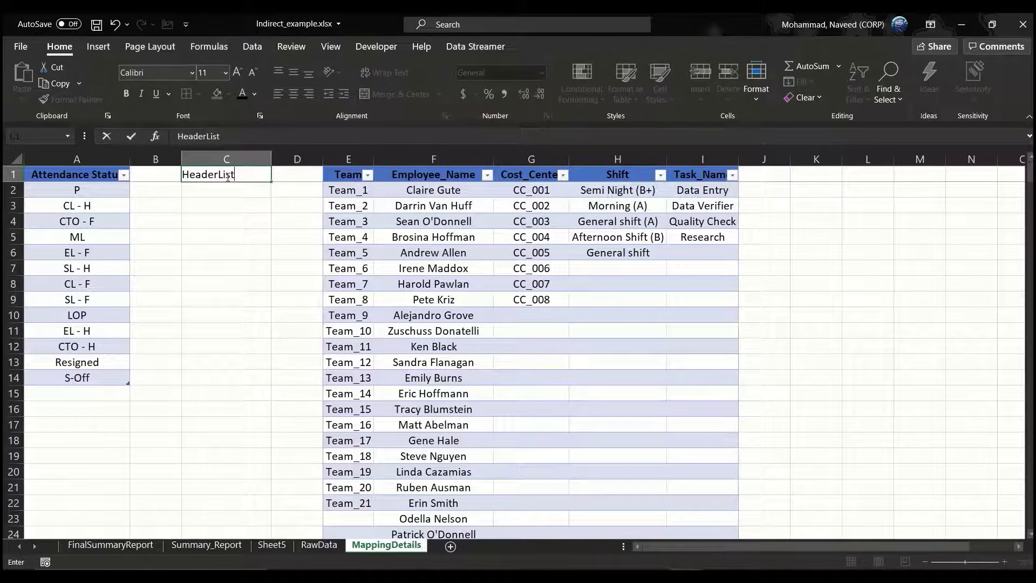
pyautogui.press('Return')
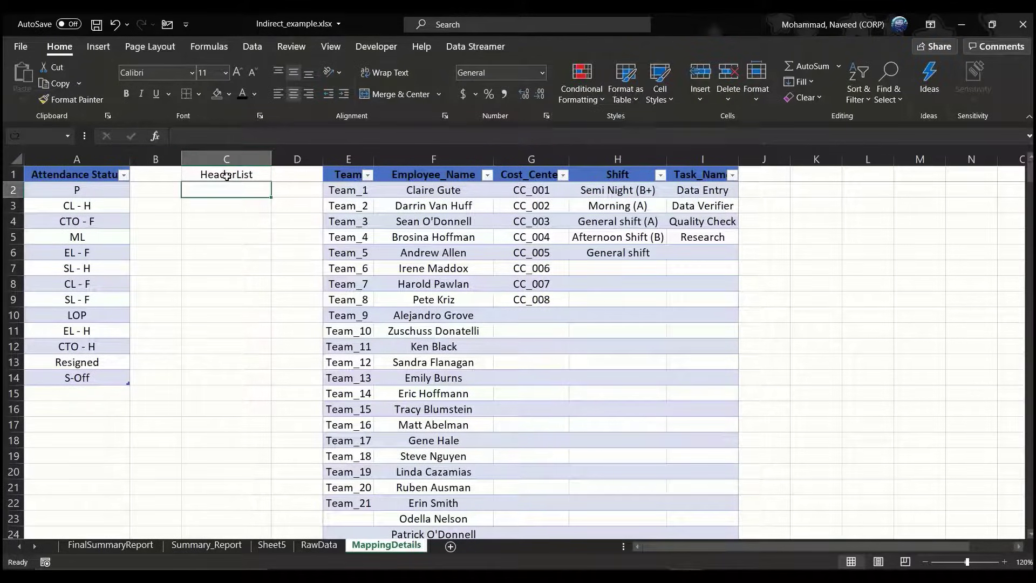
# List Team, Employee_Name, Cost_Center, Shift and Task_Name as plain text in C2:C6 under HeaderList.
pyautogui.write('Team')
pyautogui.press('Return')
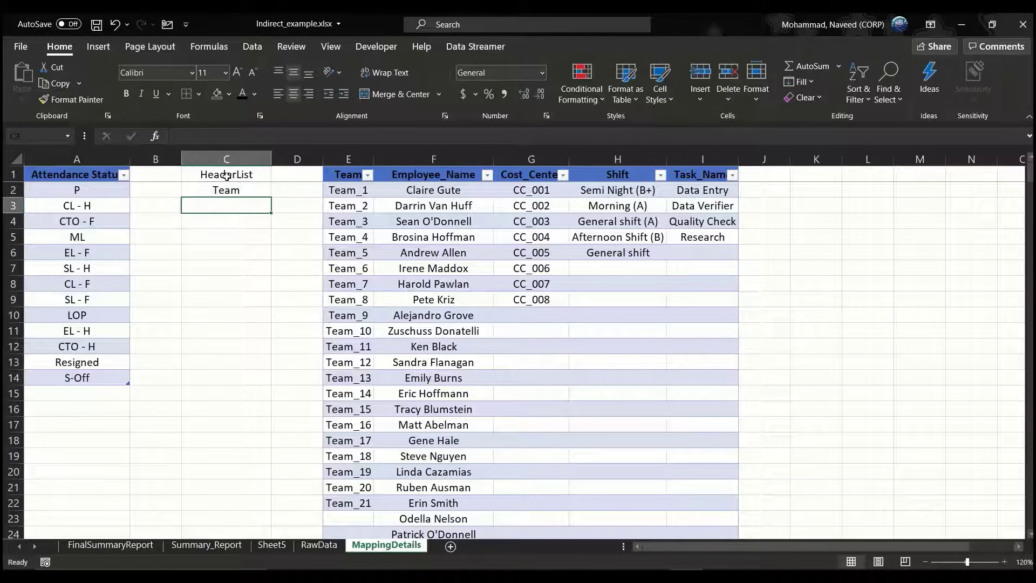
pyautogui.write('Empl')
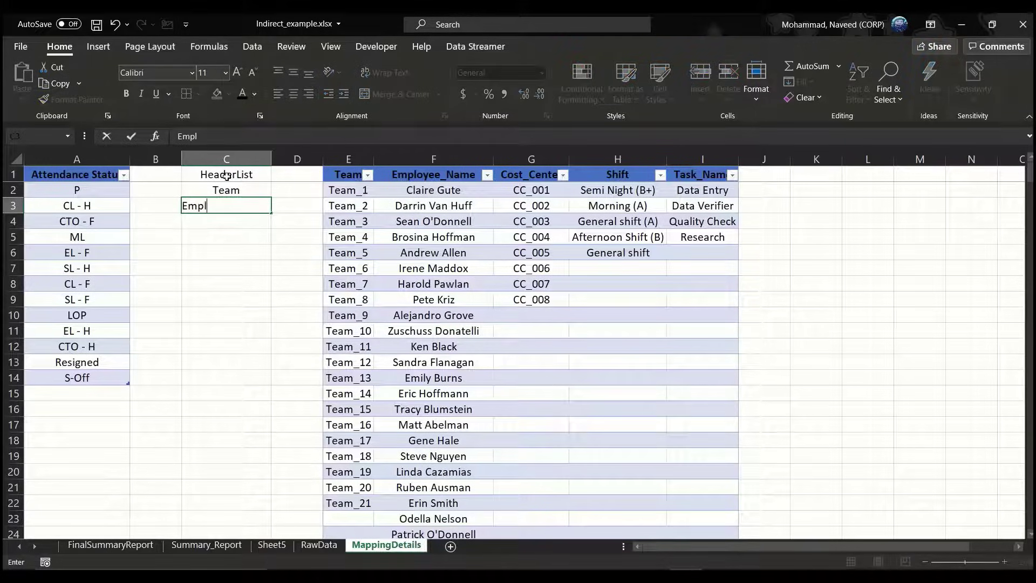
pyautogui.write('oyee_Name')
pyautogui.press('Return')
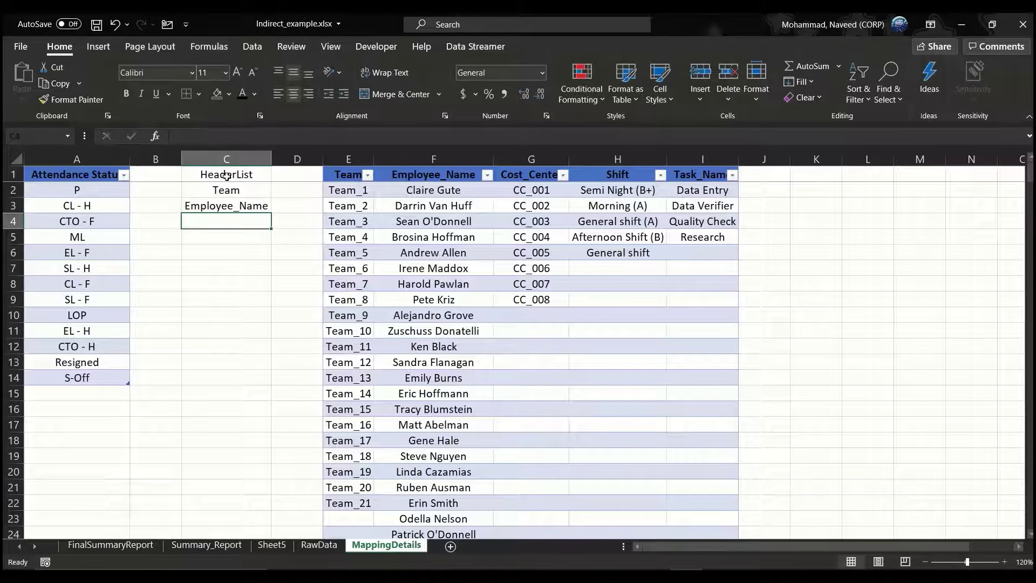
pyautogui.write('Cost_Center')
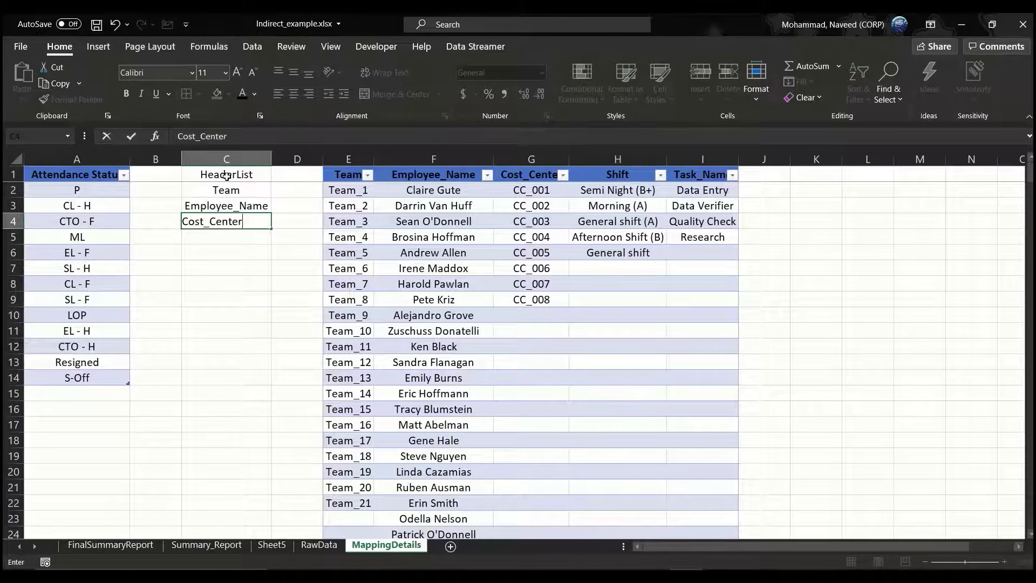
pyautogui.press('Return')
pyautogui.write('Shift')
pyautogui.press('Return')
pyautogui.write('Task')
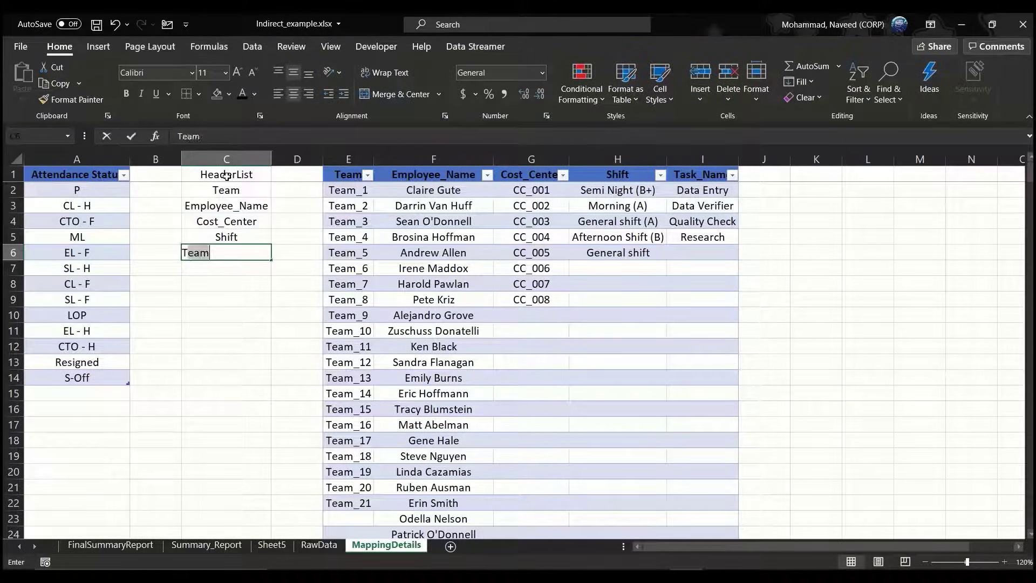
pyautogui.write('_Name')
pyautogui.press('Return')
# Review the typed header names under HeaderList and clear cells C2:C7.
pyautogui.hotkey('ctrl', 'Up')
pyautogui.hotkey('ctrl', 'Up')
pyautogui.press('Down')
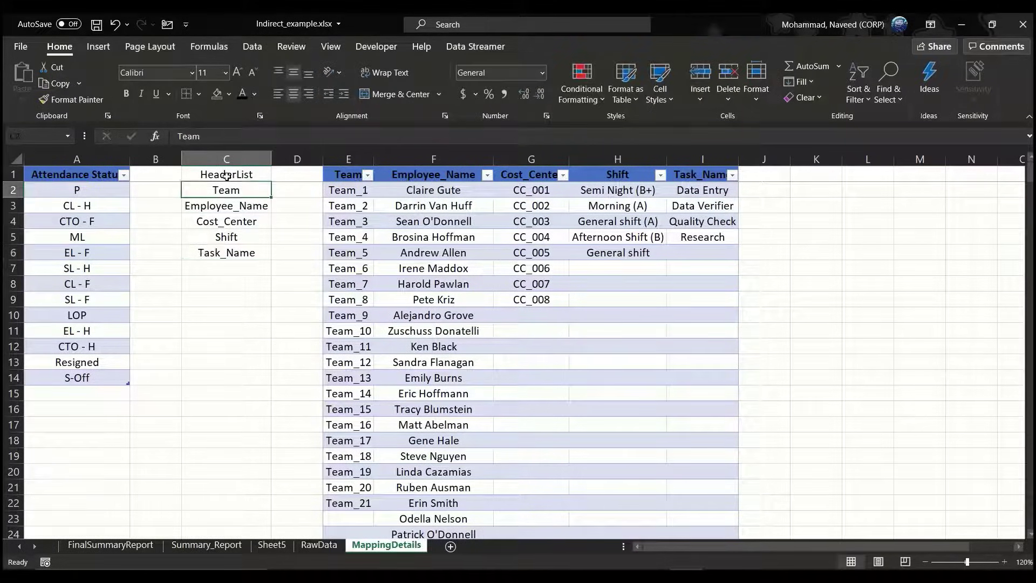
pyautogui.hotkey('ctrl', 'shift', 'Down')
pyautogui.press('Down')
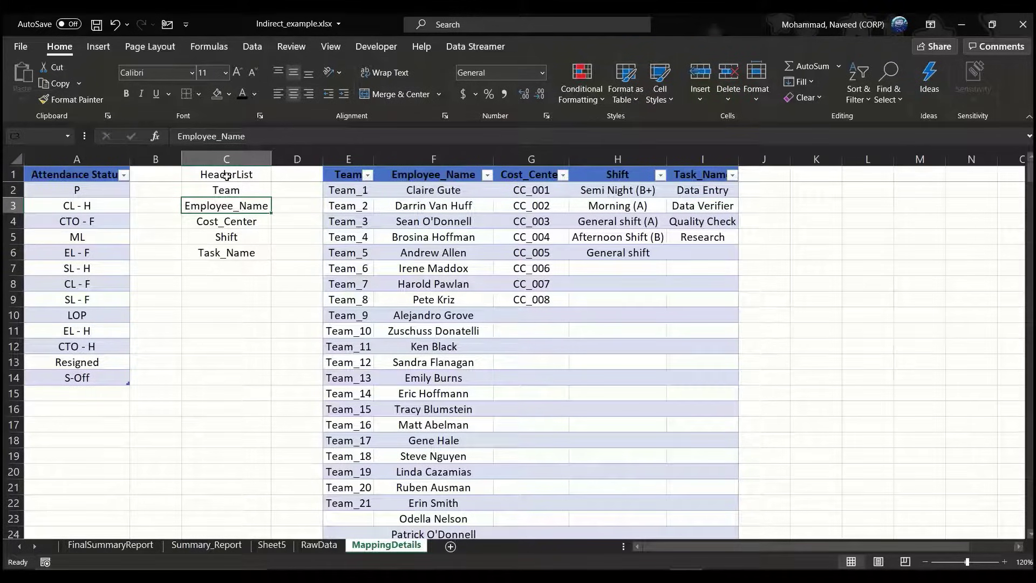
pyautogui.moveTo(227, 192); pyautogui.dragTo(230, 252)
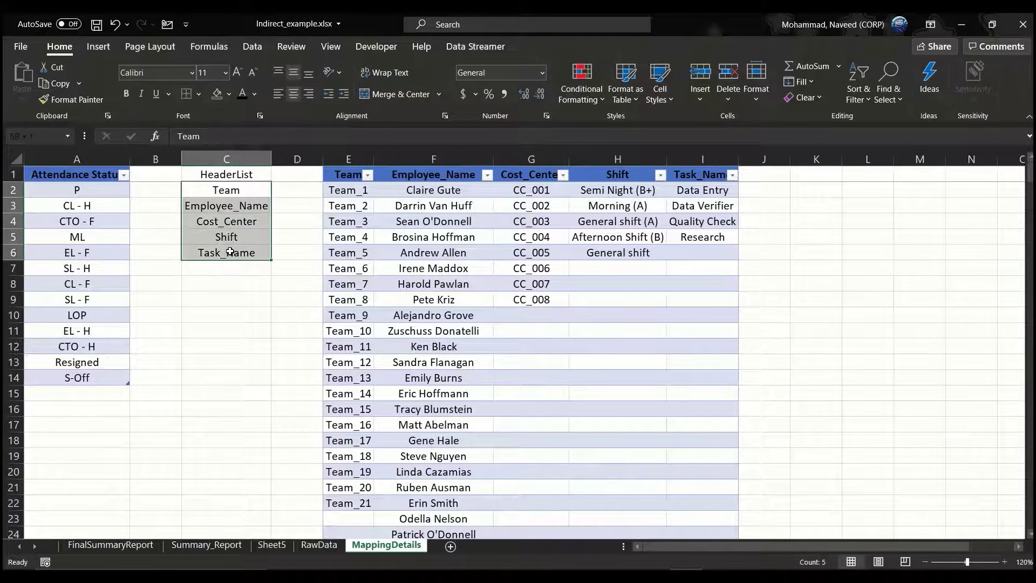
pyautogui.click(238, 238)
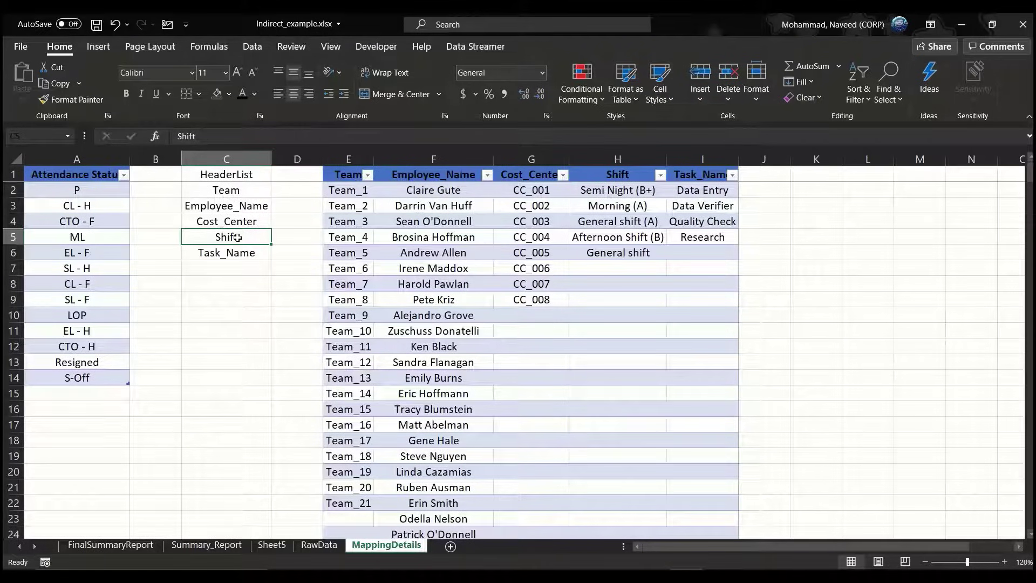
pyautogui.click(227, 267)
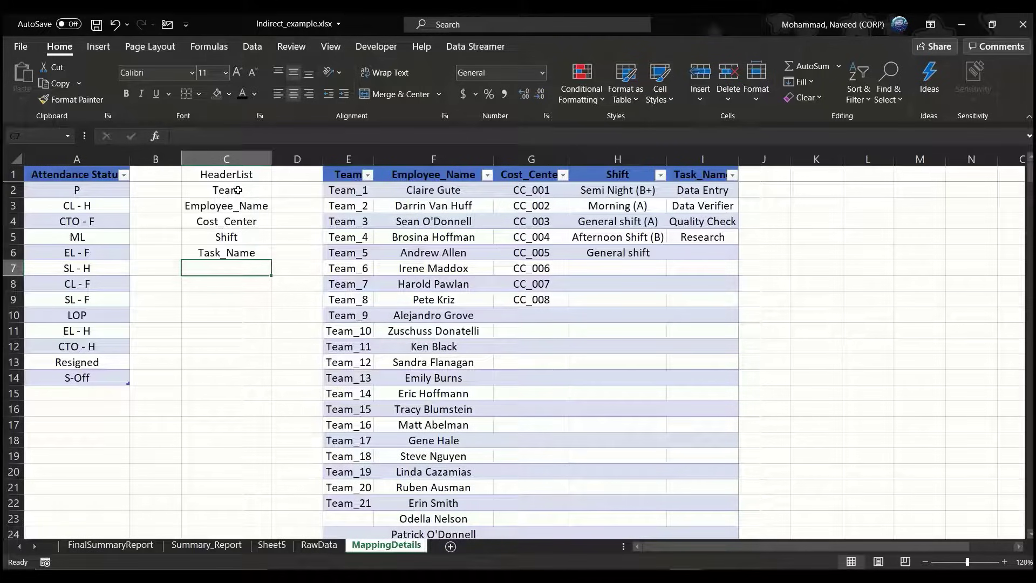
pyautogui.moveTo(237, 190); pyautogui.dragTo(240, 270)
pyautogui.press('Delete')
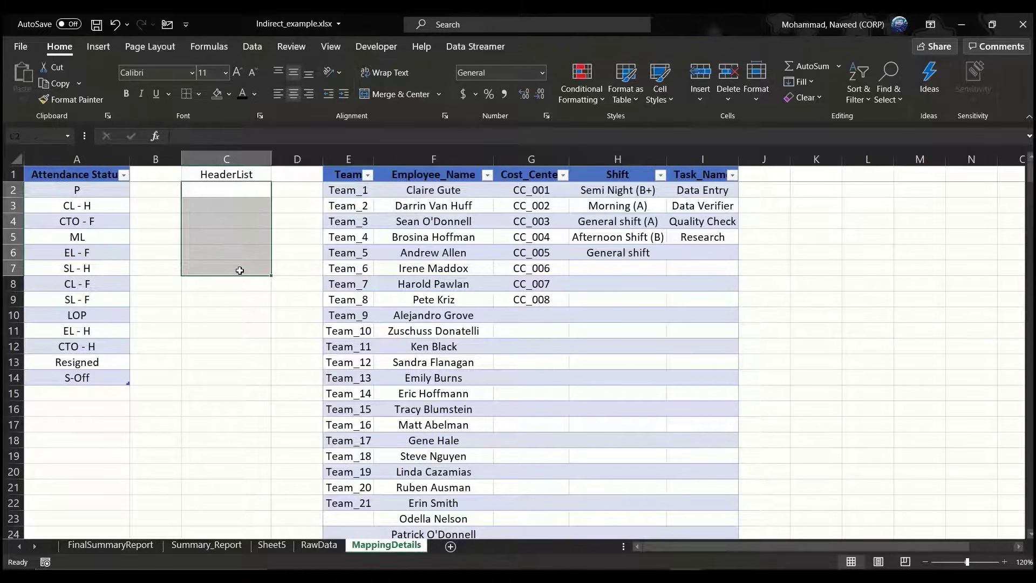
# Examine the mapping table's headers from Team to Task_Name and the empty cells under HeaderList, returning to C2.
pyautogui.press('Up')
pyautogui.hotkey('ctrl', 'Right')
pyautogui.hotkey('ctrl', 'shift', 'Right')
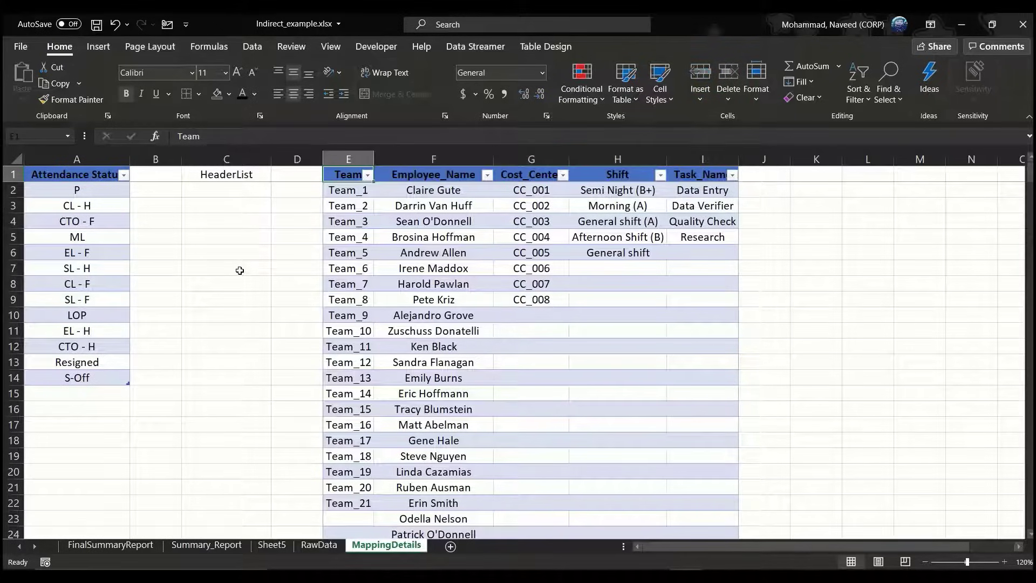
pyautogui.hotkey('ctrl', 'c')
pyautogui.press('Right')
pyautogui.press('Right')
pyautogui.press('Right')
pyautogui.press('Right')
pyautogui.press('Right')
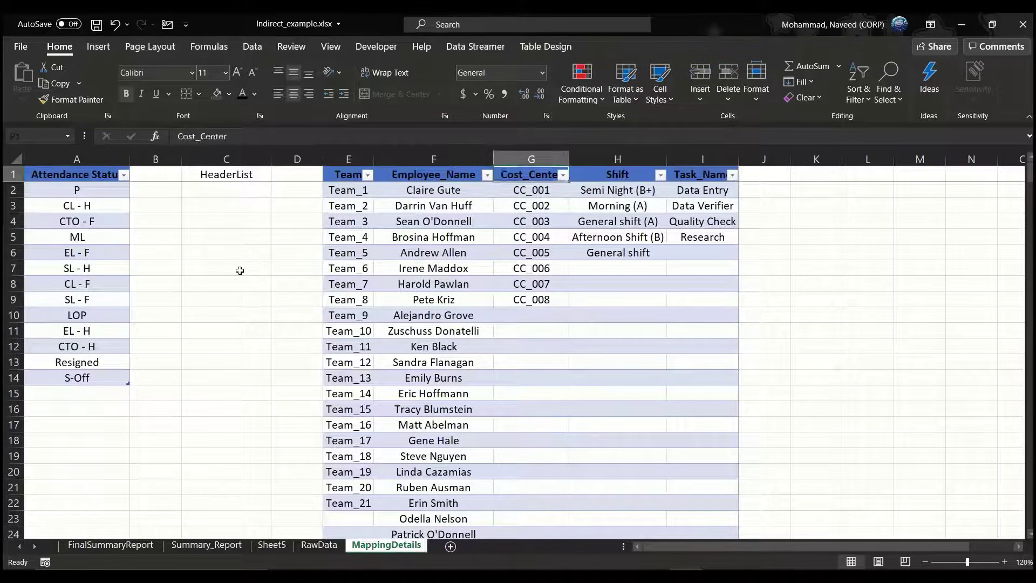
pyautogui.press('Left')
pyautogui.press('Left')
pyautogui.press('Left')
pyautogui.press('Left')
pyautogui.press('Left')
pyautogui.press('Left')
pyautogui.press('Left')
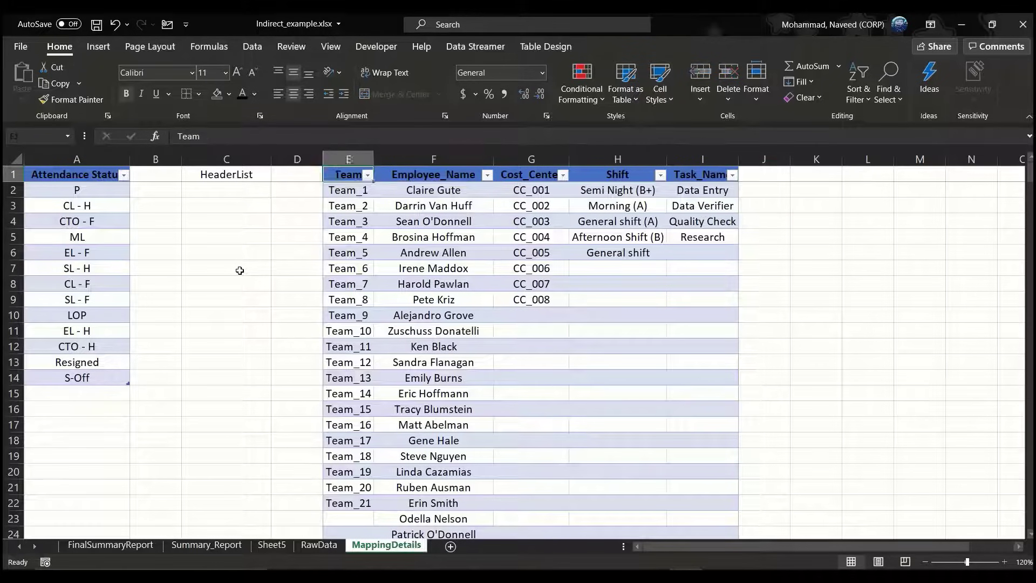
pyautogui.press('Down')
pyautogui.hotkey('shift', 'Down')
pyautogui.hotkey('shift', 'Down')
pyautogui.hotkey('shift', 'Down')
pyautogui.hotkey('shift', 'Down')
pyautogui.hotkey('shift', 'Down')
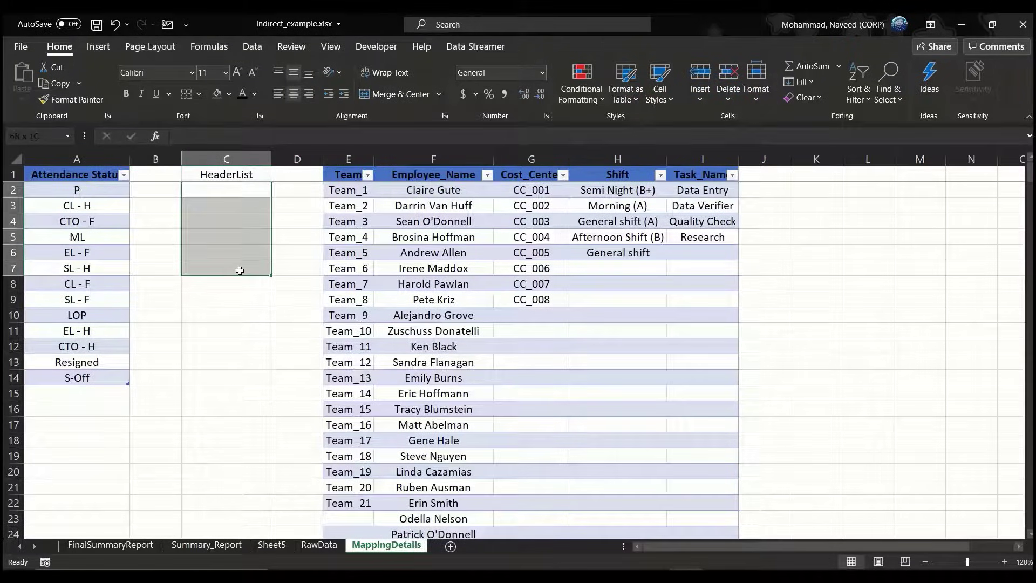
pyautogui.hotkey('shift', 'Up')
pyautogui.hotkey('shift', 'Up')
pyautogui.hotkey('shift', 'Up')
pyautogui.hotkey('shift', 'Up')
pyautogui.hotkey('shift', 'Up')
# Enter =TRANSPOSE(TblMap[#Headers]) in C2 to list the mapping table's headers vertically, and check the entries down to C6.
pyautogui.write('=')
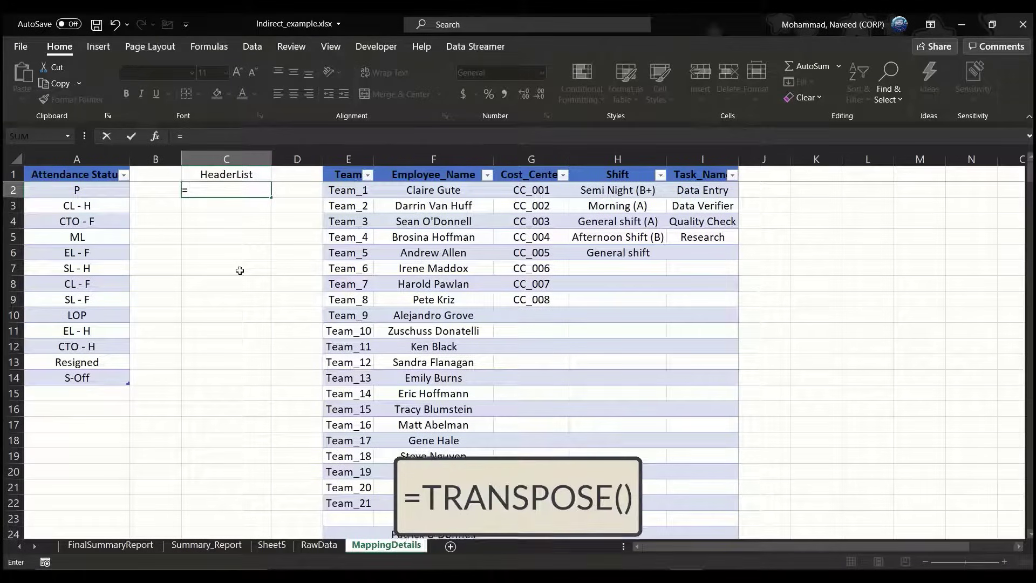
pyautogui.write('tran')
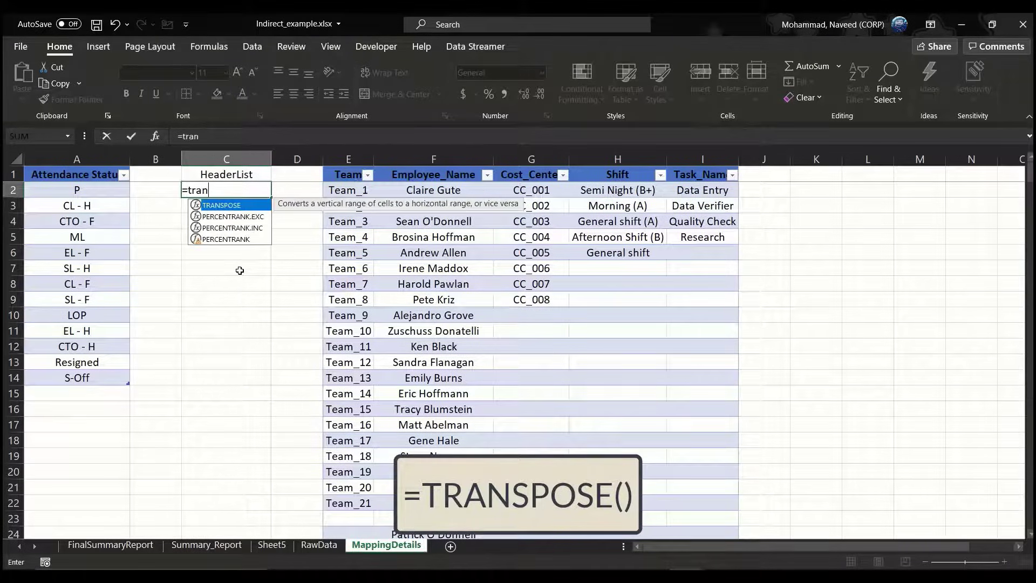
pyautogui.press('Tab')
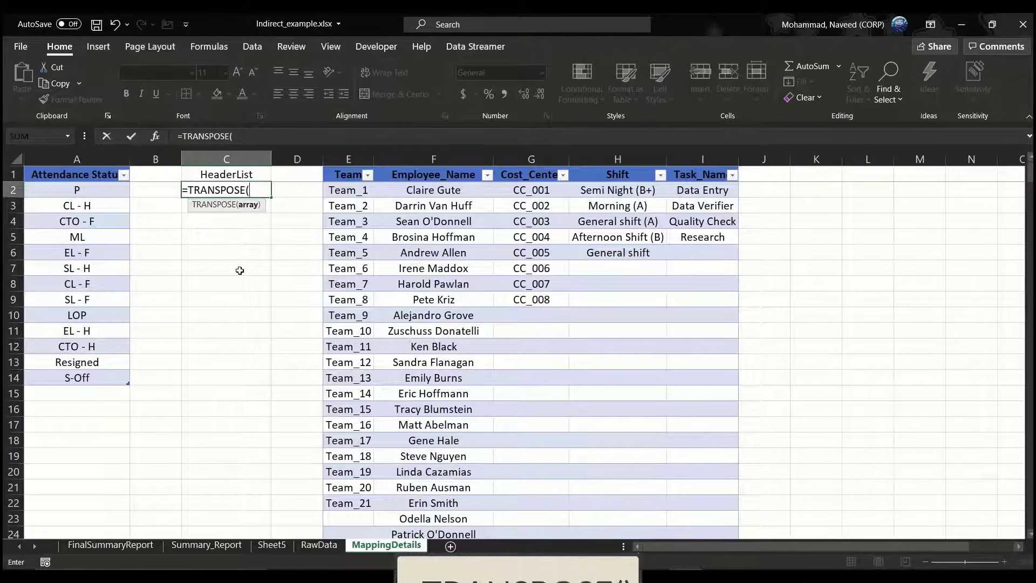
pyautogui.press('Right')
pyautogui.press('Right')
pyautogui.press('Up')
pyautogui.hotkey('ctrl', 'shift', 'Right')
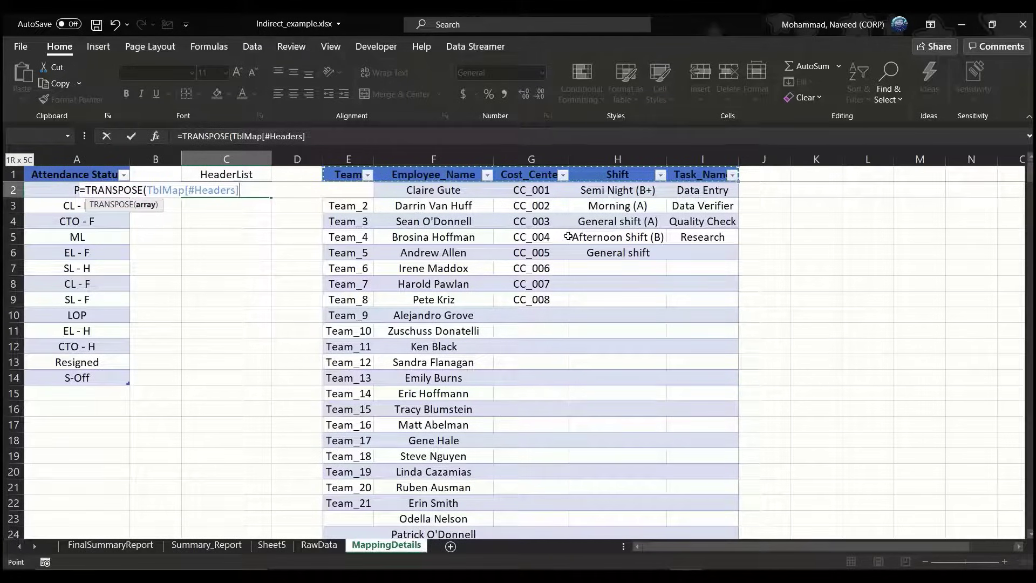
pyautogui.write(')')
pyautogui.press('Return')
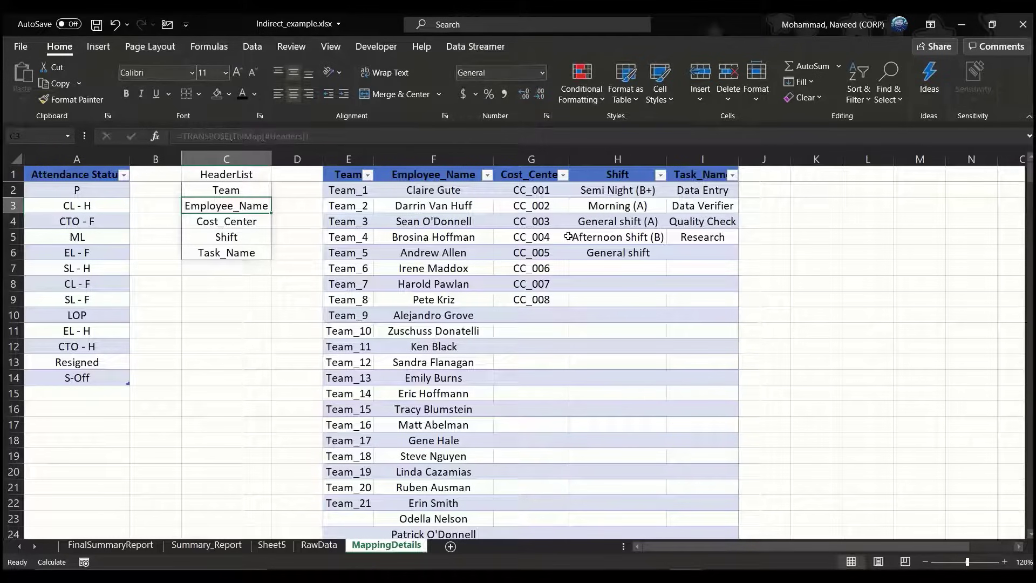
pyautogui.press('Down')
pyautogui.press('Down')
pyautogui.press('Down')
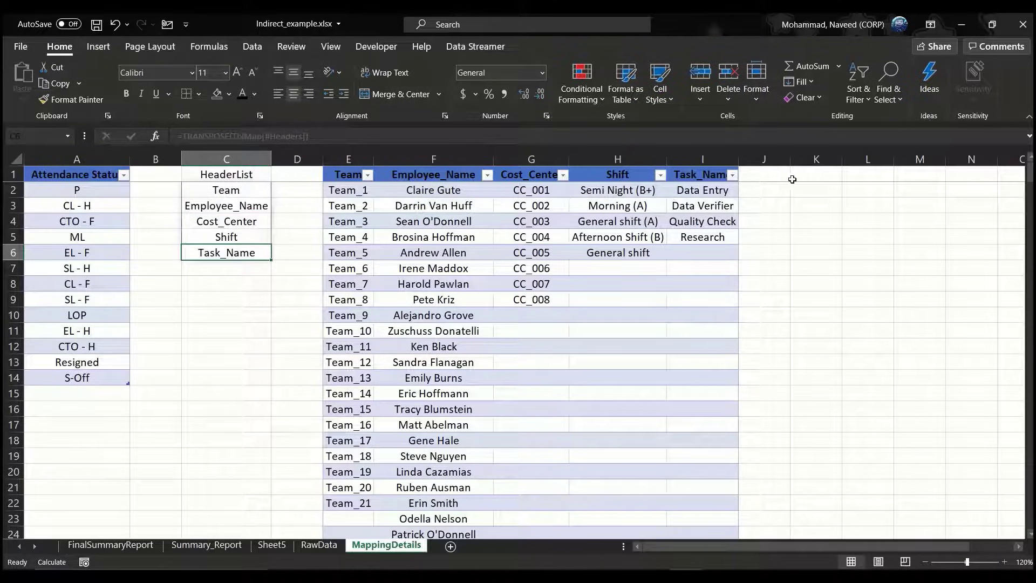
# Test the dynamic list by adding a NewCol header in J1 next to the mapping table and checking C7.
pyautogui.click(769, 175)
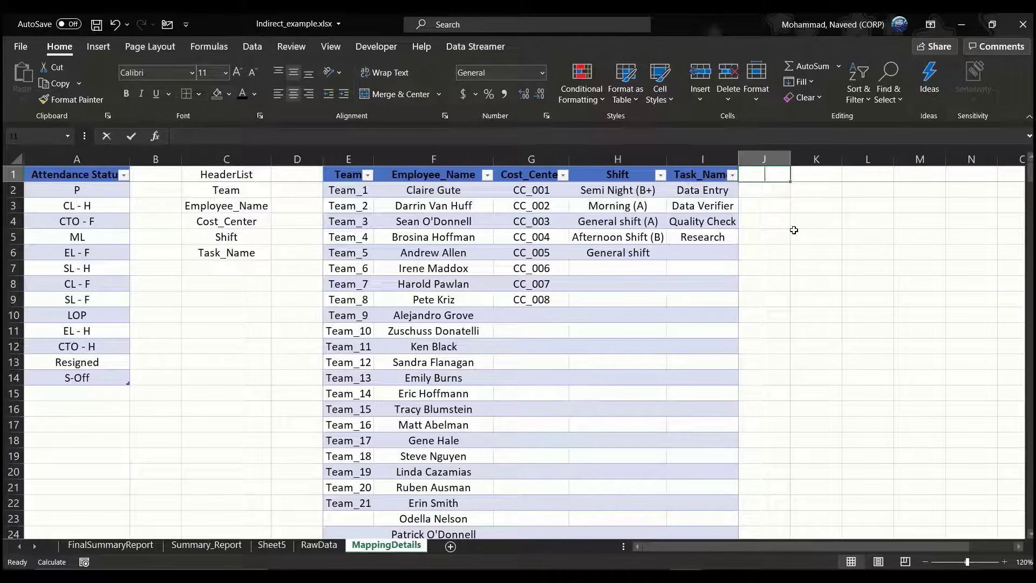
pyautogui.write('NewCol')
pyautogui.press('Return')
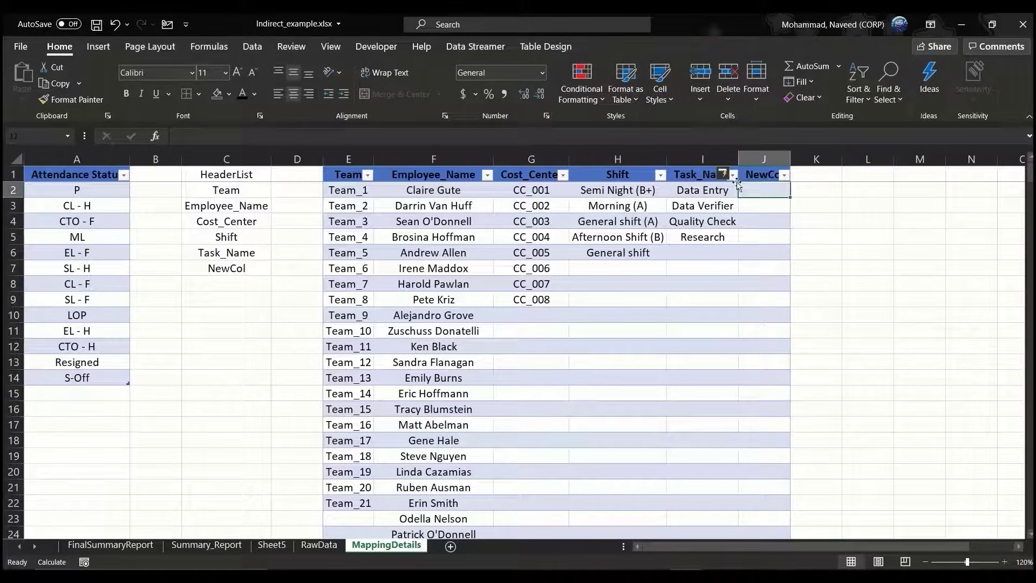
pyautogui.click(237, 267)
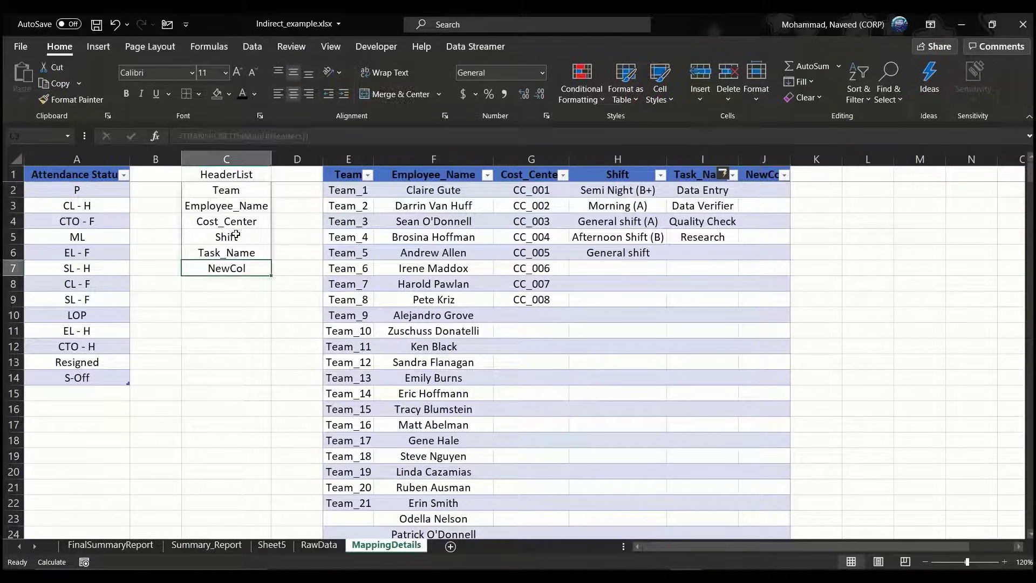
# Delete the NewCol test column from the mapping table and recheck the entries under HeaderList.
pyautogui.click(764, 159)
pyautogui.hotkey('ctrl', '-')
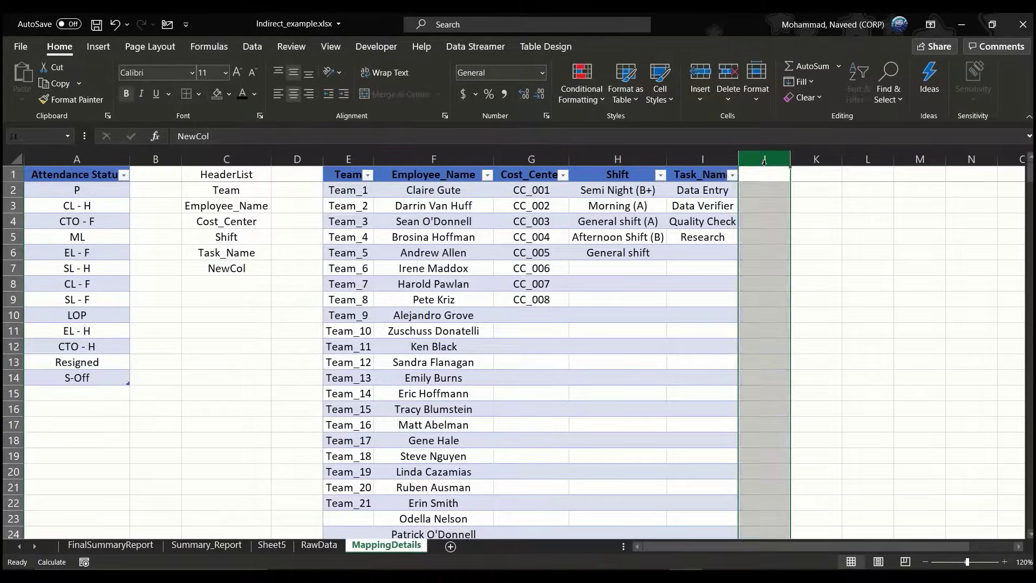
pyautogui.press('Left')
pyautogui.press('Left')
pyautogui.press('Left')
pyautogui.press('Left')
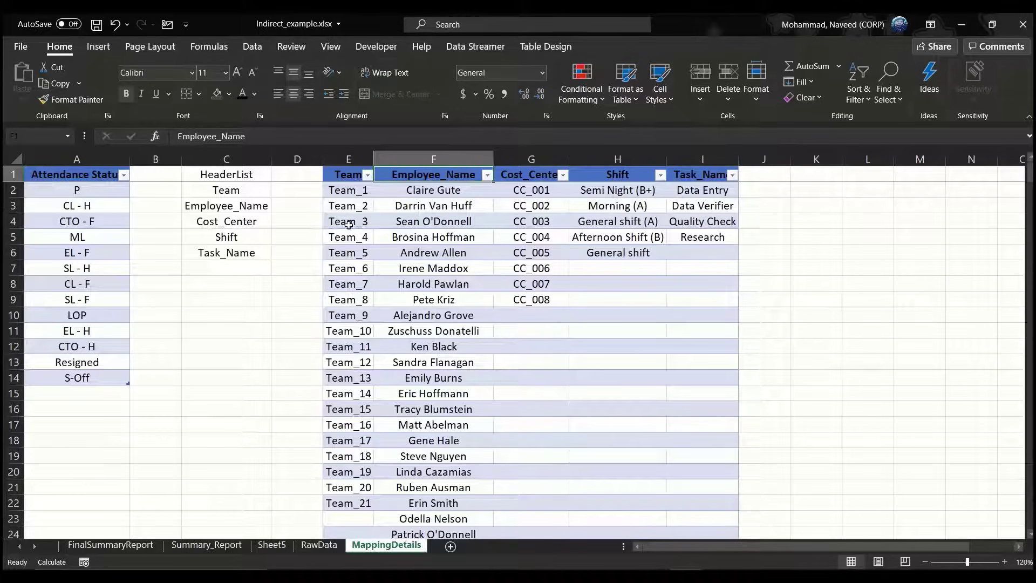
pyautogui.moveTo(240, 192); pyautogui.dragTo(233, 252)
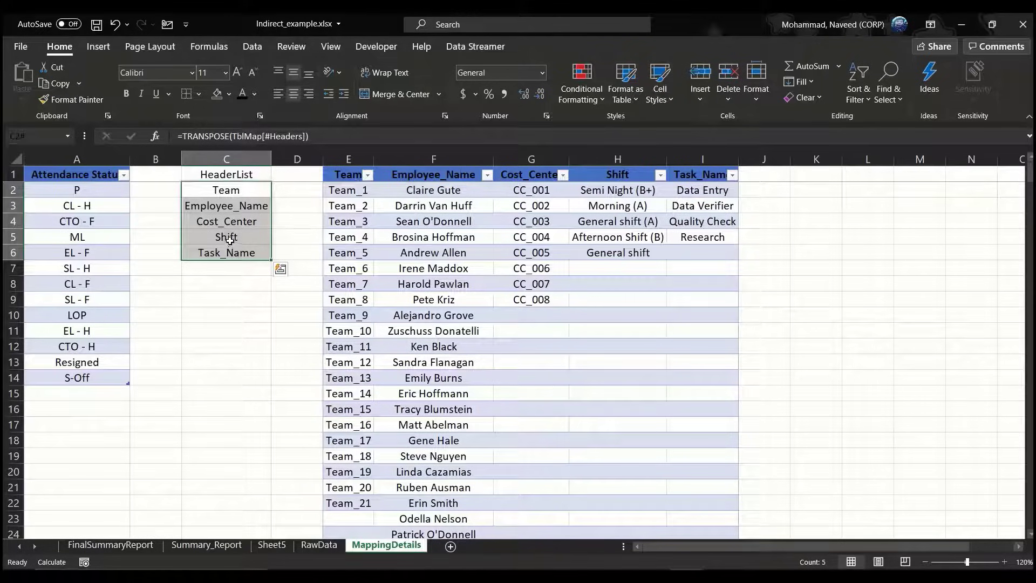
pyautogui.click(230, 240)
# Clear the placeholder text from B2 on FinalSummaryReport and start a data validation rule for it that allows a List.
pyautogui.click(118, 546)
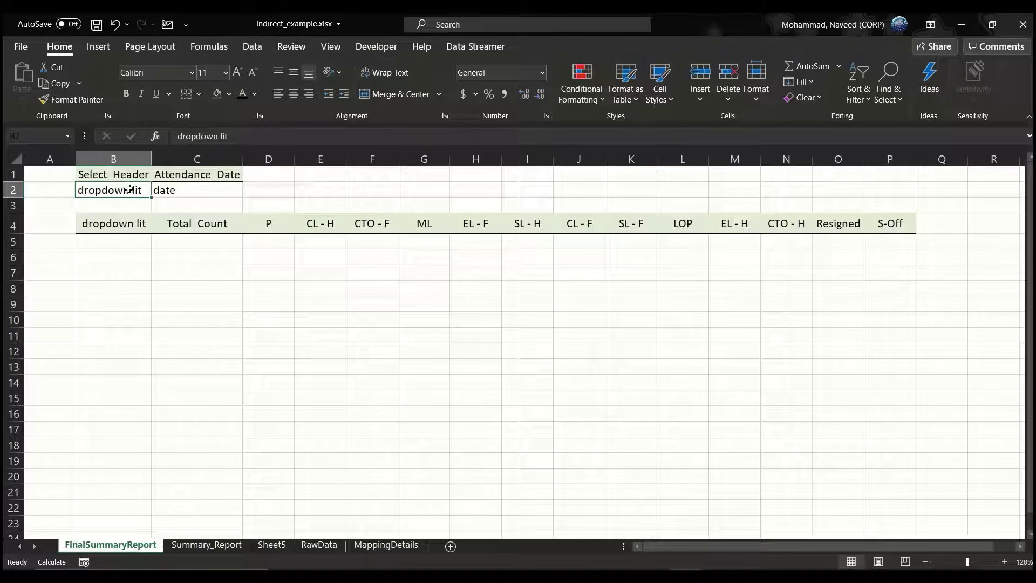
pyautogui.press('Delete')
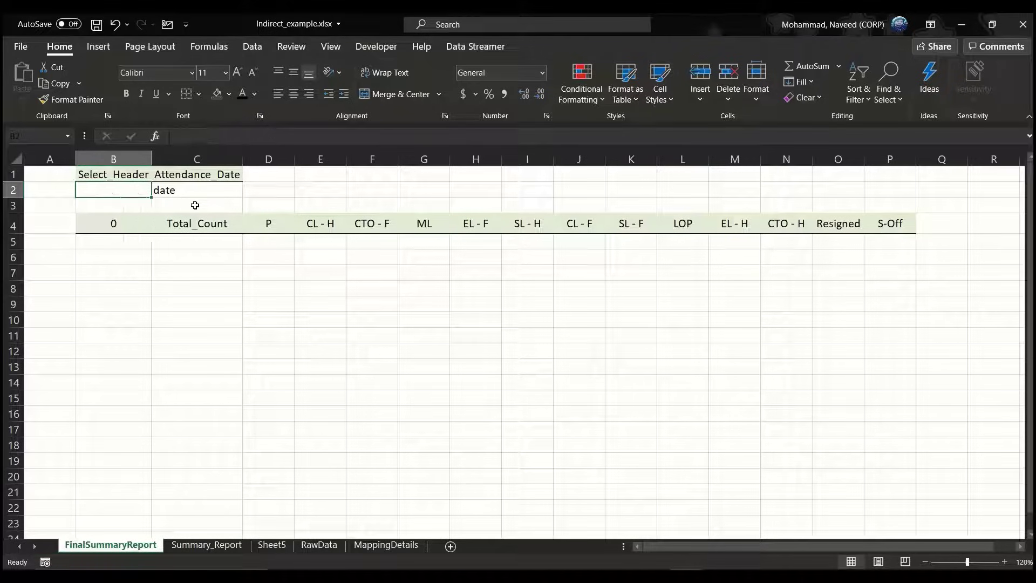
pyautogui.click(258, 49)
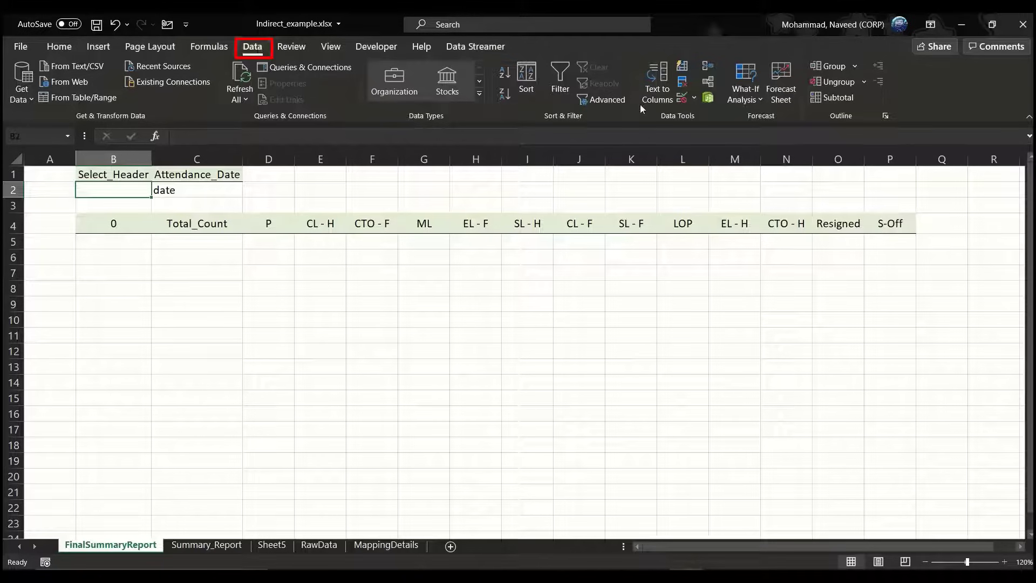
pyautogui.click(682, 99)
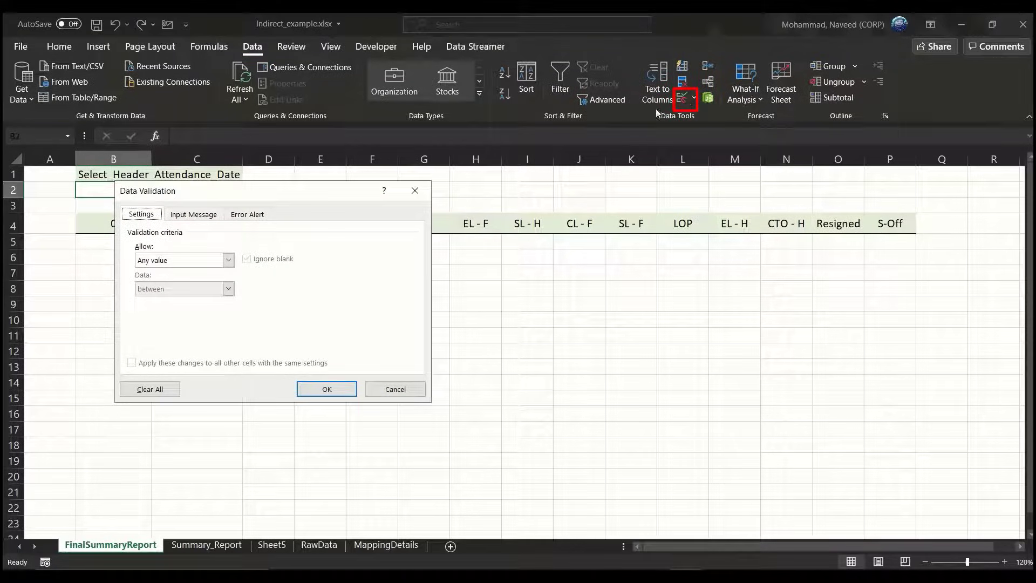
pyautogui.click(154, 260)
pyautogui.click(154, 301)
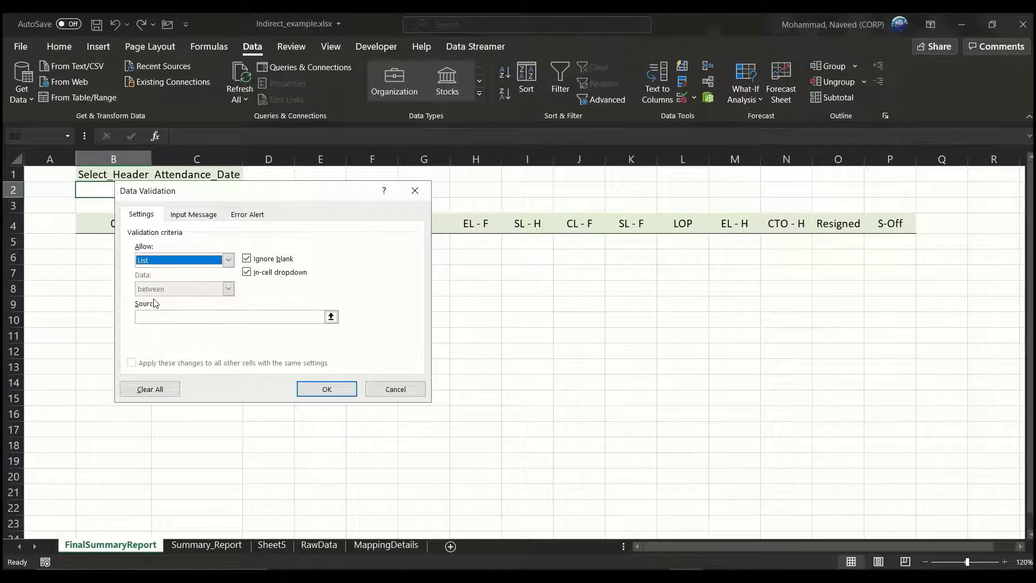
# Set the validation list source to =MappingDetails!$C$2# and apply the rule to B2.
pyautogui.click(155, 316)
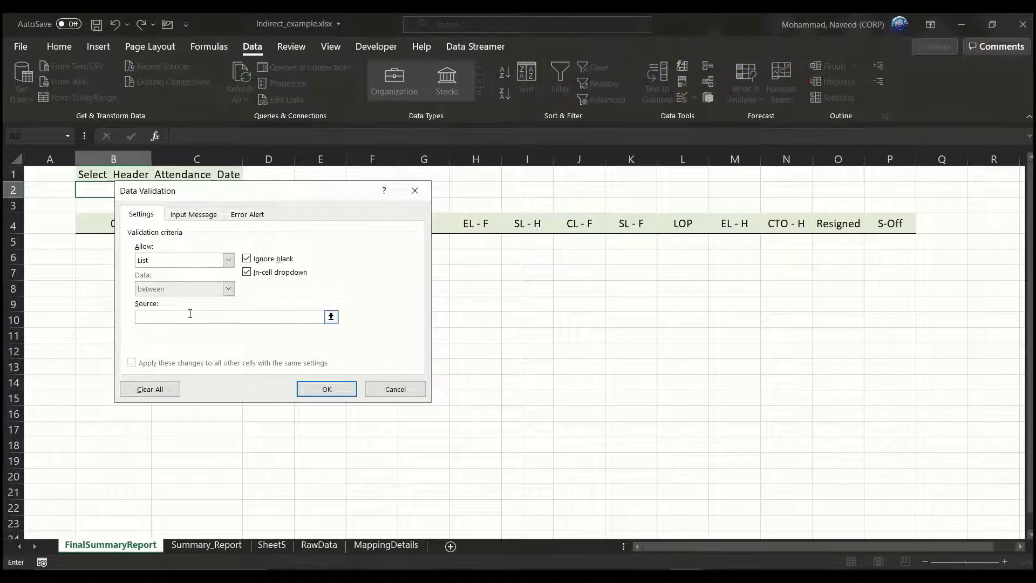
pyautogui.moveTo(264, 195); pyautogui.dragTo(446, 181)
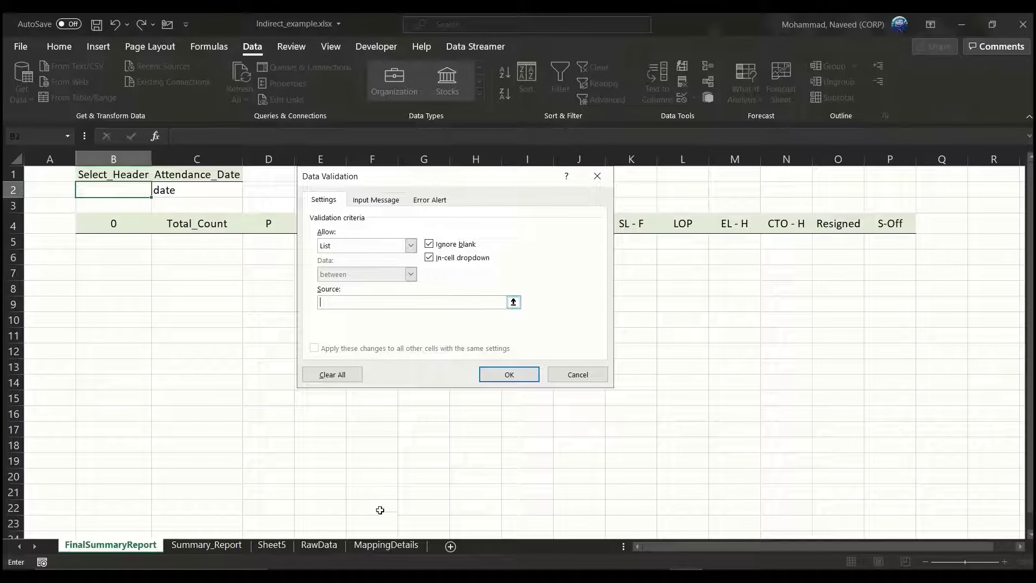
pyautogui.click(381, 546)
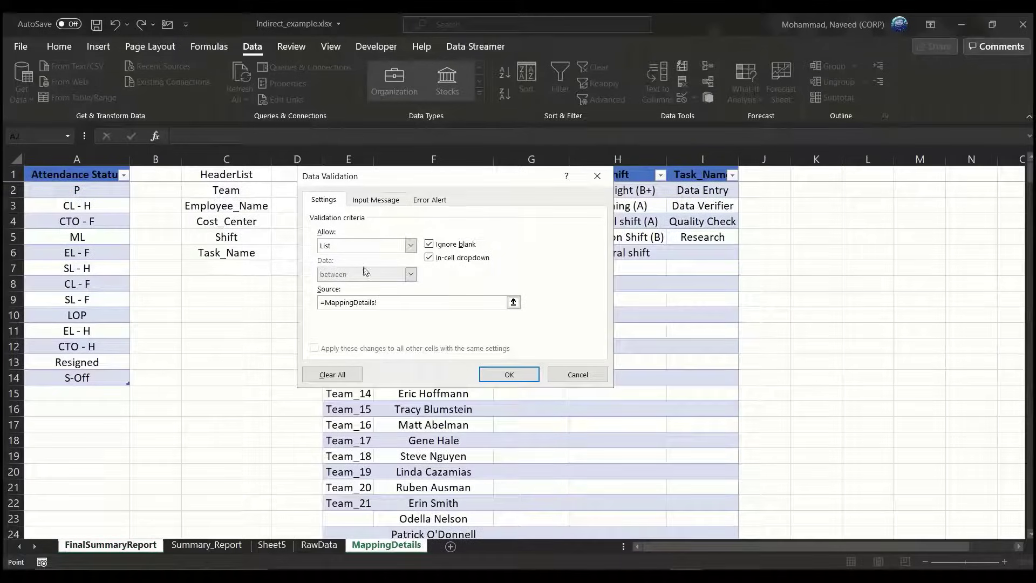
pyautogui.click(240, 191)
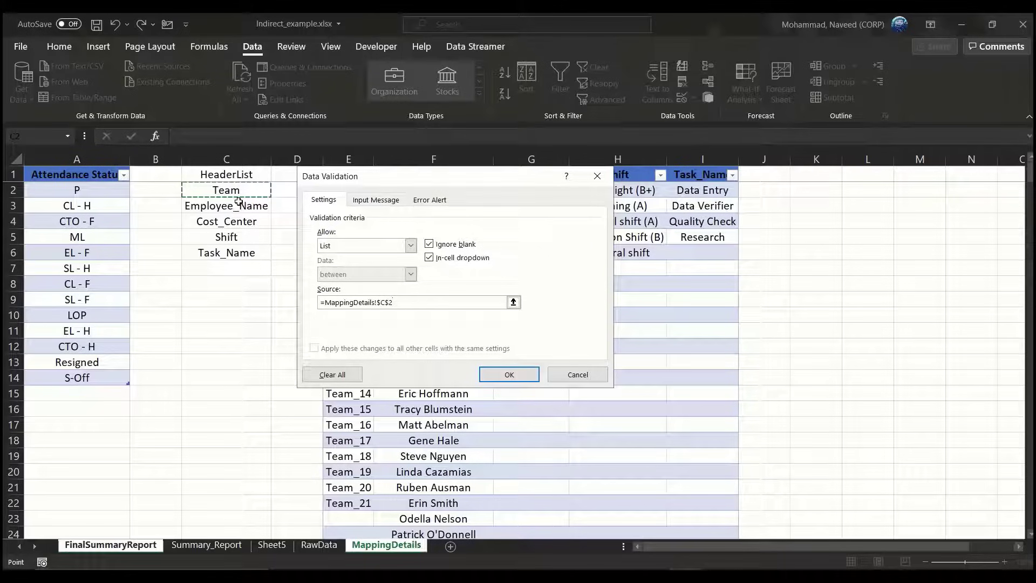
pyautogui.write('#')
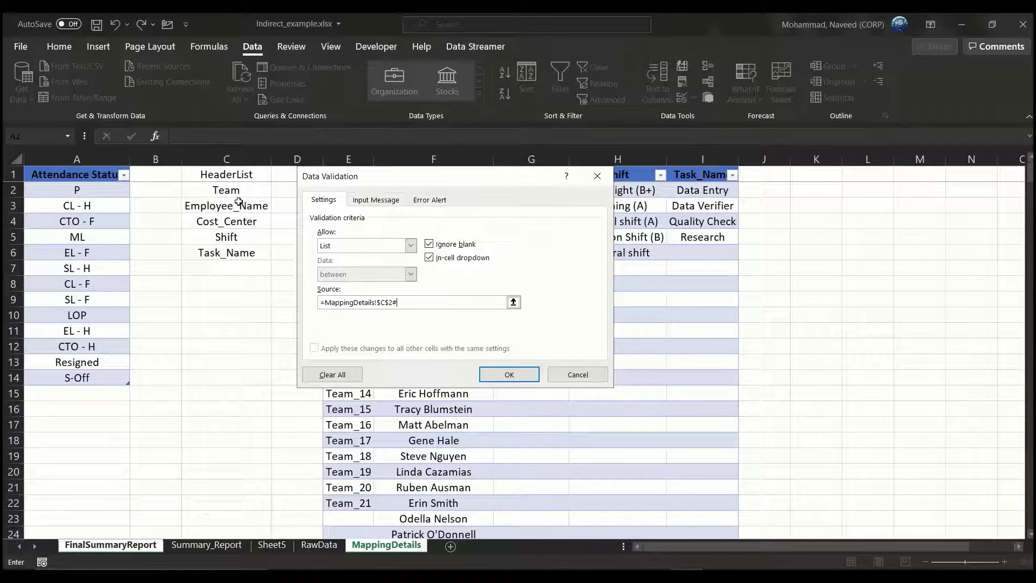
pyautogui.click(509, 374)
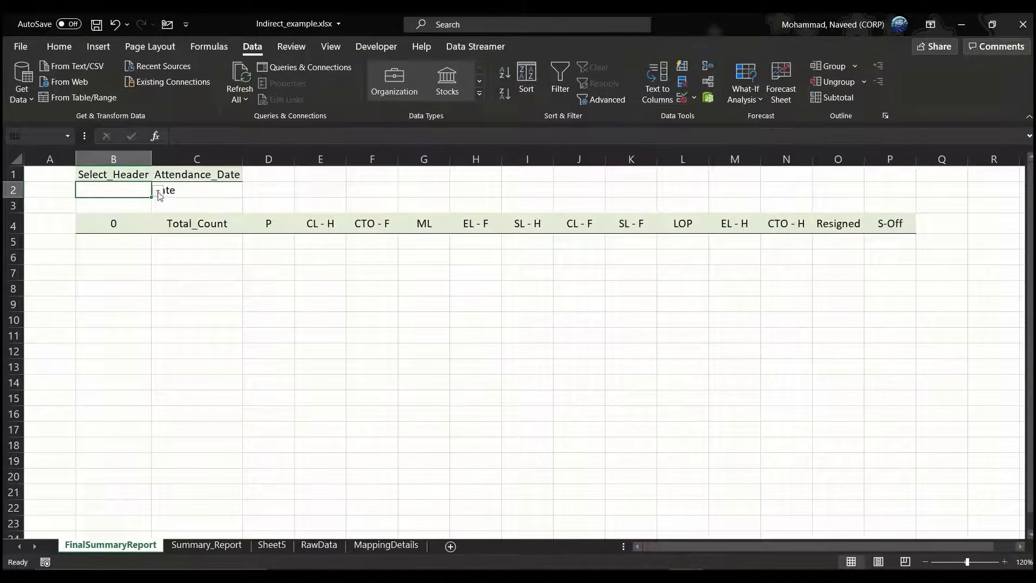
# Try the B2 dropdown with Task_Name, check the linked header in B4, and choose Cost_Center instead.
pyautogui.click(156, 192)
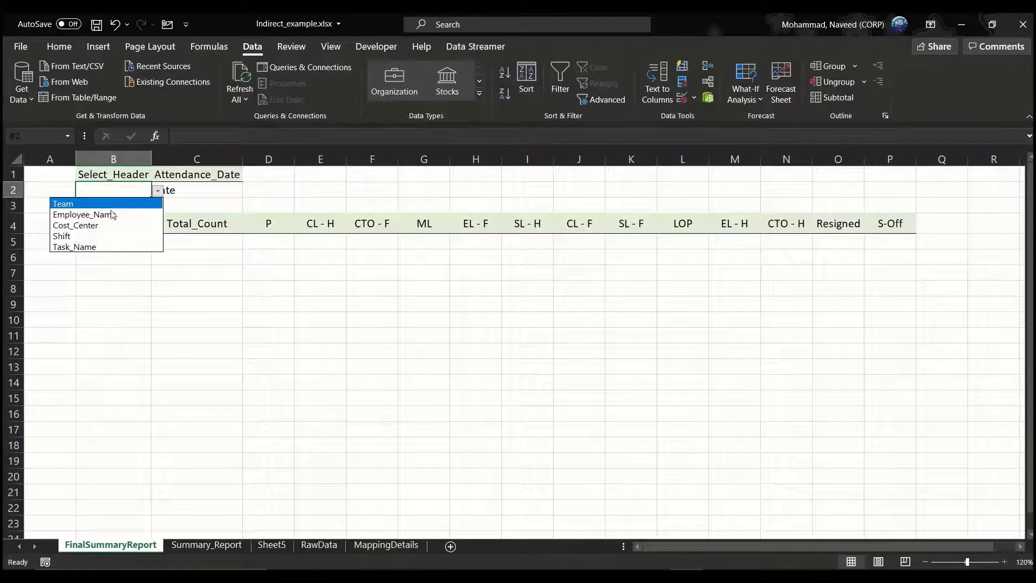
pyautogui.click(104, 248)
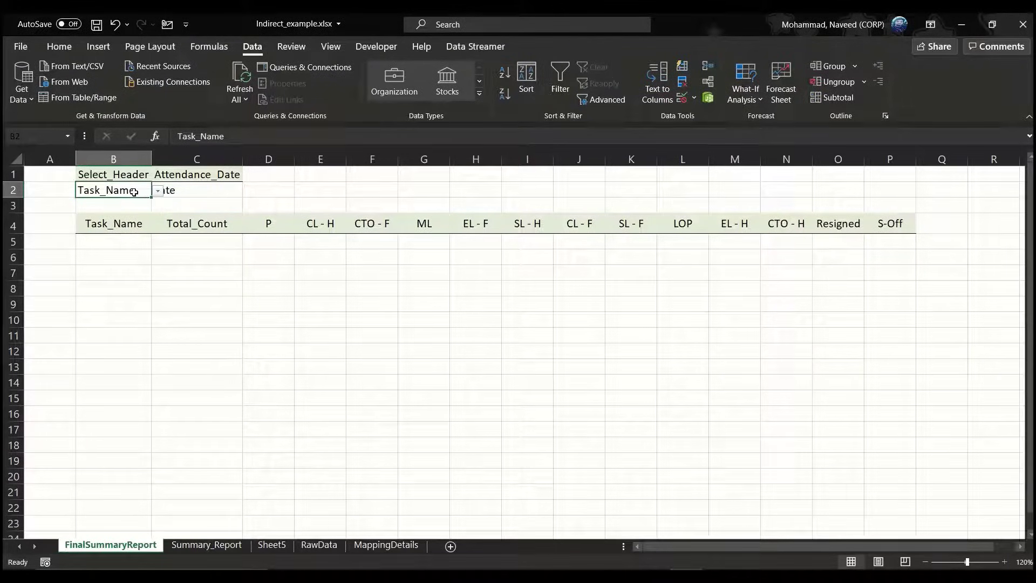
pyautogui.click(128, 224)
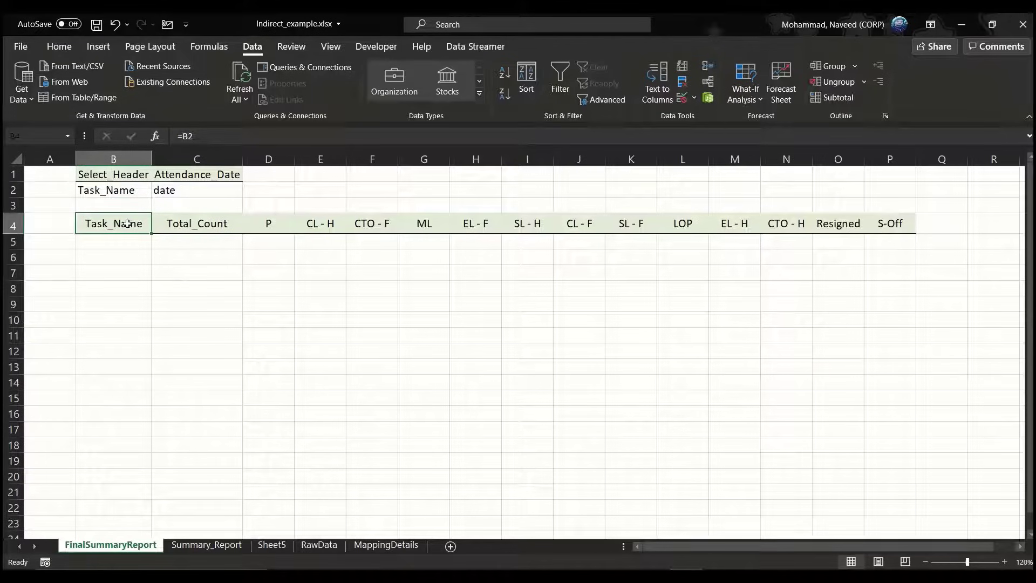
pyautogui.click(130, 192)
pyautogui.click(158, 192)
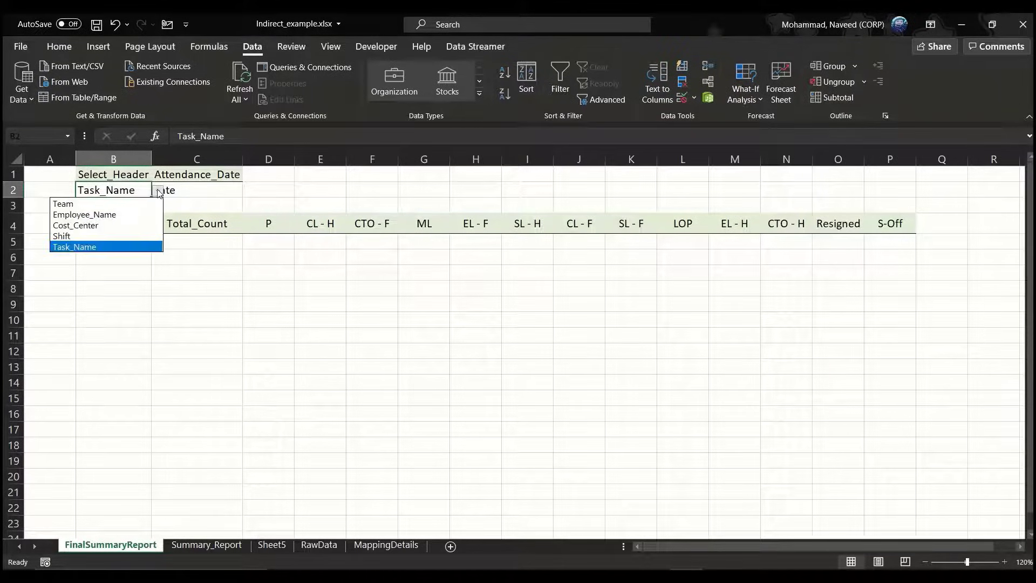
pyautogui.click(110, 227)
# Enter the date 2/8/2022 in C2 under Attendance_Date.
pyautogui.click(197, 188)
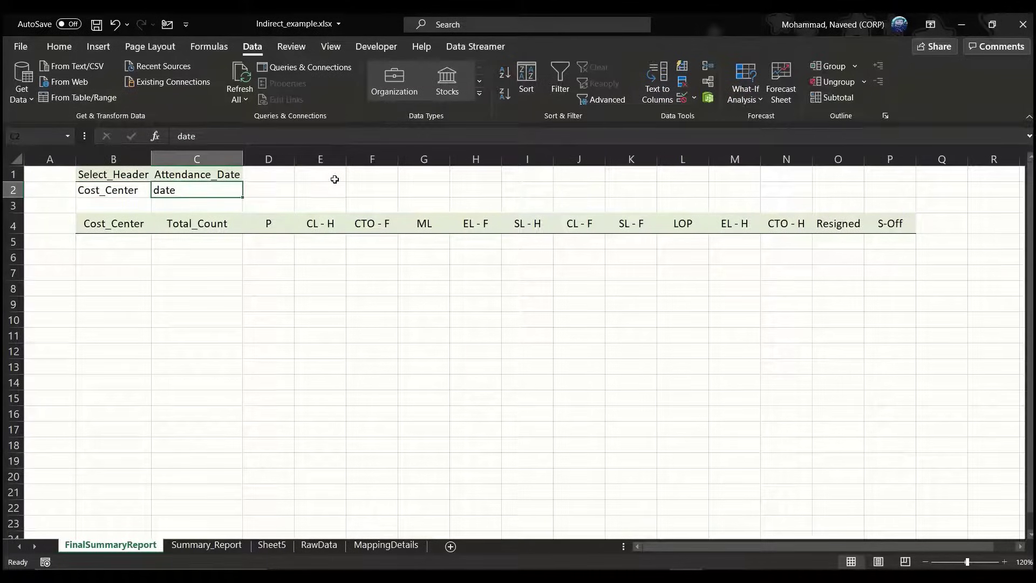
pyautogui.write('2/9/2022')
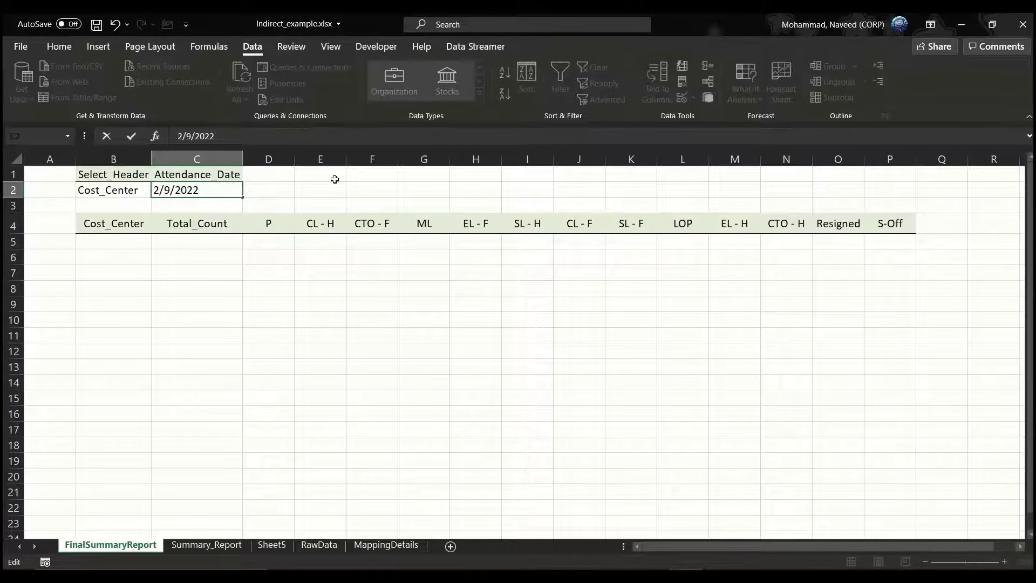
pyautogui.hotkey('shift', 'Right')
pyautogui.write('8')
pyautogui.press('Return')
pyautogui.press('Up')
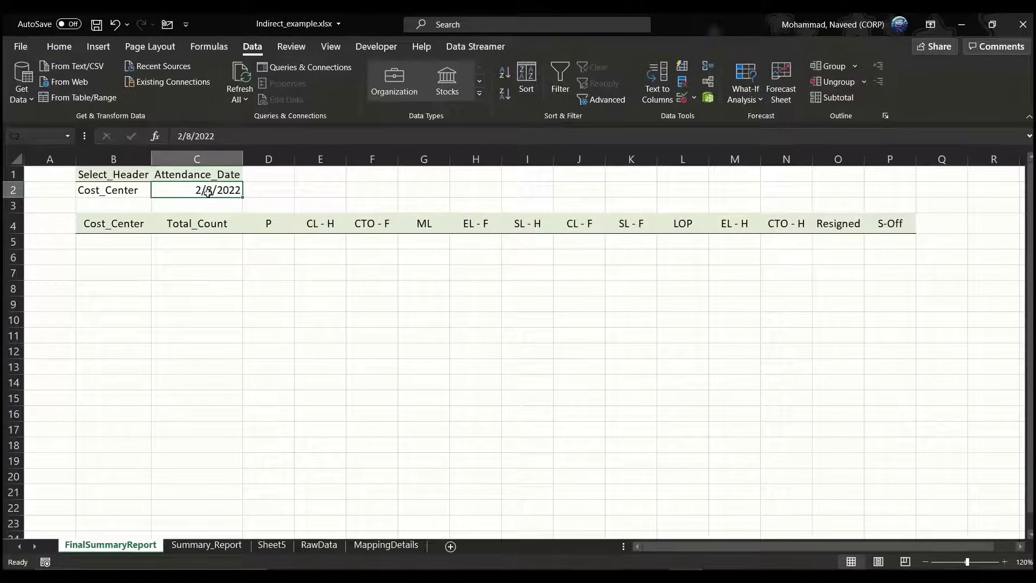
# Compare the Cost_Center selection and the report rows below B4 with the Cost_Center entries in G2:G9 on MappingDetails.
pyautogui.click(122, 190)
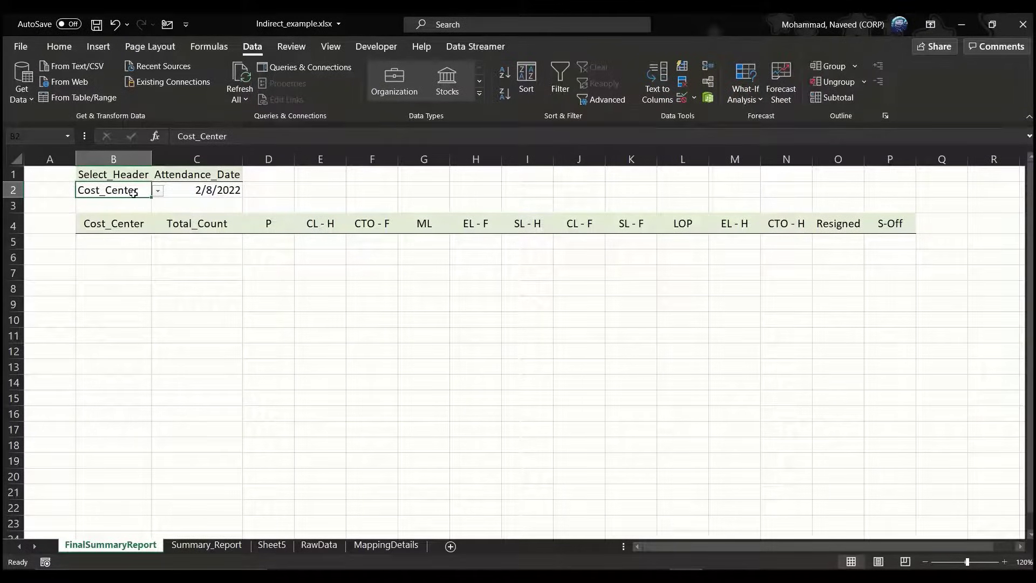
pyautogui.moveTo(116, 241); pyautogui.dragTo(109, 390)
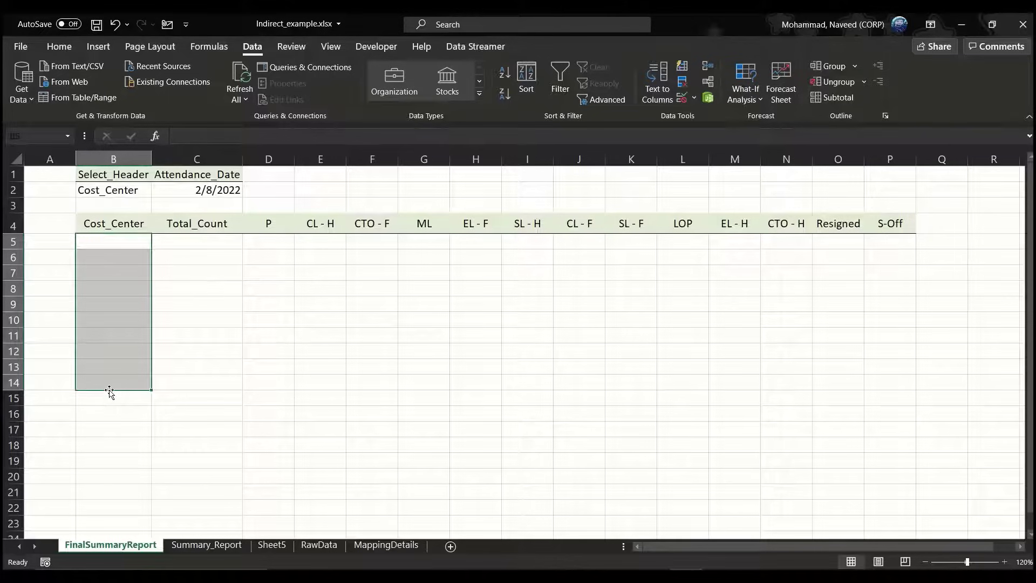
pyautogui.click(122, 267)
pyautogui.click(124, 191)
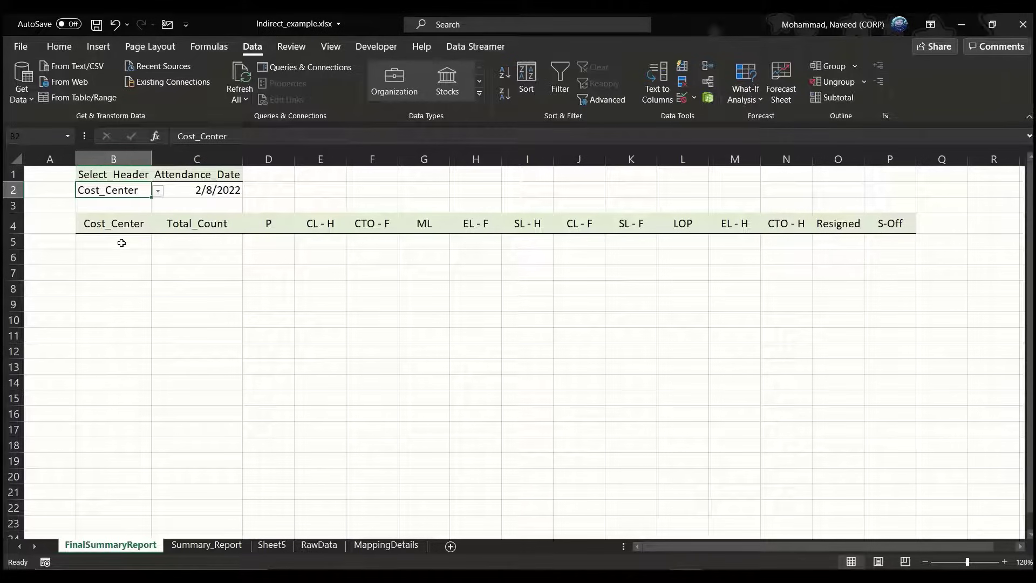
pyautogui.moveTo(121, 243); pyautogui.dragTo(112, 346)
pyautogui.click(121, 336)
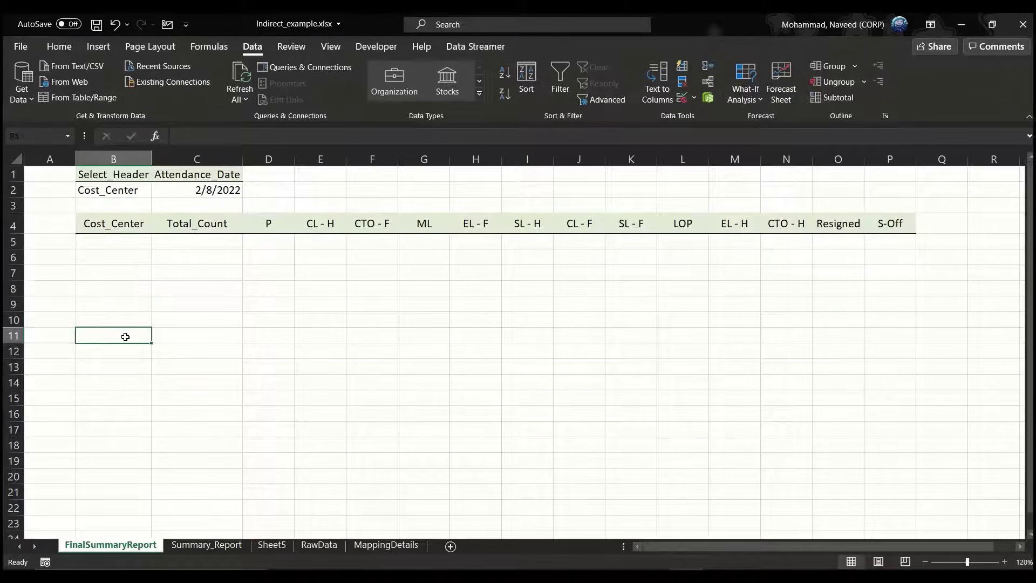
pyautogui.click(386, 545)
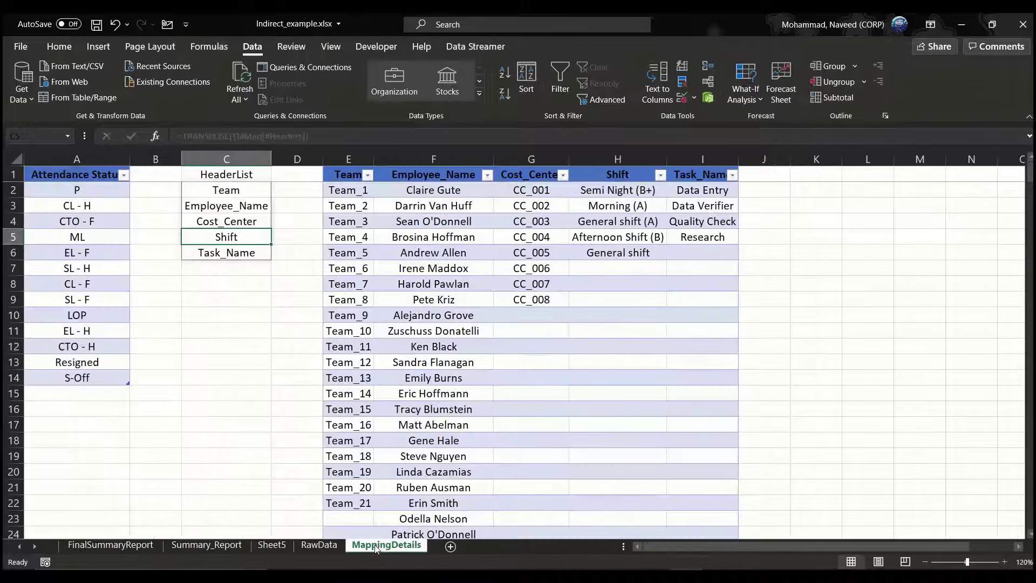
pyautogui.moveTo(532, 189); pyautogui.dragTo(539, 299)
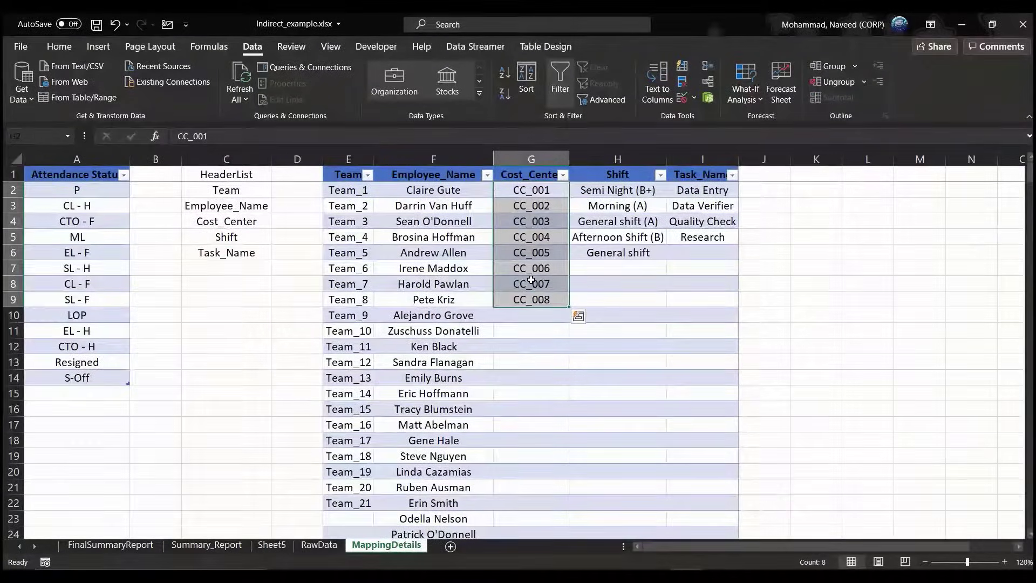
pyautogui.click(110, 544)
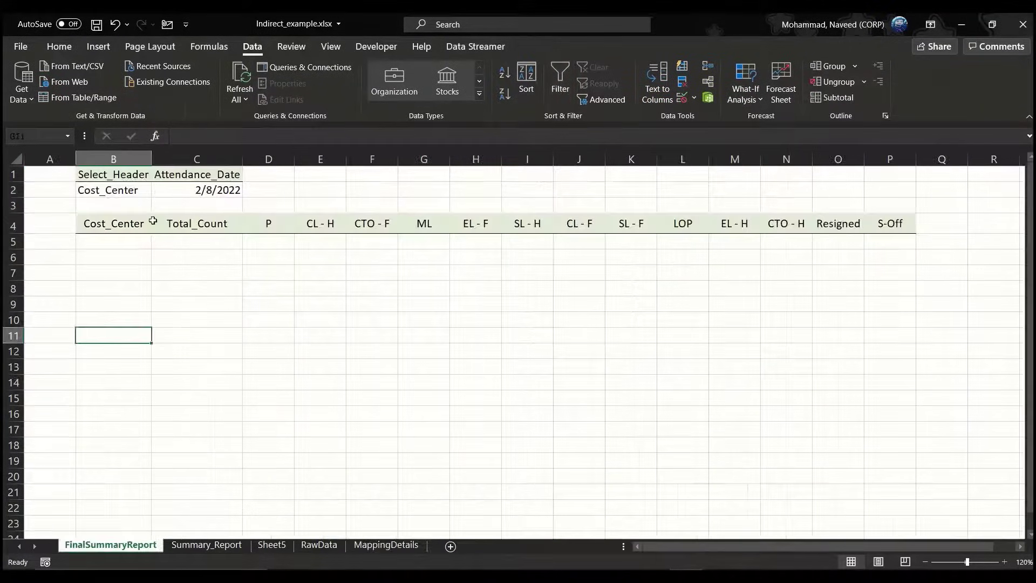
# Choose Shift in the B2 dropdown and look over the rows below B4 and the Shift column on MappingDetails.
pyautogui.click(137, 194)
pyautogui.click(157, 192)
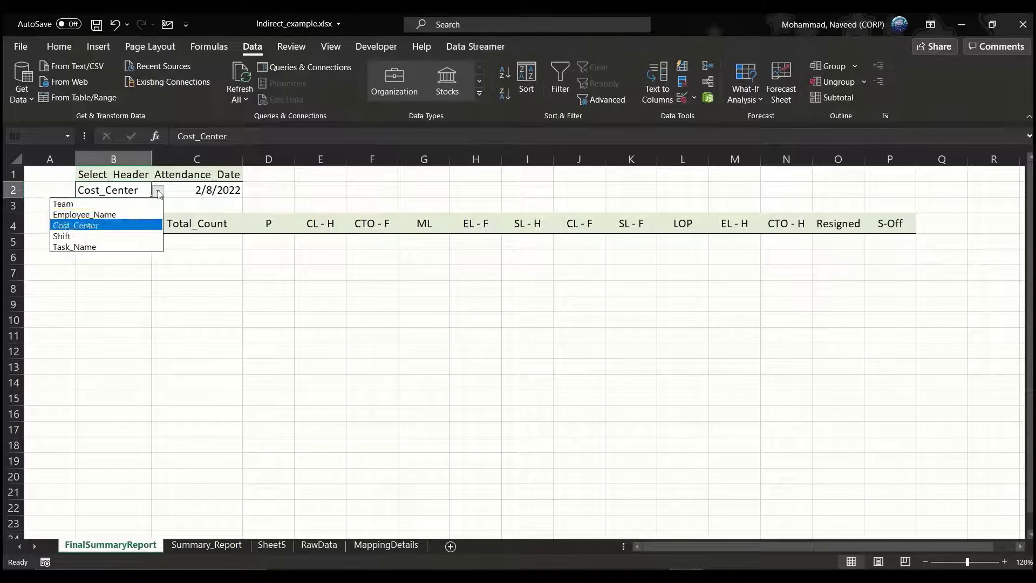
pyautogui.click(105, 237)
pyautogui.moveTo(114, 240); pyautogui.dragTo(110, 331)
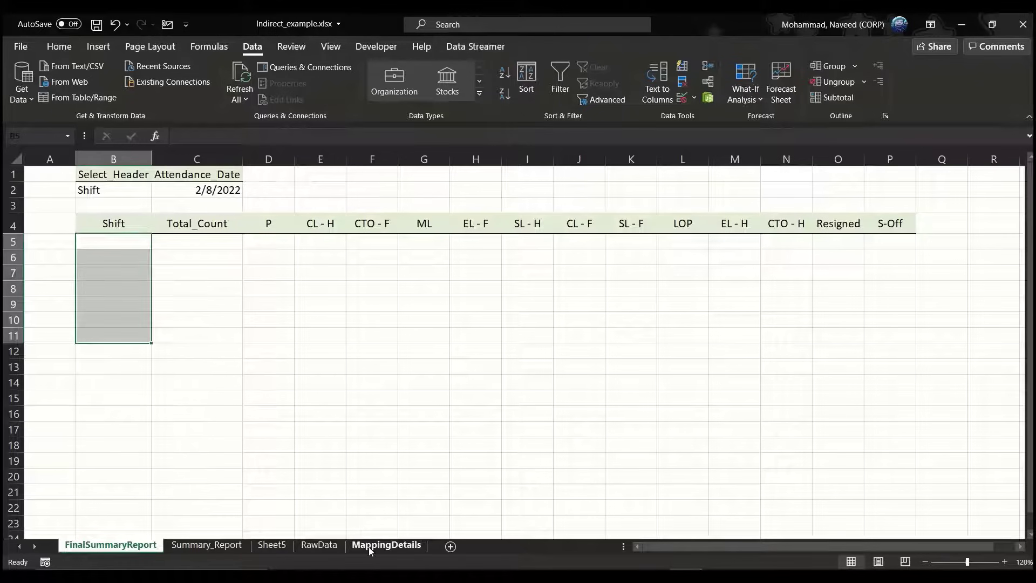
pyautogui.click(386, 544)
pyautogui.click(642, 192)
pyautogui.click(110, 545)
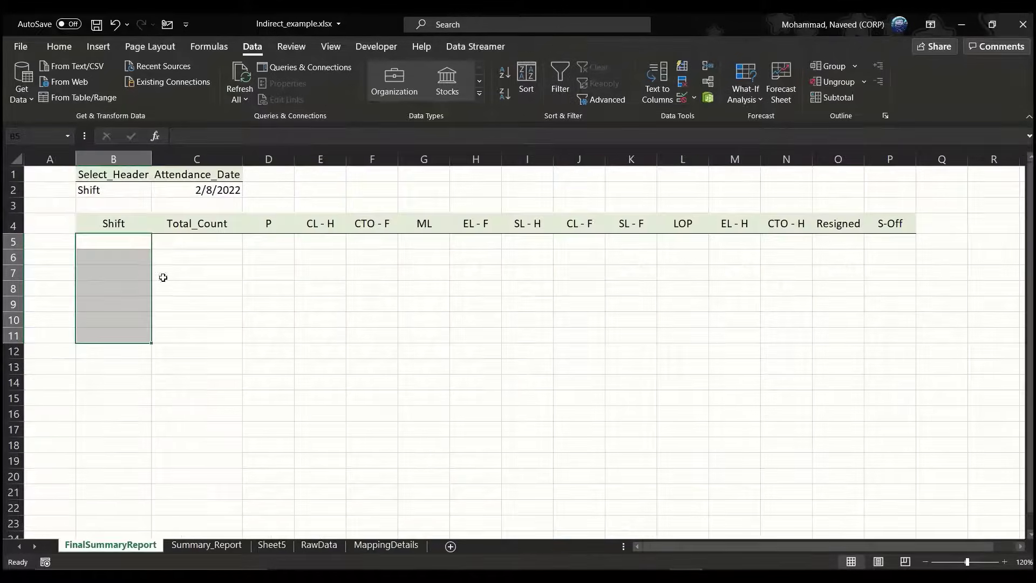
# Enter =TblMap[Shift] in B5 to list the mapping table's shifts, and fit column B's width to its contents.
pyautogui.click(128, 244)
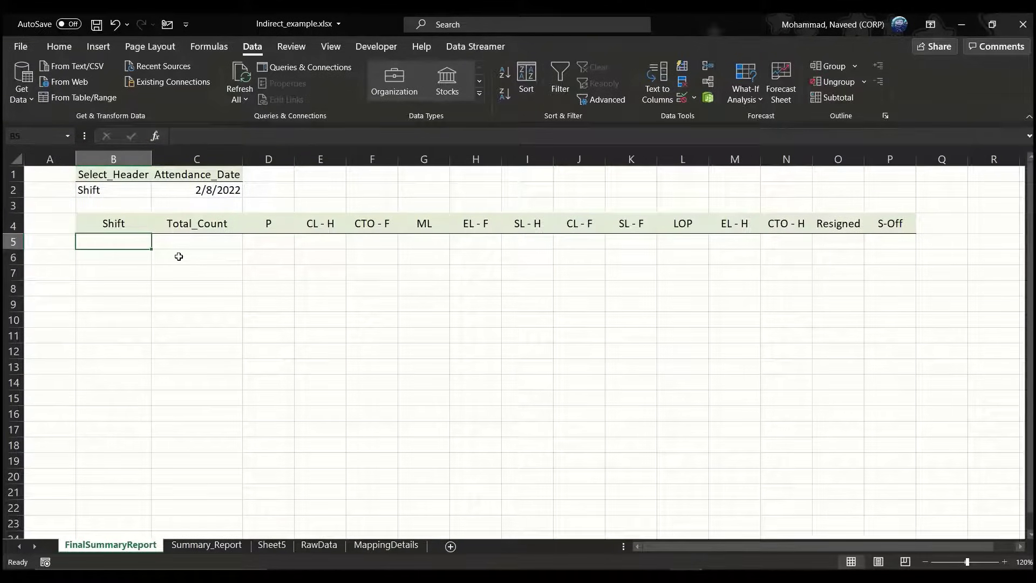
pyautogui.write('=')
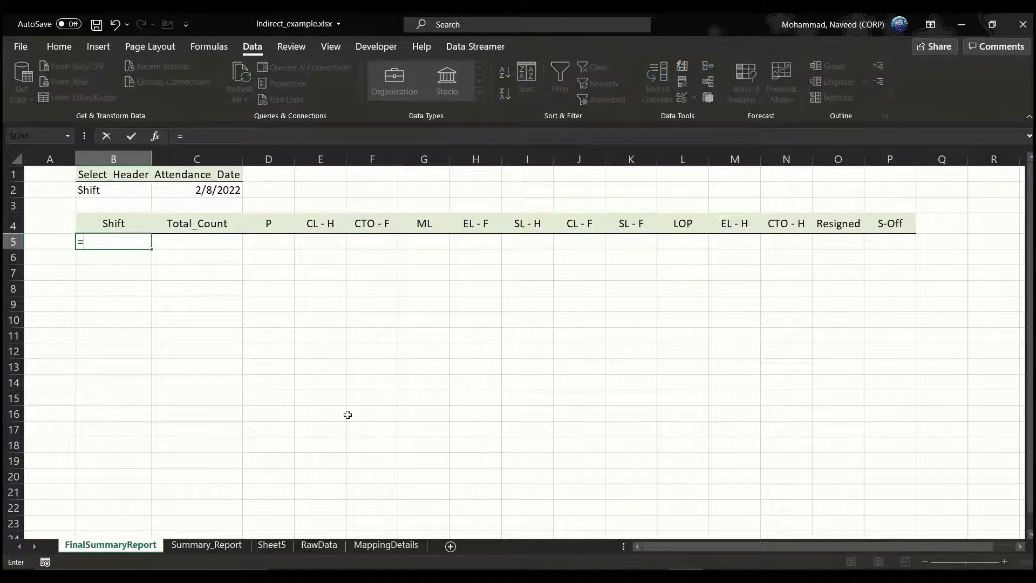
pyautogui.click(386, 545)
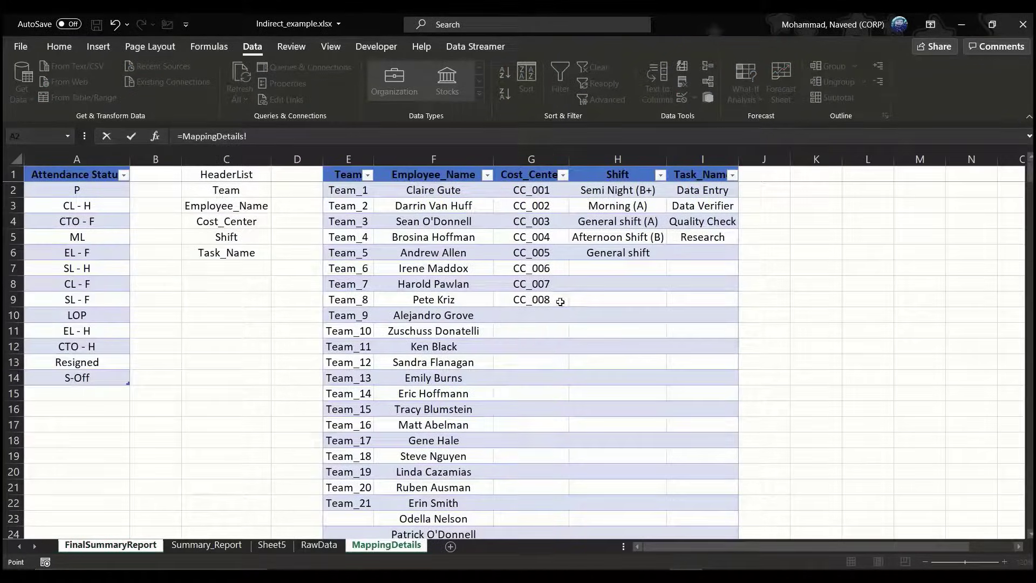
pyautogui.click(629, 191)
pyautogui.click(619, 167)
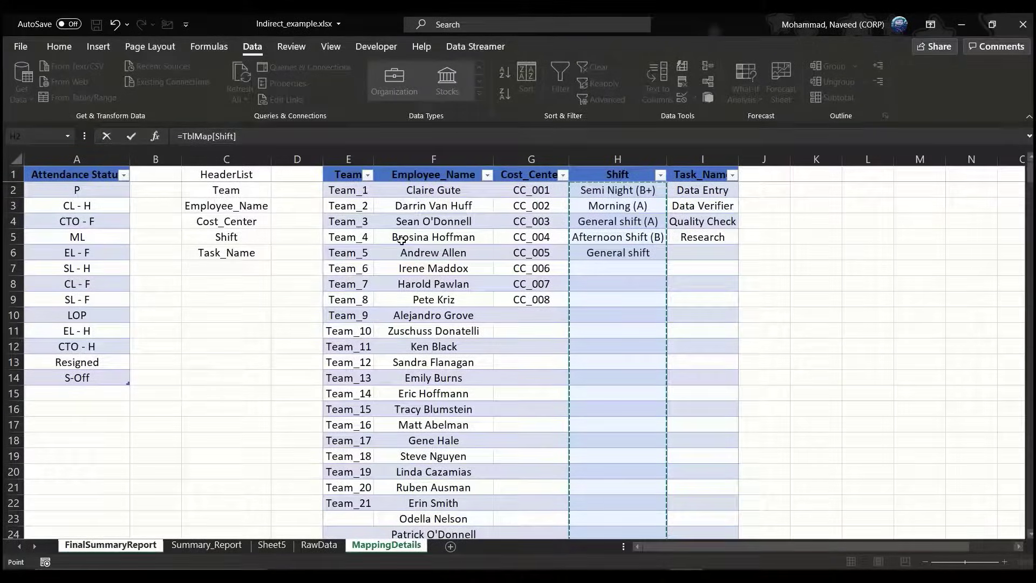
pyautogui.press('Return')
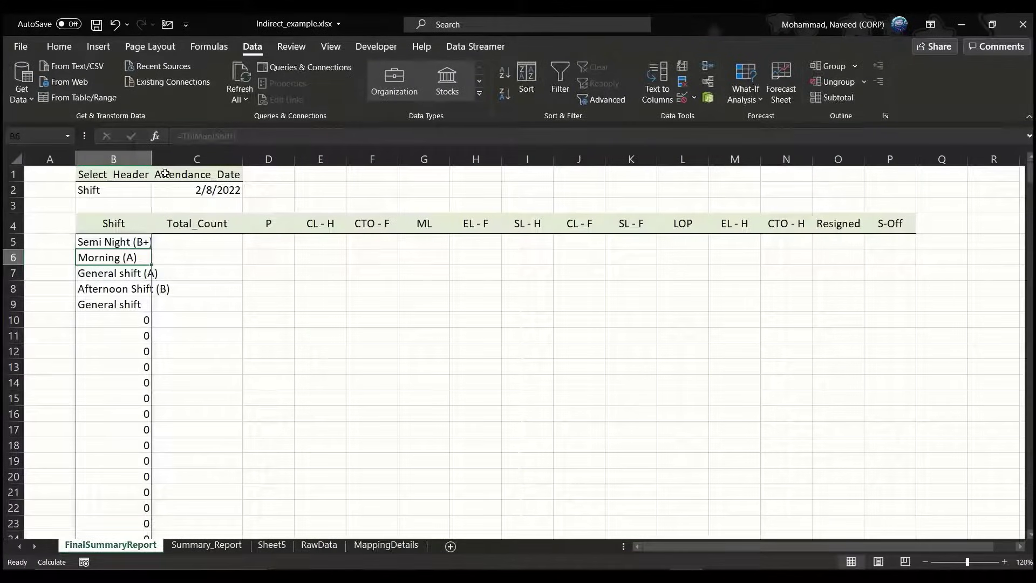
pyautogui.doubleClick(151, 158)
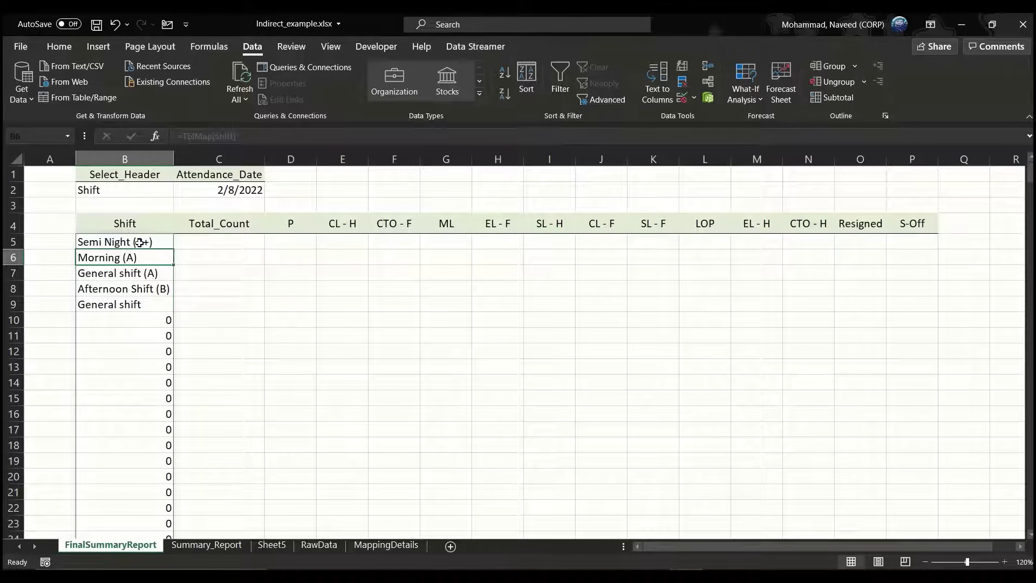
# Check the shift entries from B5 down and open the list of header choices in B2.
pyautogui.moveTo(140, 242); pyautogui.dragTo(139, 327)
pyautogui.click(152, 284)
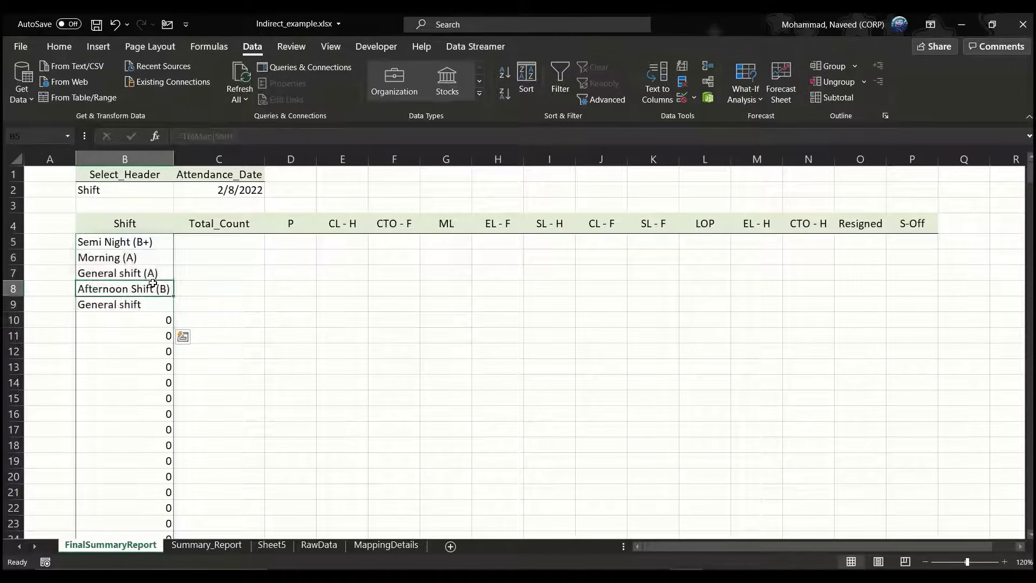
pyautogui.click(163, 188)
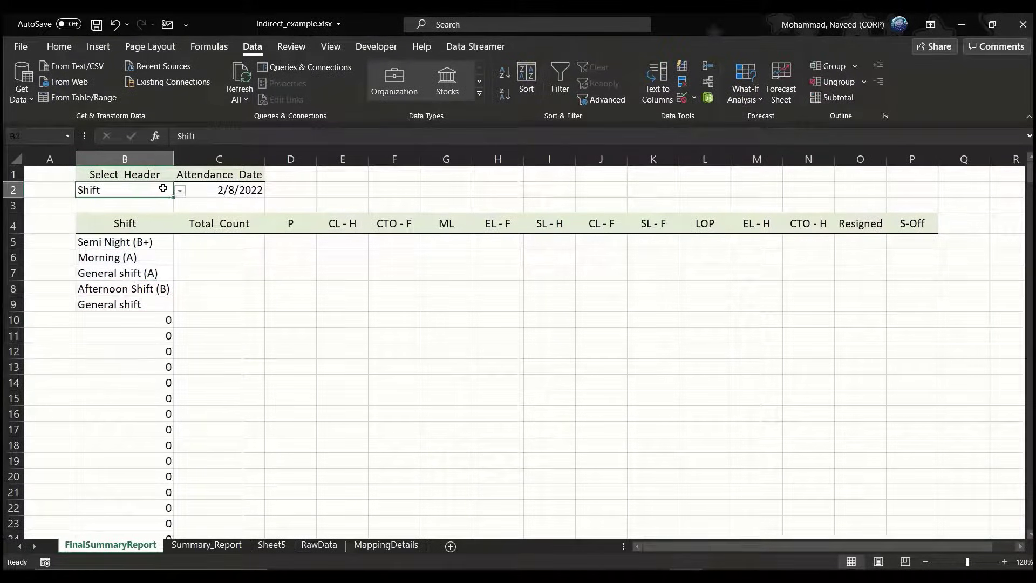
pyautogui.click(179, 191)
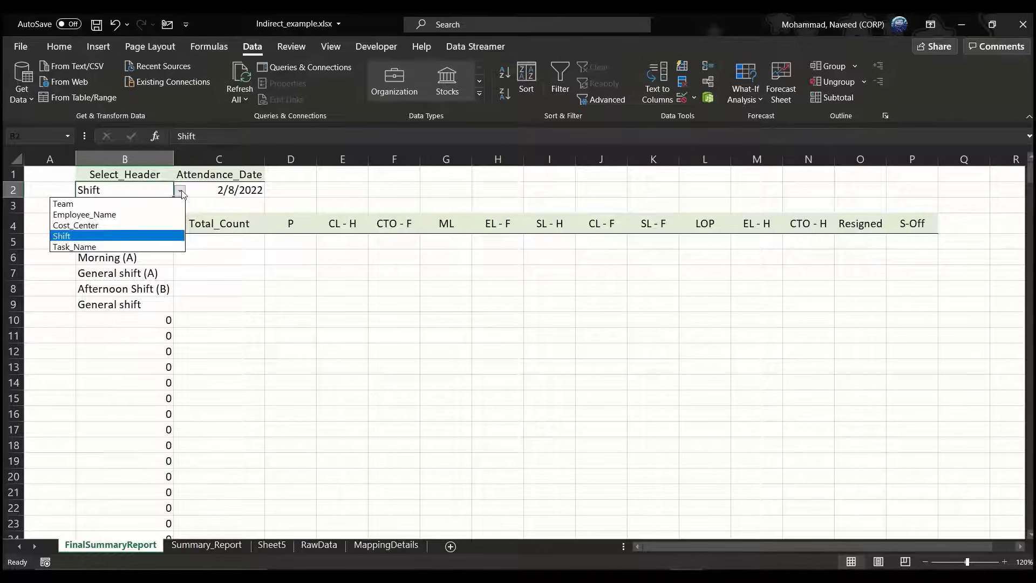
# Set the header selection in B2 to Task_Name and check the list under it in column B.
pyautogui.click(119, 247)
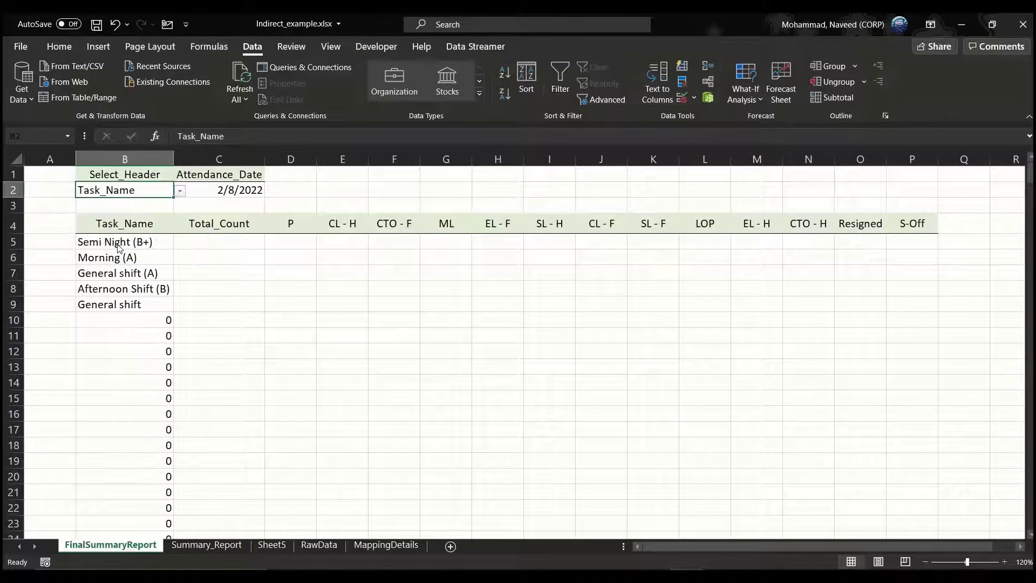
pyautogui.moveTo(129, 243); pyautogui.dragTo(135, 334)
# Edit the formula in B5 so that its opening part becomes the quoted text "TblMap[".
pyautogui.click(153, 246)
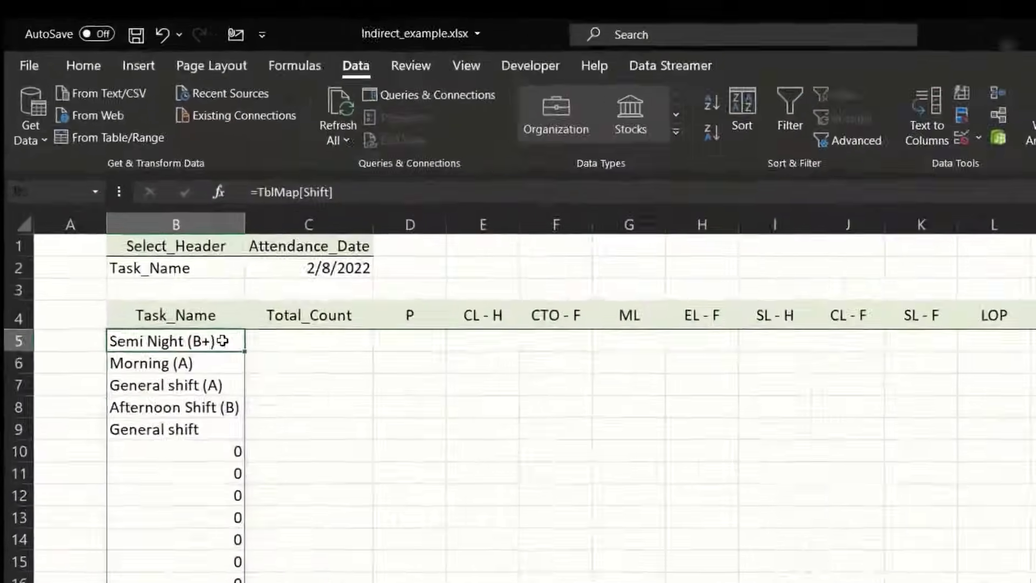
pyautogui.press('F2')
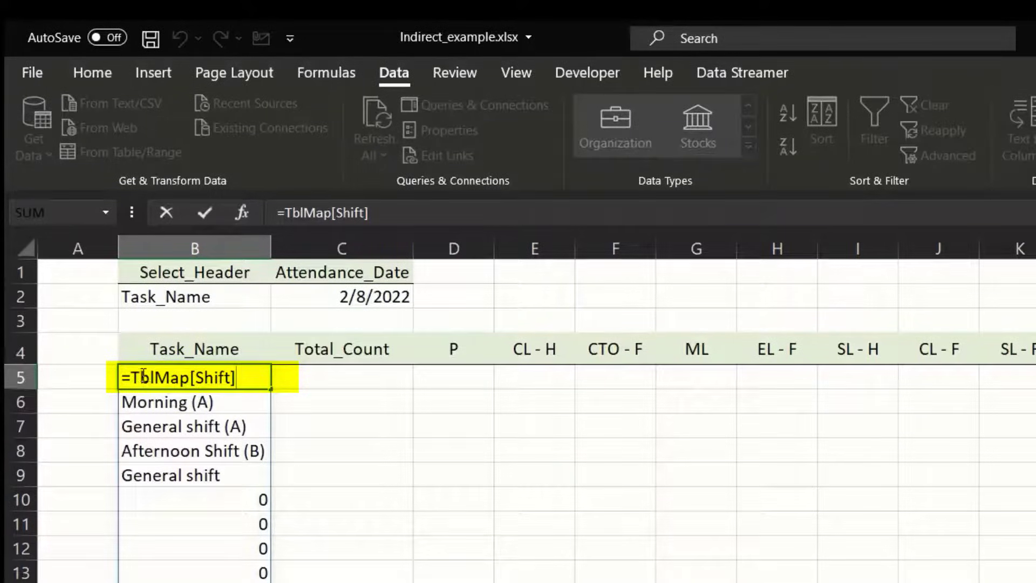
pyautogui.moveTo(135, 376); pyautogui.dragTo(187, 380)
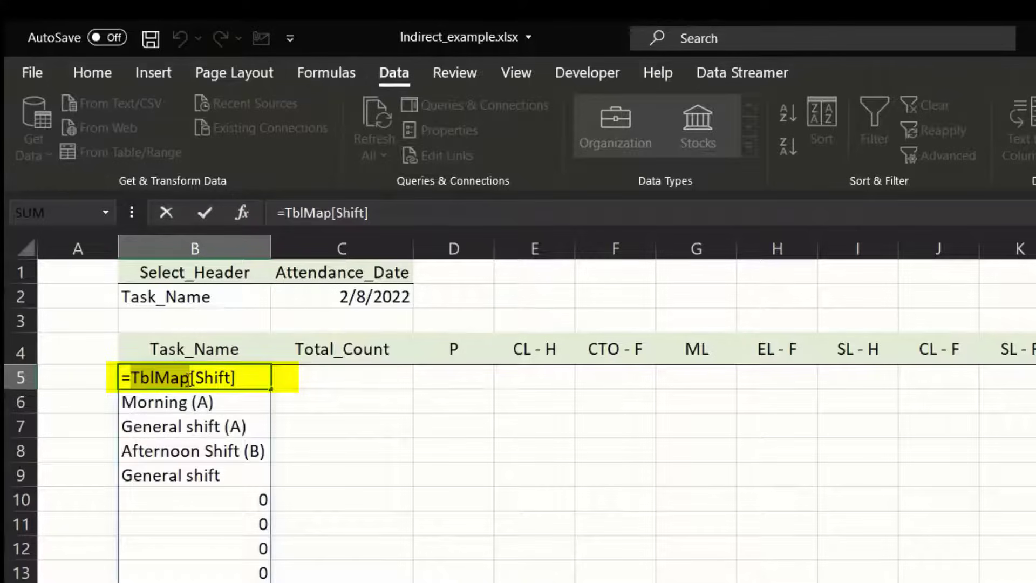
pyautogui.moveTo(198, 373); pyautogui.dragTo(231, 376)
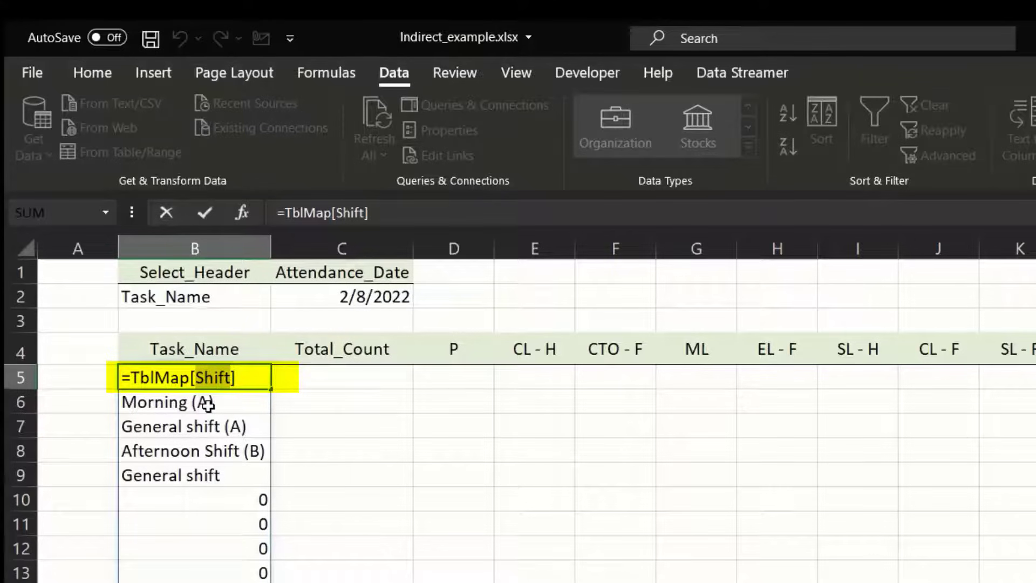
pyautogui.press('Home')
pyautogui.press('Right')
pyautogui.write('"')
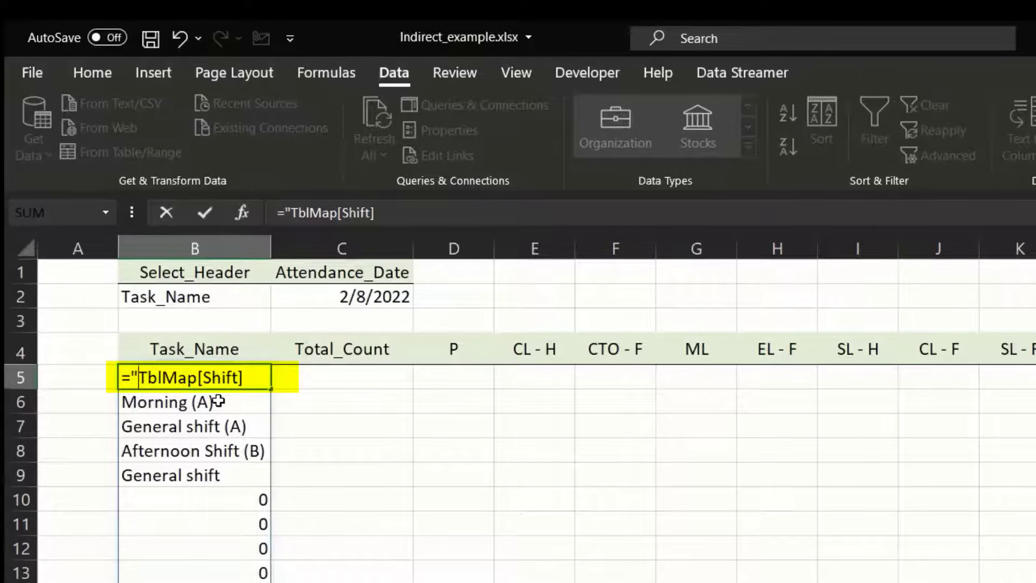
pyautogui.press('Right')
pyautogui.press('Right')
pyautogui.press('Right')
pyautogui.press('Right')
pyautogui.press('Right')
pyautogui.press('Right')
pyautogui.press('Right')
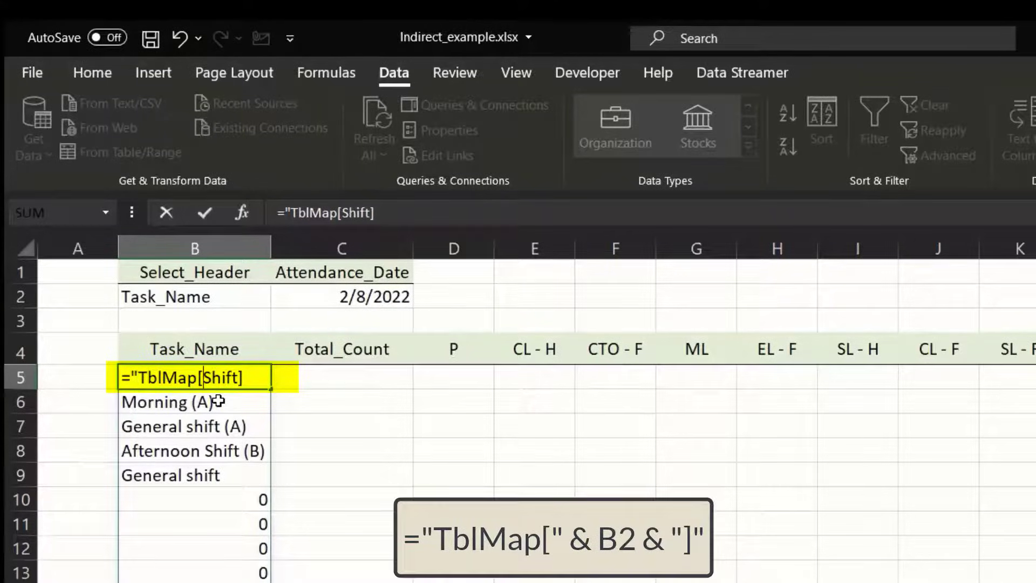
pyautogui.write('"')
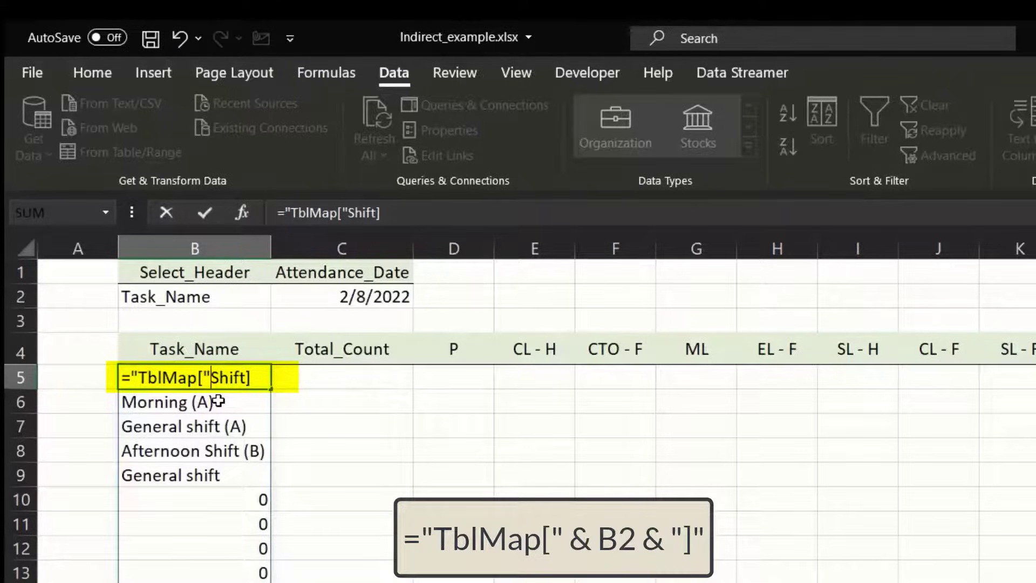
# Replace the fixed column name Shift in B5's formula with a joined reference to cell B2.
pyautogui.write(' &')
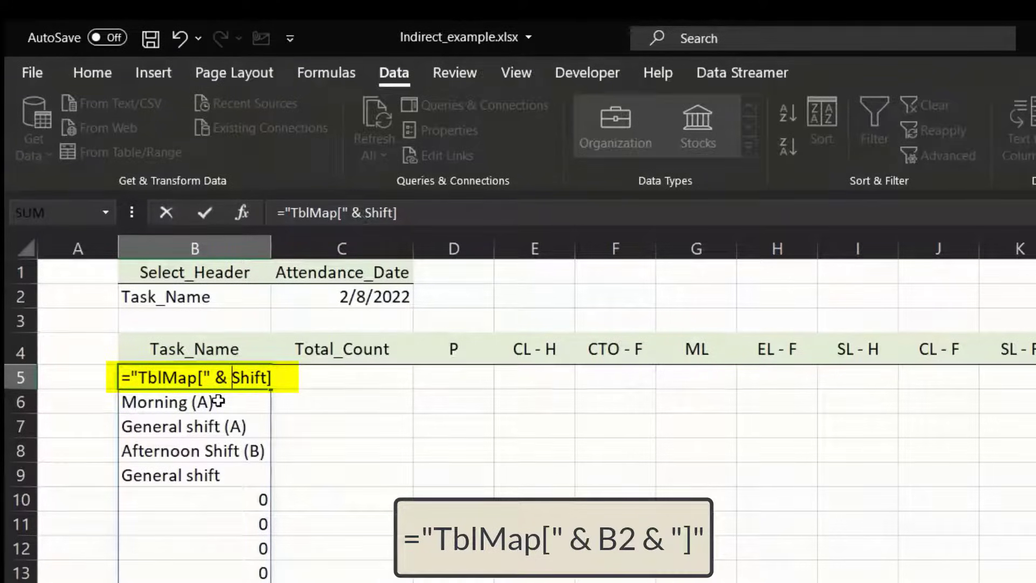
pyautogui.hotkey('shift', 'Right')
pyautogui.hotkey('shift', 'Right')
pyautogui.hotkey('shift', 'Right')
pyautogui.hotkey('shift', 'Right')
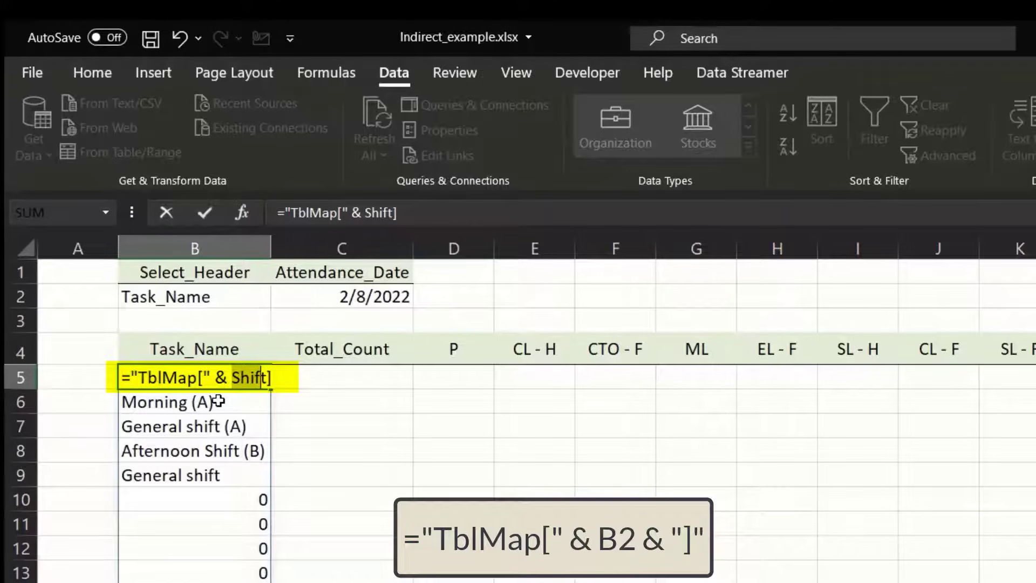
pyautogui.hotkey('shift', 'Right')
pyautogui.press('BackSpace')
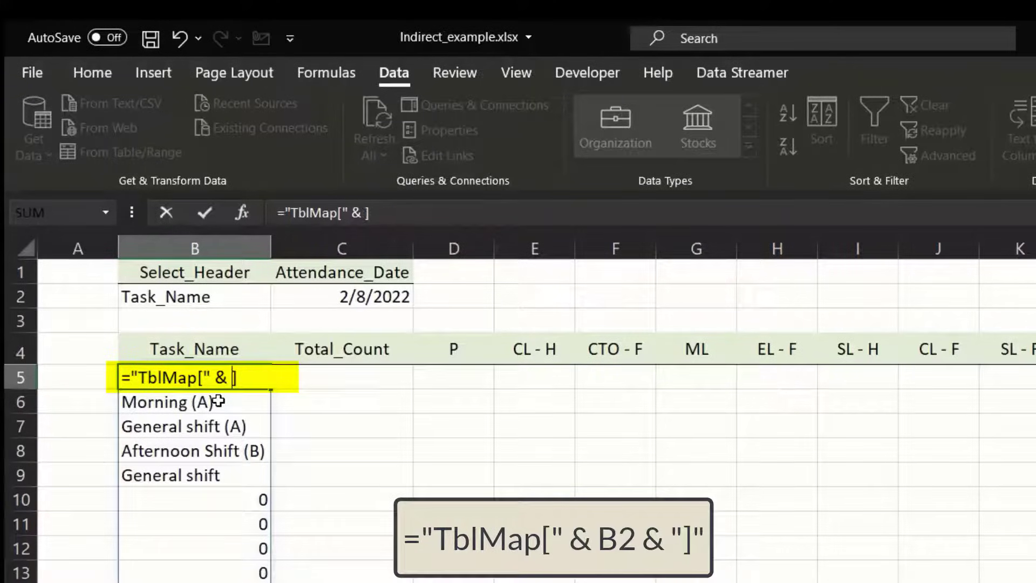
pyautogui.click(205, 300)
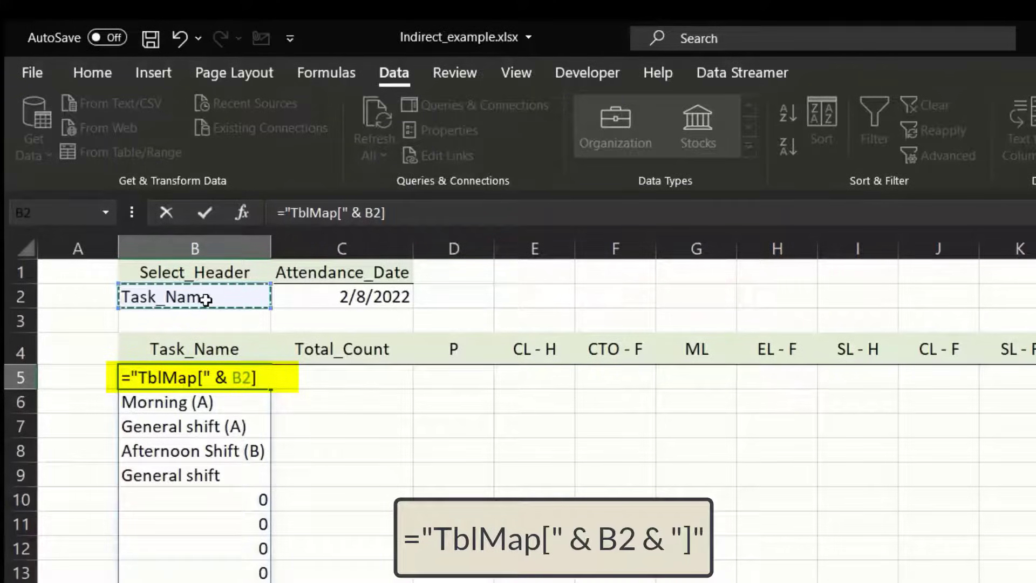
# Complete B5's formula as ="TblMap[" & B2 & "]" and fit column B's width to its contents.
pyautogui.write('& ]')
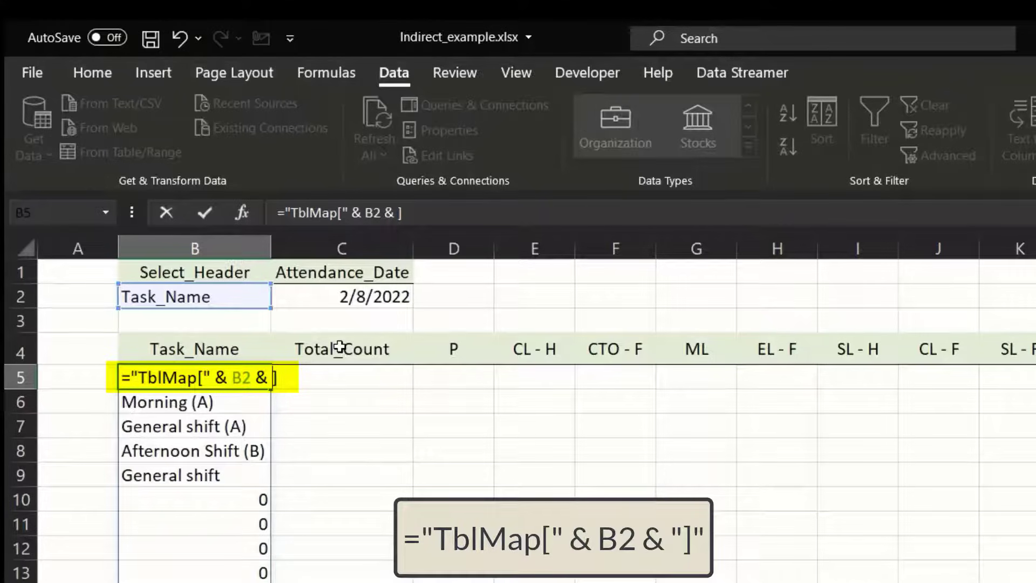
pyautogui.press('BackSpace')
pyautogui.write('"]"')
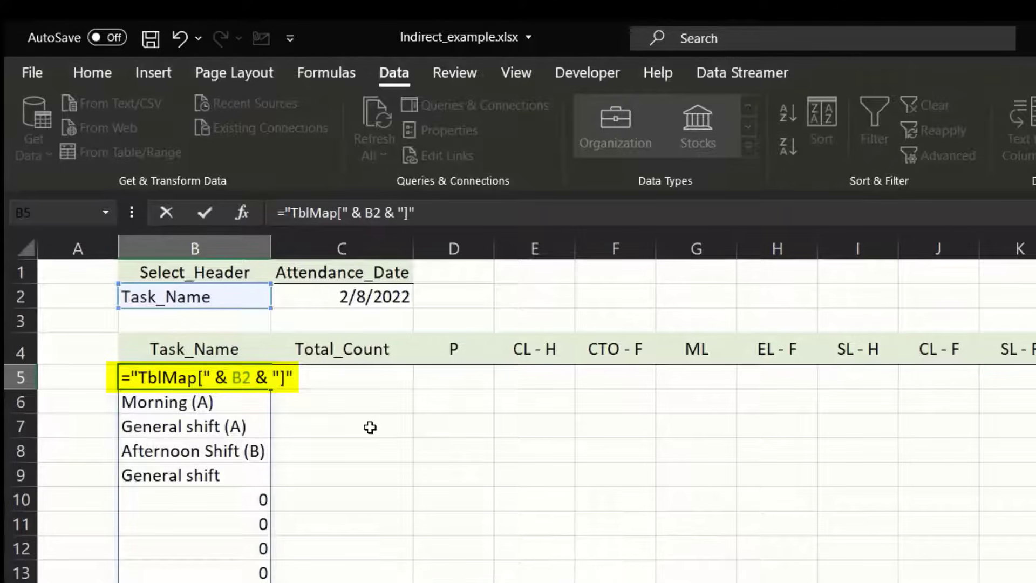
pyautogui.press('Return')
pyautogui.press('Up')
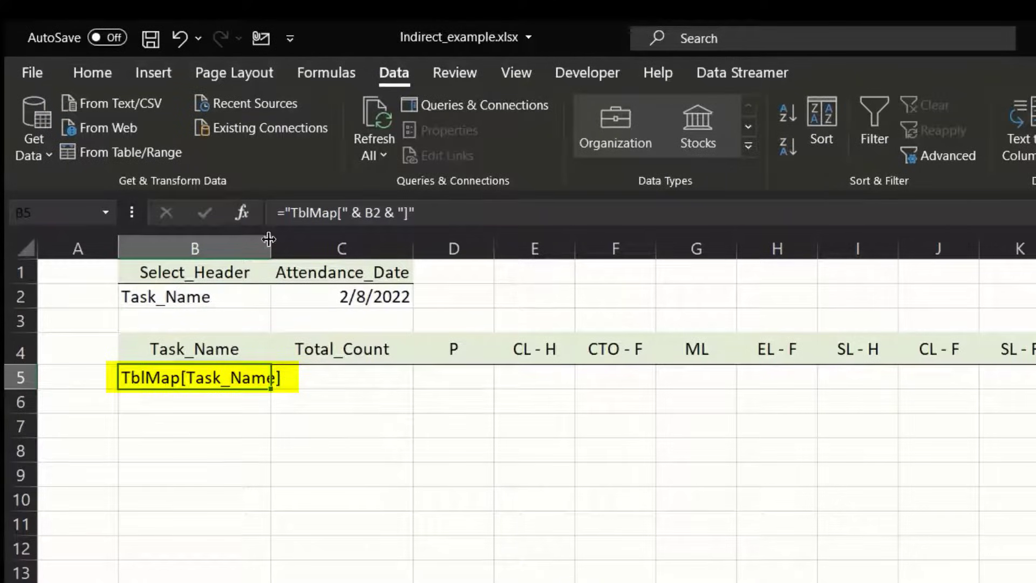
pyautogui.doubleClick(270, 239)
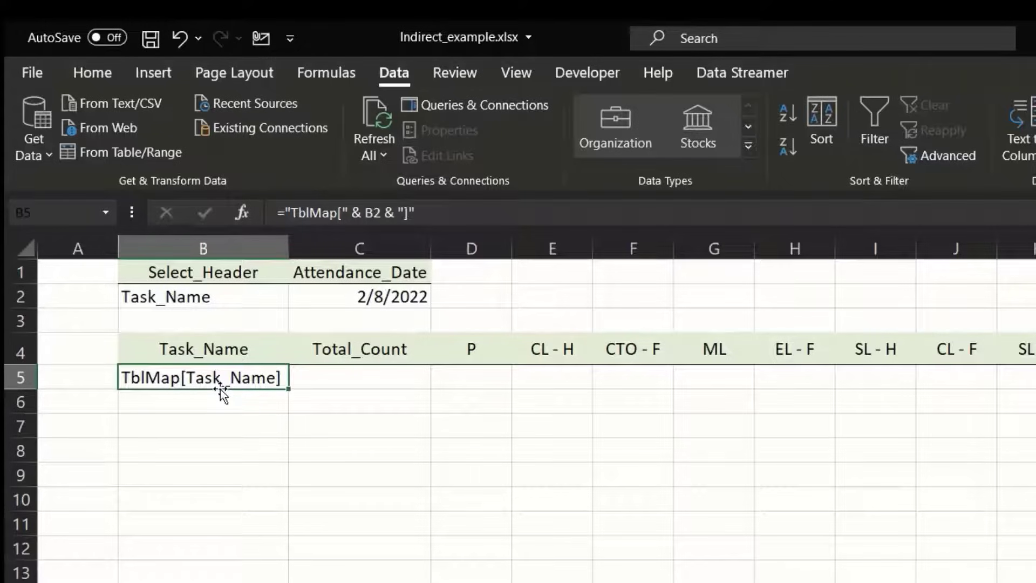
# Change the header selection in B2 to Cost_Center.
pyautogui.click(278, 294)
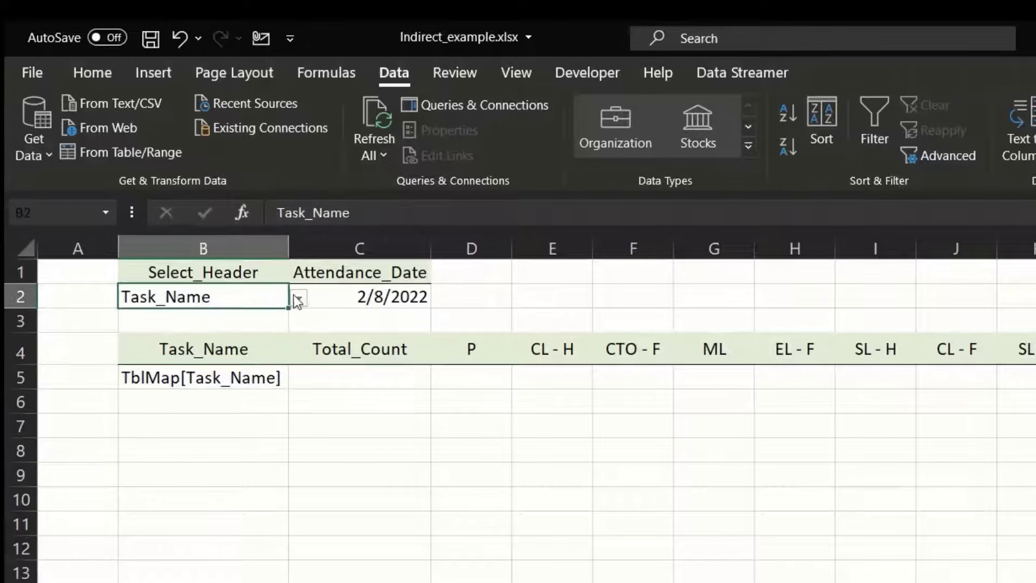
pyautogui.click(297, 298)
pyautogui.click(215, 354)
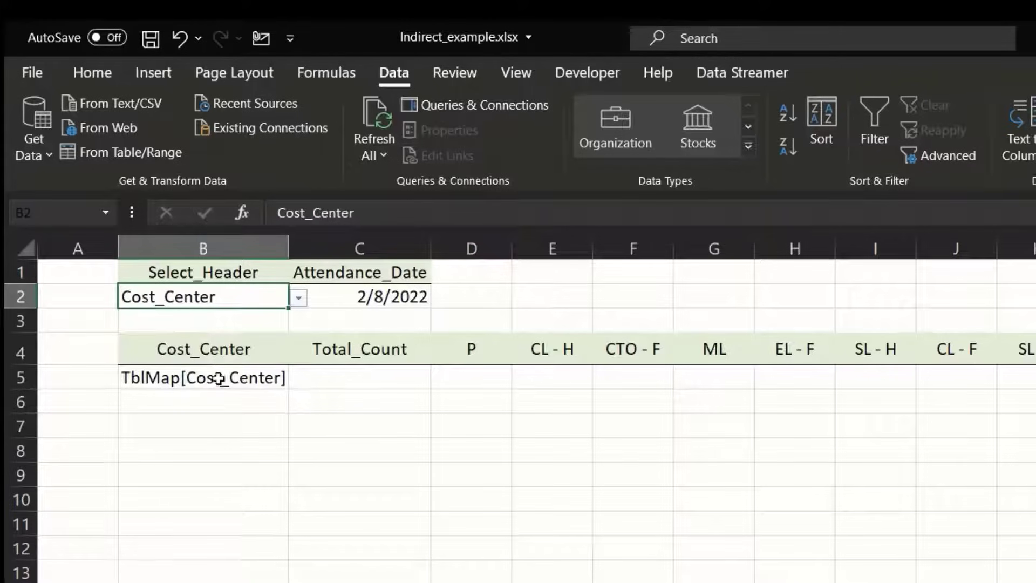
# Wrap the text reference in B5 in the INDIRECT function, giving =INDIRECT("TblMap[" & B2 & "]").
pyautogui.click(251, 376)
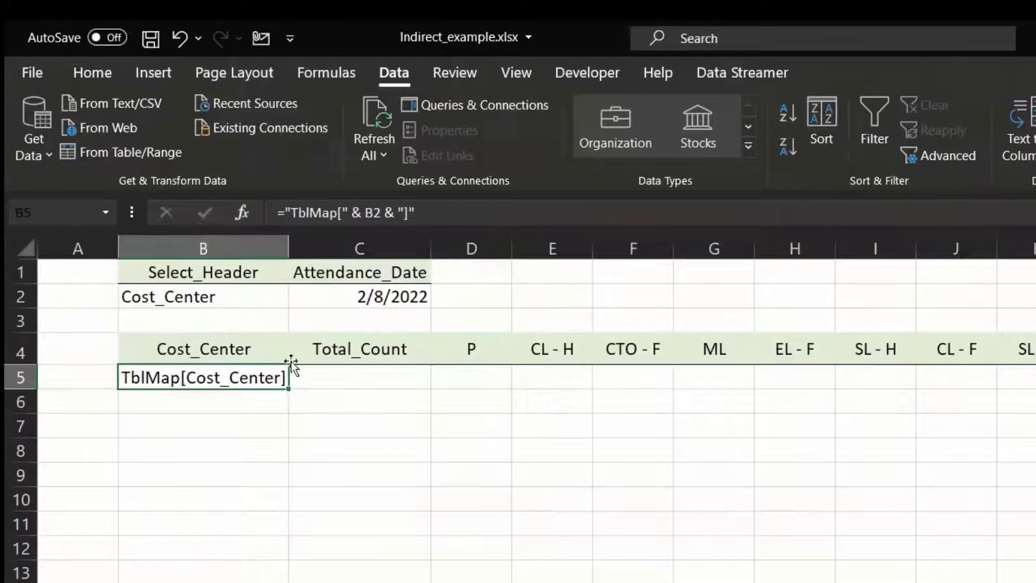
pyautogui.press('F2')
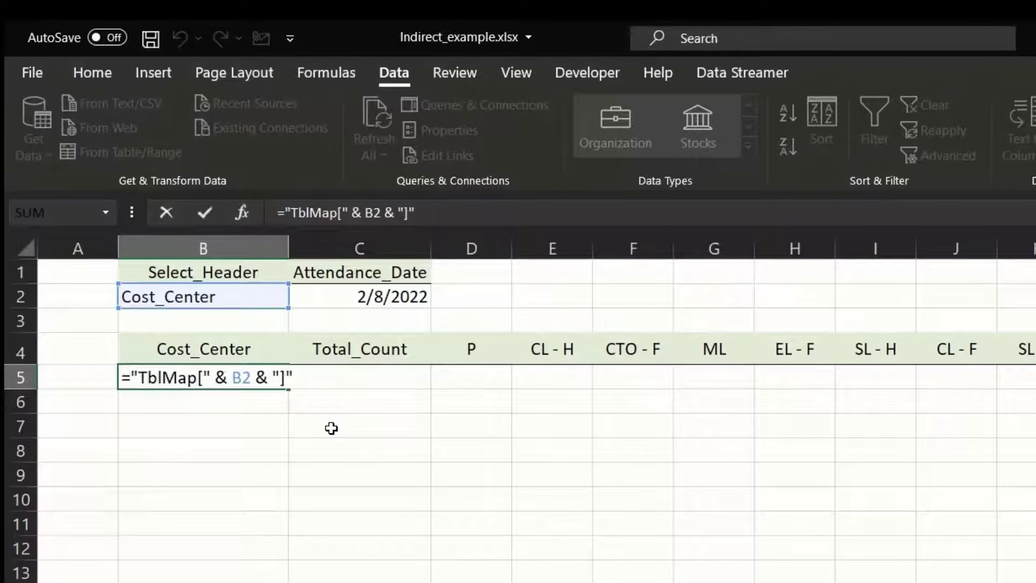
pyautogui.press('Left')
pyautogui.press('Left')
pyautogui.press('Left')
pyautogui.press('Left')
pyautogui.press('Left')
pyautogui.press('Left')
pyautogui.press('Left')
pyautogui.press('Left')
pyautogui.press('Left')
pyautogui.press('Left')
pyautogui.press('Left')
pyautogui.press('Left')
pyautogui.press('Left')
pyautogui.press('Left')
pyautogui.press('Left')
pyautogui.press('Left')
pyautogui.press('Left')
pyautogui.press('Left')
pyautogui.press('Left')
pyautogui.press('Left')
pyautogui.write('indi')
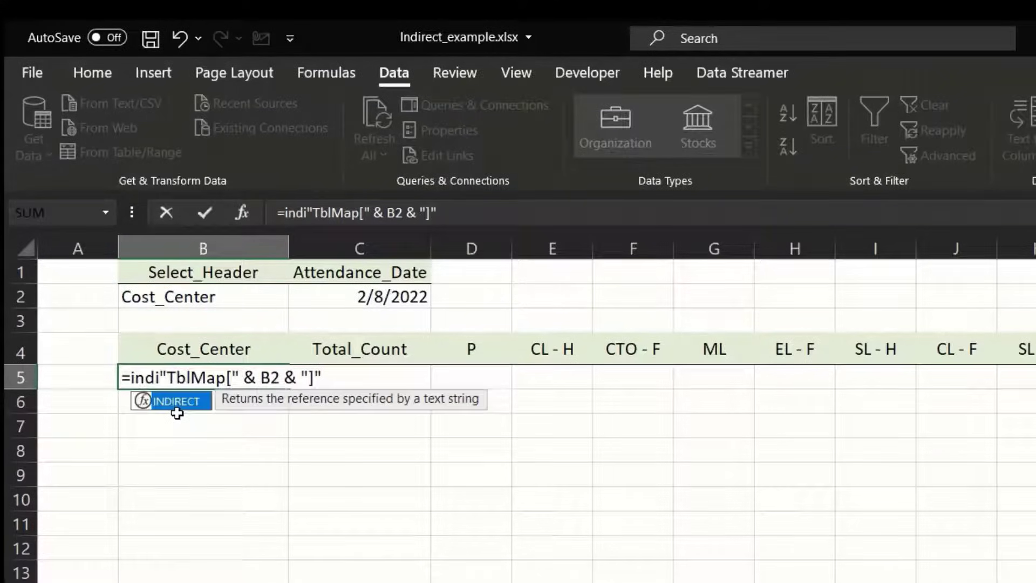
pyautogui.press('Tab')
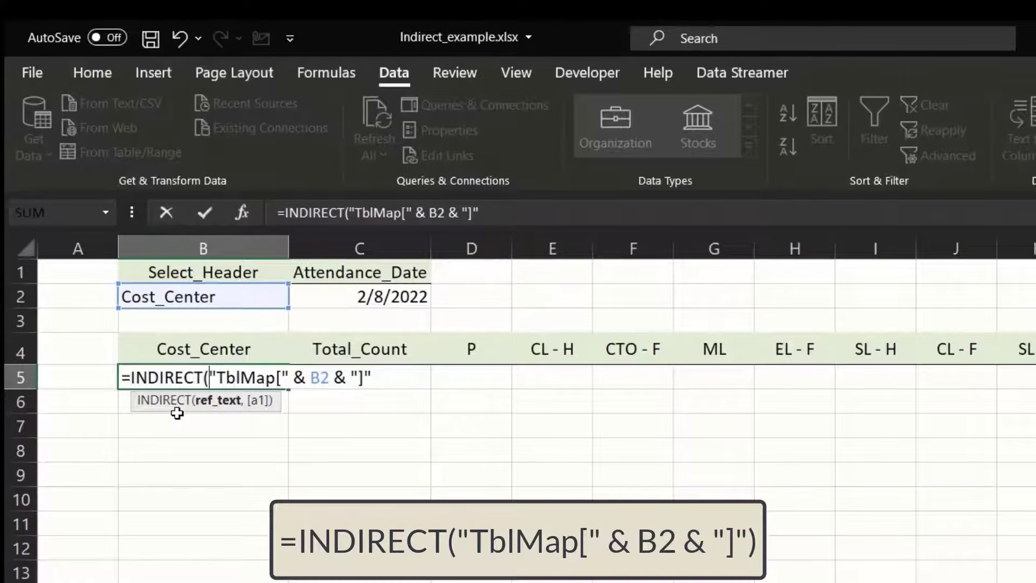
pyautogui.click(375, 370)
pyautogui.write(')')
pyautogui.press('Return')
pyautogui.press('Up')
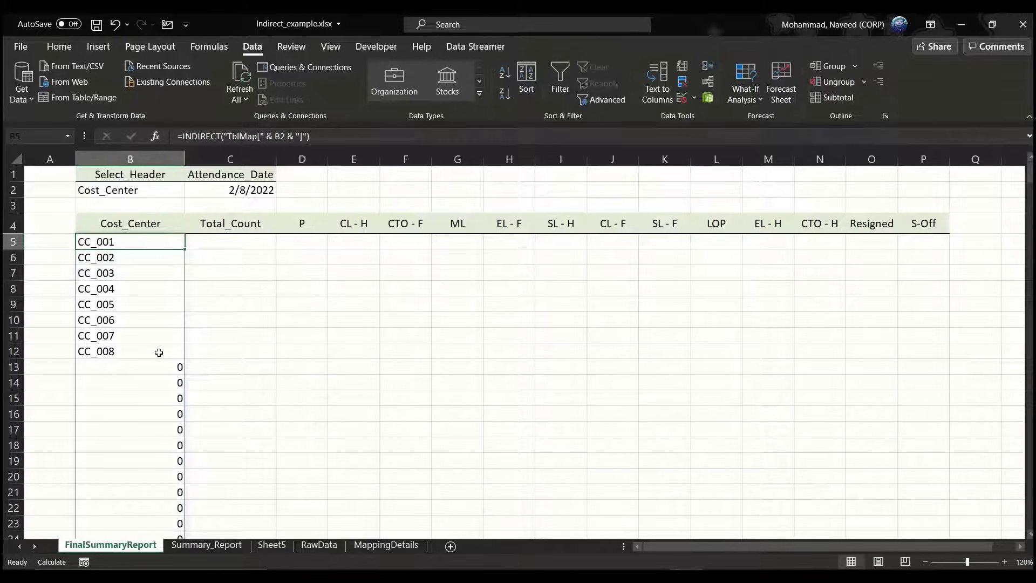
# Switch the header selection in B2 to Task_Name and check the list returned in column B.
pyautogui.click(173, 194)
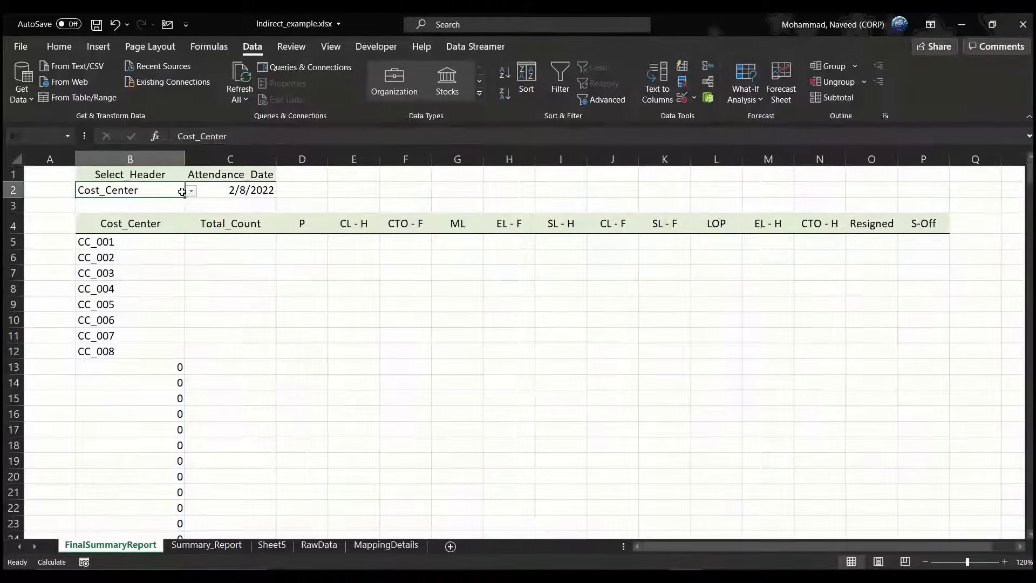
pyautogui.click(192, 192)
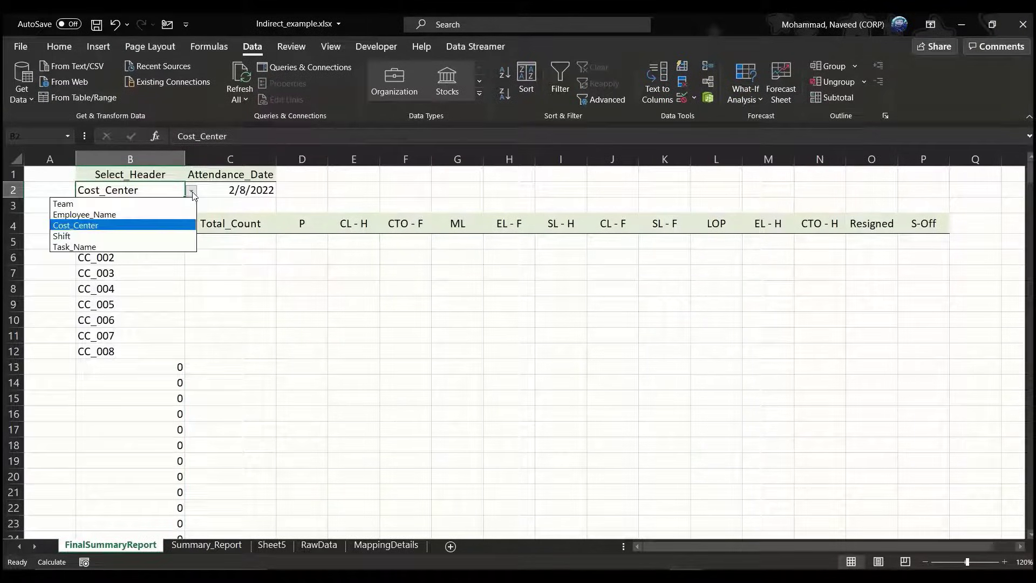
pyautogui.click(118, 247)
pyautogui.moveTo(130, 243); pyautogui.dragTo(131, 365)
pyautogui.click(145, 318)
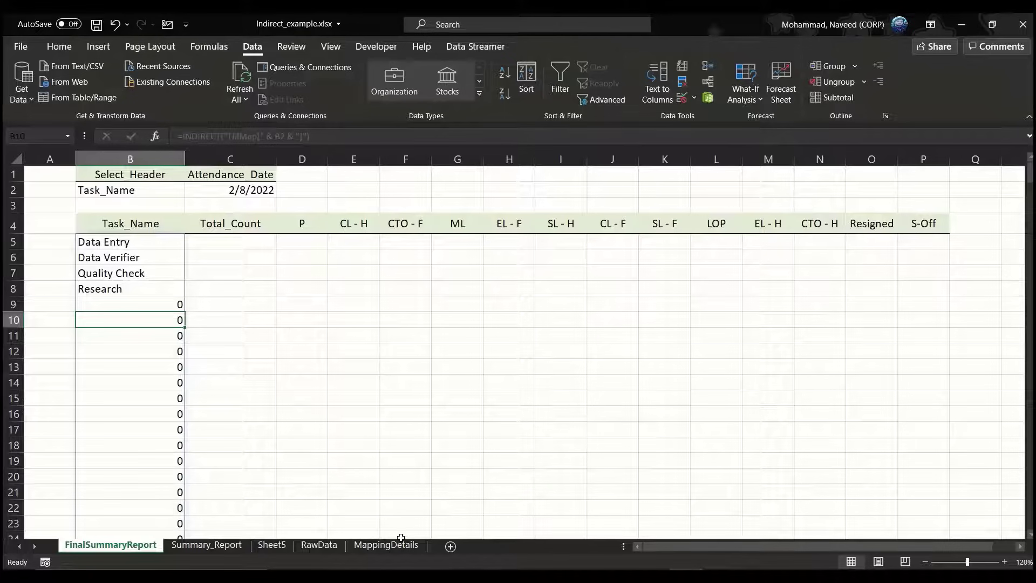
# Compare the mapping table on the MappingDetails sheet with the list in column B of FinalSummaryReport.
pyautogui.click(398, 545)
pyautogui.click(456, 438)
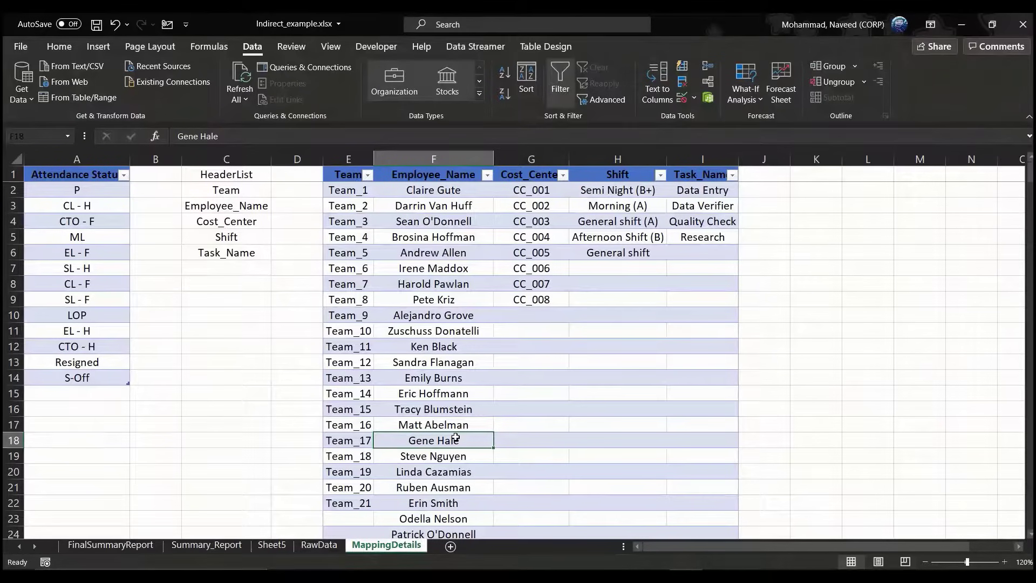
pyautogui.click(602, 177)
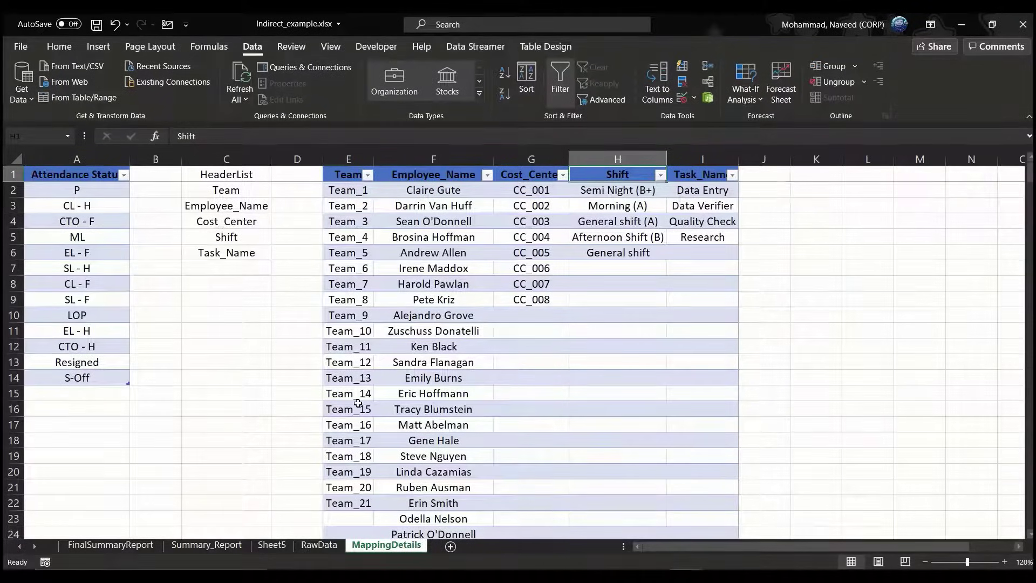
pyautogui.click(124, 546)
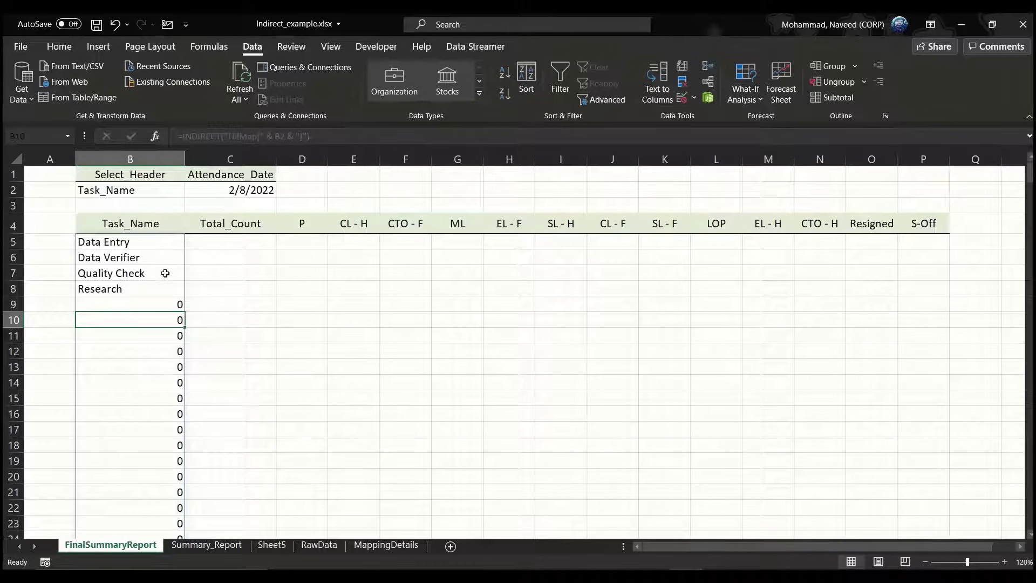
pyautogui.moveTo(153, 307); pyautogui.dragTo(144, 458)
pyautogui.click(154, 393)
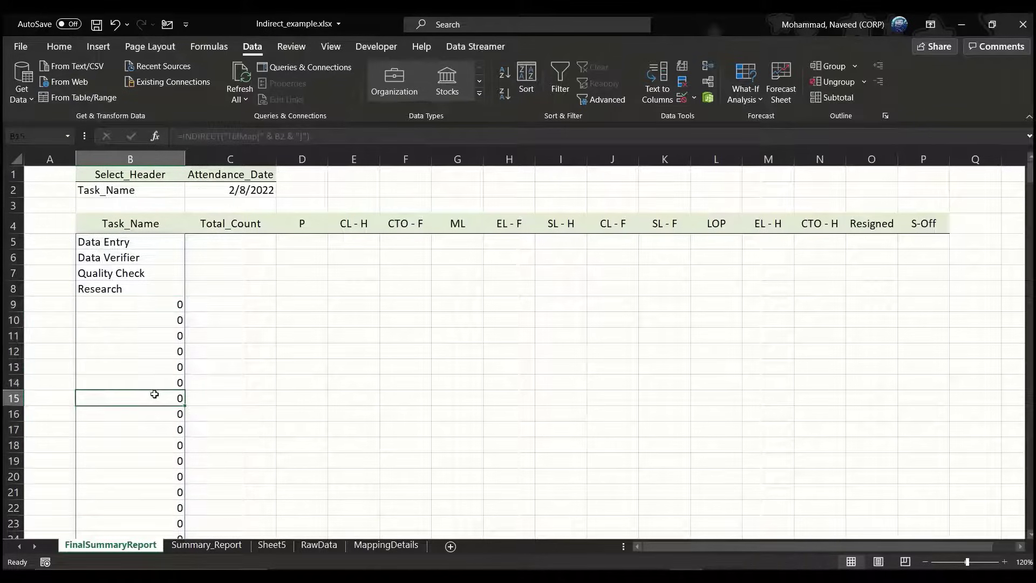
# On the MappingDetails sheet, examine how far the Employee_Name and Cost_Center columns of the mapping table are filled.
pyautogui.click(382, 545)
pyautogui.click(454, 422)
pyautogui.hotkey('ctrl', 'Down')
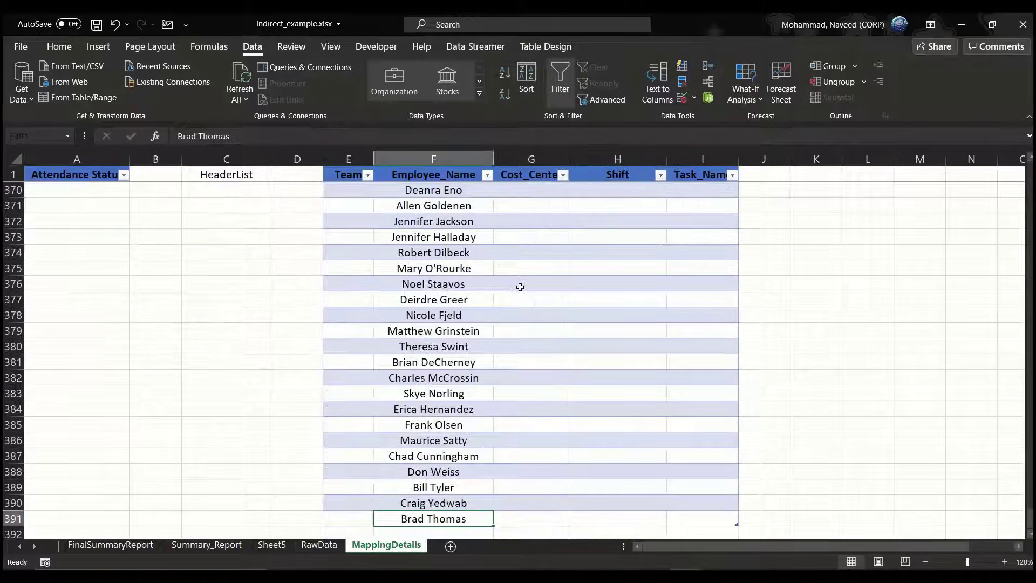
pyautogui.hotkey('ctrl', 'Up')
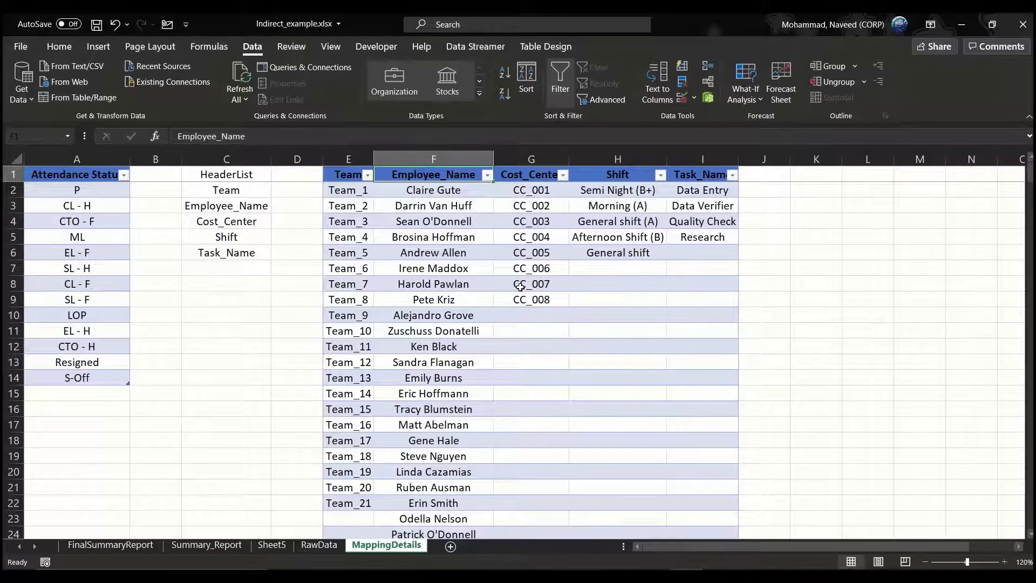
pyautogui.hotkey('ctrl', 'shift', 'Down')
pyautogui.hotkey('ctrl', 'shift', 'Up')
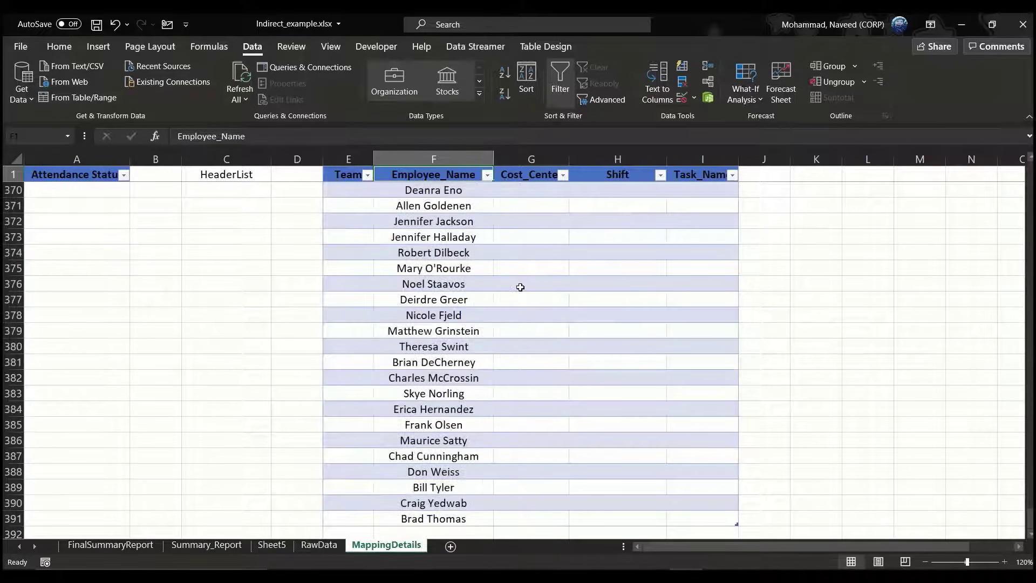
pyautogui.press('Down')
pyautogui.press('Up')
pyautogui.press('Right')
pyautogui.press('Down')
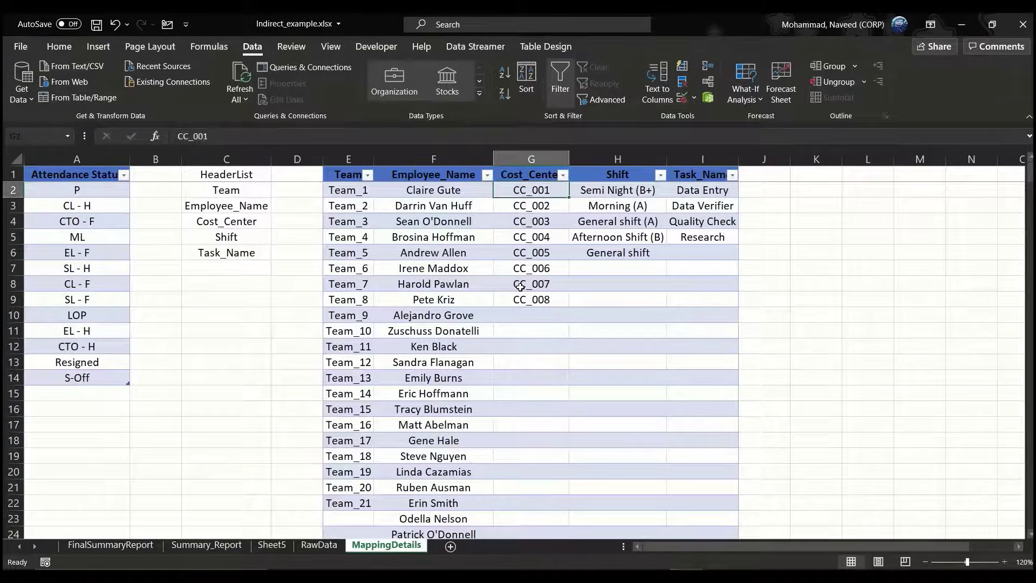
pyautogui.hotkey('ctrl', 'shift', 'Down')
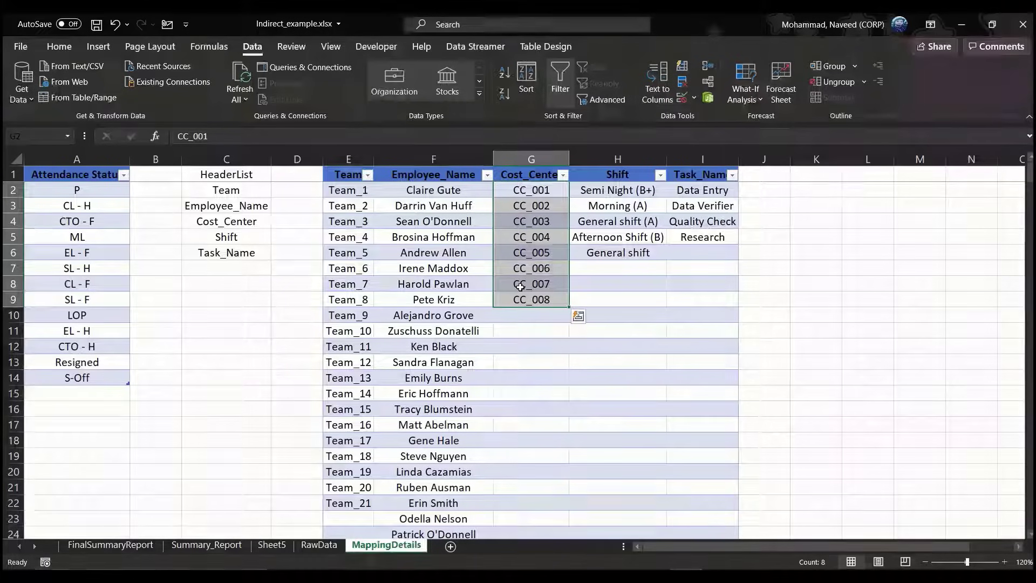
# On the MappingDetails sheet, examine how far the Shift and Task_Name columns of the mapping table are filled.
pyautogui.press('Right')
pyautogui.hotkey('ctrl', 'shift', 'Down')
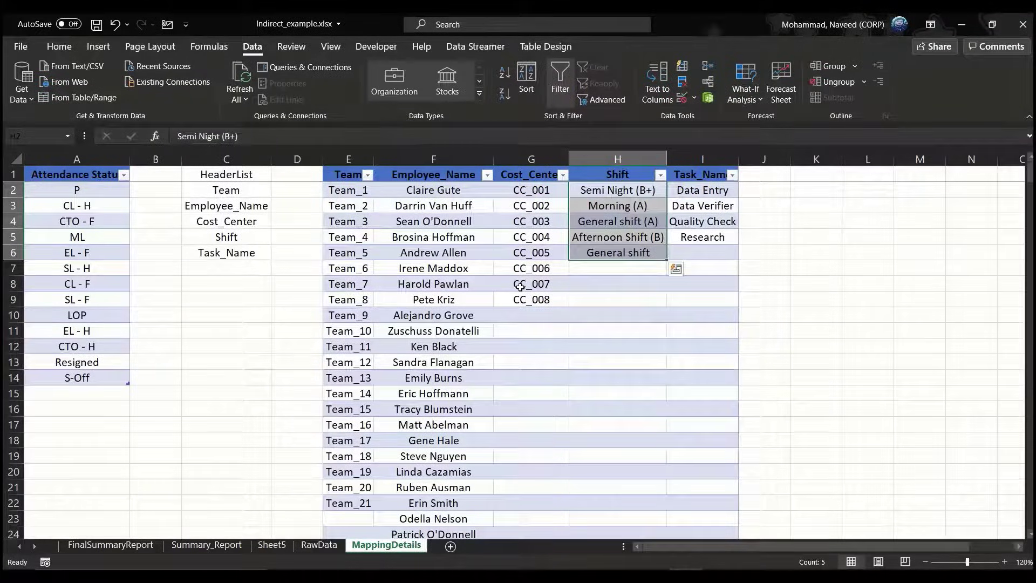
pyautogui.press('Right')
pyautogui.hotkey('ctrl', 'shift', 'Down')
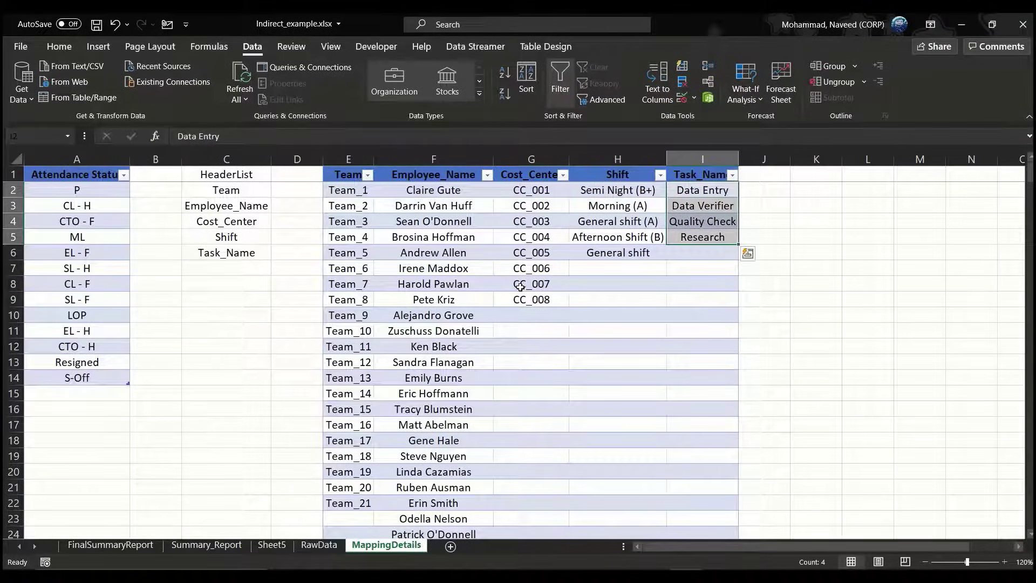
pyautogui.press('Left')
pyautogui.press('Left')
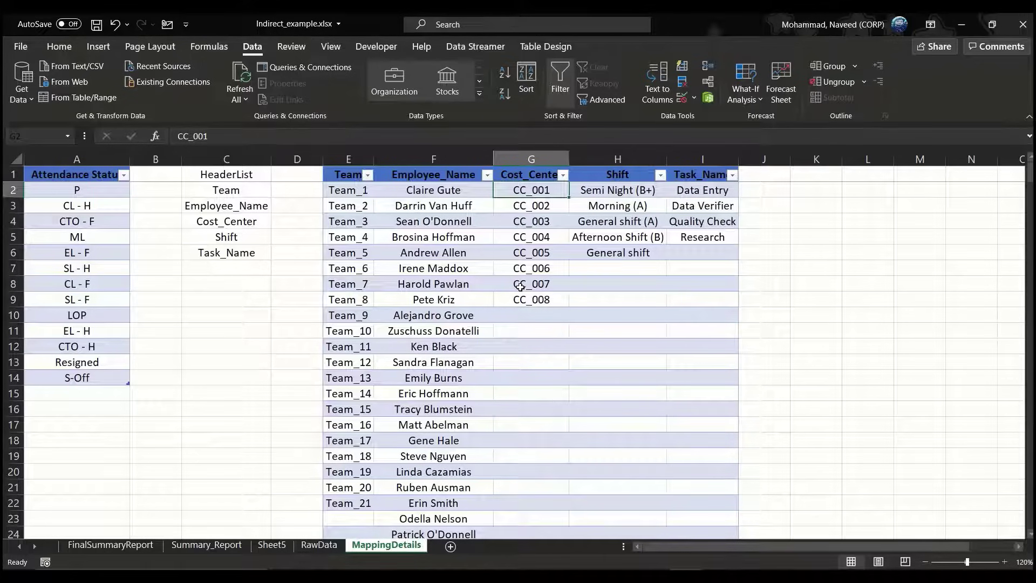
# On the FinalSummaryReport sheet, copy the INDIRECT expression from the formula in B5 without its equals sign, leaving the cell unchanged.
pyautogui.click(143, 544)
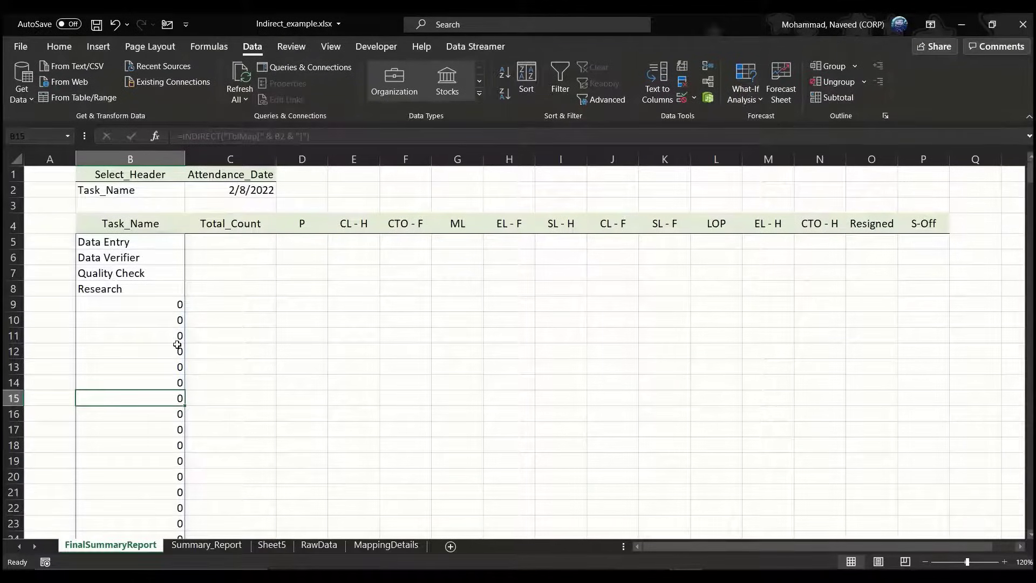
pyautogui.click(165, 245)
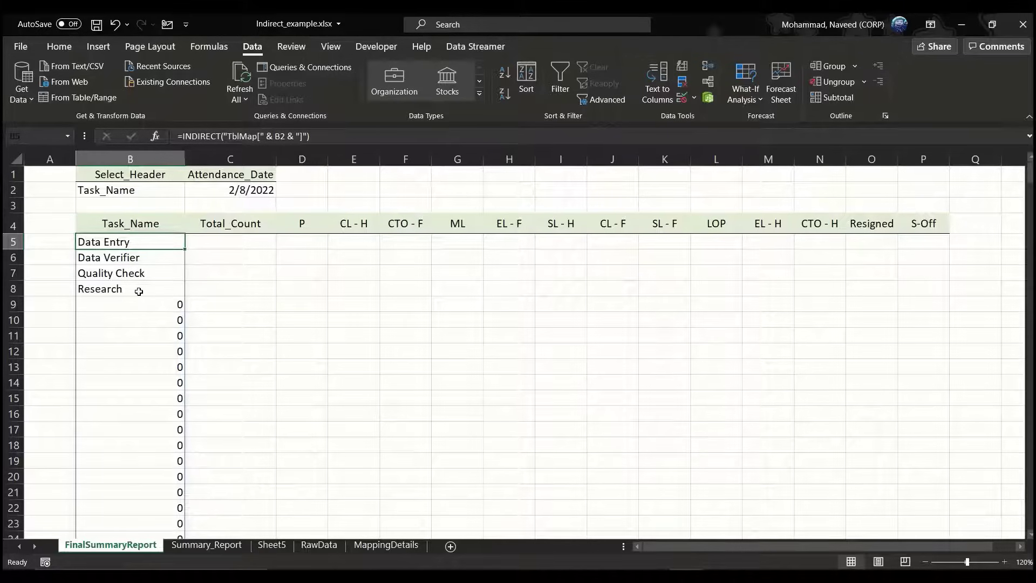
pyautogui.press('F2')
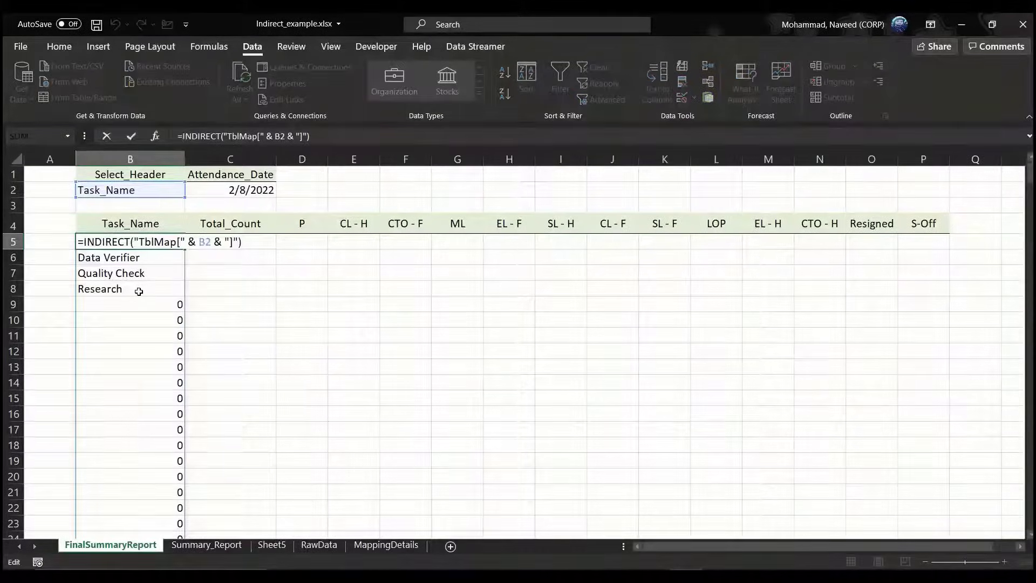
pyautogui.hotkey('shift', 'Left')
pyautogui.hotkey('shift', 'Left')
pyautogui.hotkey('shift', 'Left')
pyautogui.hotkey('shift', 'Left')
pyautogui.hotkey('shift', 'Left')
pyautogui.hotkey('shift', 'Left')
pyautogui.hotkey('shift', 'Left')
pyautogui.hotkey('shift', 'Left')
pyautogui.hotkey('shift', 'Left')
pyautogui.hotkey('shift', 'Home')
pyautogui.hotkey('ctrl', 'c')
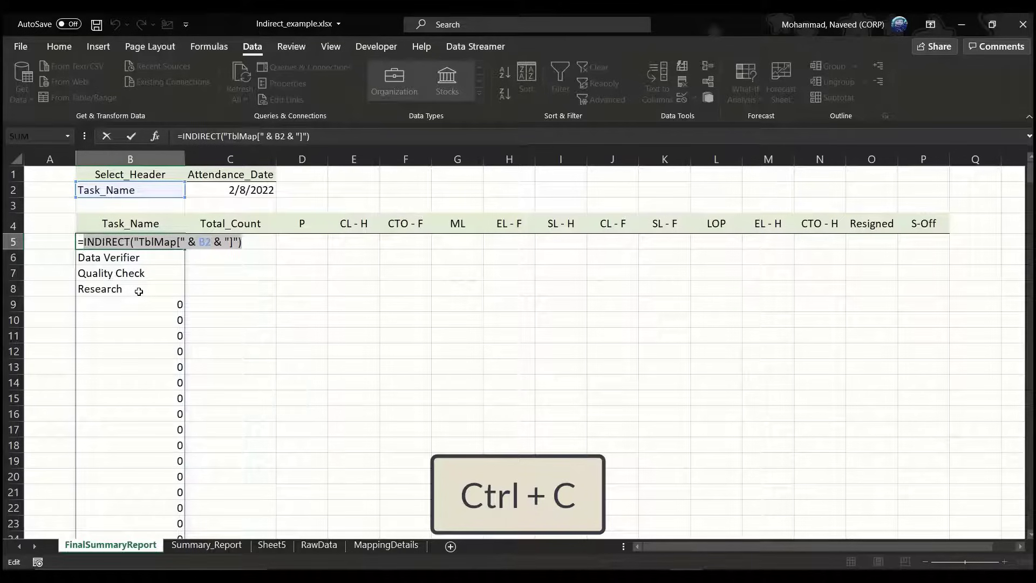
pyautogui.press('Escape')
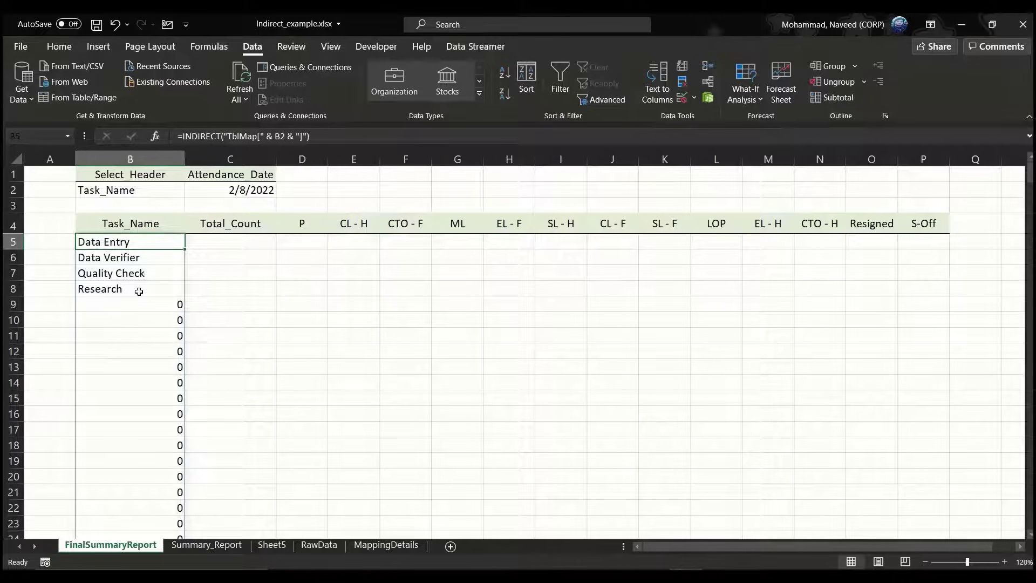
# Begin a new FILTER formula in B5 using the copied INDIRECT("TblMap[" & B2 & "]") expression as its array argument.
pyautogui.write('=fil')
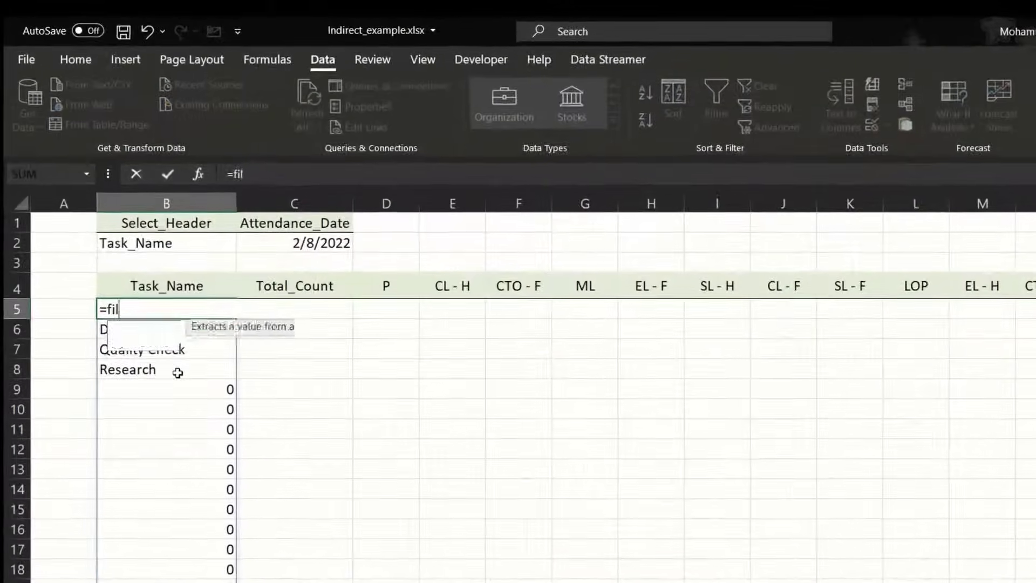
pyautogui.press('Tab')
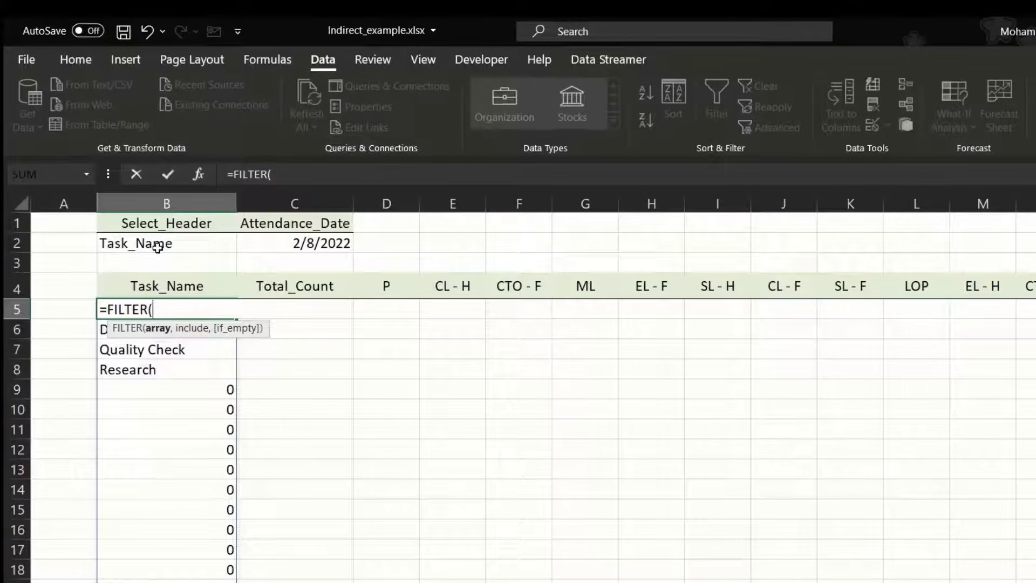
pyautogui.hotkey('ctrl', 'v')
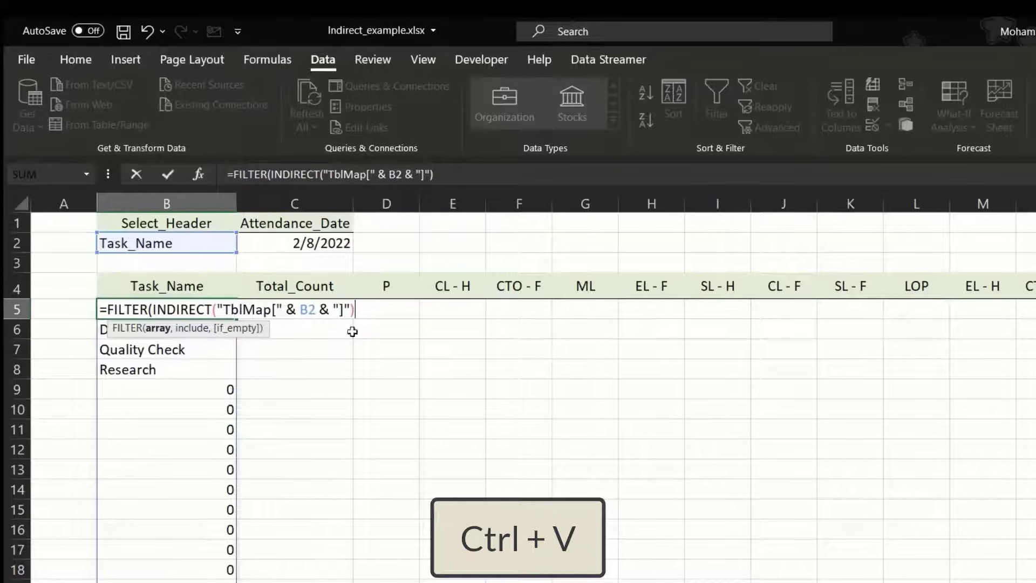
pyautogui.write(',')
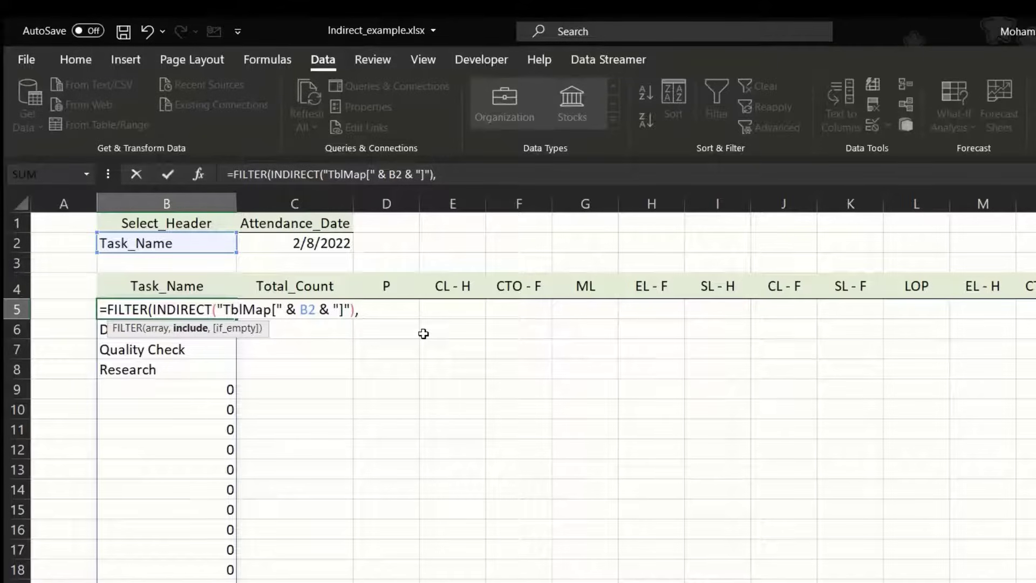
# Complete the FILTER formula in B5 with the include condition ISBLANK(INDIRECT("TblMap[" & B2 & "]"))=FALSE.
pyautogui.write('isb')
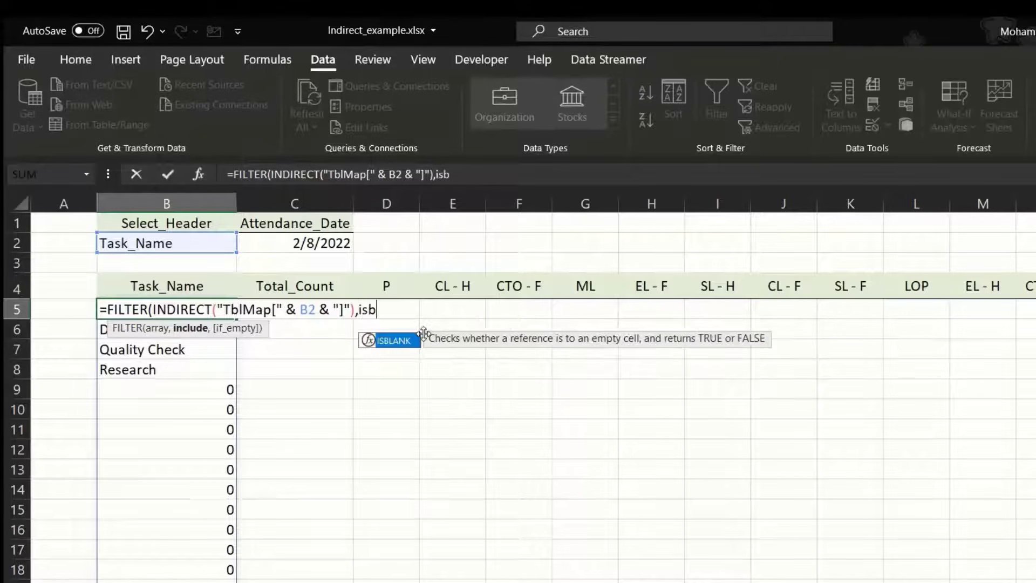
pyautogui.press('Tab')
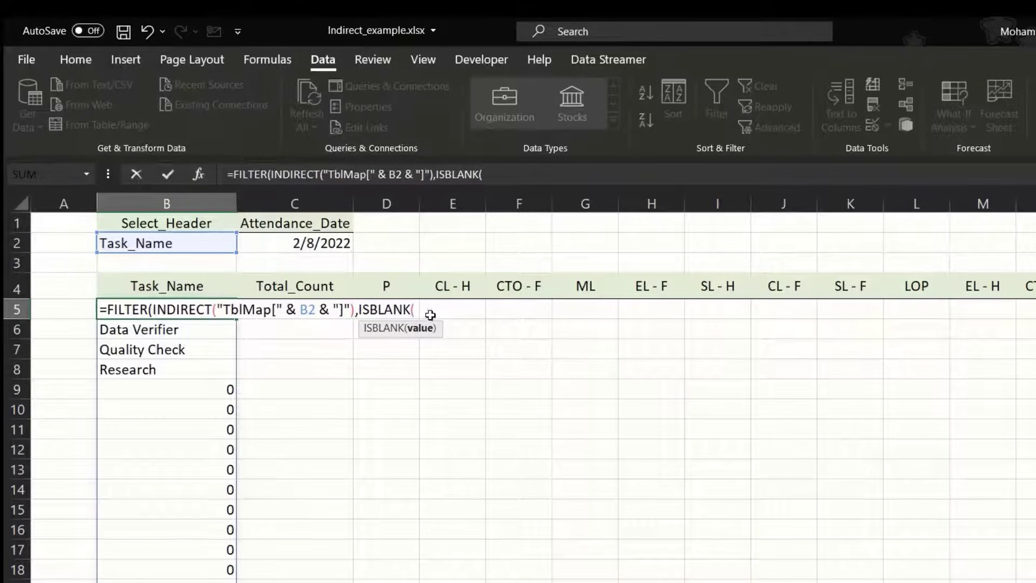
pyautogui.hotkey('ctrl', 'v')
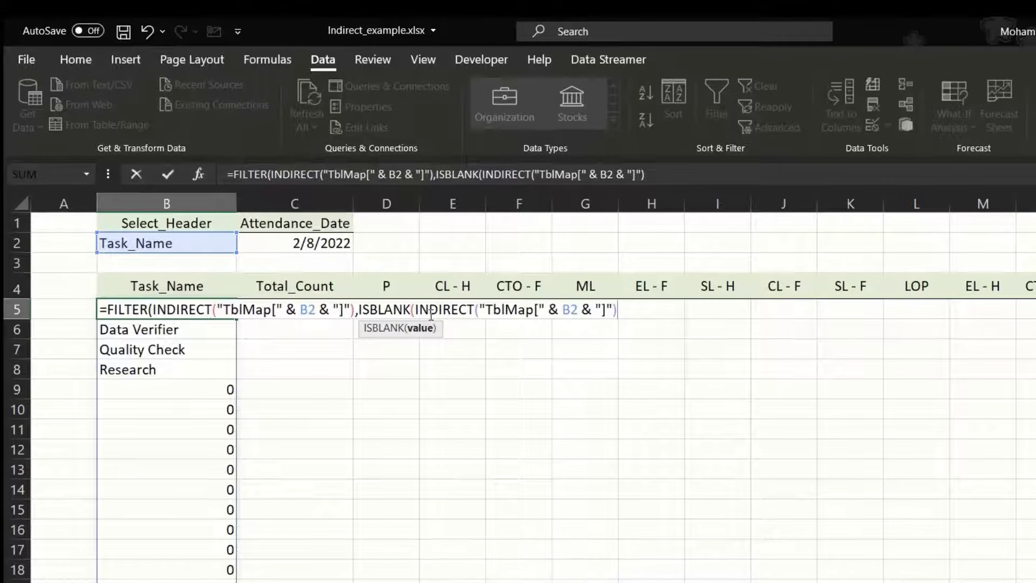
pyautogui.write(')')
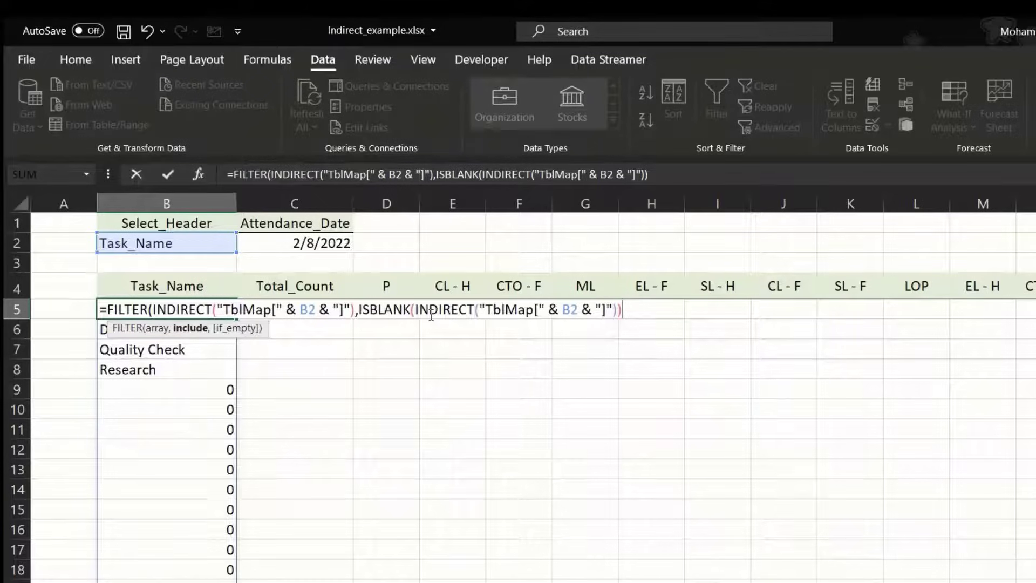
pyautogui.write('=Fal')
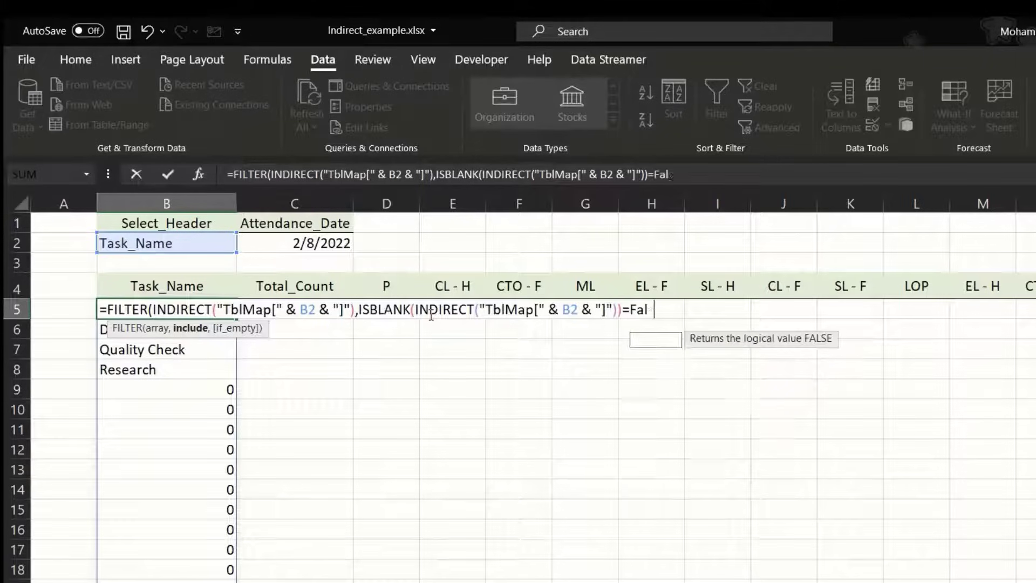
pyautogui.write('s')
pyautogui.press('Tab')
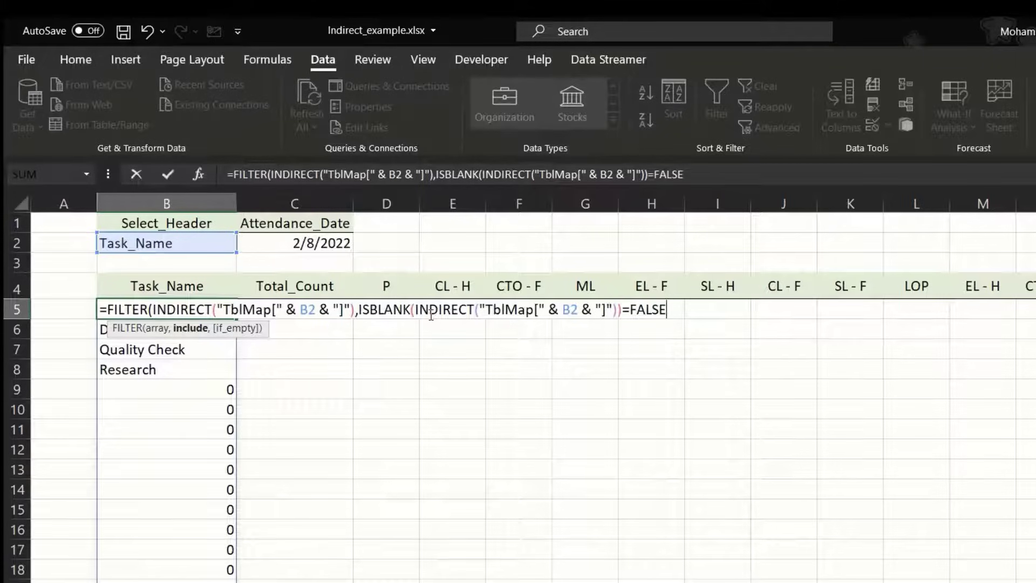
pyautogui.write(')')
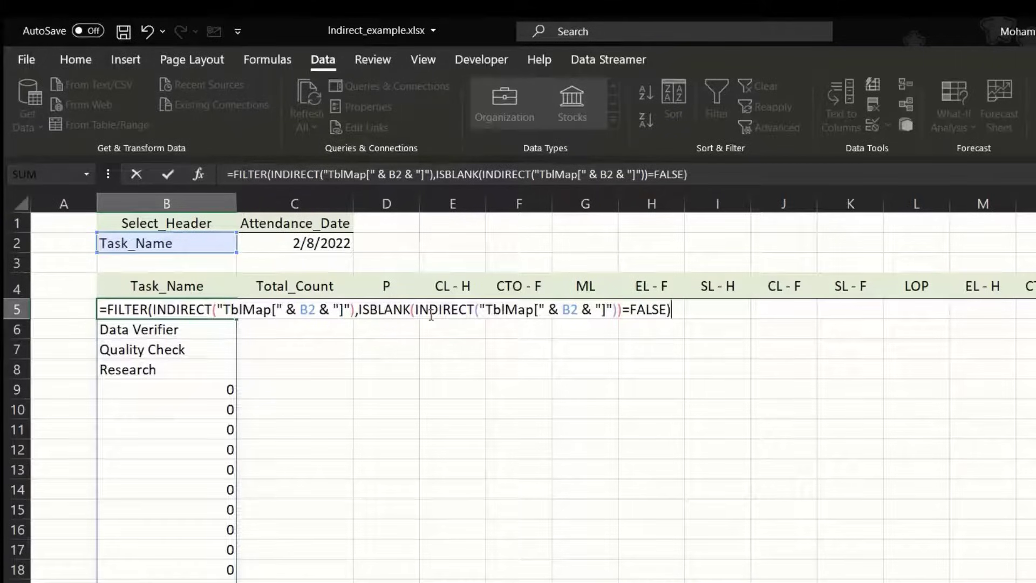
pyautogui.press('Return')
pyautogui.press('Up')
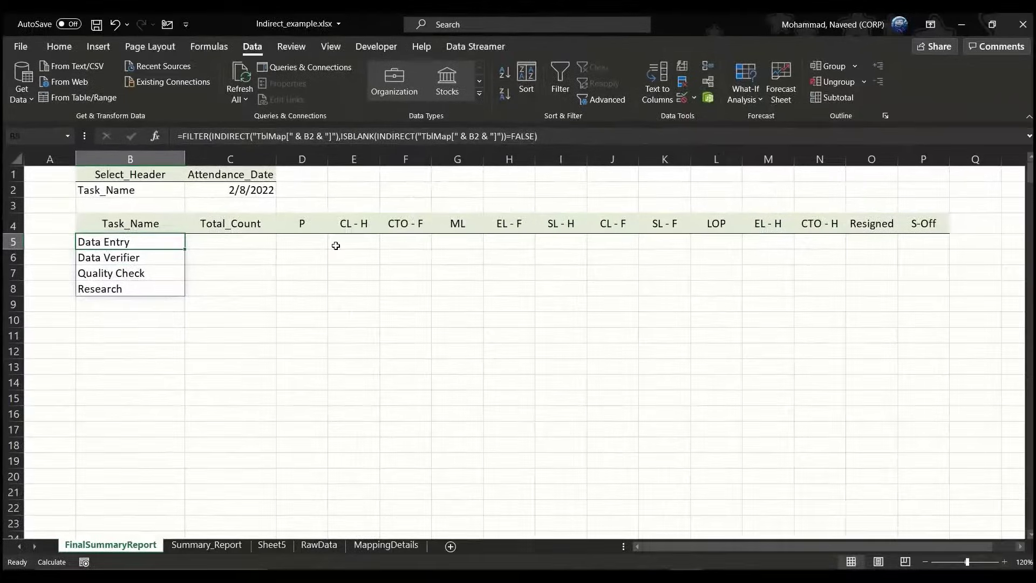
# Examine the filtered Task_Name list in column B and the cells directly below it.
pyautogui.press('Down')
pyautogui.press('Down')
pyautogui.press('Down')
pyautogui.press('Down')
pyautogui.press('Down')
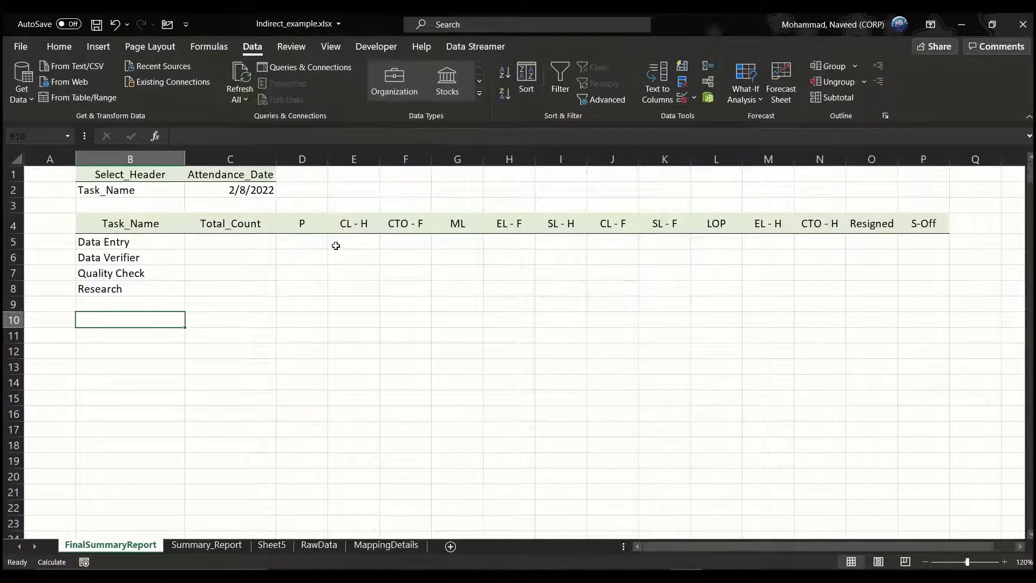
pyautogui.press('Up')
pyautogui.press('Up')
pyautogui.press('Up')
pyautogui.press('Up')
pyautogui.press('Up')
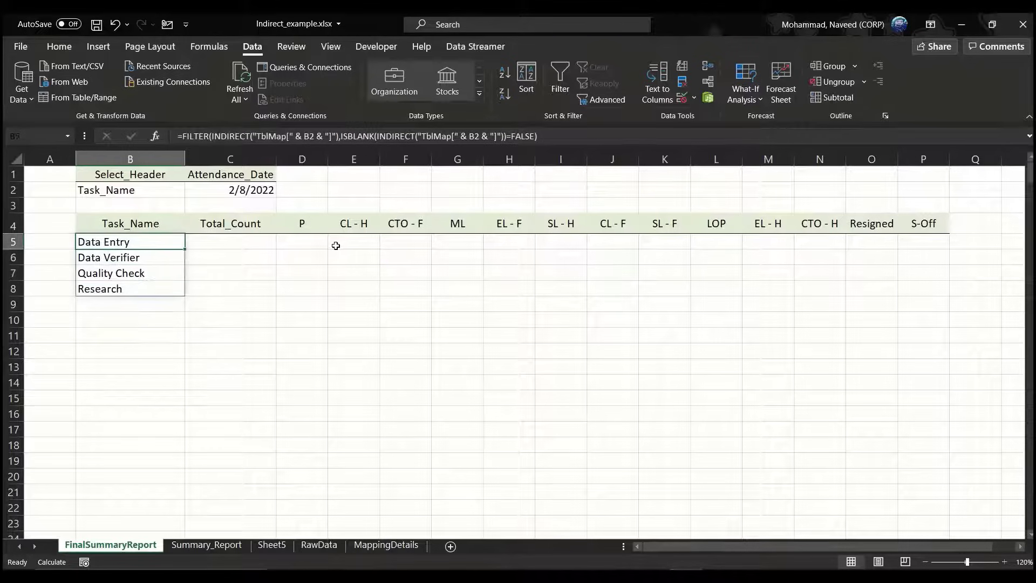
# Switch the header selection in B2 to Cost_Center and check the extent of the list in column B.
pyautogui.press('Up')
pyautogui.press('Up')
pyautogui.press('Up')
pyautogui.hotkey('alt', 'Down')
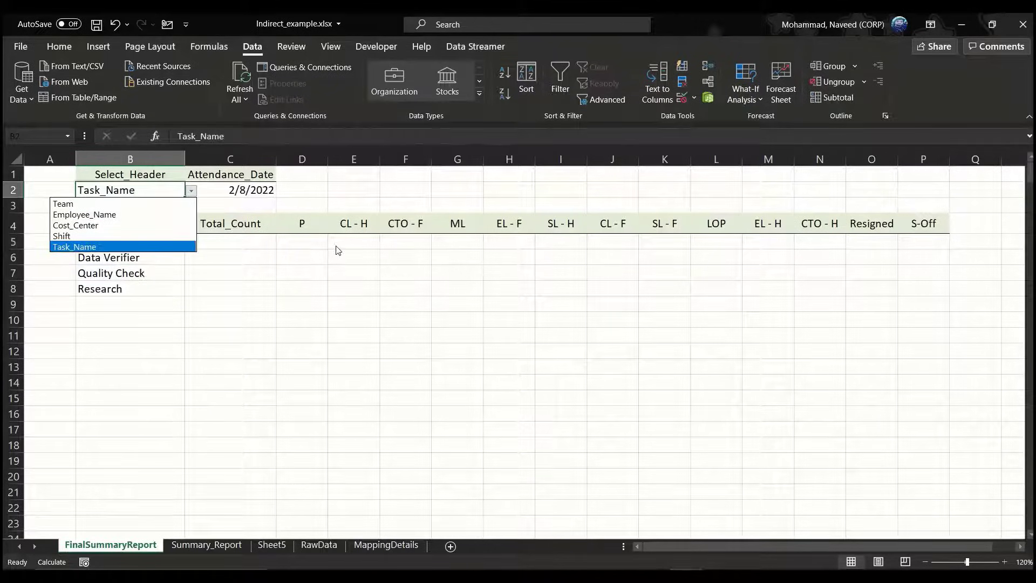
pyautogui.press('Up')
pyautogui.press('Up')
pyautogui.press('Return')
pyautogui.press('Down')
pyautogui.press('Down')
pyautogui.press('Down')
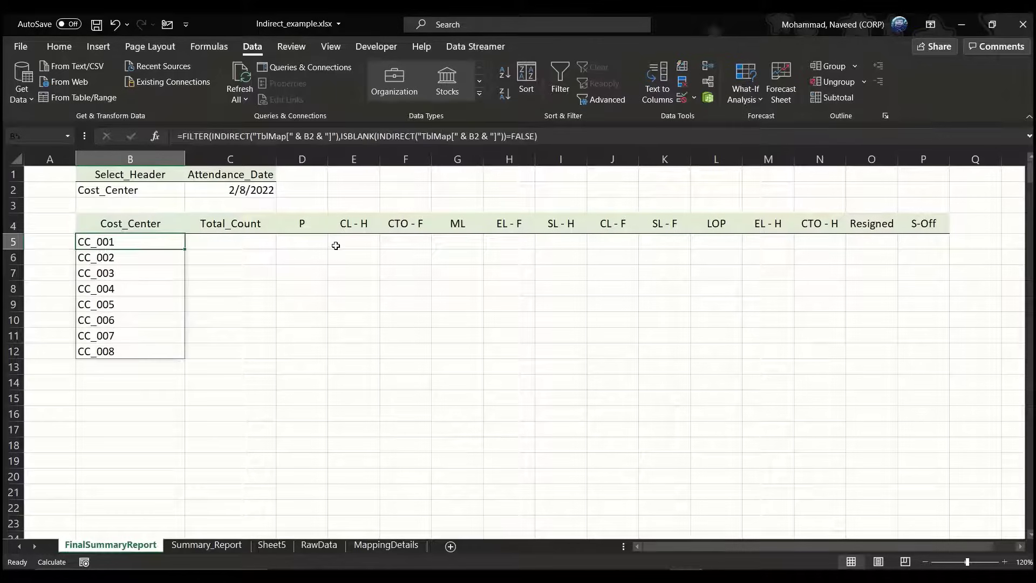
pyautogui.hotkey('ctrl', 'shift', 'Down')
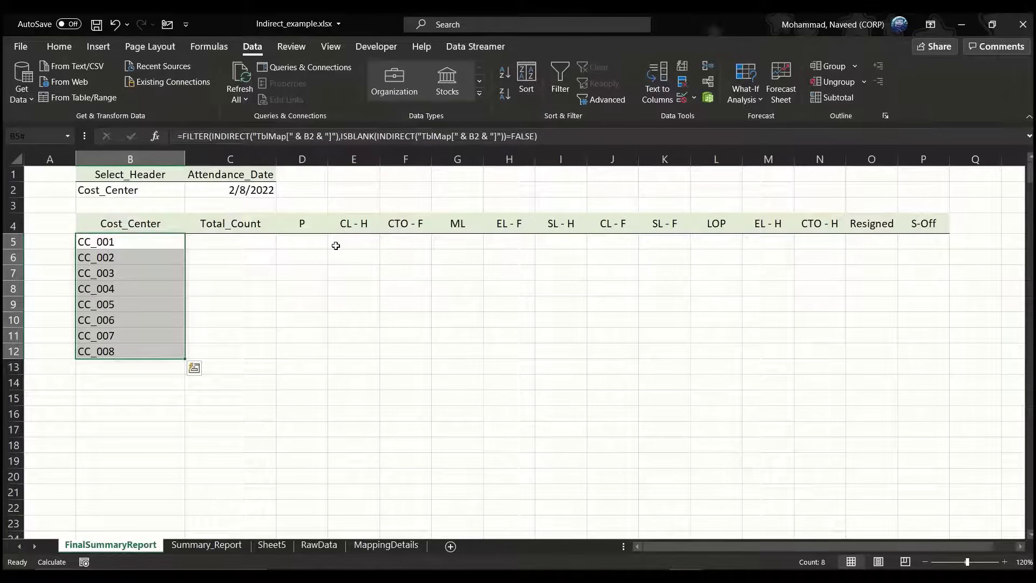
# Switch the header selection in B2 to Team and check the list returned from B5 down.
pyautogui.press('Up')
pyautogui.press('Up')
pyautogui.press('Up')
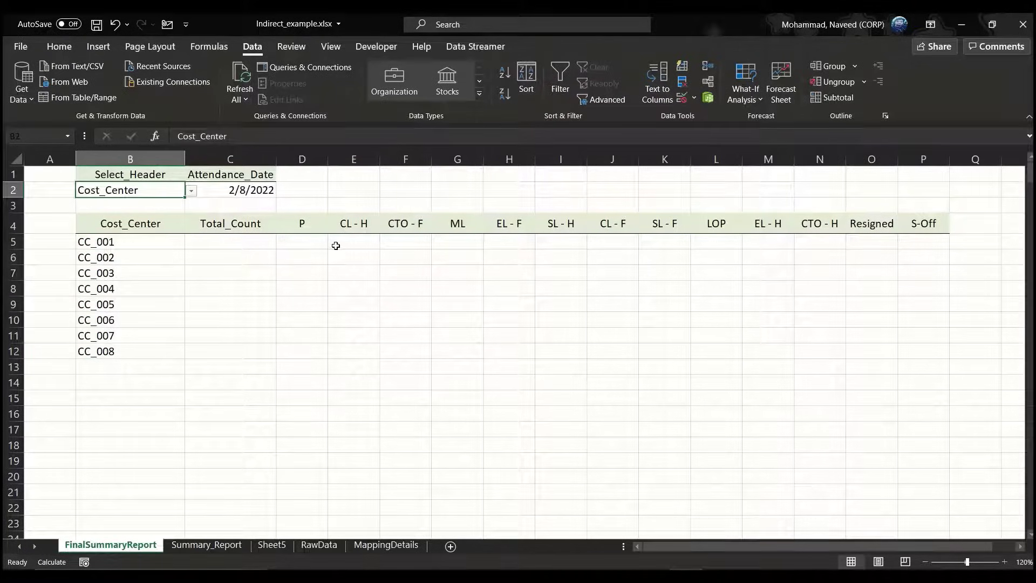
pyautogui.hotkey('alt', 'Down')
pyautogui.press('Up')
pyautogui.press('Up')
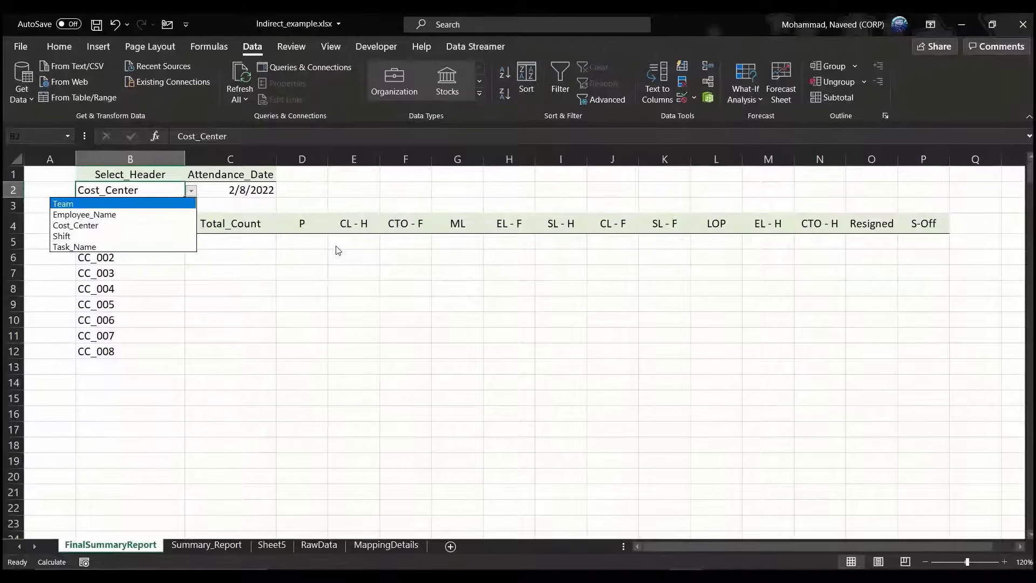
pyautogui.press('Return')
pyautogui.press('Down')
pyautogui.press('Down')
pyautogui.press('Down')
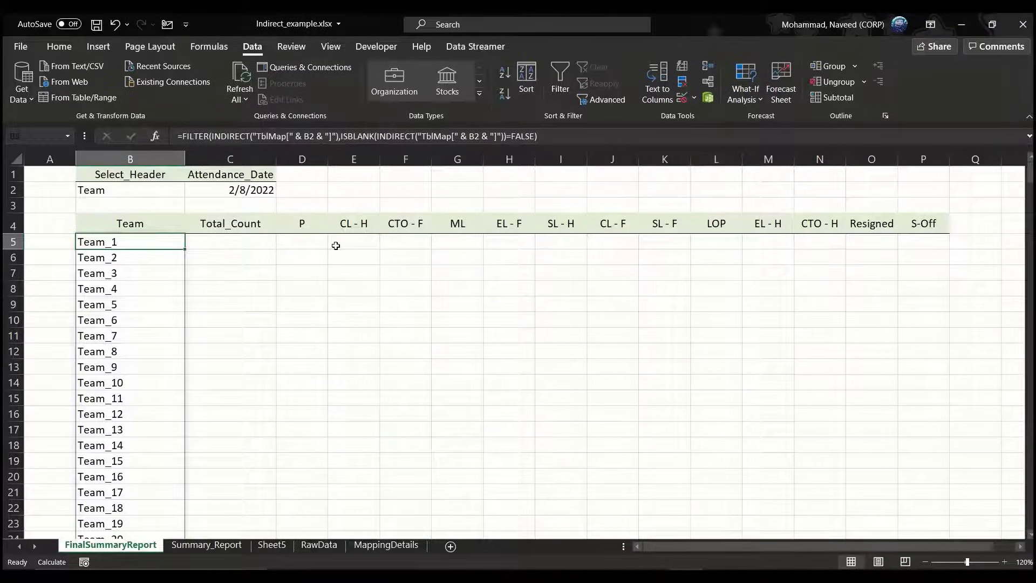
# Set the header selection in B2 back to Task_Name and go to the first Total_Count cell, C5.
pyautogui.press('Up')
pyautogui.press('Up')
pyautogui.press('Up')
pyautogui.hotkey('alt', 'Down')
pyautogui.press('Down')
pyautogui.press('Down')
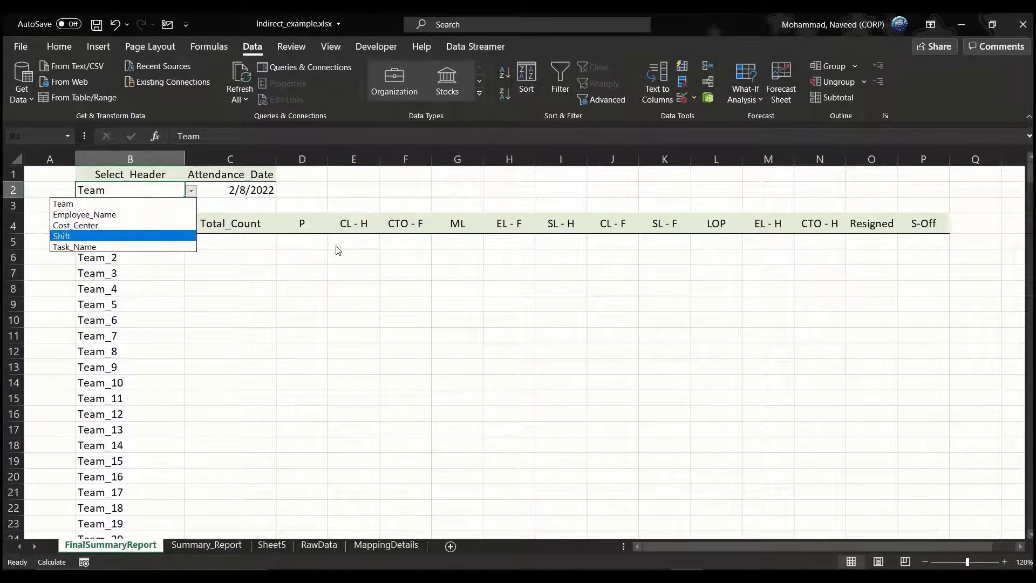
pyautogui.press('Return')
pyautogui.press('Down')
pyautogui.press('Down')
pyautogui.press('Right')
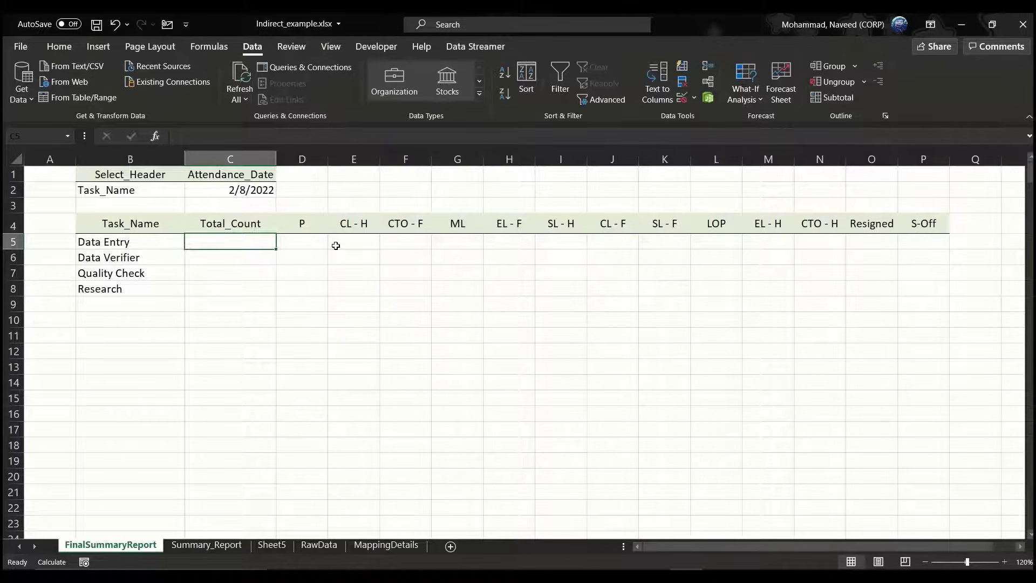
# Start a COUNTIFS formula in C5 with the Task_Name column of TblData on RawData as the first criteria range.
pyautogui.click(143, 242)
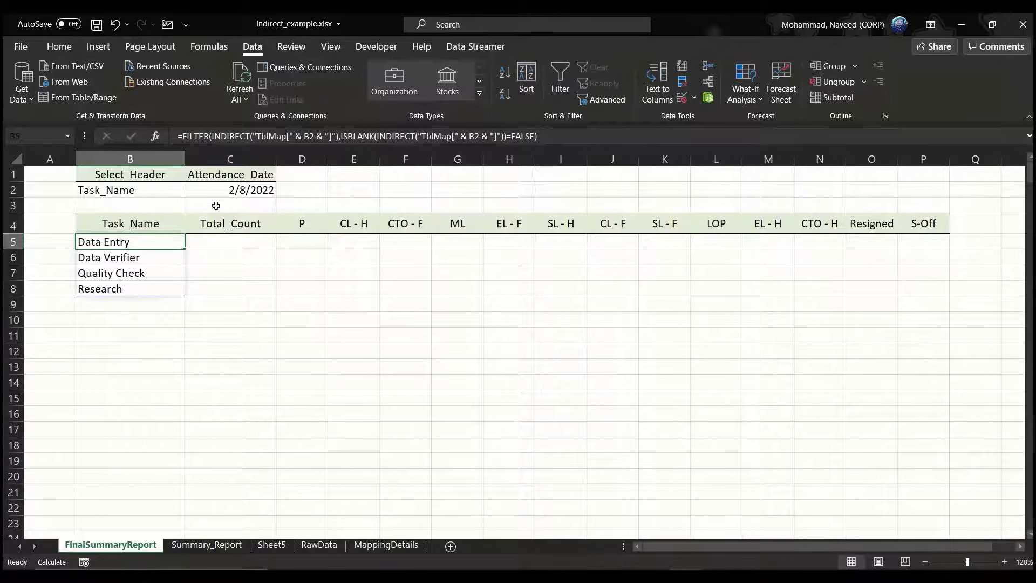
pyautogui.click(247, 192)
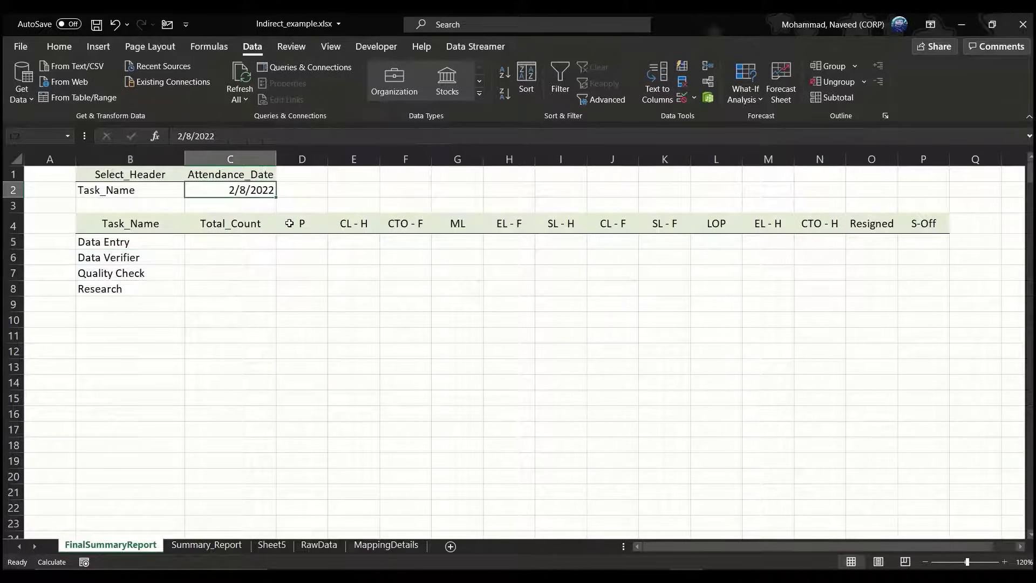
pyautogui.click(220, 245)
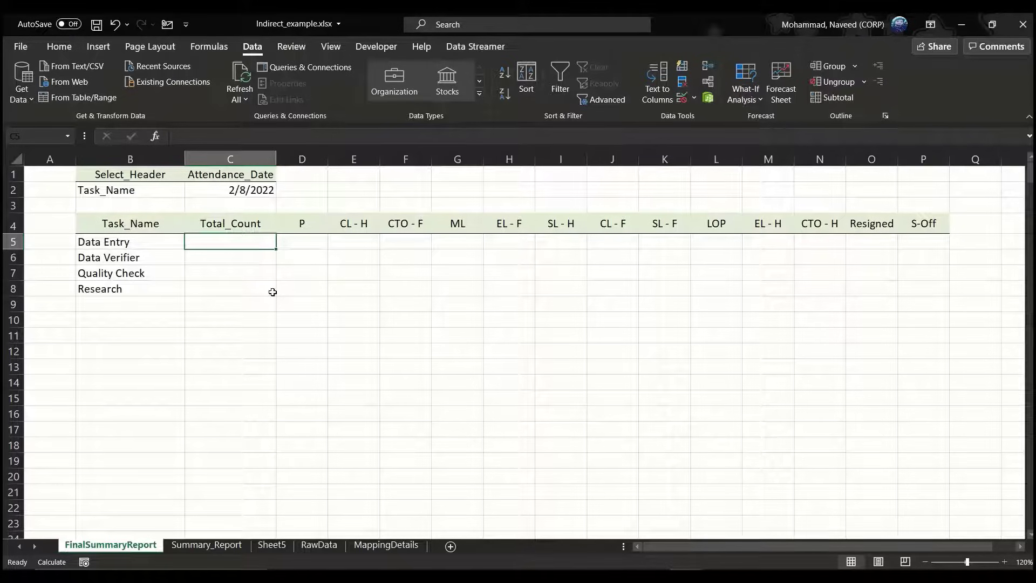
pyautogui.write('=')
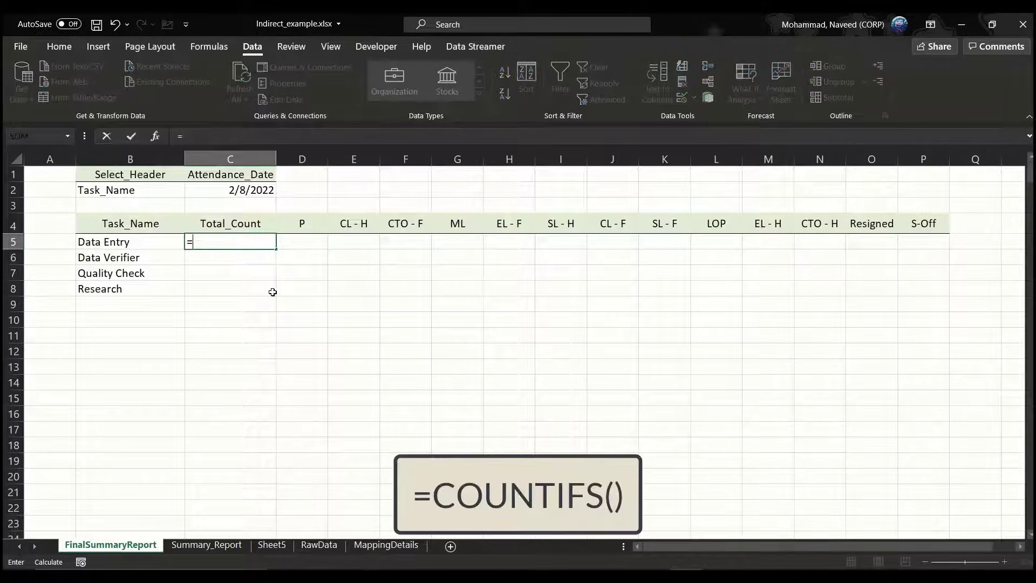
pyautogui.write('counti')
pyautogui.press('Down')
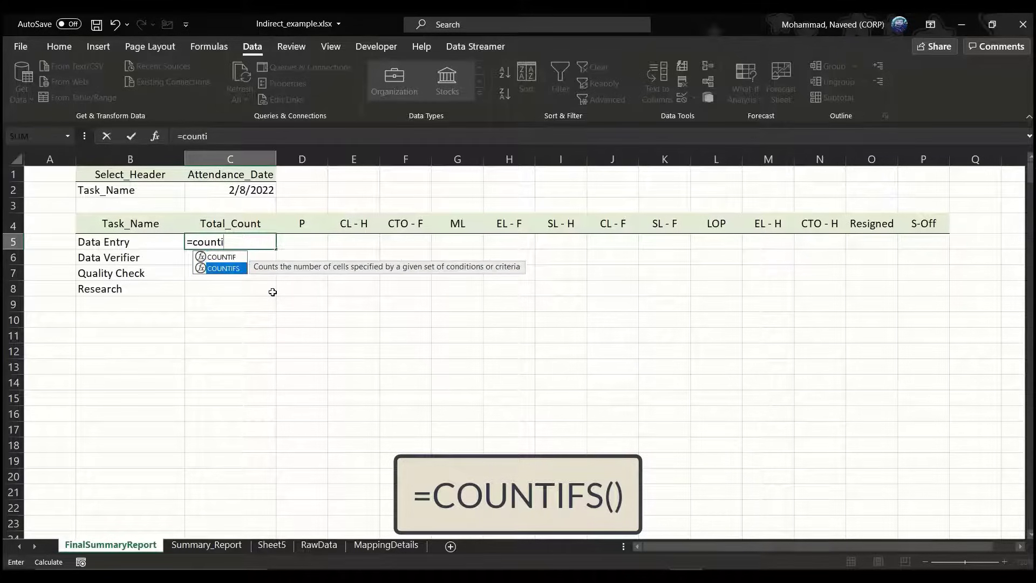
pyautogui.press('Tab')
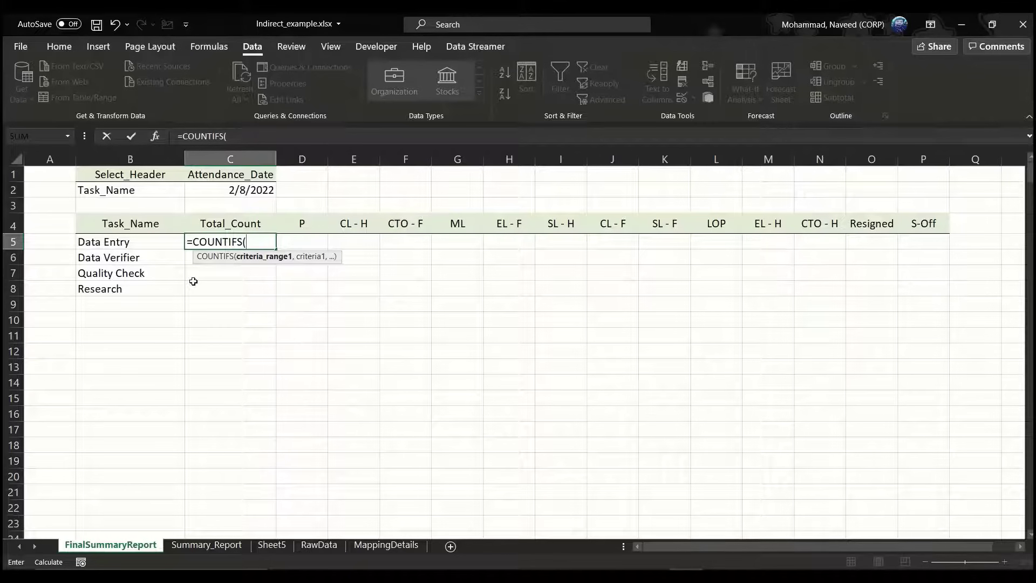
pyautogui.click(320, 545)
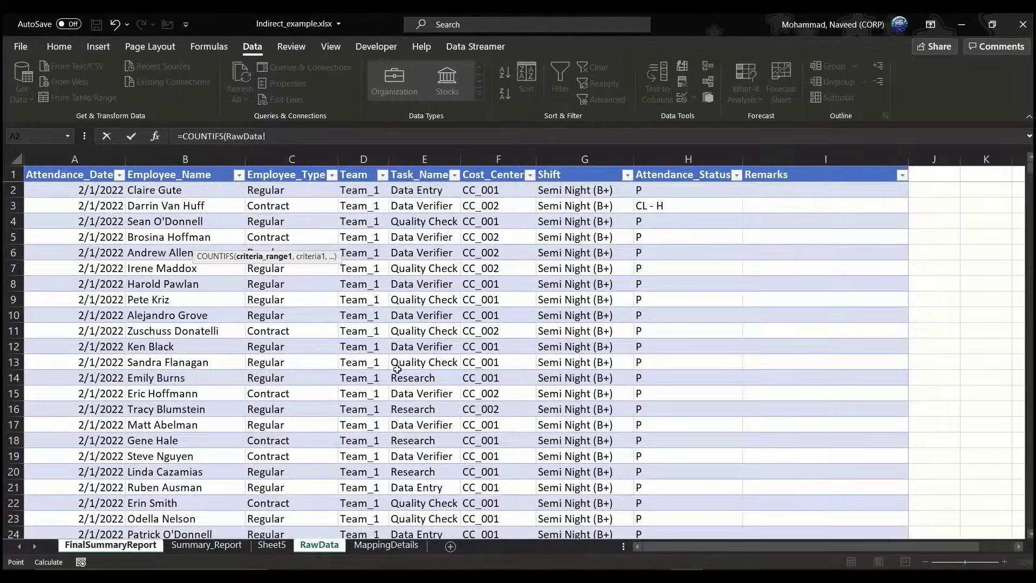
pyautogui.click(425, 166)
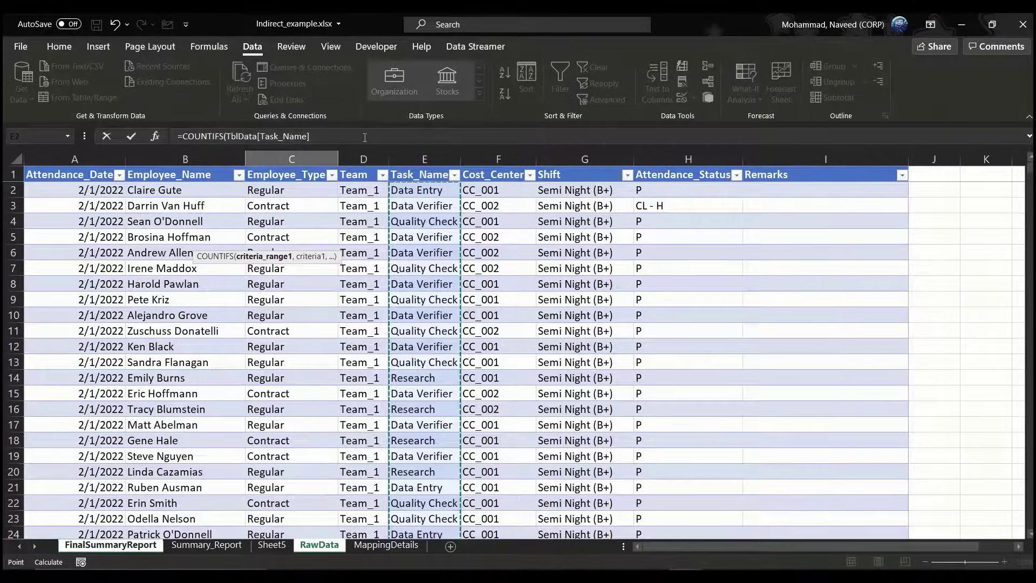
pyautogui.write(',')
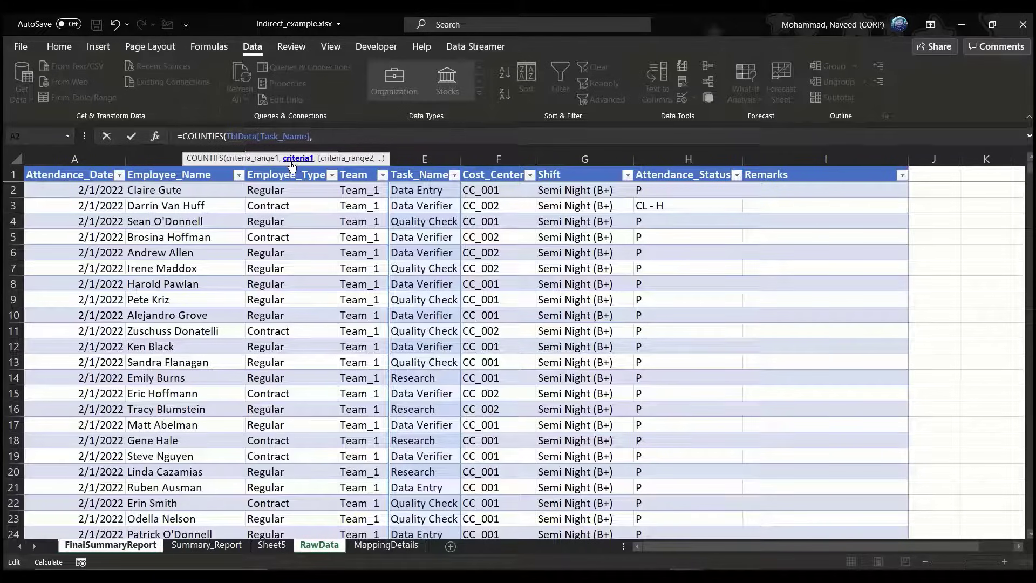
# Add the spilled list B5# as the first criterion, without the FinalSummaryReport sheet prefix.
pyautogui.click(111, 545)
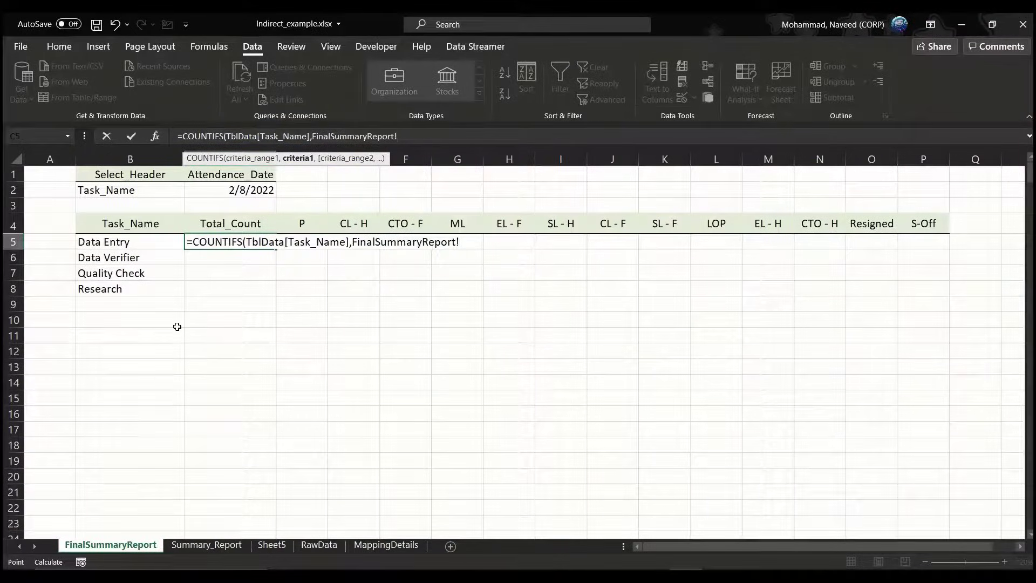
pyautogui.click(138, 243)
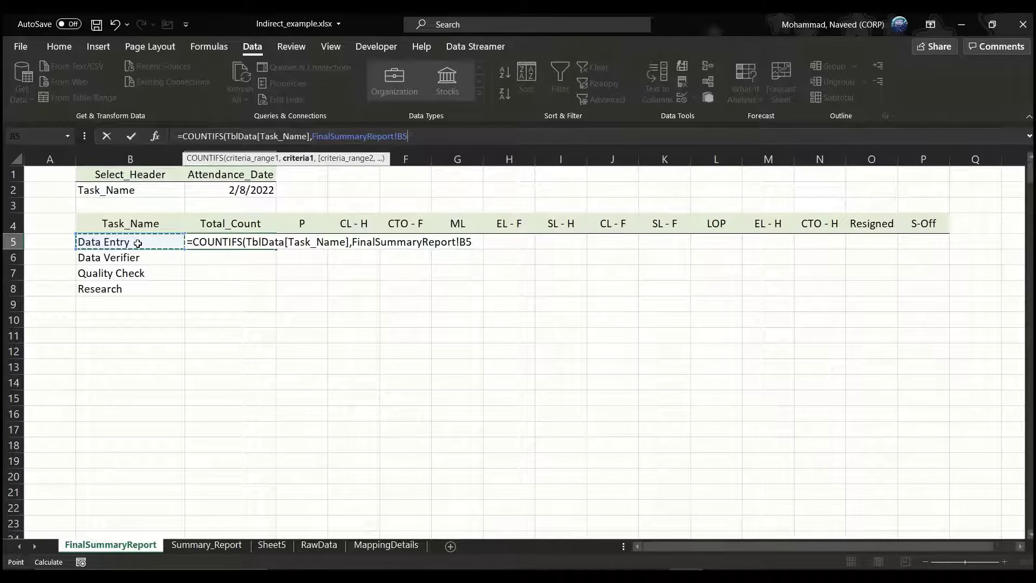
pyautogui.write('#')
pyautogui.click(396, 135)
pyautogui.press('BackSpace')
pyautogui.press('BackSpace')
pyautogui.press('BackSpace')
pyautogui.press('BackSpace')
pyautogui.press('BackSpace')
pyautogui.press('BackSpace')
pyautogui.press('BackSpace')
pyautogui.press('BackSpace')
pyautogui.press('BackSpace')
pyautogui.press('BackSpace')
pyautogui.press('BackSpace')
pyautogui.press('BackSpace')
pyautogui.press('BackSpace')
pyautogui.press('BackSpace')
pyautogui.press('BackSpace')
pyautogui.press('BackSpace')
pyautogui.press('BackSpace')
pyautogui.press('BackSpace')
pyautogui.press('BackSpace')
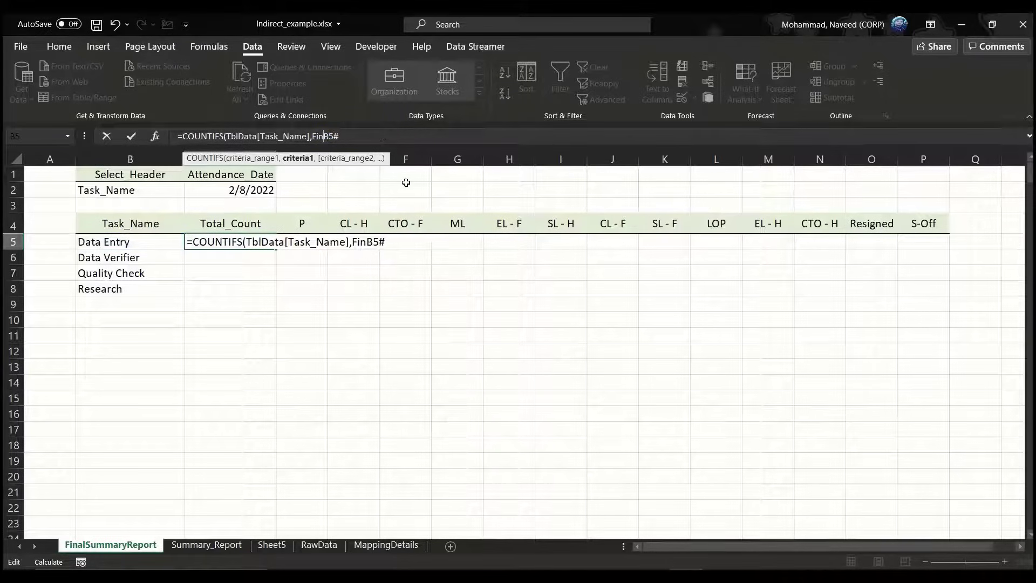
pyautogui.press('End')
pyautogui.write(',')
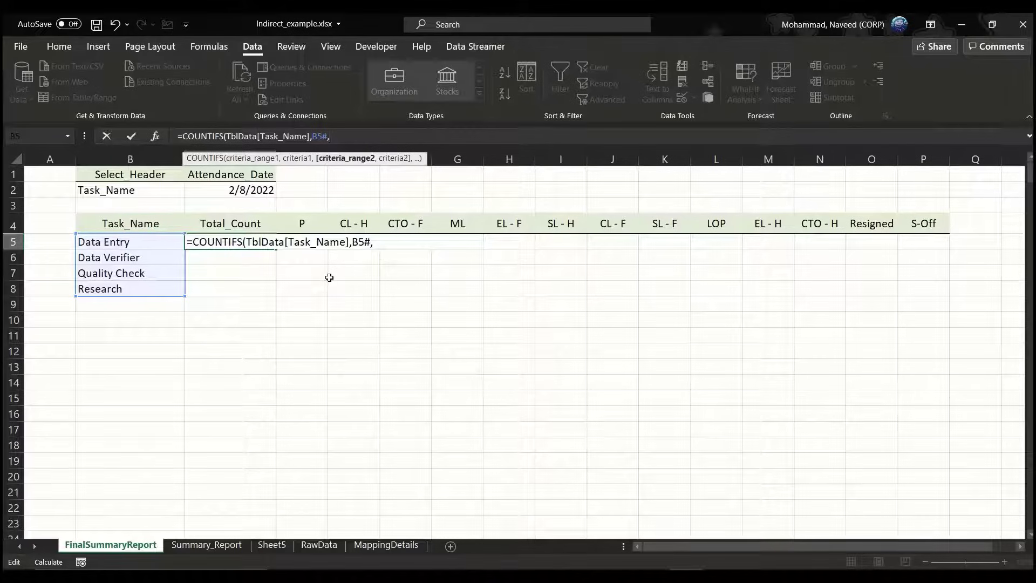
# Add the Attendance_Date column of TblData on RawData as the second criteria range.
pyautogui.click(319, 545)
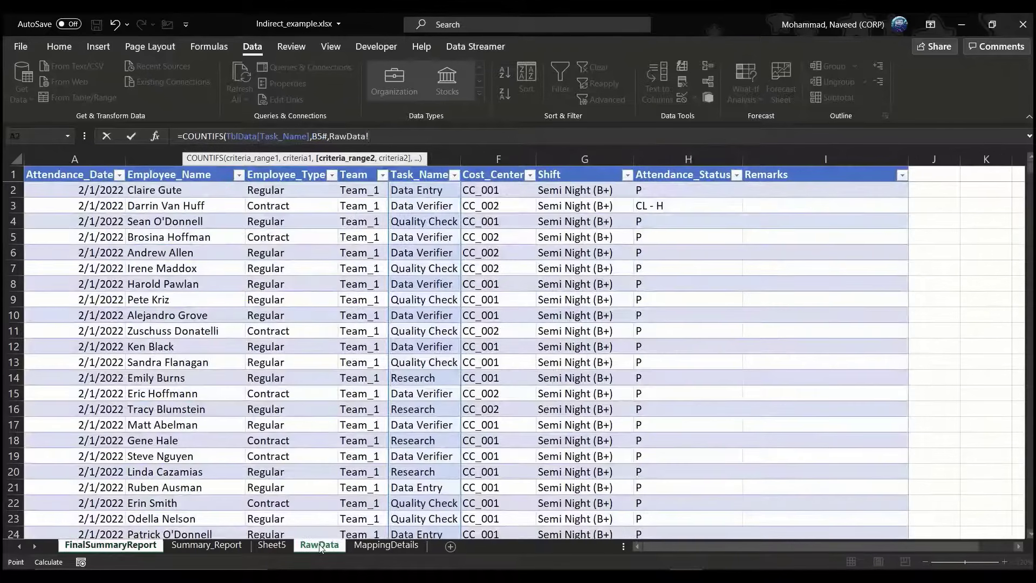
pyautogui.click(83, 167)
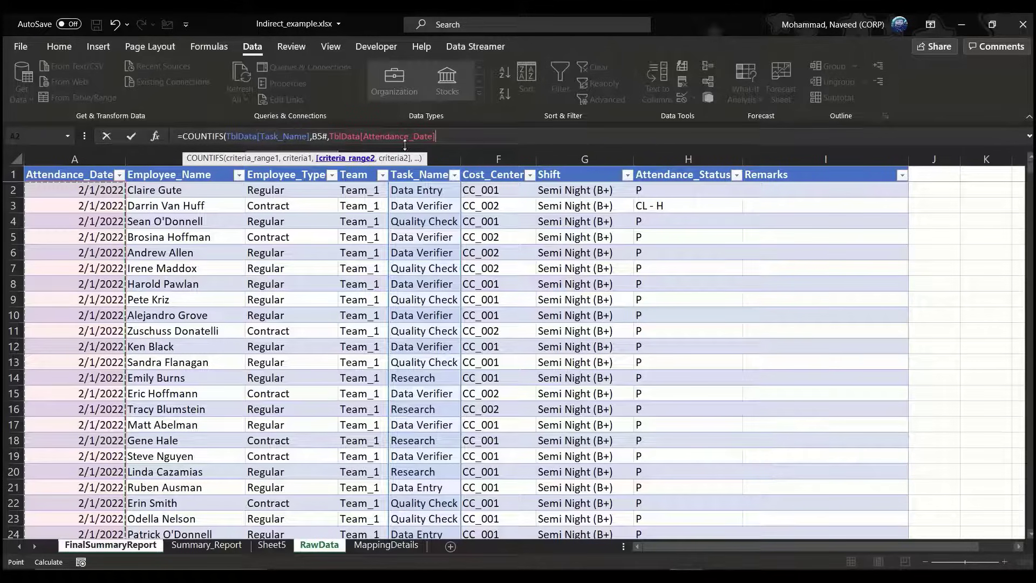
pyautogui.write(',')
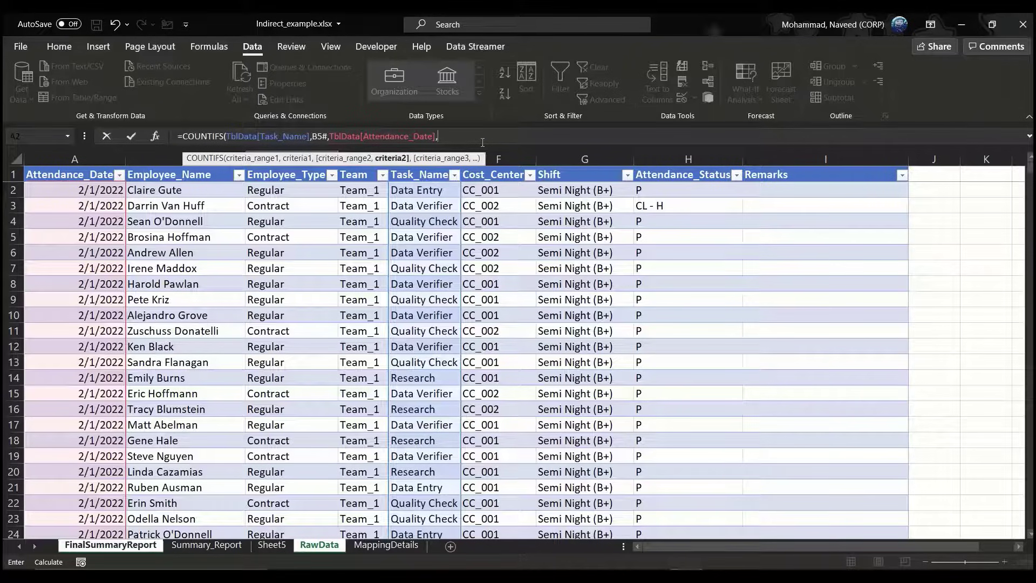
# Use the attendance date cell FinalSummaryReport!$C$2 as an absolute second criterion and enter the finished COUNTIFS formula in C5.
pyautogui.click(119, 548)
pyautogui.press('BackSpace')
pyautogui.press('BackSpace')
pyautogui.press('BackSpace')
pyautogui.press('BackSpace')
pyautogui.press('BackSpace')
pyautogui.press('BackSpace')
pyautogui.press('BackSpace')
pyautogui.press('BackSpace')
pyautogui.press('BackSpace')
pyautogui.press('BackSpace')
pyautogui.press('BackSpace')
pyautogui.press('BackSpace')
pyautogui.press('BackSpace')
pyautogui.press('BackSpace')
pyautogui.press('BackSpace')
pyautogui.press('BackSpace')
pyautogui.press('BackSpace')
pyautogui.press('BackSpace')
pyautogui.press('BackSpace')
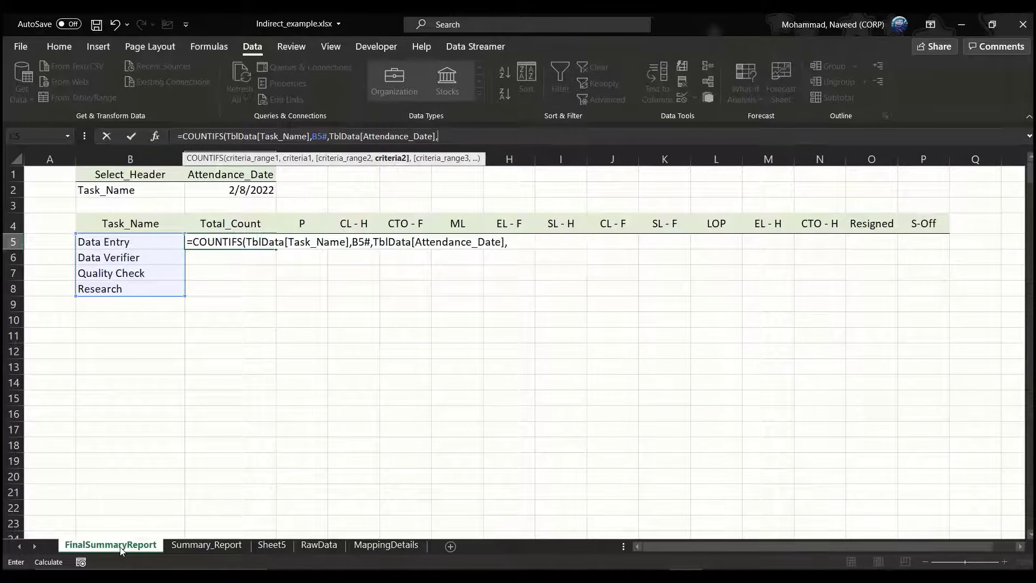
pyautogui.click(248, 192)
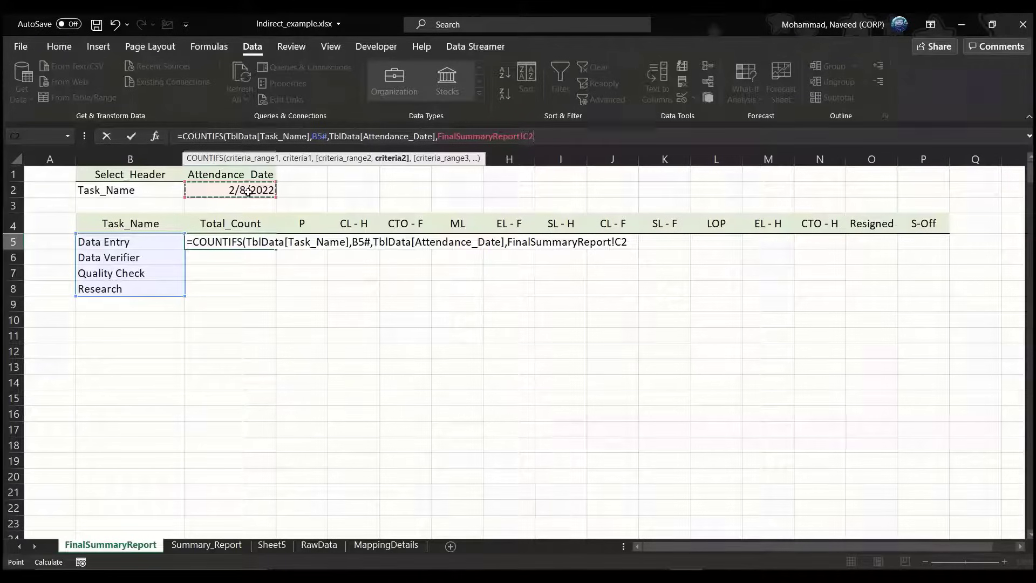
pyautogui.press('F4')
pyautogui.write(')')
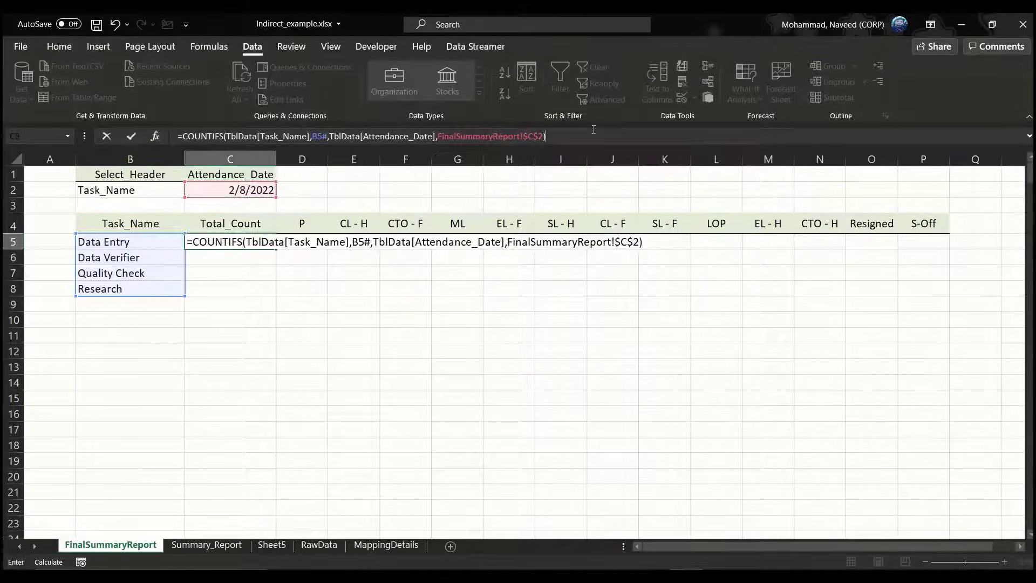
pyautogui.press('Return')
pyautogui.press('Up')
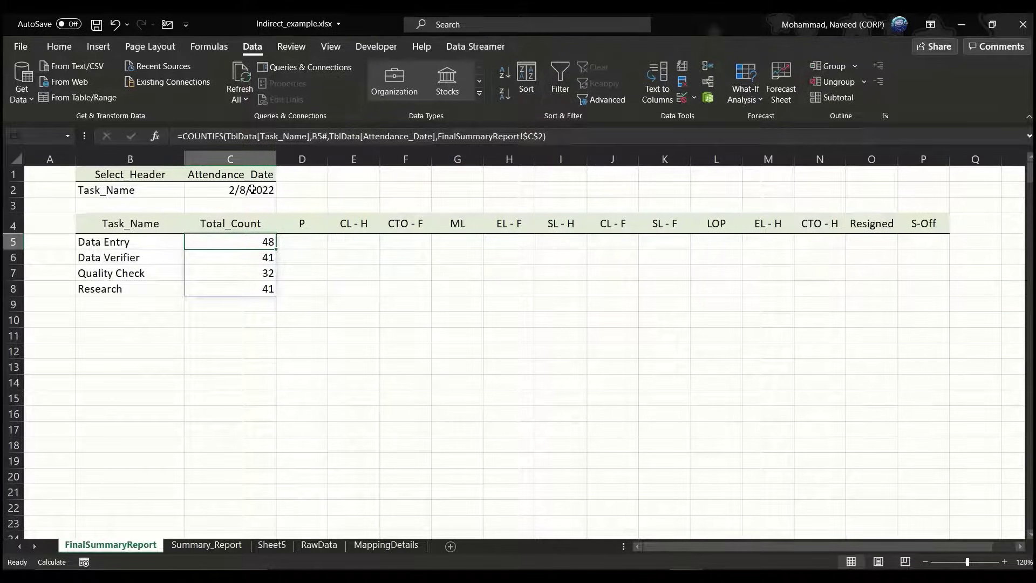
# Set the header selection in B2 to Shift and check the list returned from B5 down.
pyautogui.click(162, 193)
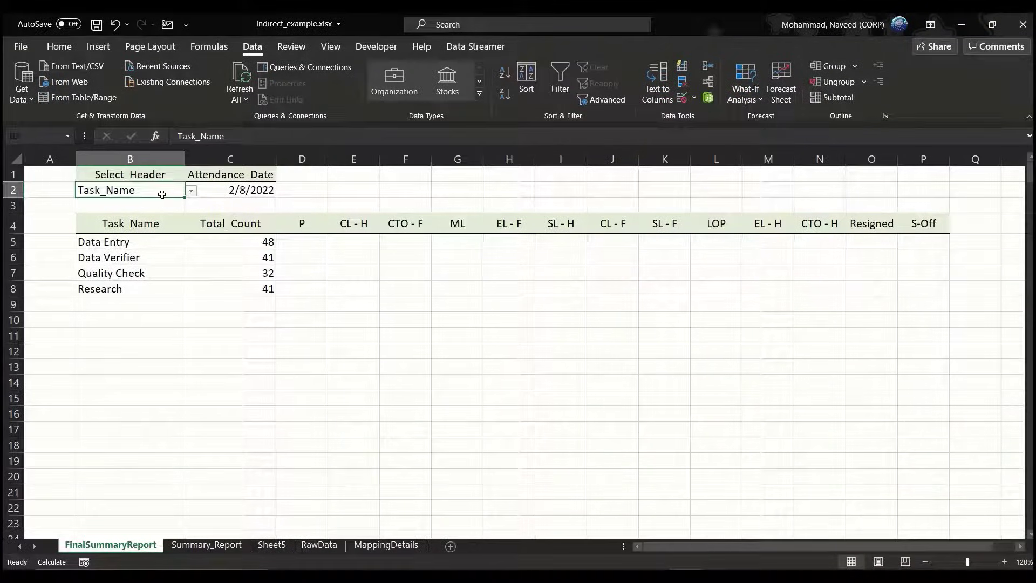
pyautogui.click(191, 191)
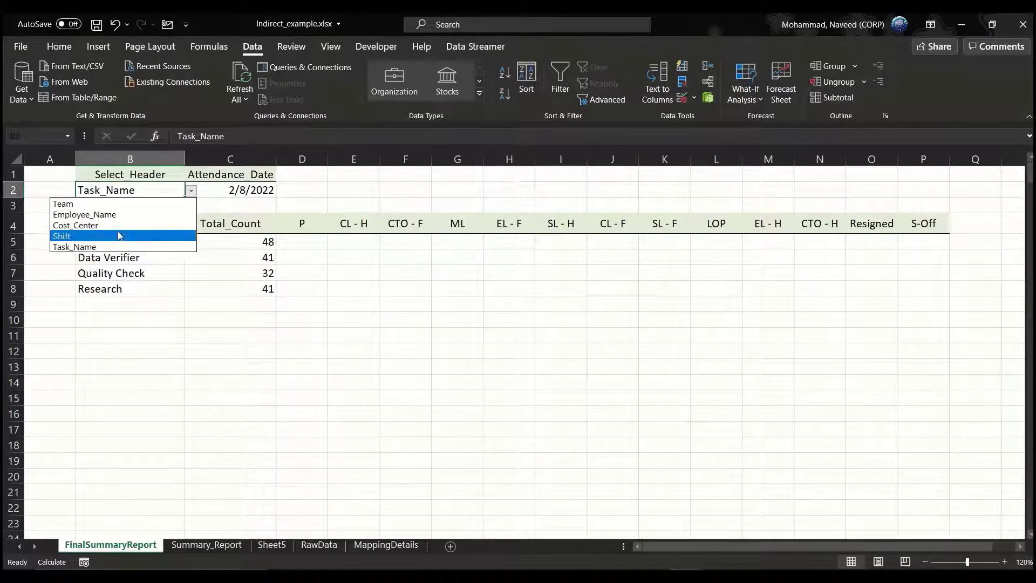
pyautogui.click(120, 236)
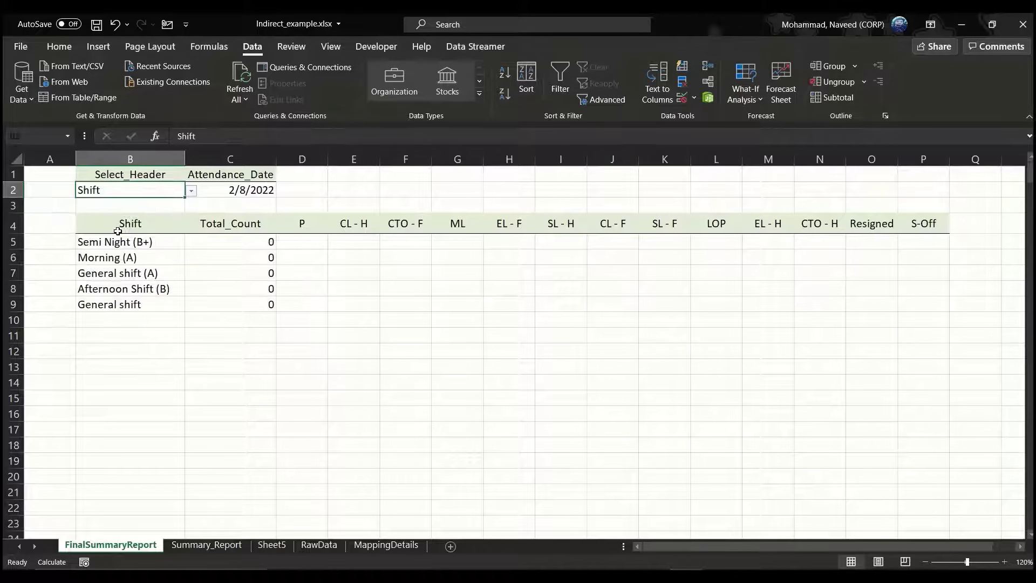
pyautogui.moveTo(141, 241); pyautogui.dragTo(138, 307)
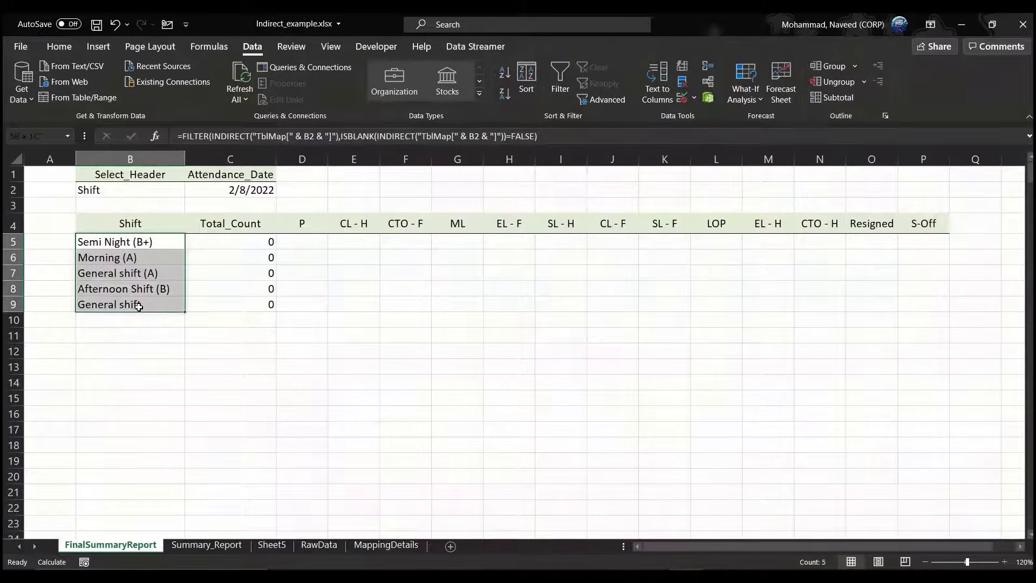
# Inspect the hard-coded TblData[Task_Name] criteria range in C5's COUNTIFS formula and leave the formula without editing it.
pyautogui.click(236, 242)
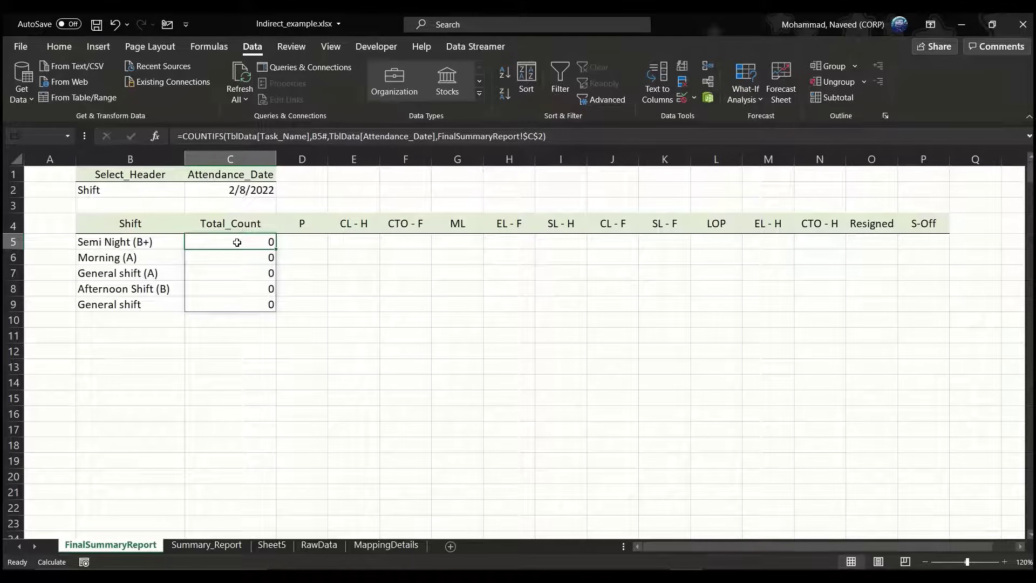
pyautogui.doubleClick(237, 243)
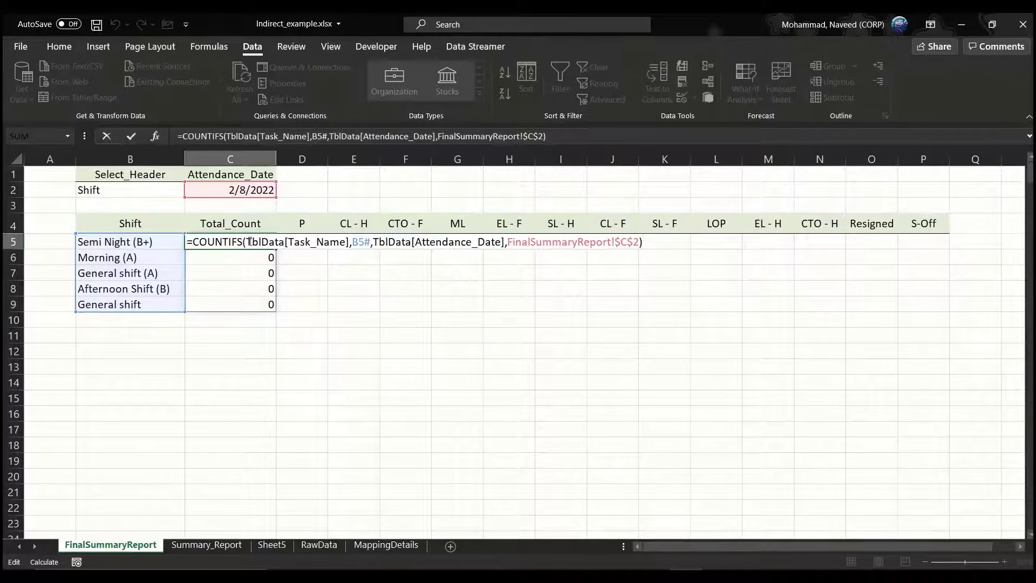
pyautogui.moveTo(249, 241); pyautogui.dragTo(348, 242)
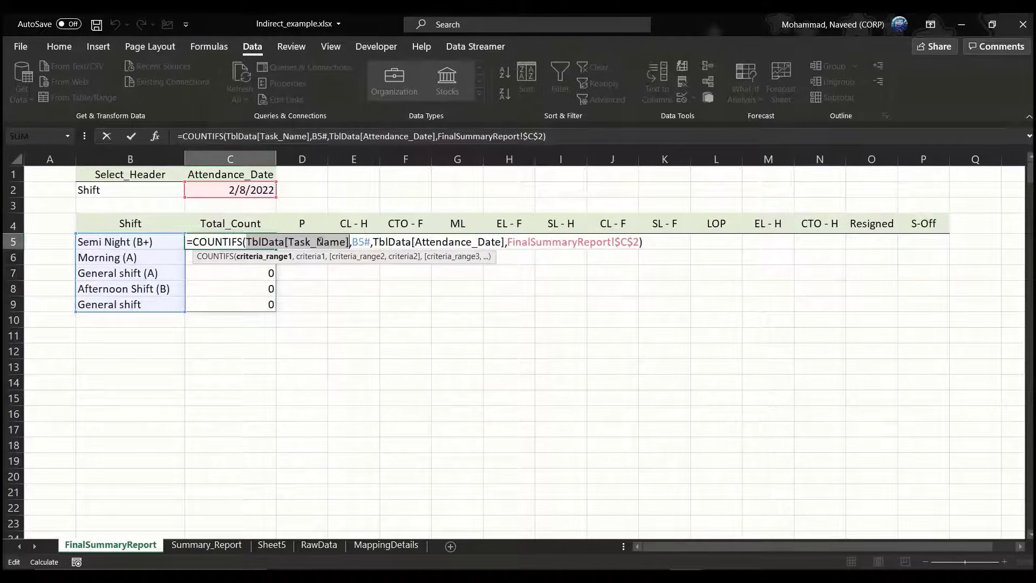
pyautogui.press('Escape')
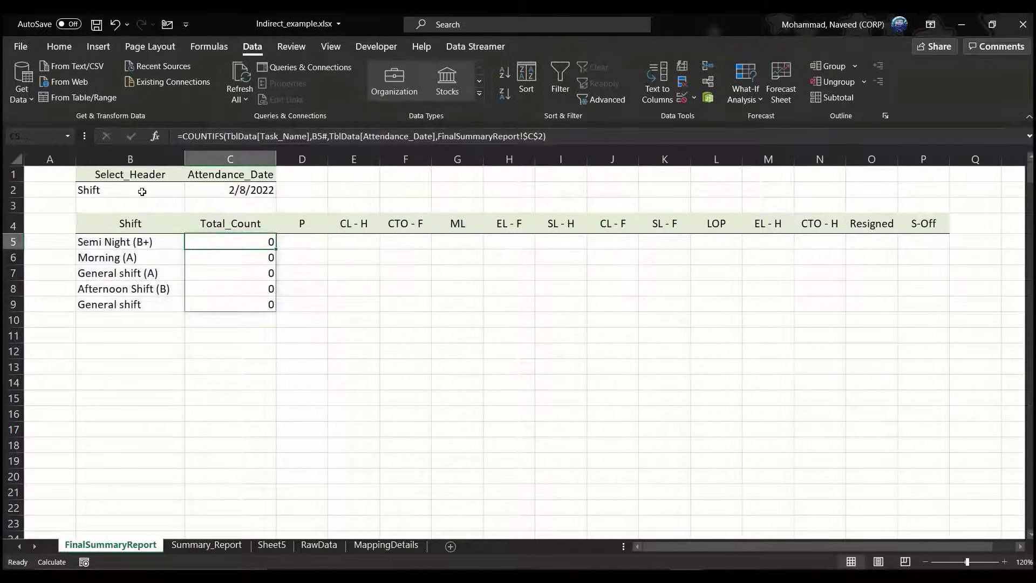
# Compare the header selected in B2 with the Shift column header on RawData, and return to FinalSummaryReport.
pyautogui.click(141, 191)
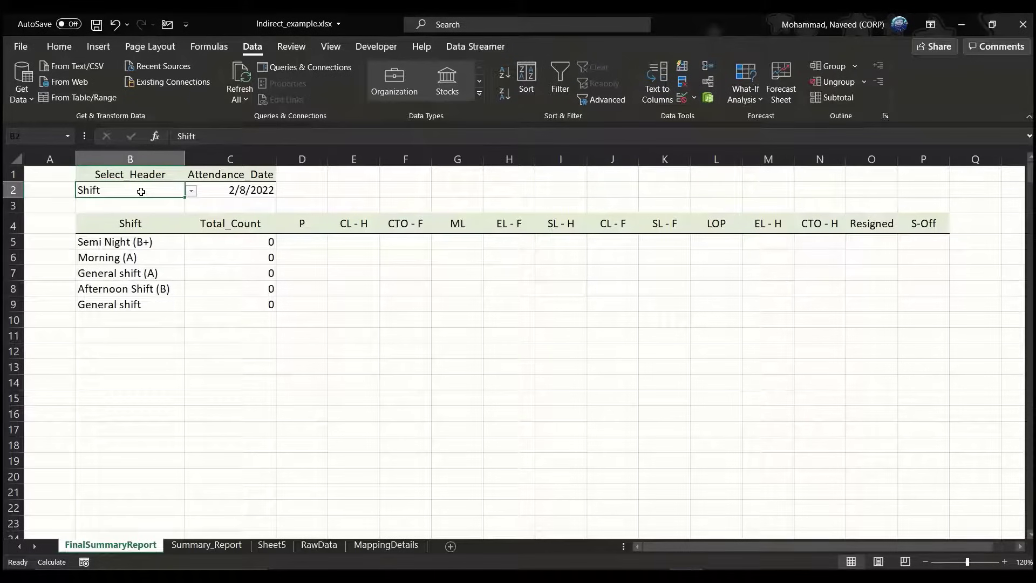
pyautogui.click(321, 545)
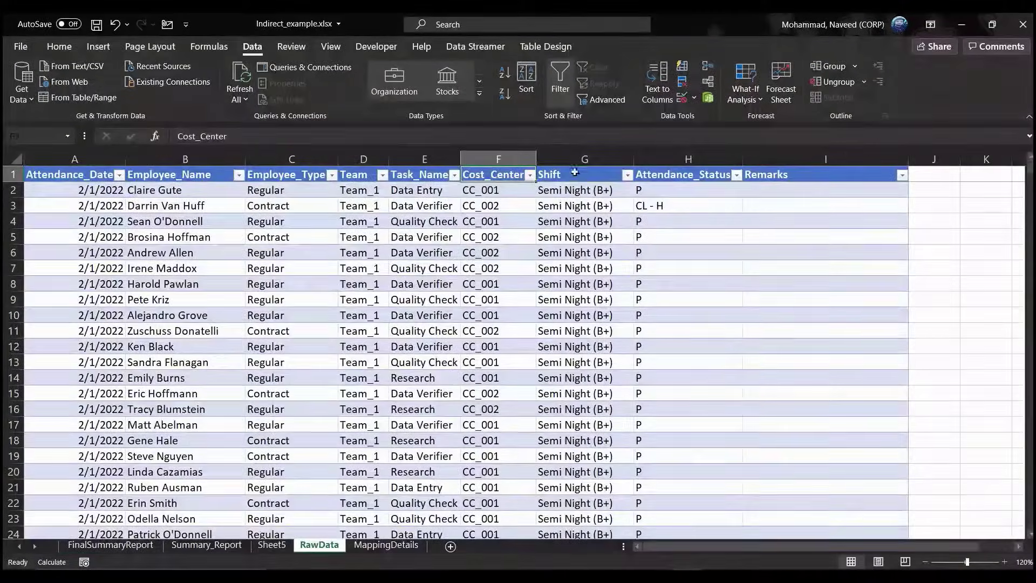
pyautogui.click(574, 172)
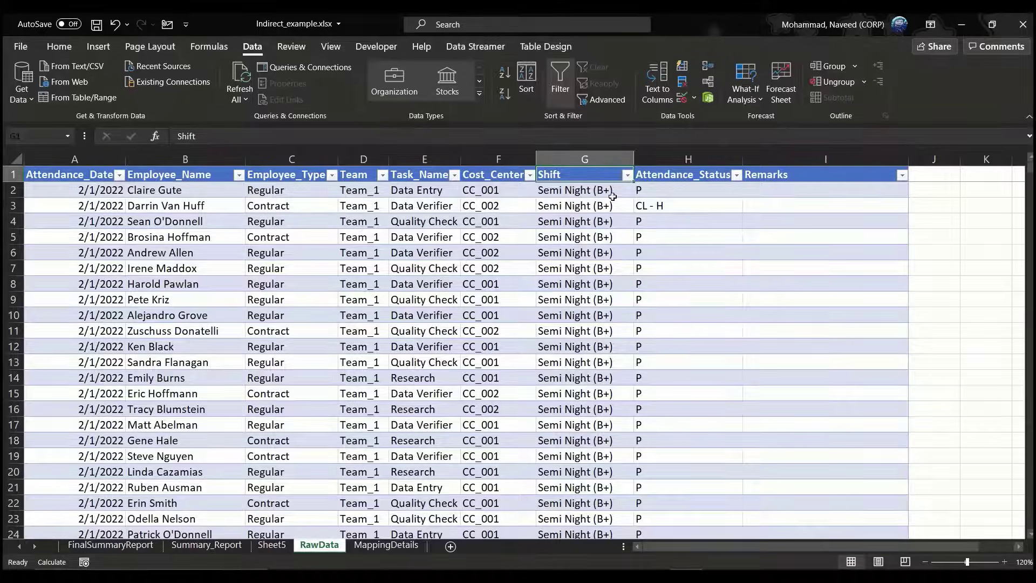
pyautogui.click(114, 545)
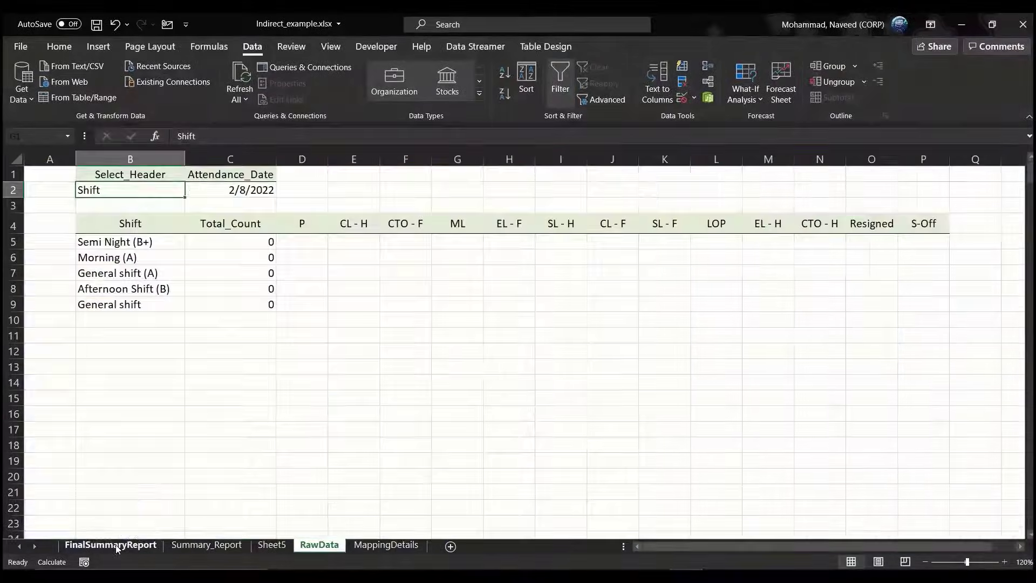
# Remove the hard-coded TblData[Task_Name] criteria range from the COUNTIFS formula in C5.
pyautogui.click(268, 241)
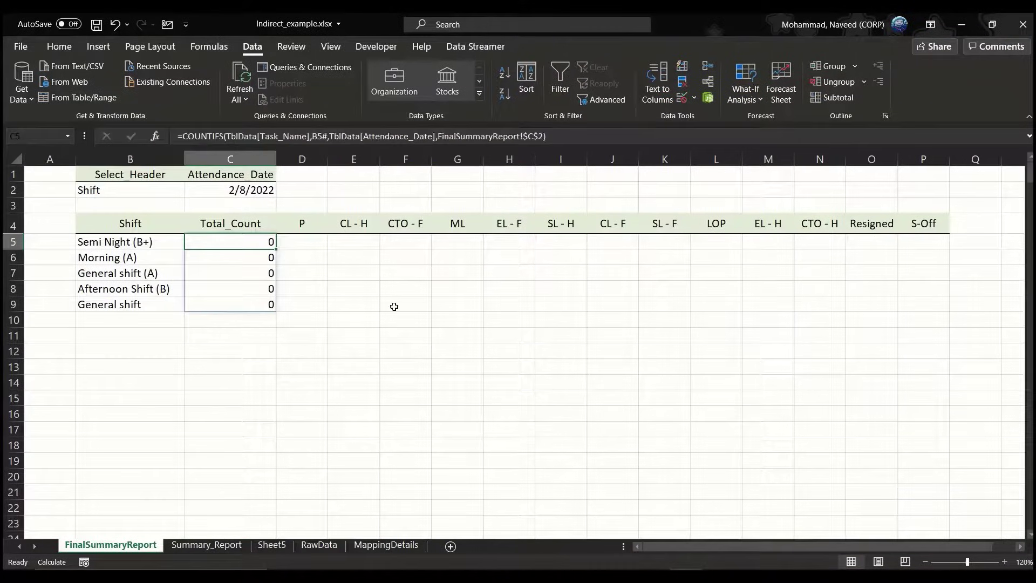
pyautogui.press('F2')
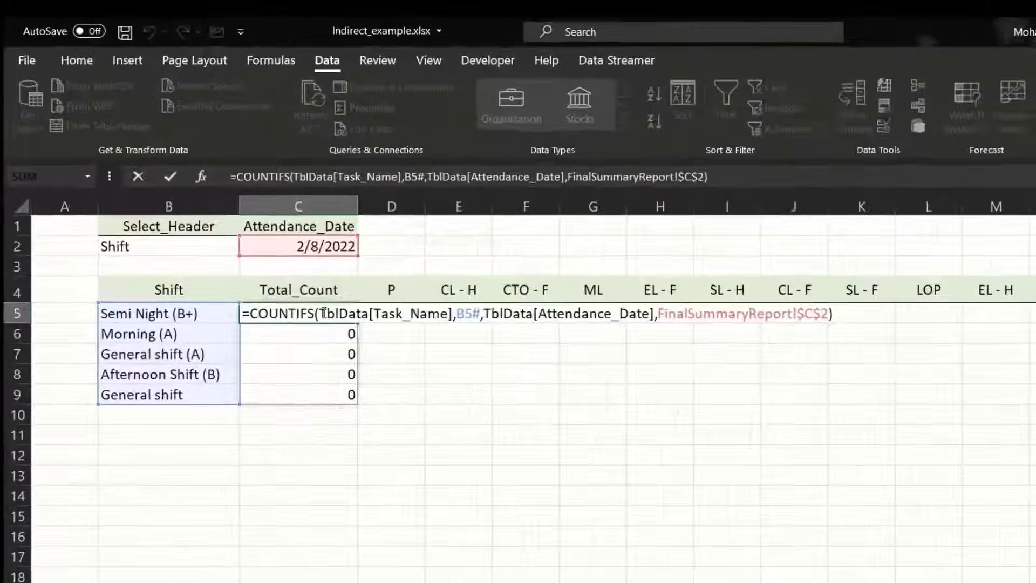
pyautogui.click(261, 241)
pyautogui.moveTo(355, 329); pyautogui.dragTo(475, 327)
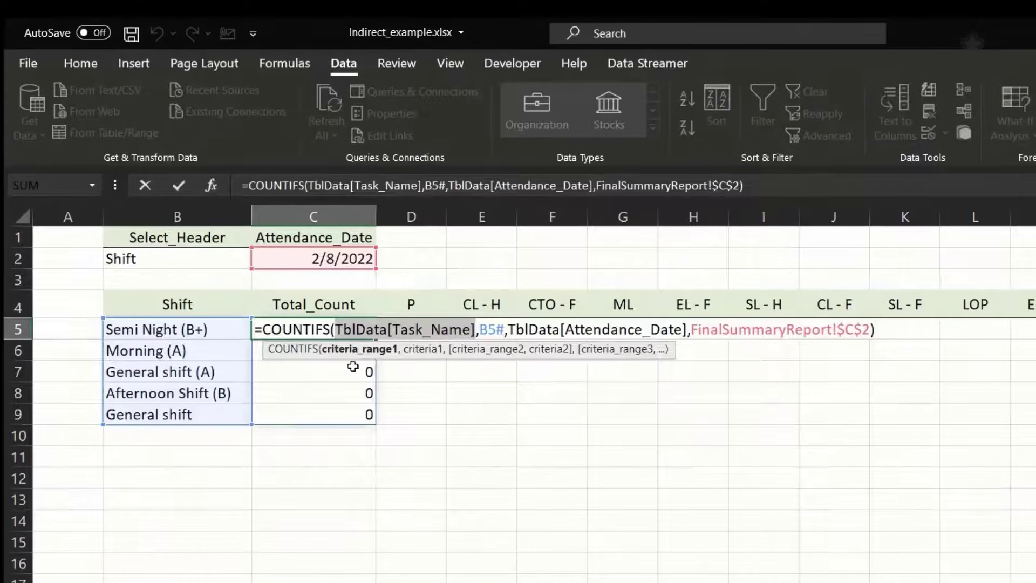
pyautogui.click(366, 327)
pyautogui.press('Left')
pyautogui.press('Left')
pyautogui.press('Left')
pyautogui.press('Left')
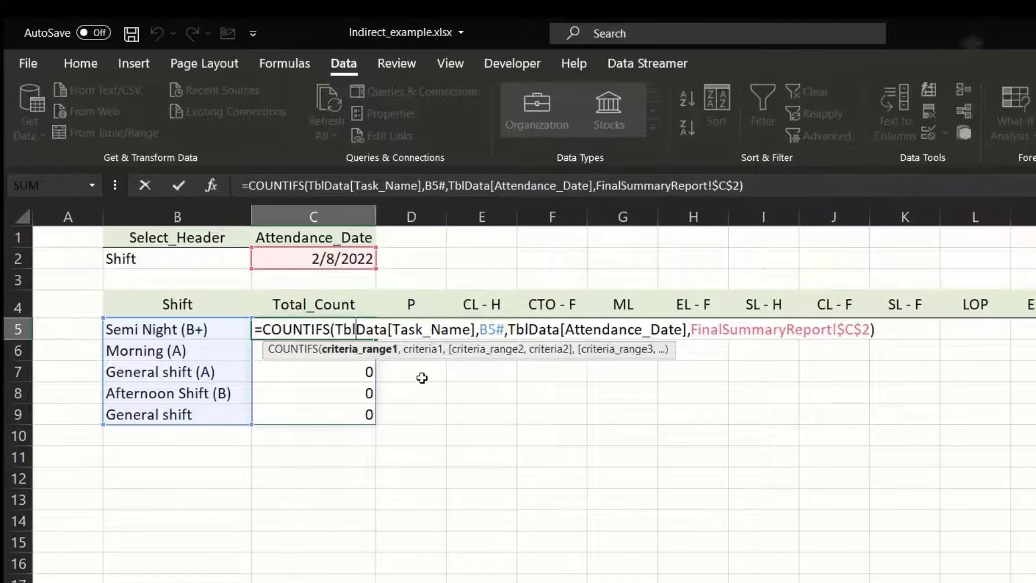
pyautogui.hotkey('shift', 'Right')
pyautogui.hotkey('shift', 'Right')
pyautogui.hotkey('shift', 'Right')
pyautogui.hotkey('shift', 'Right')
pyautogui.hotkey('shift', 'Right')
pyautogui.hotkey('shift', 'Right')
pyautogui.hotkey('shift', 'Right')
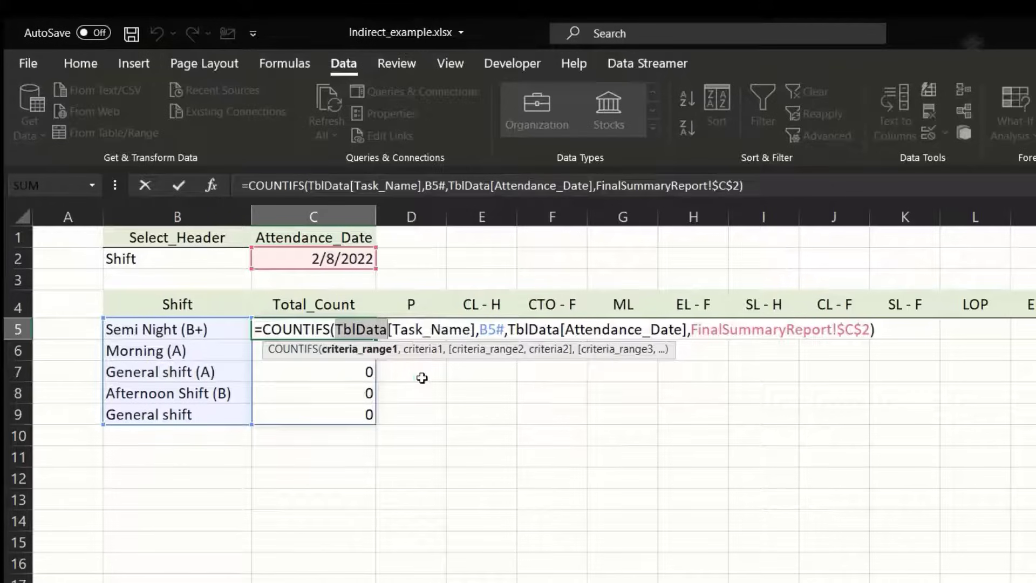
pyautogui.hotkey('shift', 'Right')
pyautogui.hotkey('shift', 'Right')
pyautogui.hotkey('shift', 'Right')
pyautogui.hotkey('shift', 'Right')
pyautogui.hotkey('shift', 'Right')
pyautogui.hotkey('shift', 'Right')
pyautogui.hotkey('shift', 'Right')
pyautogui.hotkey('shift', 'Right')
pyautogui.hotkey('shift', 'Right')
pyautogui.hotkey('shift', 'Right')
pyautogui.hotkey('shift', 'Right')
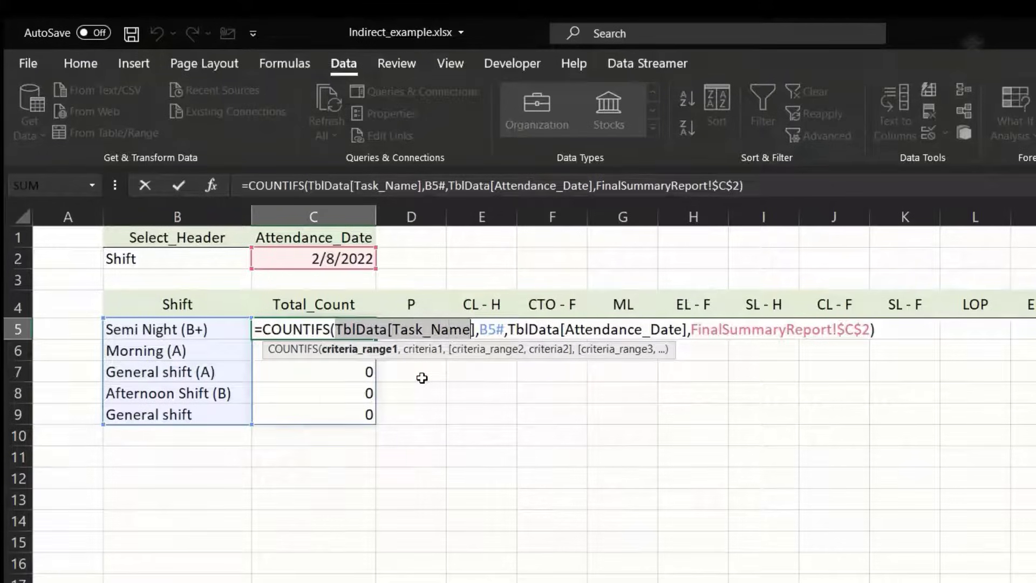
pyautogui.press('Delete')
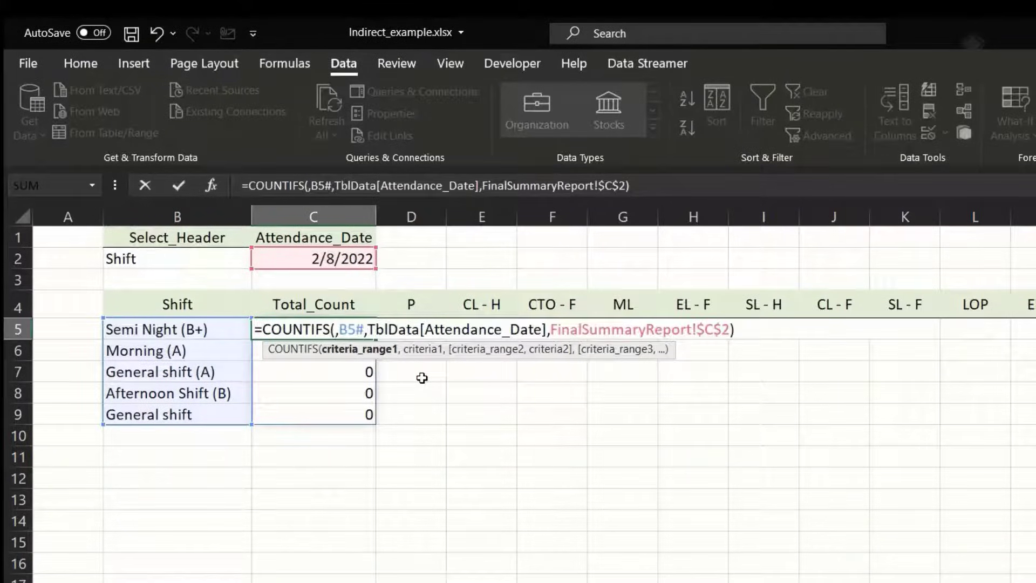
# Start an INDIRECT function as C5's first criteria range, with the text "TblData[" followed by an & operator.
pyautogui.write('indi')
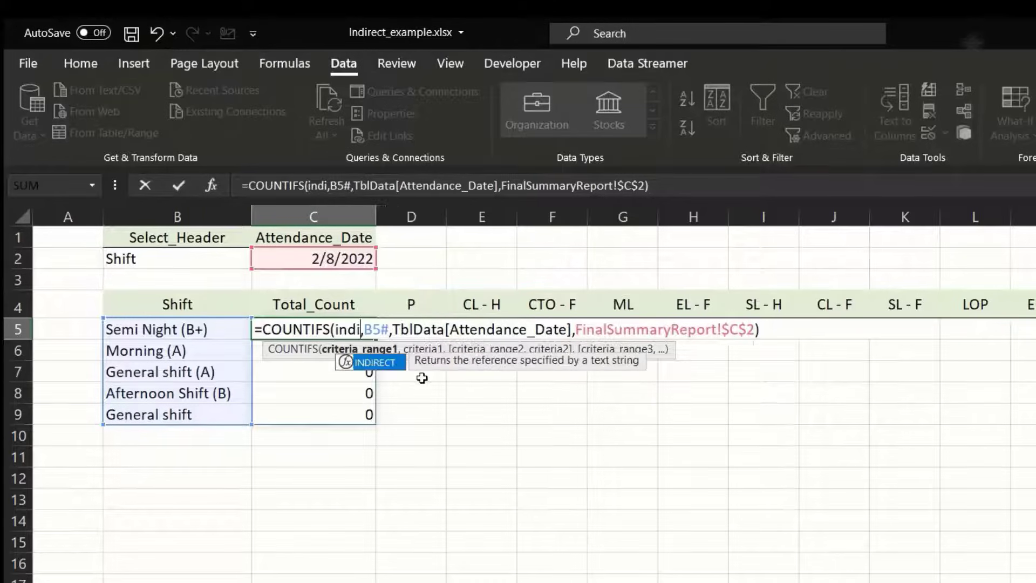
pyautogui.press('Tab')
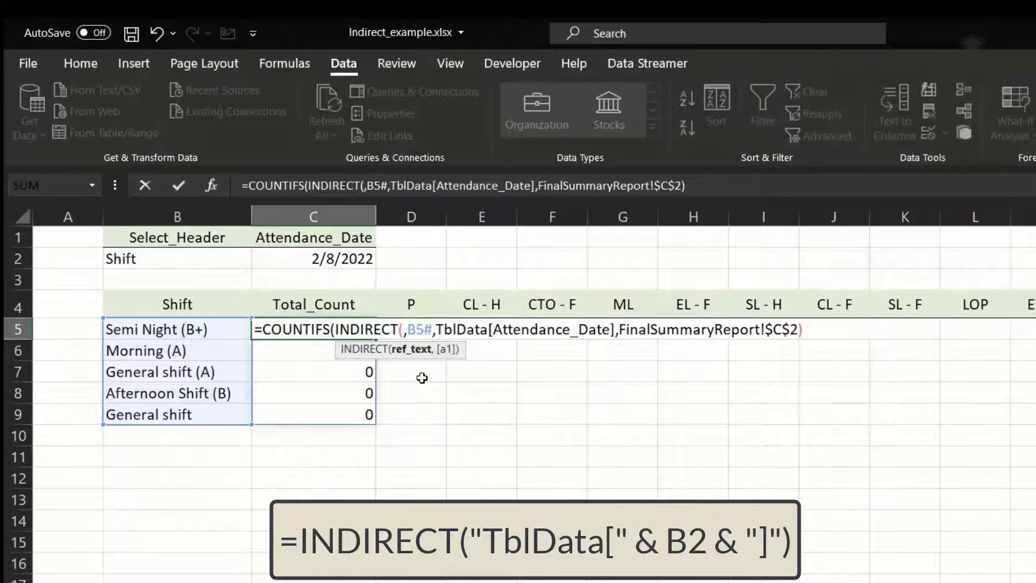
pyautogui.write('"Tbl')
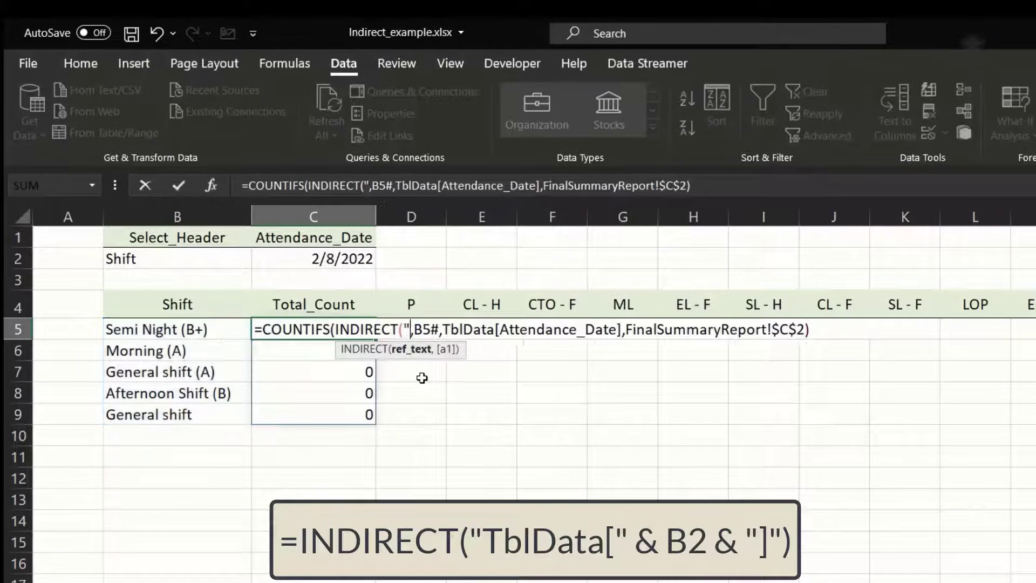
pyautogui.write('Data')
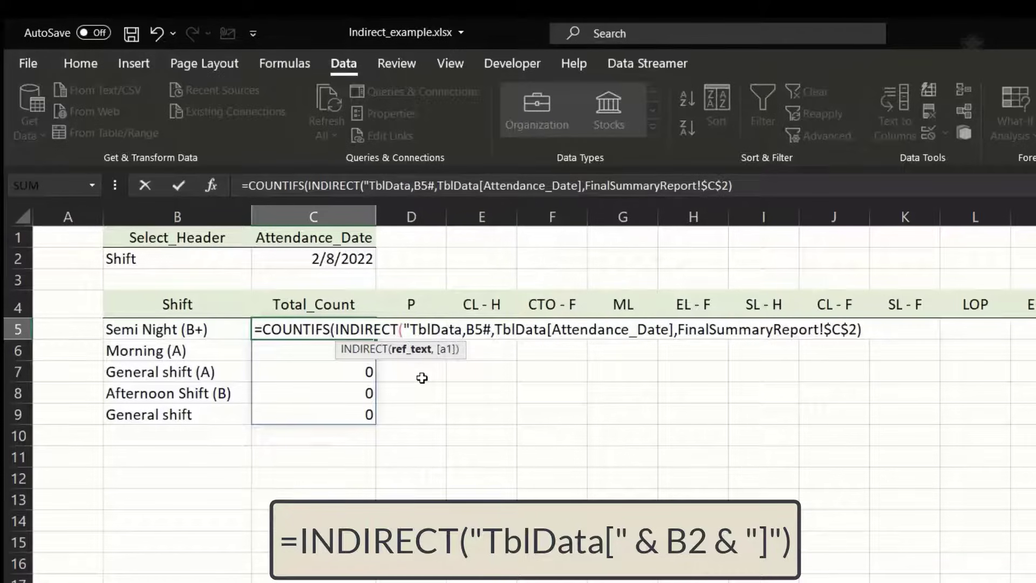
pyautogui.write('[')
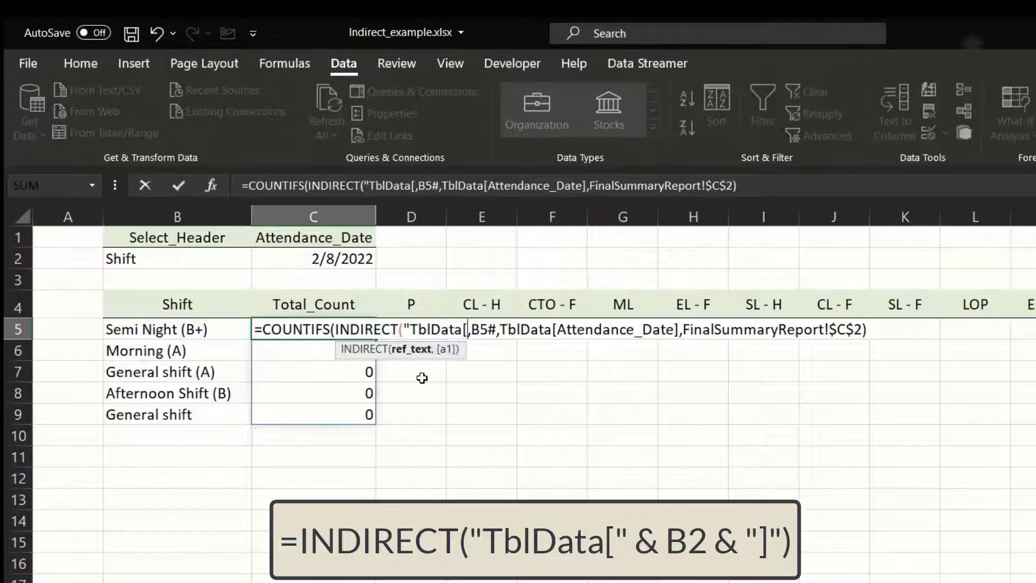
pyautogui.write('"')
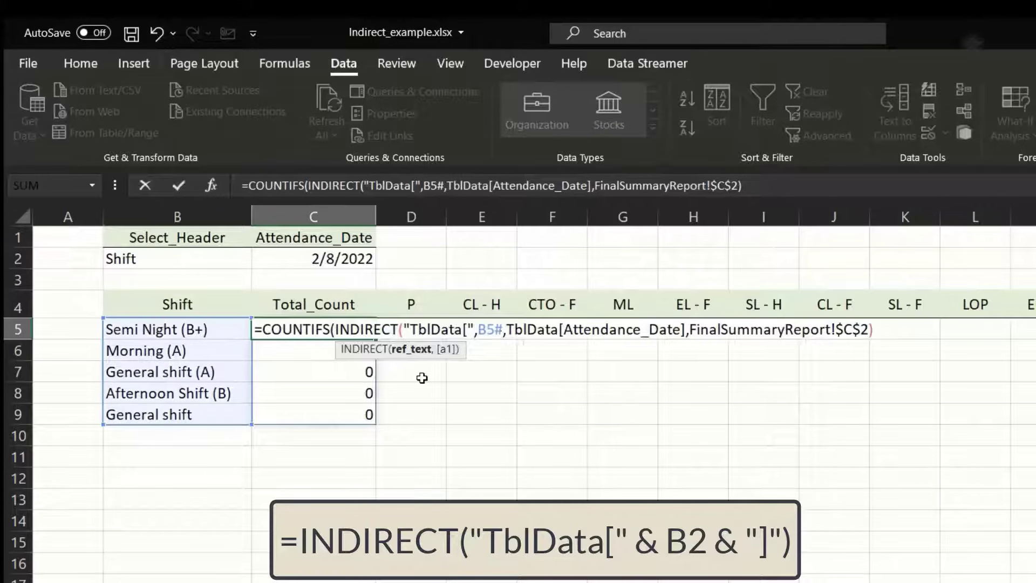
pyautogui.write(' &')
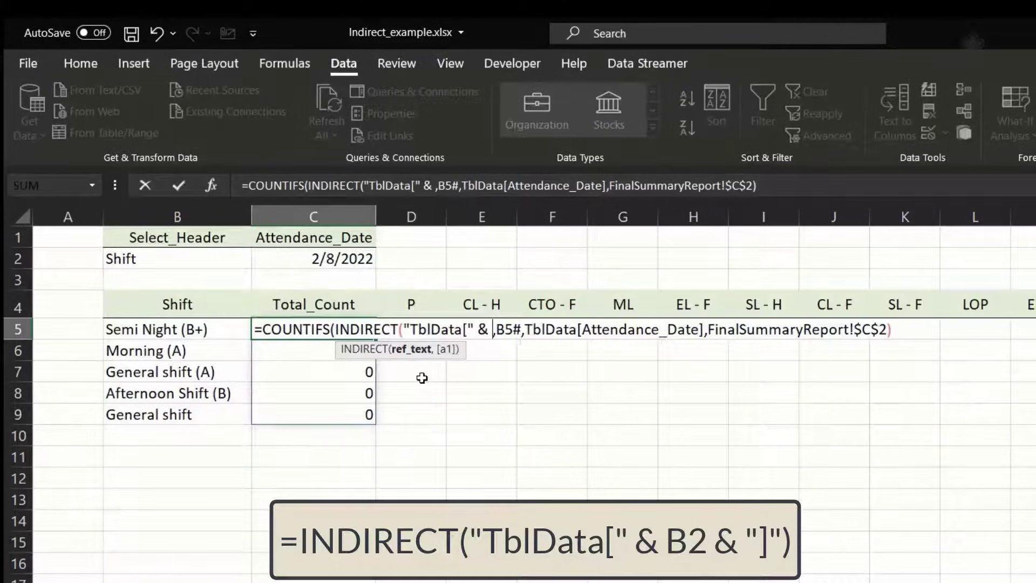
# Append B2 & "]" to the INDIRECT reference, close the function, and enter the completed COUNTIFS formula in C5.
pyautogui.click(194, 258)
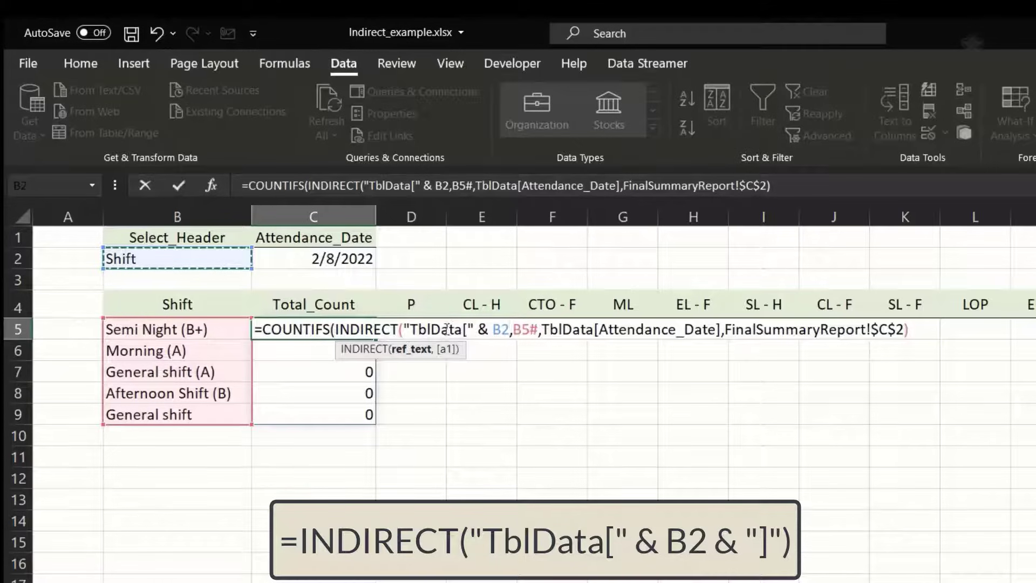
pyautogui.click(509, 329)
pyautogui.write('& ')
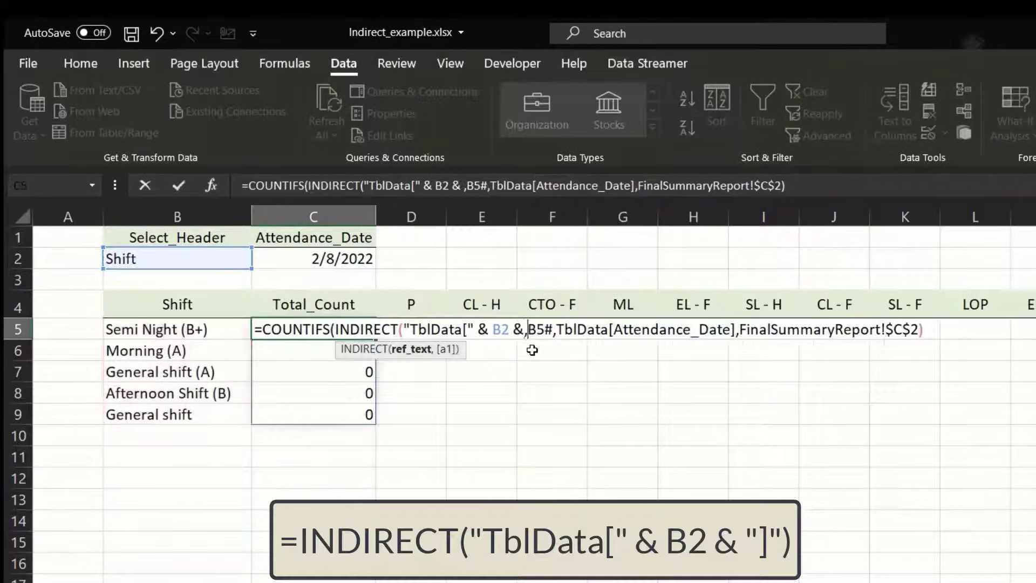
pyautogui.write('"]')
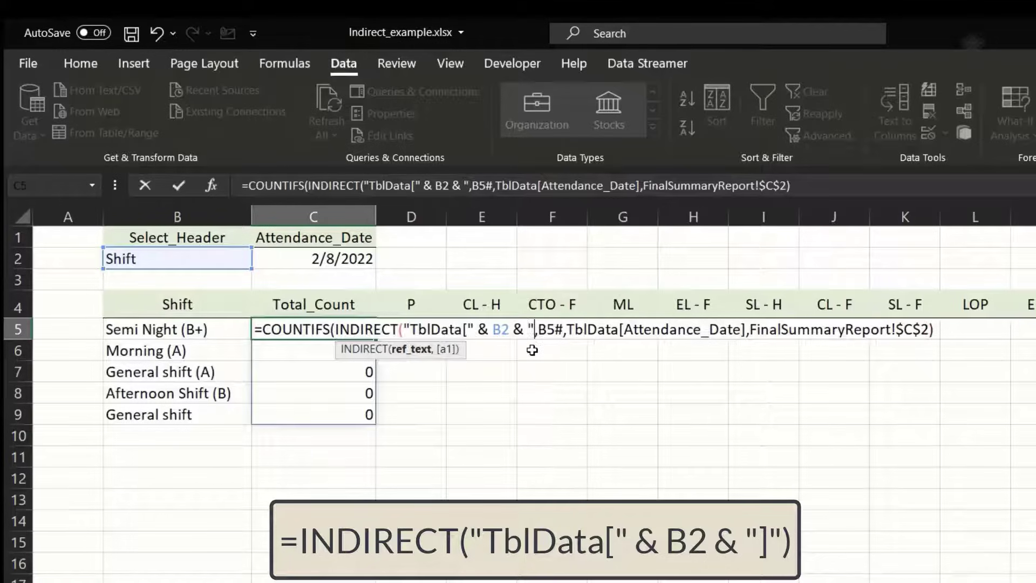
pyautogui.write('"')
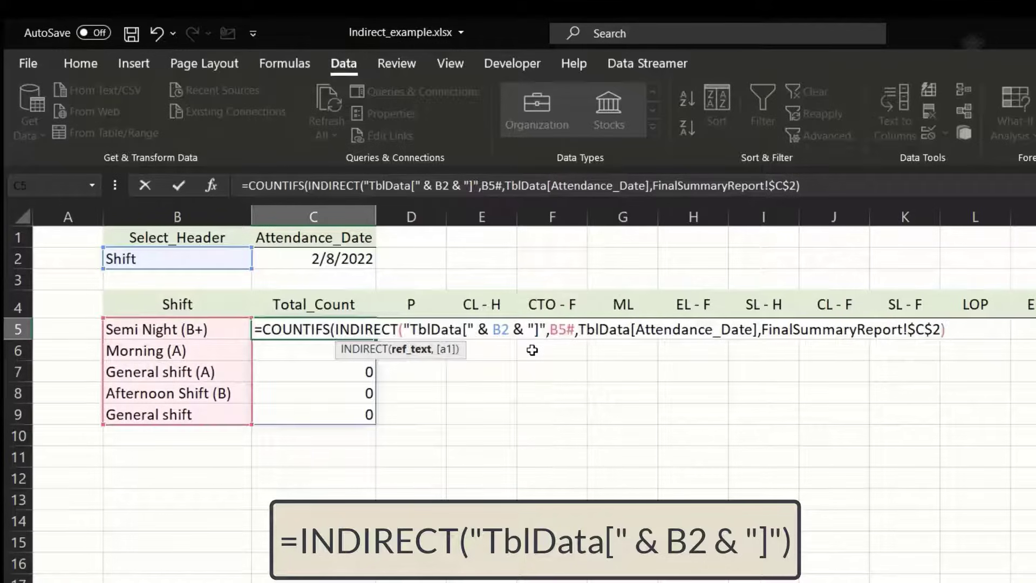
pyautogui.write(')')
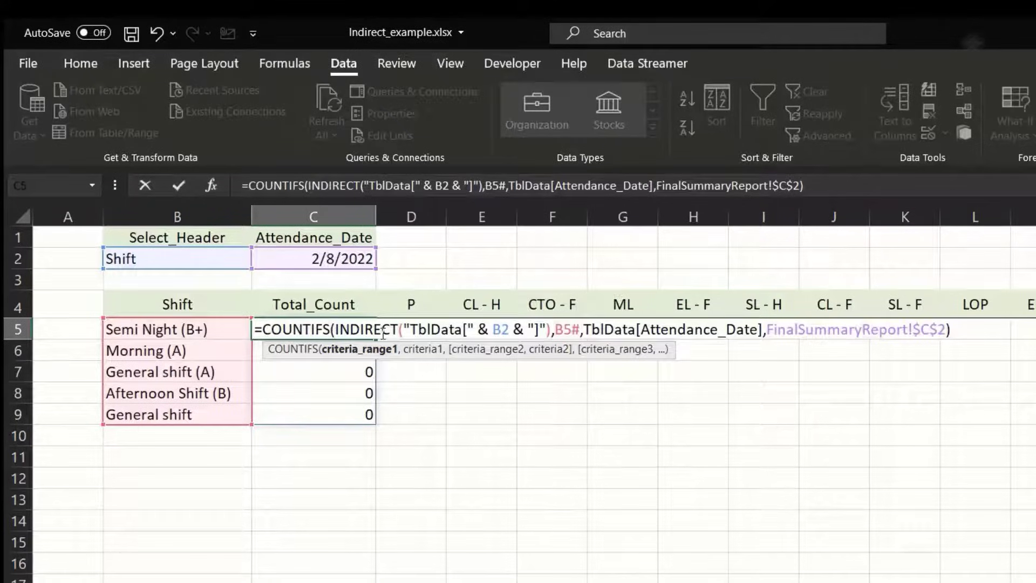
pyautogui.click(515, 349)
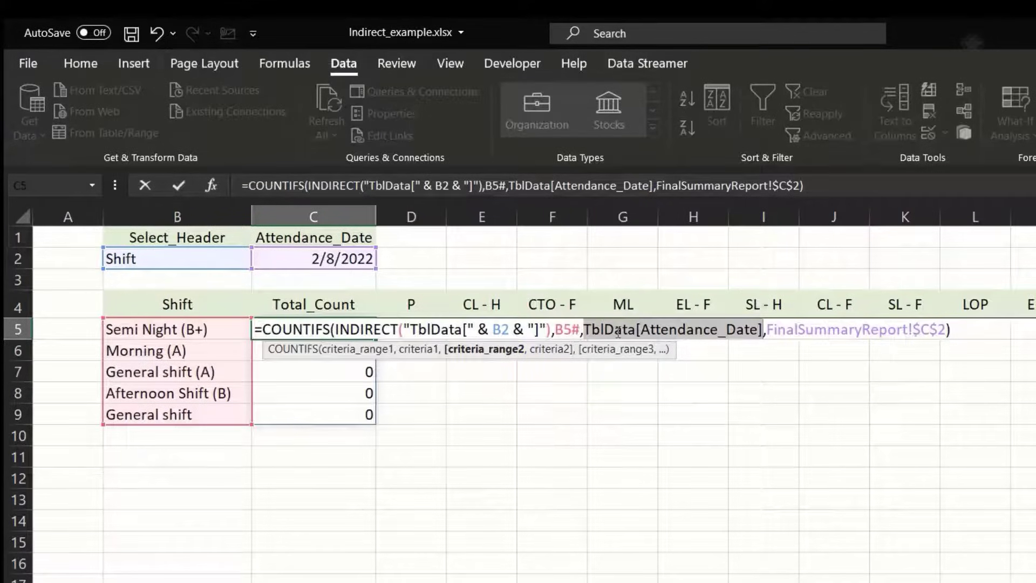
pyautogui.click(738, 330)
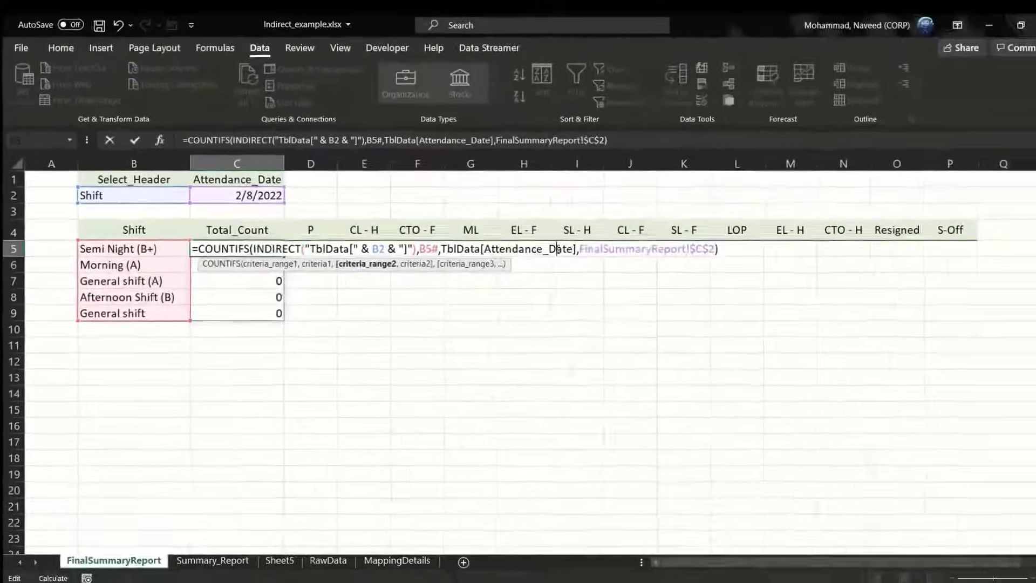
pyautogui.hotkey('ctrl', 'Return')
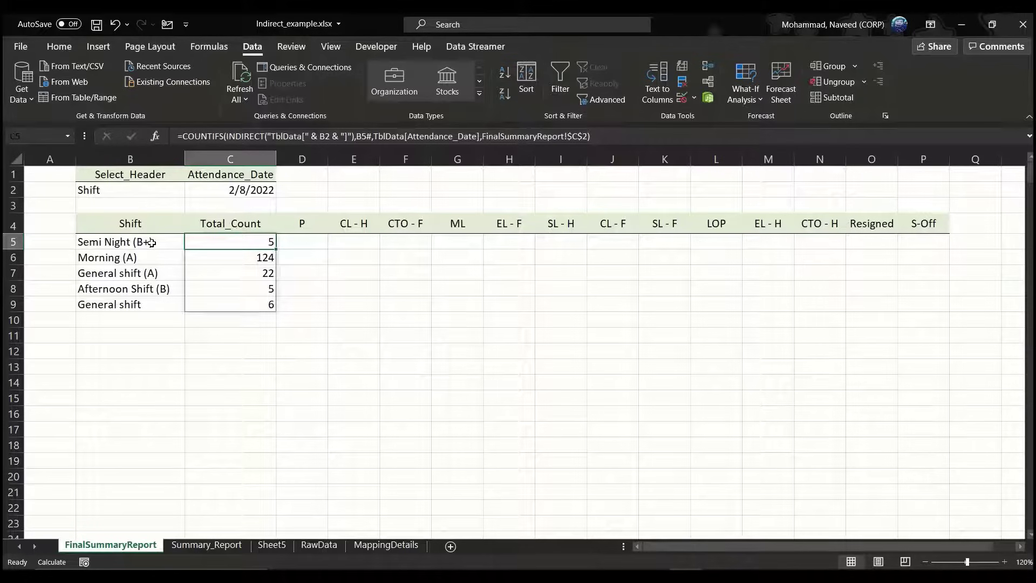
# Set the header selection in B2 to Cost_Center and check the list and Total_Count values against the attendance date.
pyautogui.moveTo(151, 243); pyautogui.dragTo(143, 304)
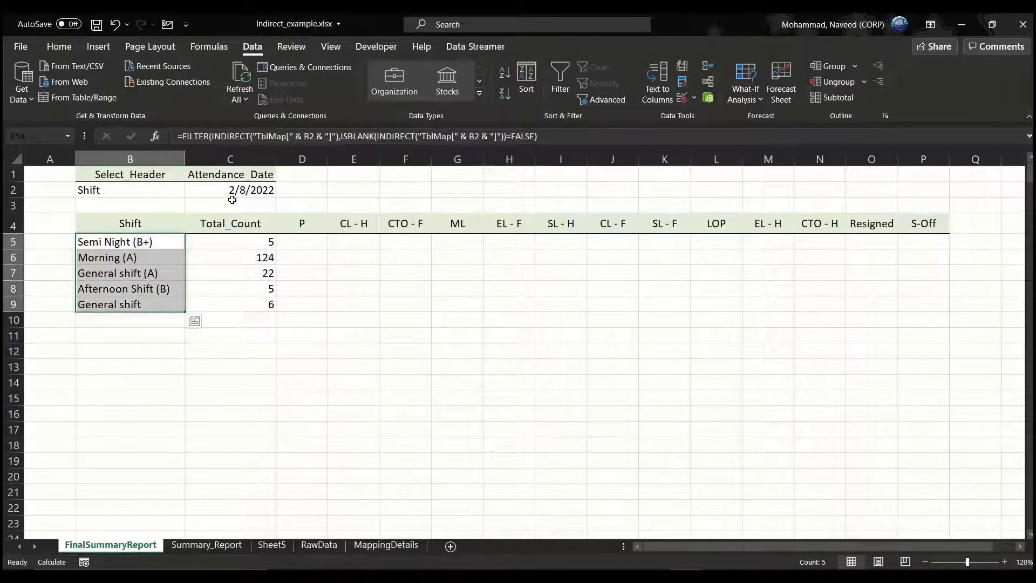
pyautogui.click(239, 193)
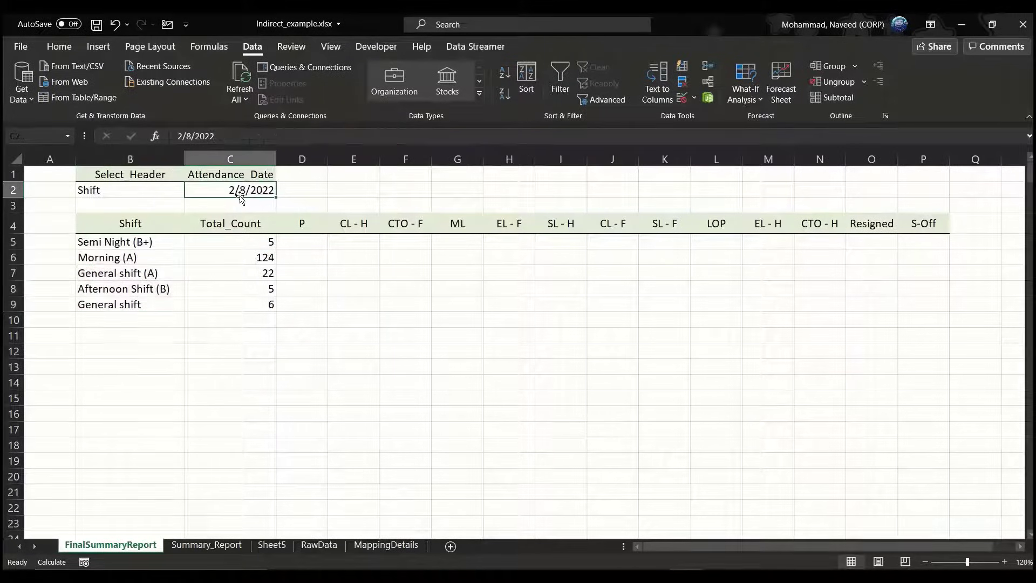
pyautogui.click(174, 191)
pyautogui.click(191, 191)
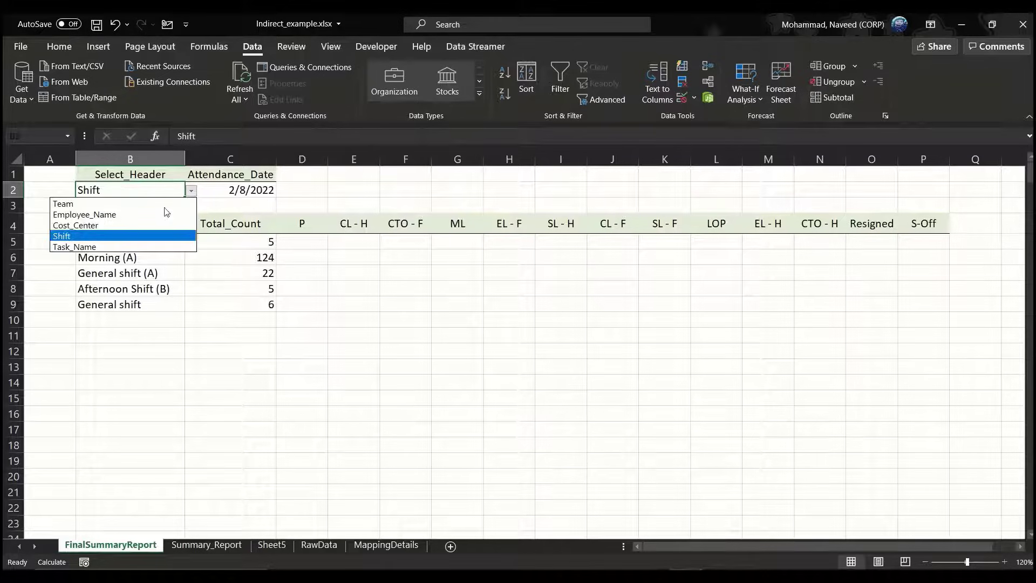
pyautogui.click(125, 225)
pyautogui.moveTo(118, 241); pyautogui.dragTo(119, 349)
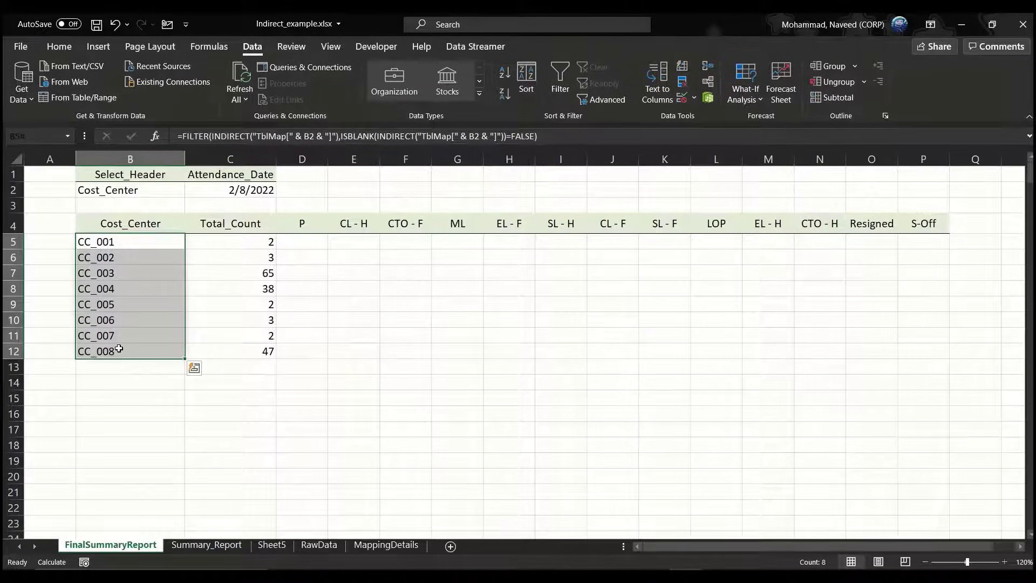
pyautogui.moveTo(226, 241); pyautogui.dragTo(240, 354)
pyautogui.click(257, 191)
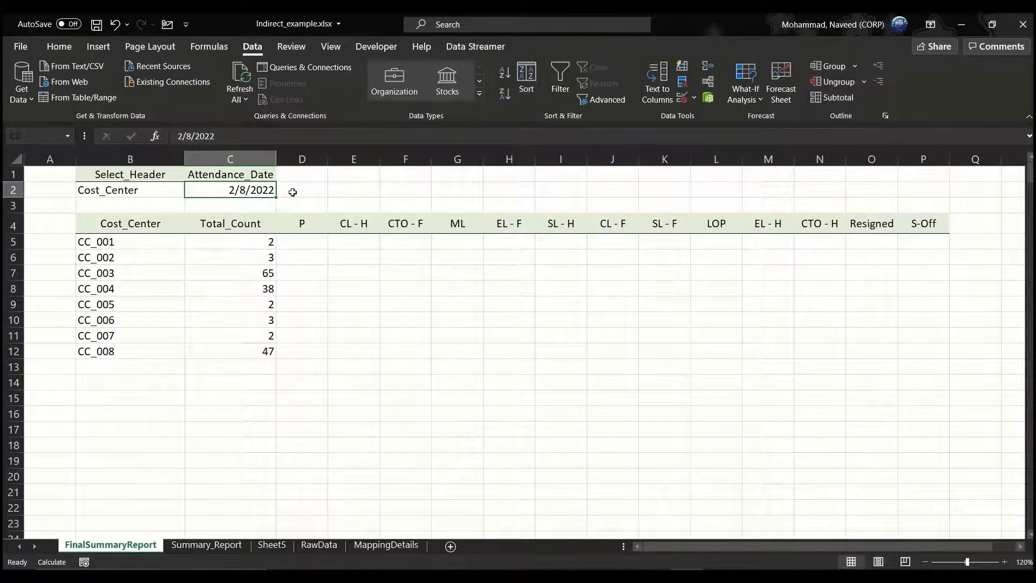
# Examine the status headers from D4, the B5 list and the date in C2, and find the Attendance_Status column on RawData.
pyautogui.click(308, 224)
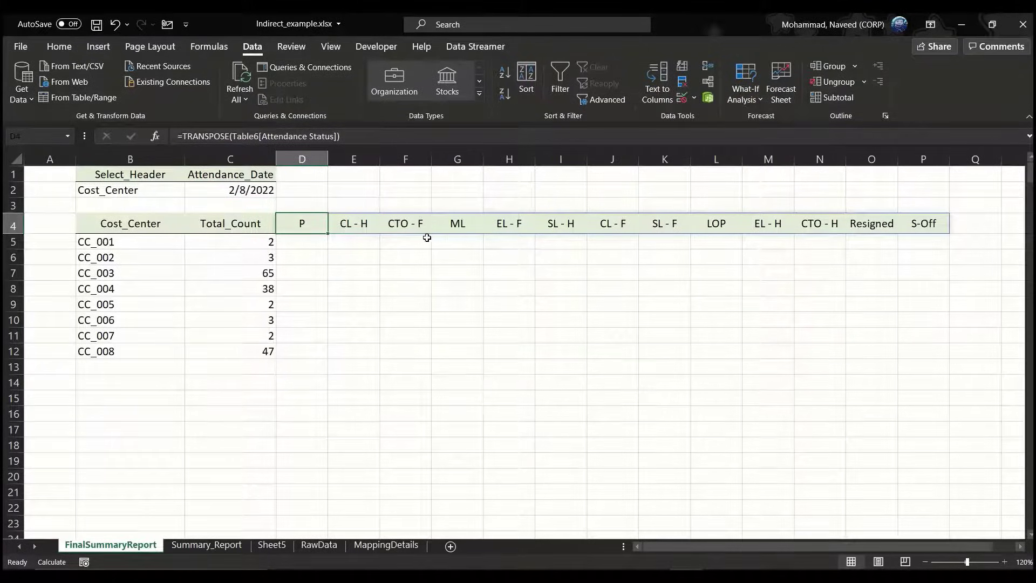
pyautogui.click(303, 241)
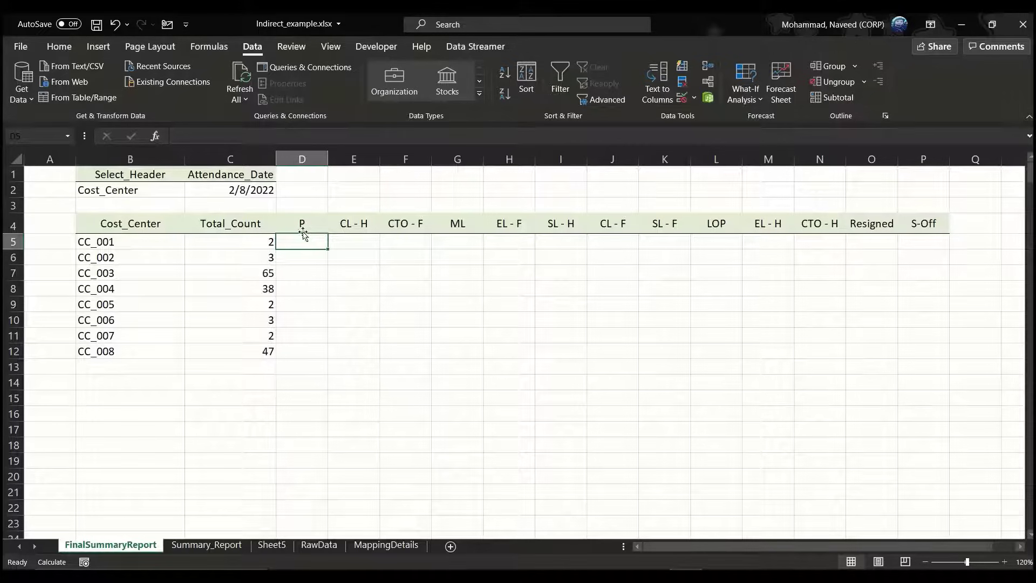
pyautogui.click(301, 225)
pyautogui.click(149, 247)
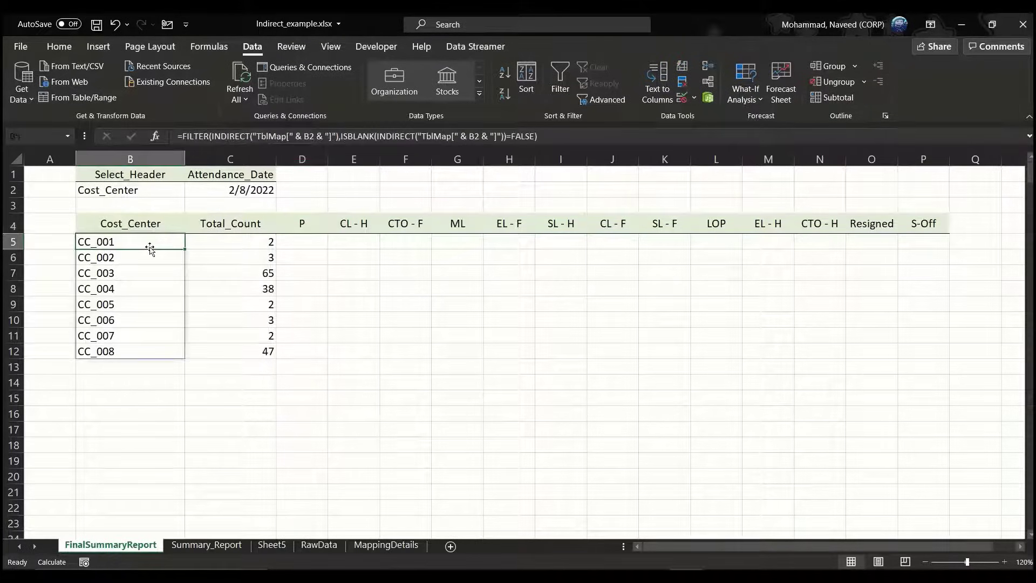
pyautogui.click(241, 190)
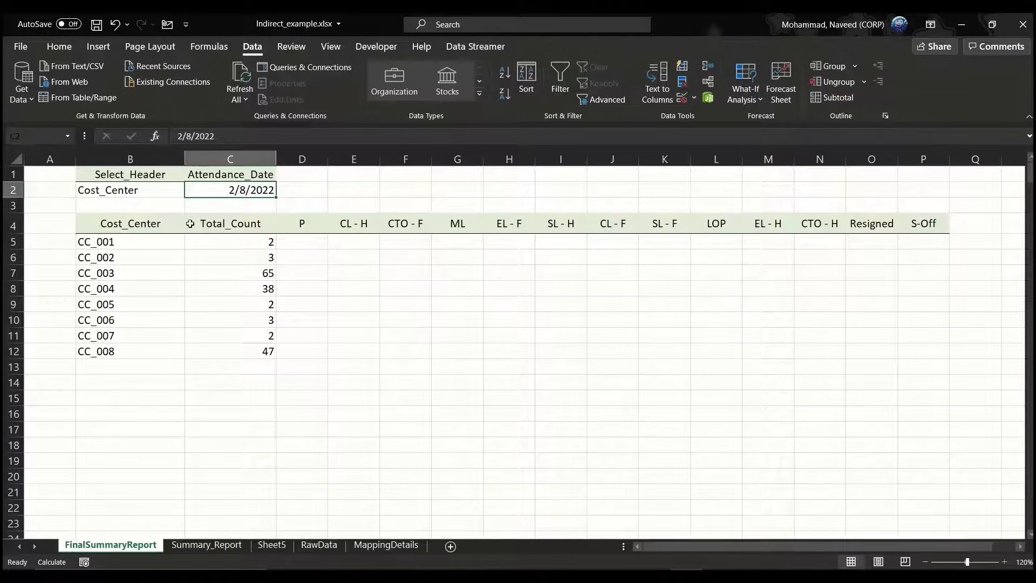
pyautogui.click(148, 242)
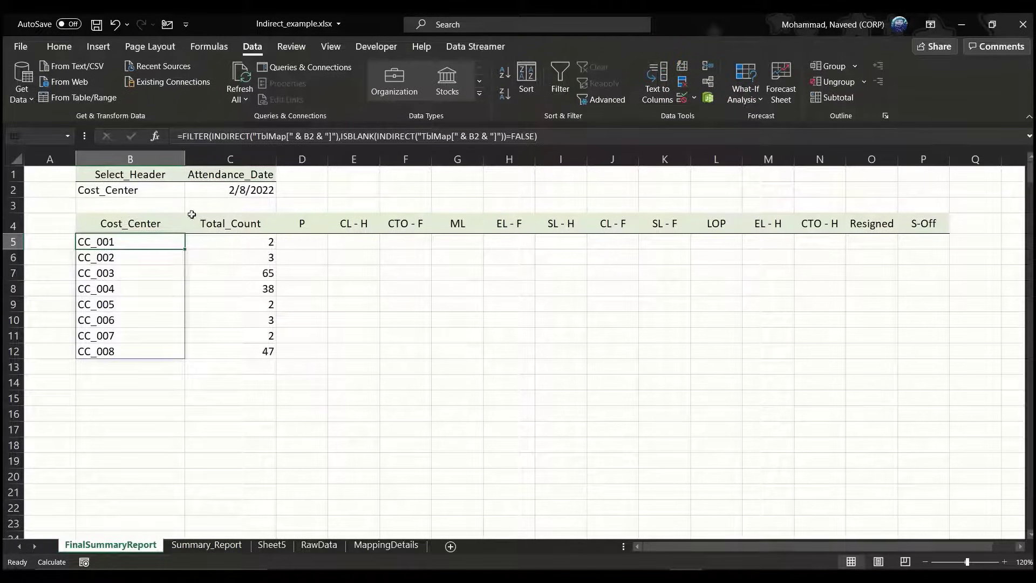
pyautogui.click(306, 222)
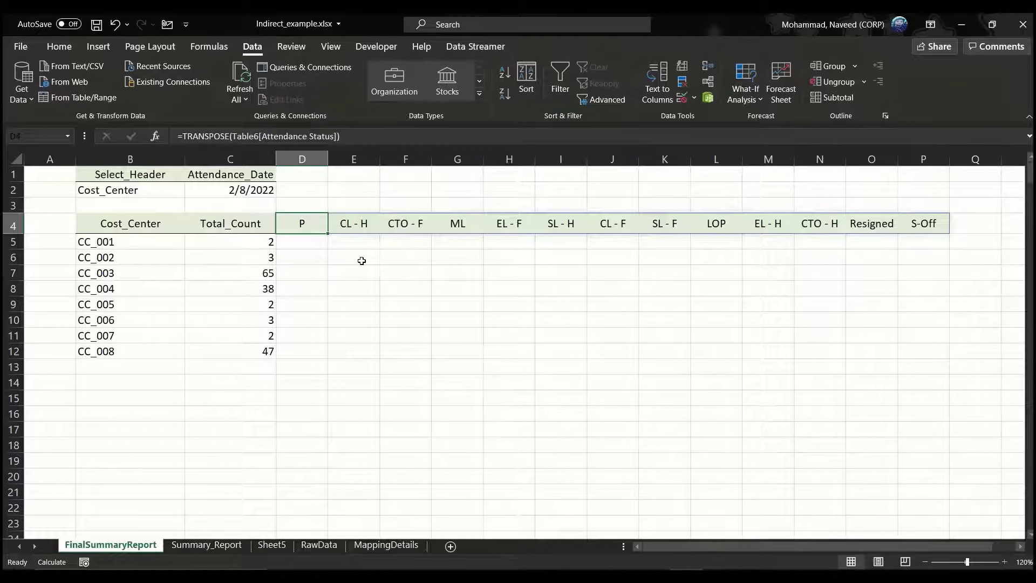
pyautogui.click(318, 546)
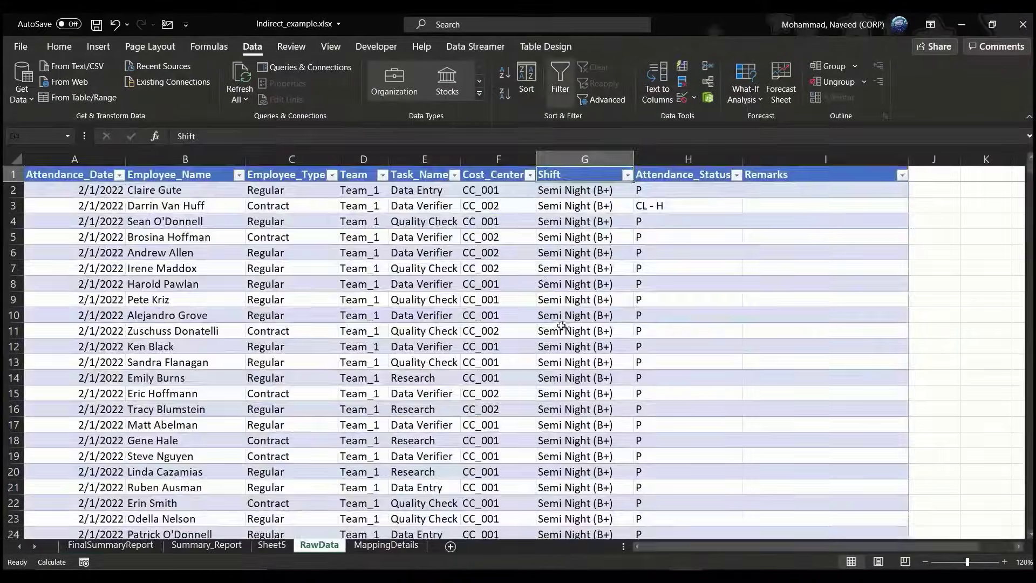
pyautogui.click(685, 173)
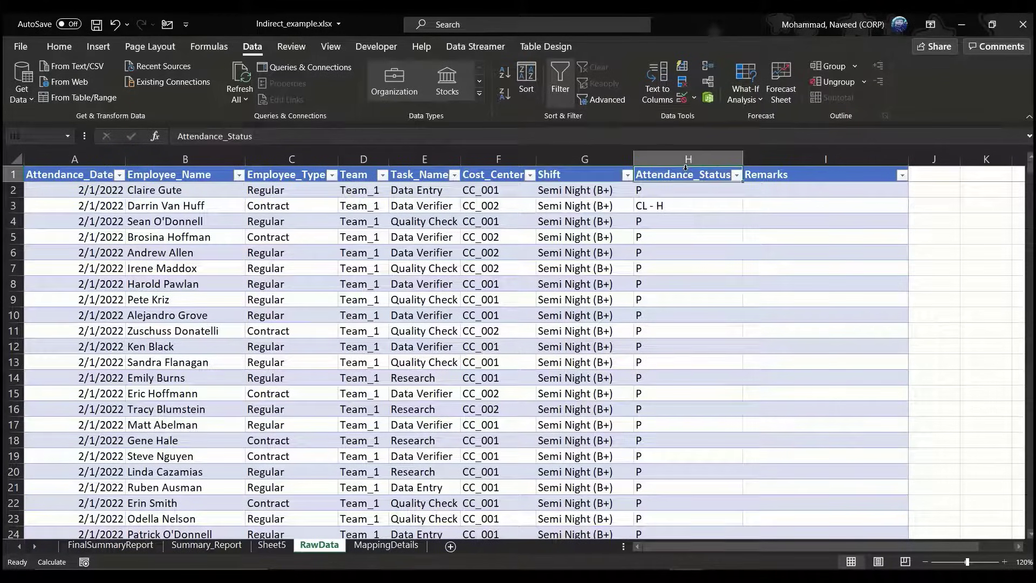
# Inspect the Attendance_Status column on RawData and return to the FinalSummaryReport sheet.
pyautogui.click(685, 168)
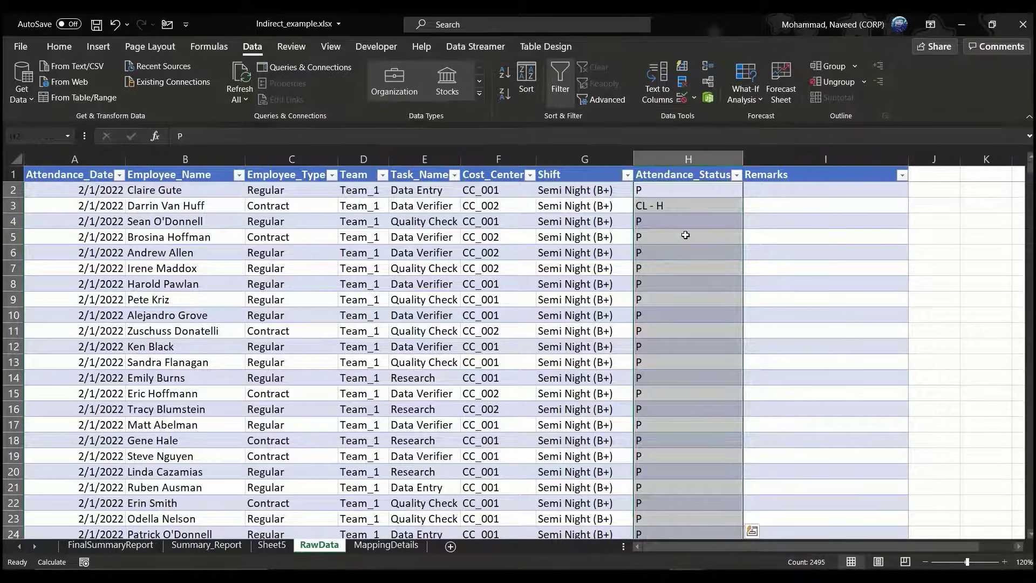
pyautogui.click(549, 303)
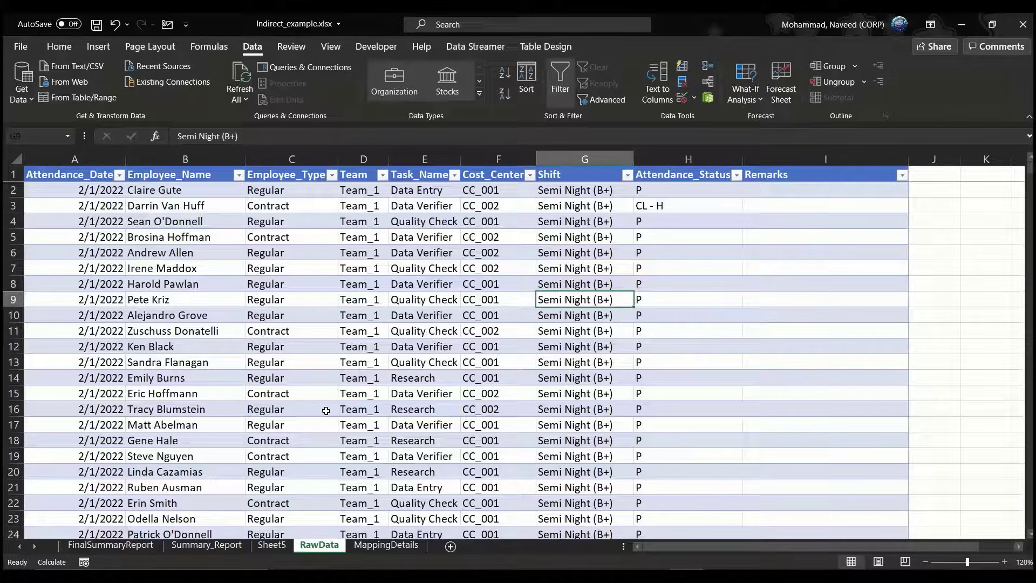
pyautogui.click(136, 548)
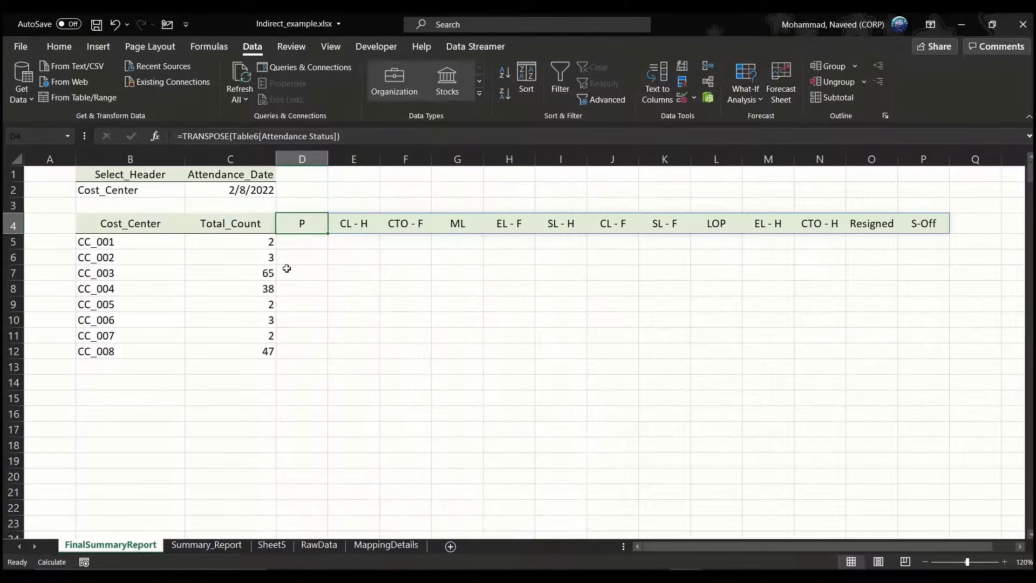
# Start a COUNTIFS formula in D5 with TblData[Cost_Center] from RawData as the first criteria range.
pyautogui.click(316, 239)
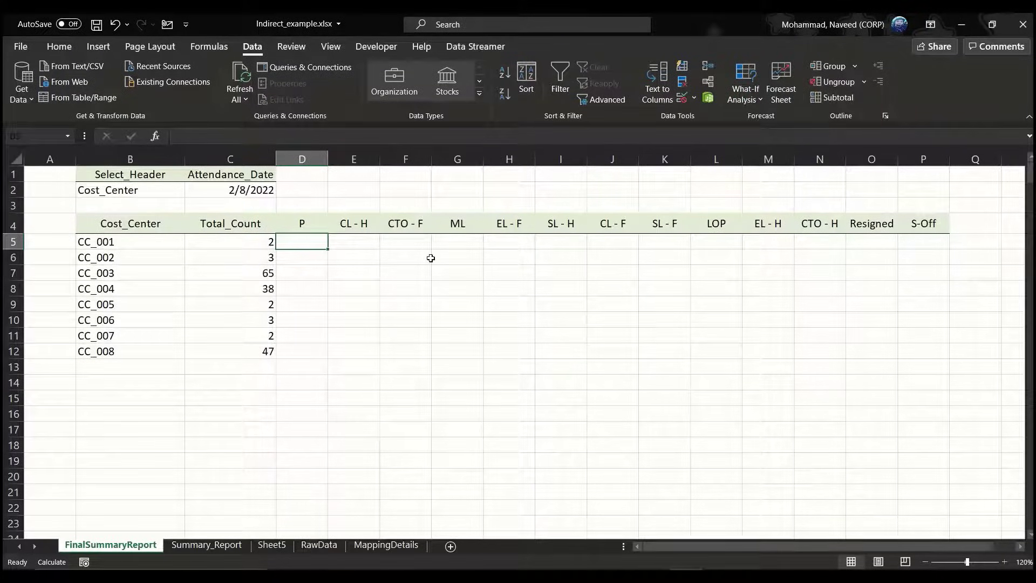
pyautogui.write('=coun')
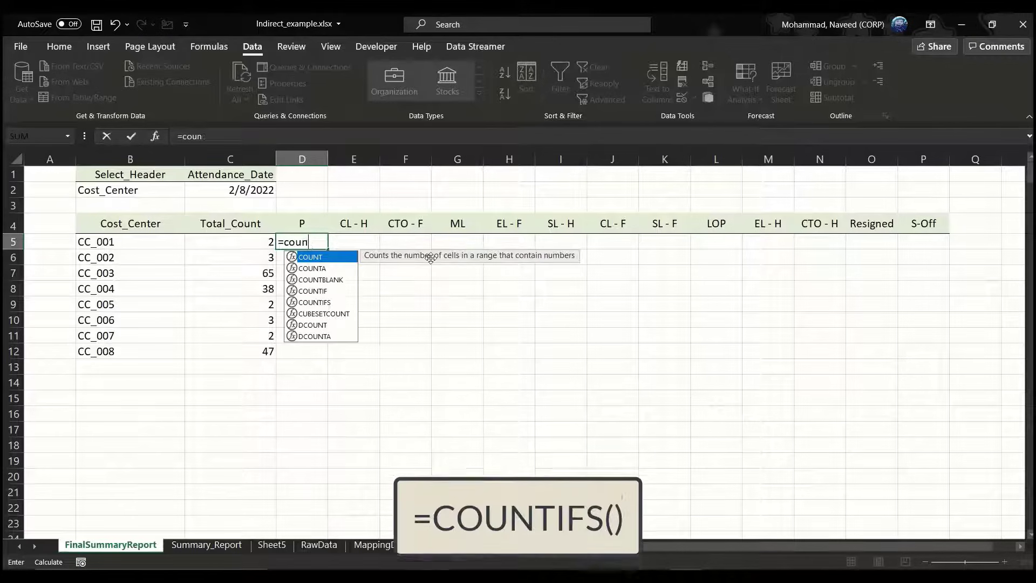
pyautogui.write('tifs')
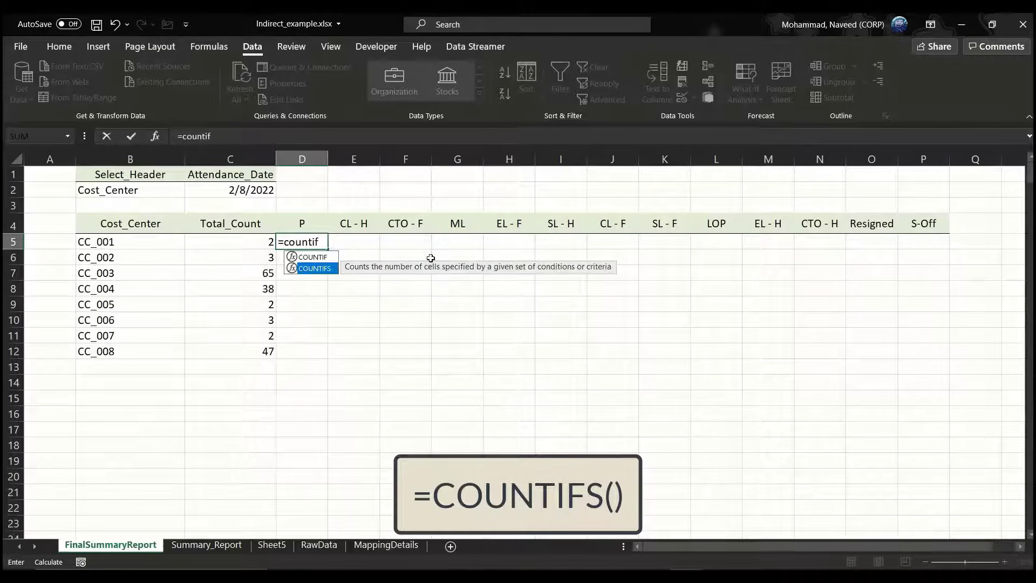
pyautogui.press('Tab')
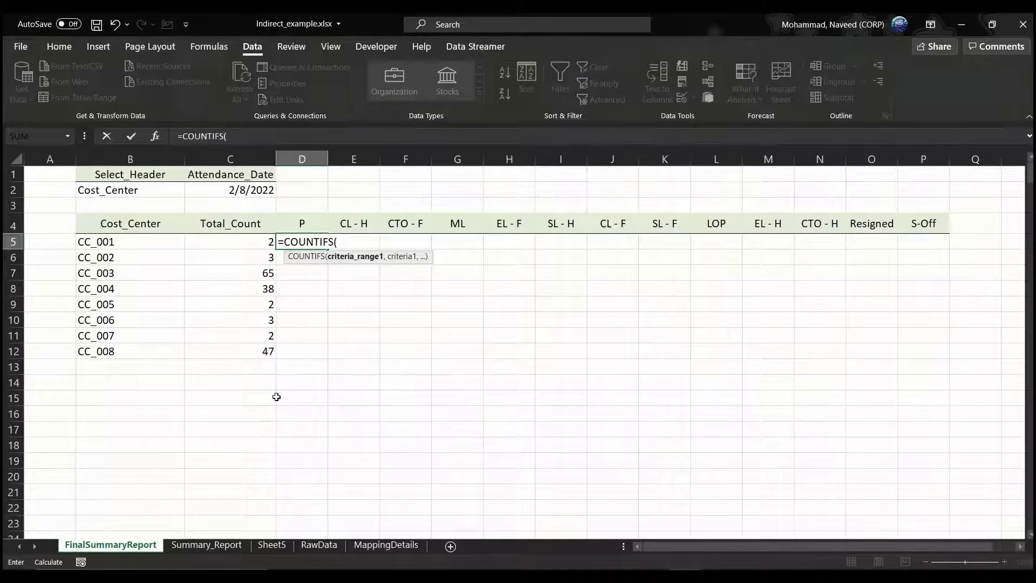
pyautogui.click(322, 544)
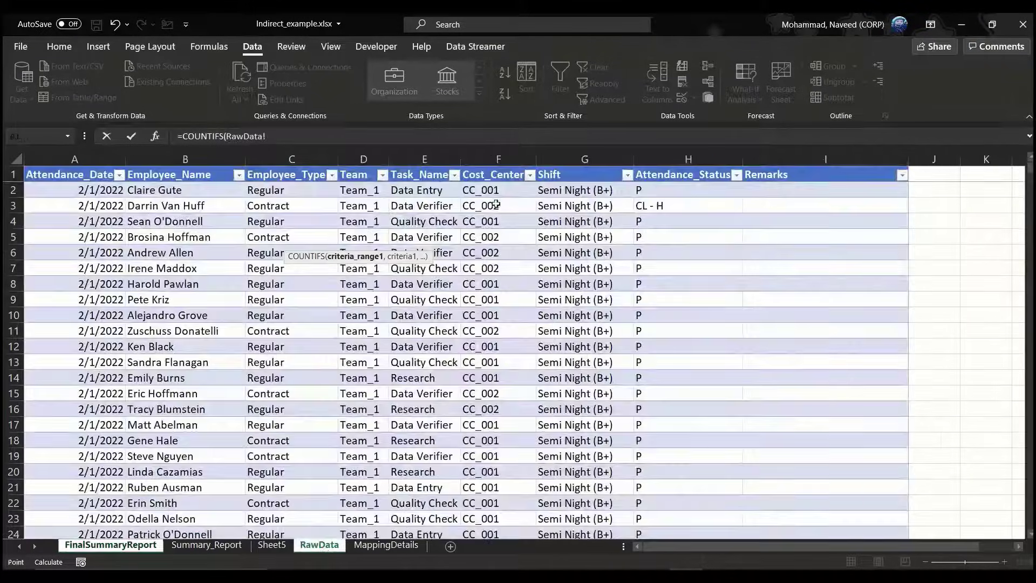
pyautogui.click(497, 174)
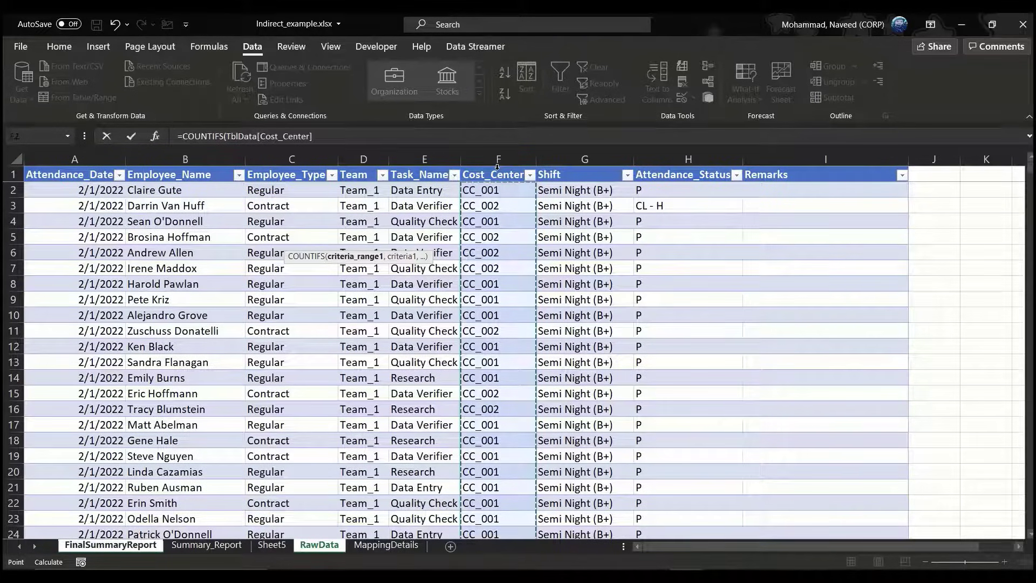
pyautogui.click(354, 136)
pyautogui.write(',')
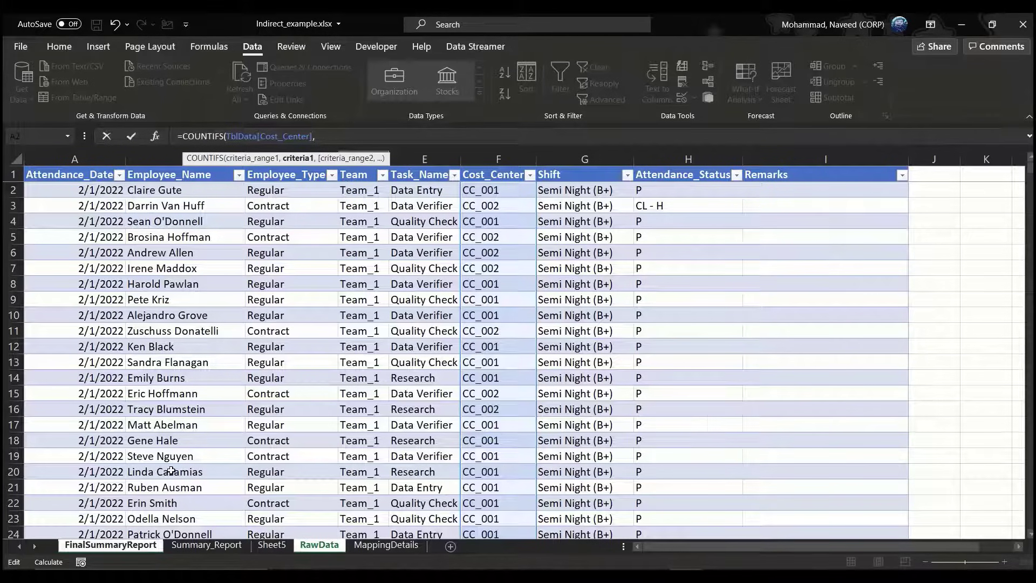
# Use the spilled list B5# as the first criterion of D5's COUNTIFS, removing the FinalSummaryReport! sheet prefix from the reference.
pyautogui.click(124, 546)
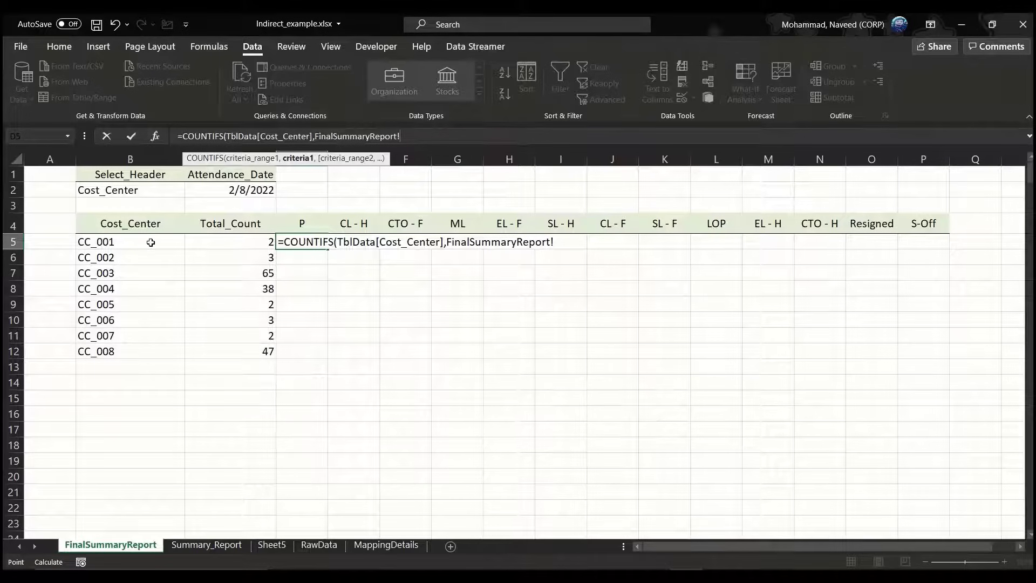
pyautogui.press('BackSpace')
pyautogui.press('BackSpace')
pyautogui.press('BackSpace')
pyautogui.press('BackSpace')
pyautogui.press('BackSpace')
pyautogui.press('BackSpace')
pyautogui.press('BackSpace')
pyautogui.press('BackSpace')
pyautogui.press('BackSpace')
pyautogui.press('BackSpace')
pyautogui.press('BackSpace')
pyautogui.press('BackSpace')
pyautogui.press('BackSpace')
pyautogui.press('BackSpace')
pyautogui.press('BackSpace')
pyautogui.press('BackSpace')
pyautogui.press('BackSpace')
pyautogui.press('BackSpace')
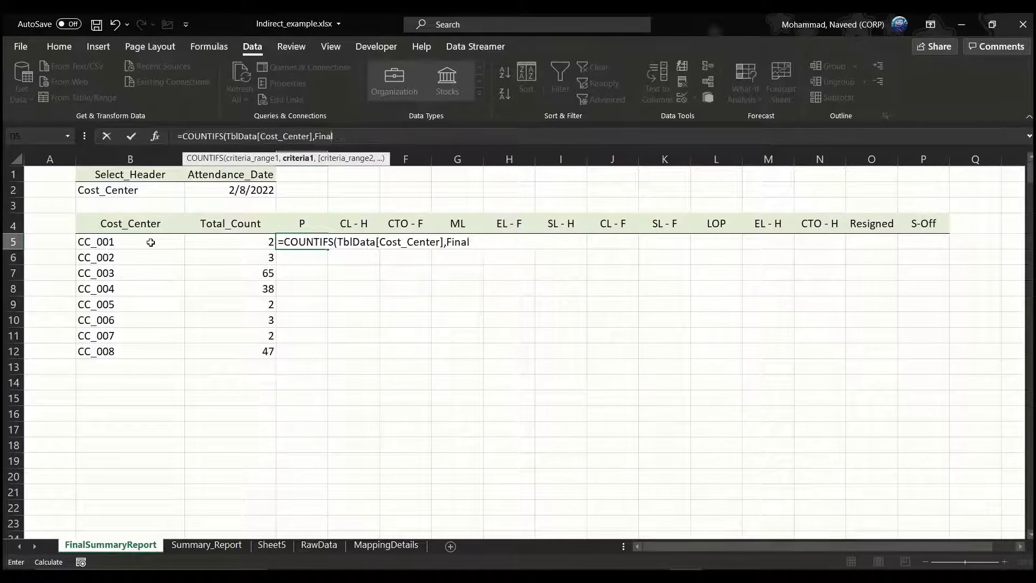
pyautogui.press('BackSpace')
pyautogui.click(134, 241)
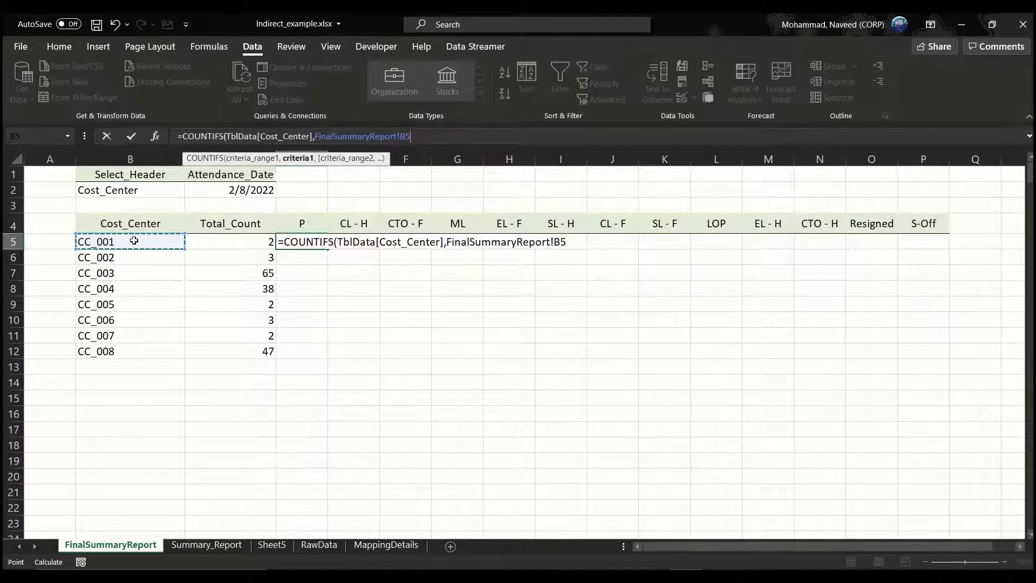
pyautogui.write('#')
pyautogui.click(400, 136)
pyautogui.press('BackSpace')
pyautogui.press('BackSpace')
pyautogui.press('BackSpace')
pyautogui.press('BackSpace')
pyautogui.press('BackSpace')
pyautogui.press('BackSpace')
pyautogui.press('BackSpace')
pyautogui.press('BackSpace')
pyautogui.press('BackSpace')
pyautogui.press('BackSpace')
pyautogui.press('BackSpace')
pyautogui.press('BackSpace')
pyautogui.press('BackSpace')
pyautogui.press('BackSpace')
pyautogui.press('BackSpace')
pyautogui.press('BackSpace')
pyautogui.press('BackSpace')
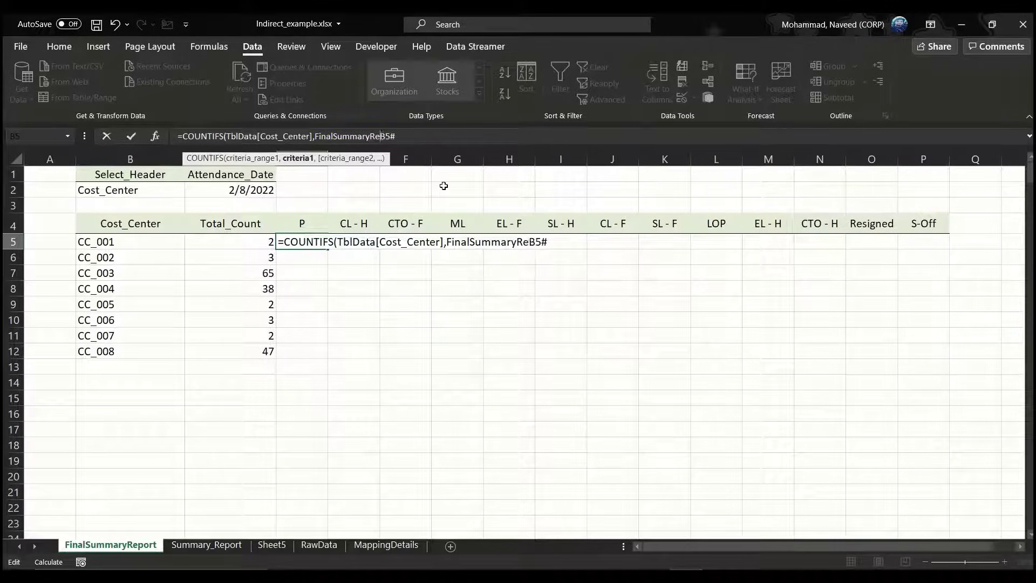
pyautogui.press('BackSpace')
pyautogui.press('BackSpace')
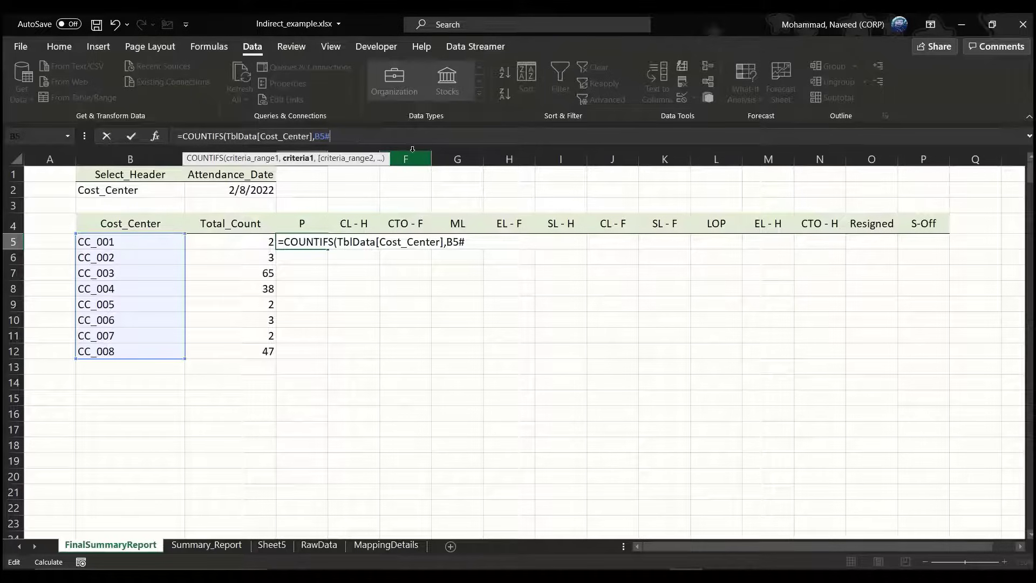
pyautogui.write(',')
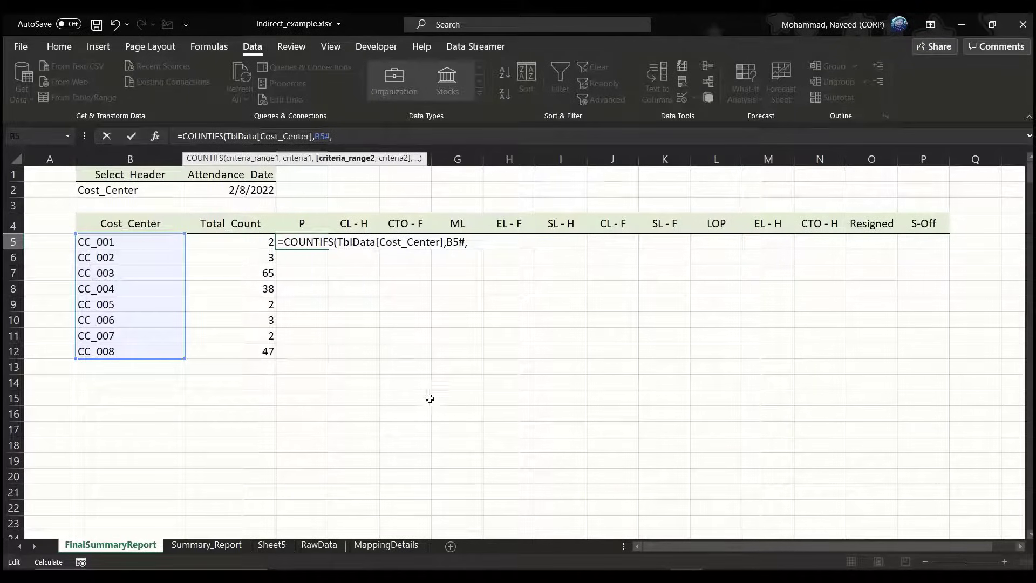
# Add TblData[Attendance_Date] as the second criteria range and the absolute reference FinalSummaryReport!$C$2 as its criterion.
pyautogui.click(323, 546)
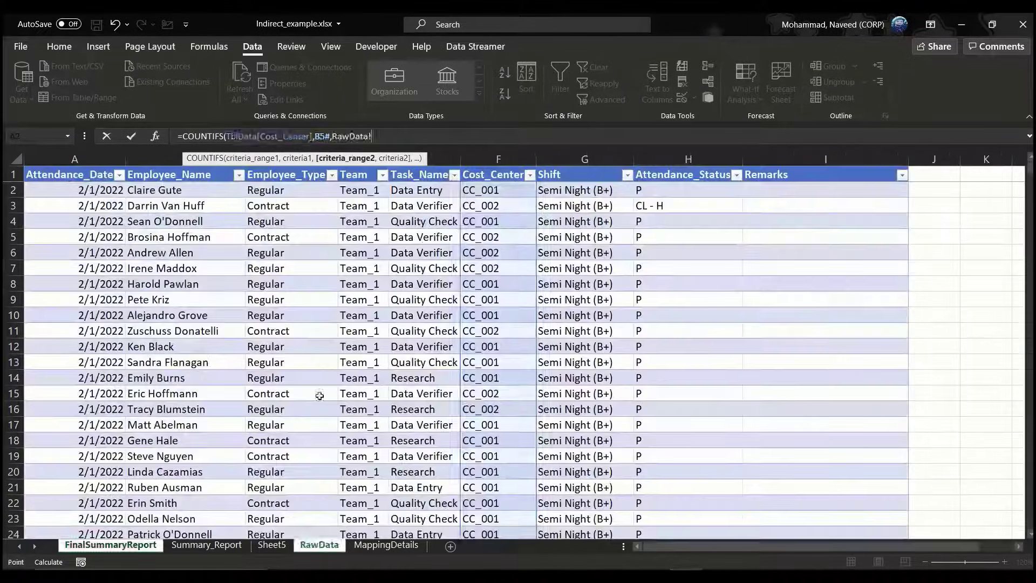
pyautogui.click(82, 166)
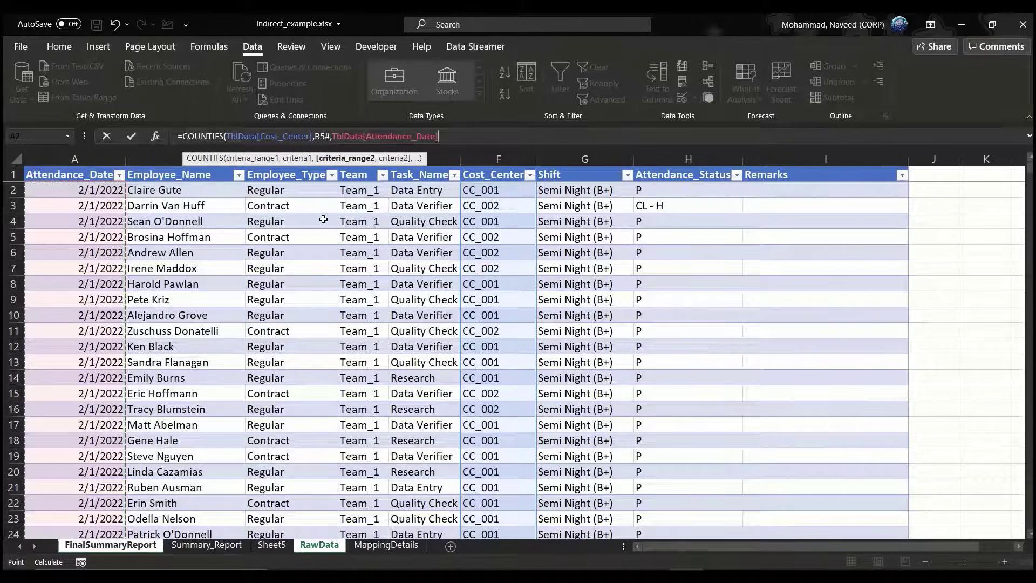
pyautogui.write(',')
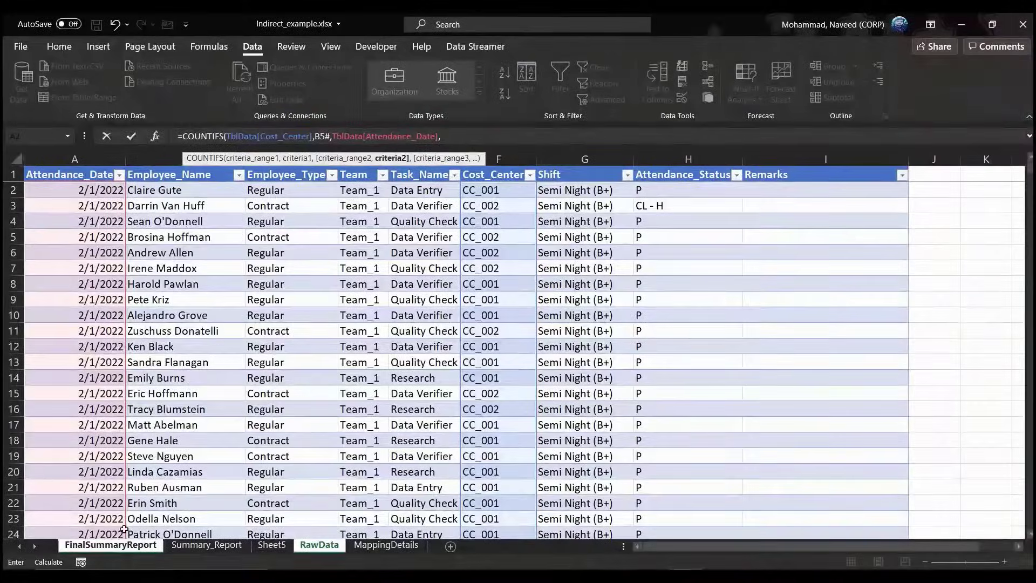
pyautogui.click(106, 547)
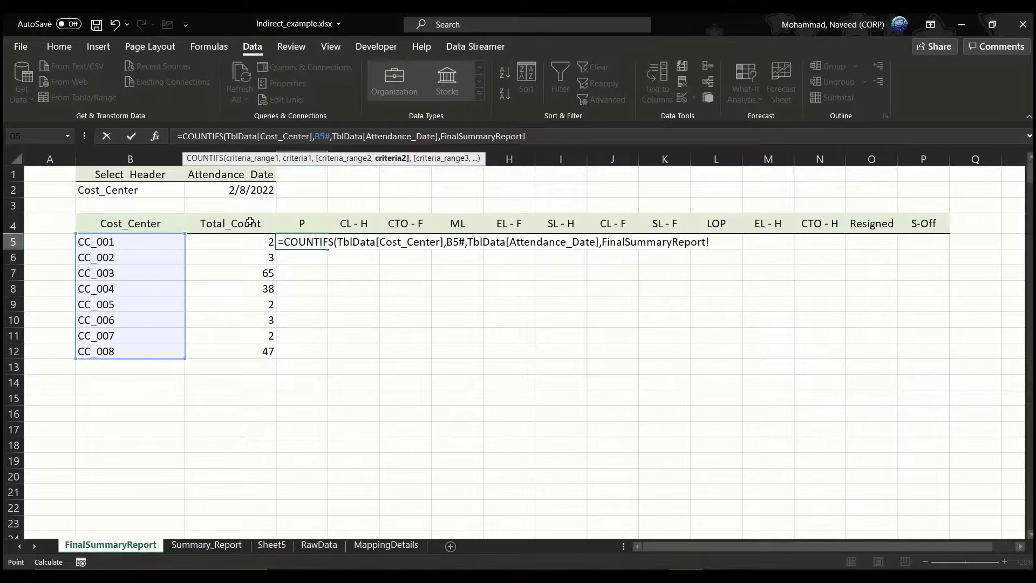
pyautogui.click(240, 190)
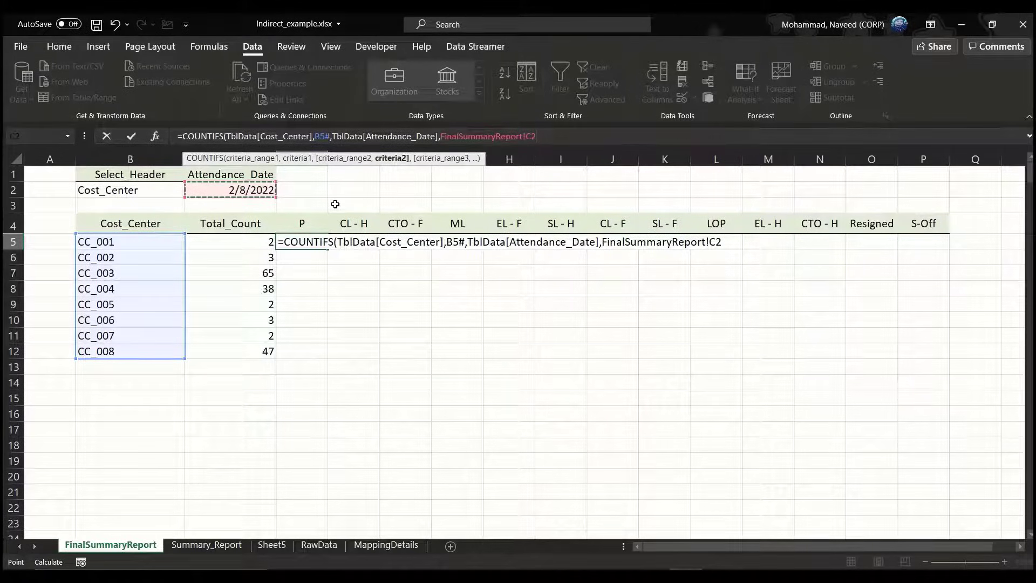
pyautogui.press('F4')
pyautogui.write(',')
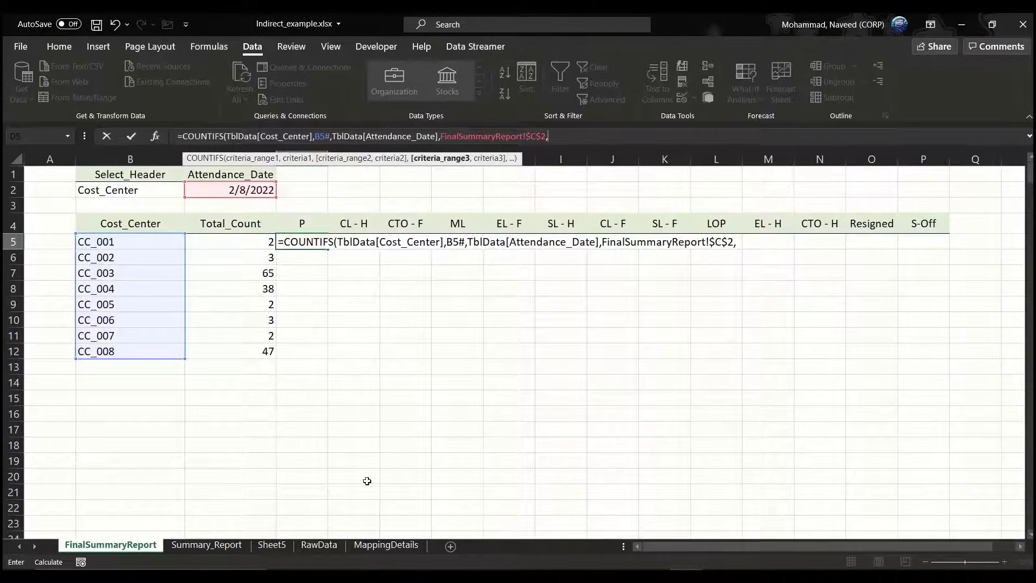
# Add TblData[Attendance_Status] from RawData as the third criteria range of the COUNTIFS.
pyautogui.click(319, 545)
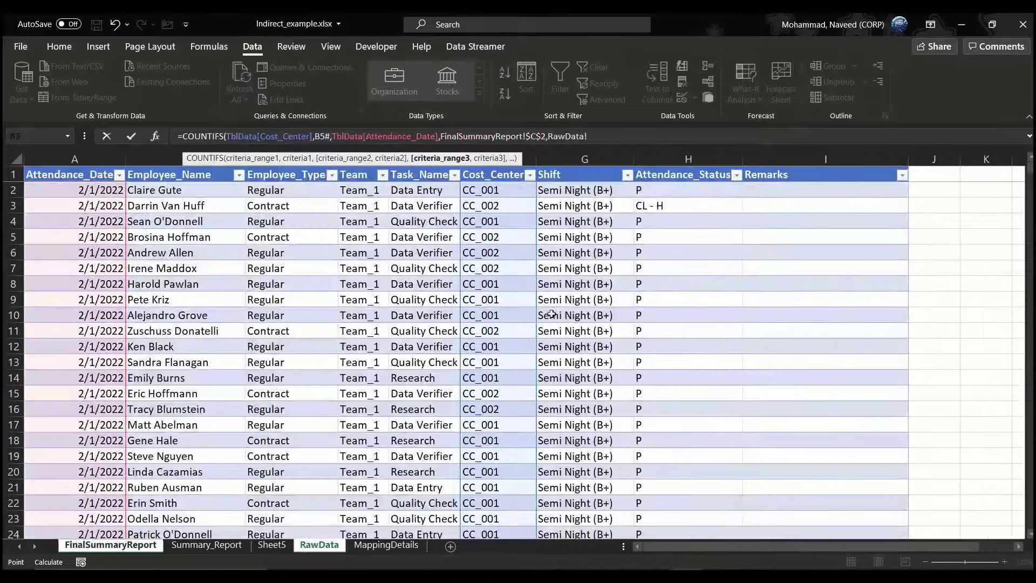
pyautogui.click(689, 168)
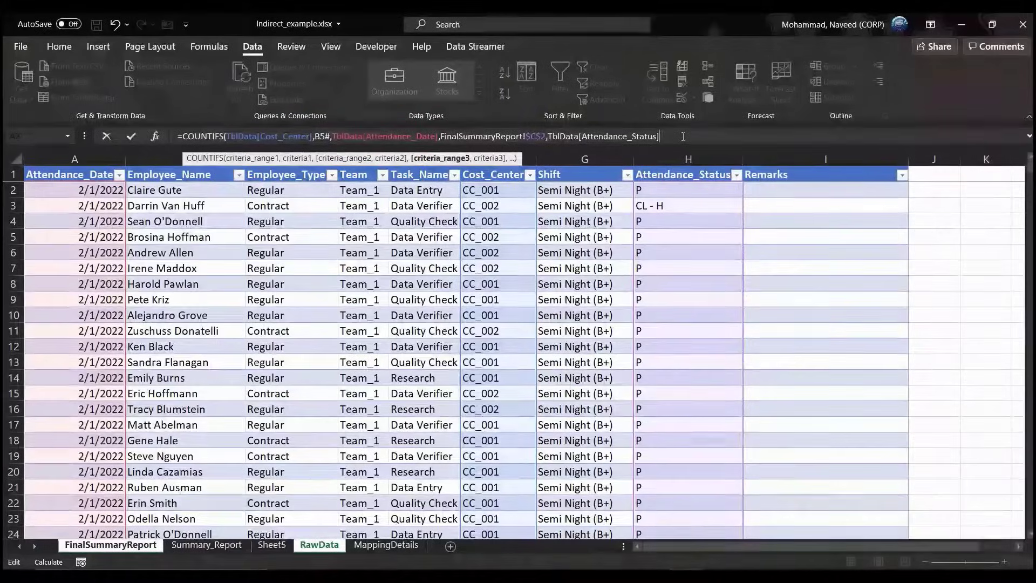
pyautogui.write(',')
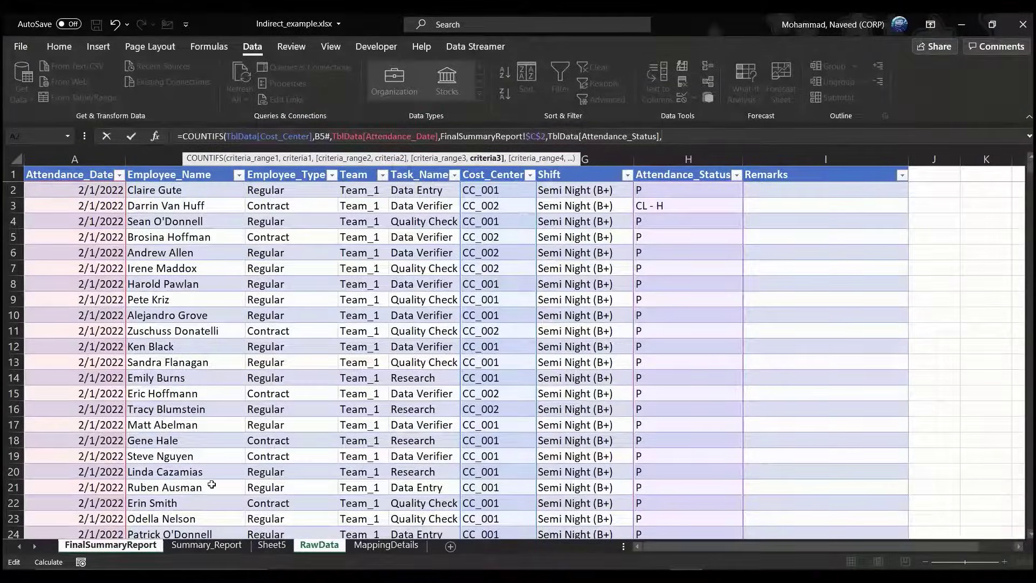
# Use the spilled status headers D4# without a sheet prefix as the third criterion, then close and enter D5's COUNTIFS formula.
pyautogui.click(135, 545)
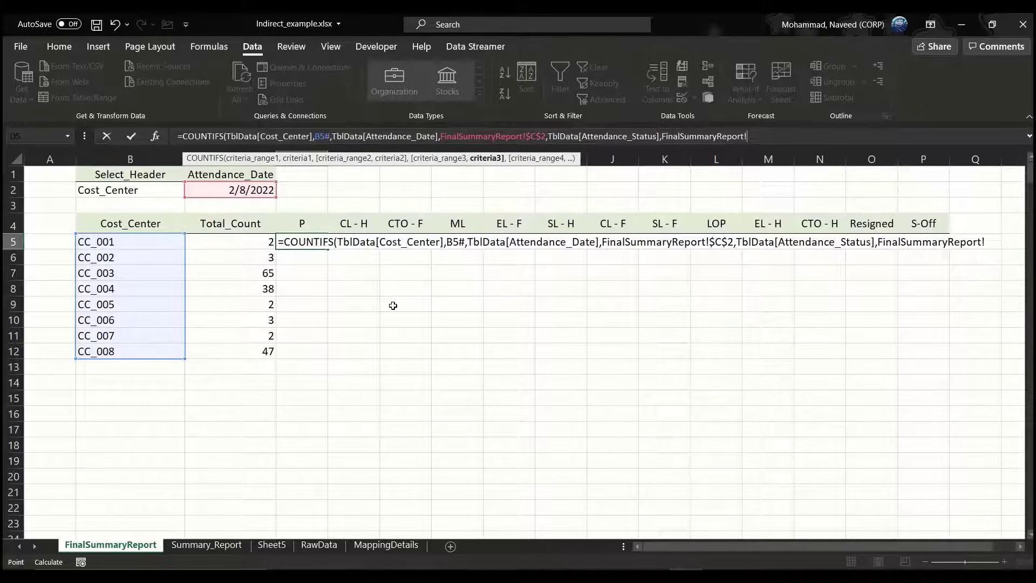
pyautogui.click(304, 224)
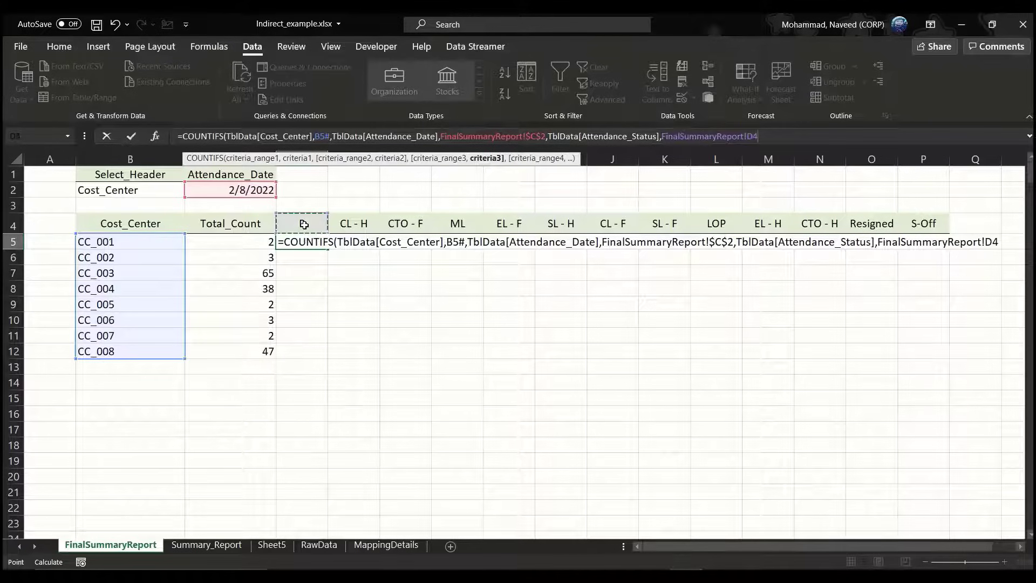
pyautogui.click(749, 136)
pyautogui.press('BackSpace')
pyautogui.press('BackSpace')
pyautogui.press('BackSpace')
pyautogui.press('BackSpace')
pyautogui.press('BackSpace')
pyautogui.press('BackSpace')
pyautogui.press('BackSpace')
pyautogui.press('BackSpace')
pyautogui.press('BackSpace')
pyautogui.press('BackSpace')
pyautogui.press('BackSpace')
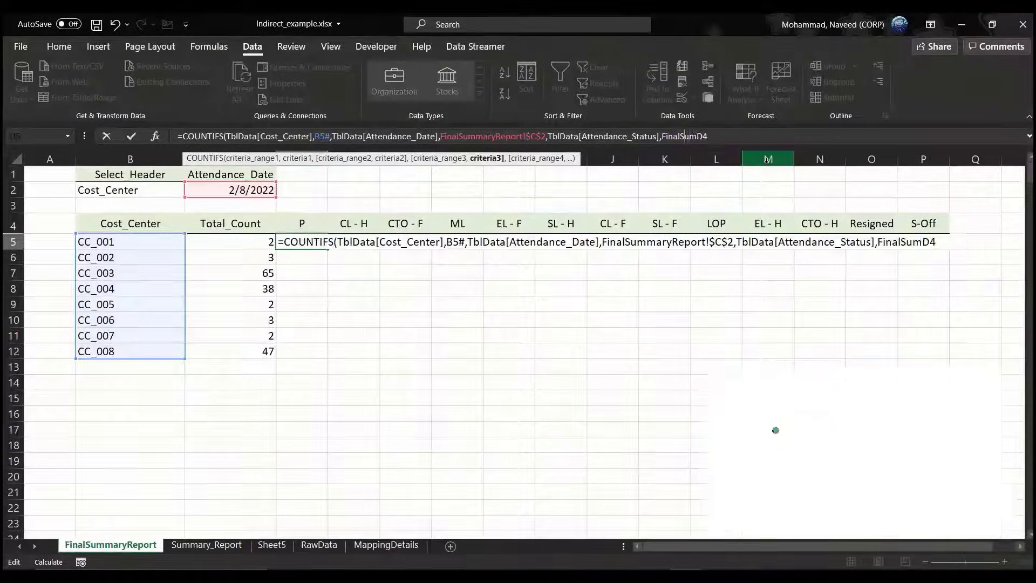
pyautogui.press('BackSpace')
pyautogui.press('BackSpace')
pyautogui.press('BackSpace')
pyautogui.press('BackSpace')
pyautogui.press('BackSpace')
pyautogui.press('BackSpace')
pyautogui.press('BackSpace')
pyautogui.press('BackSpace')
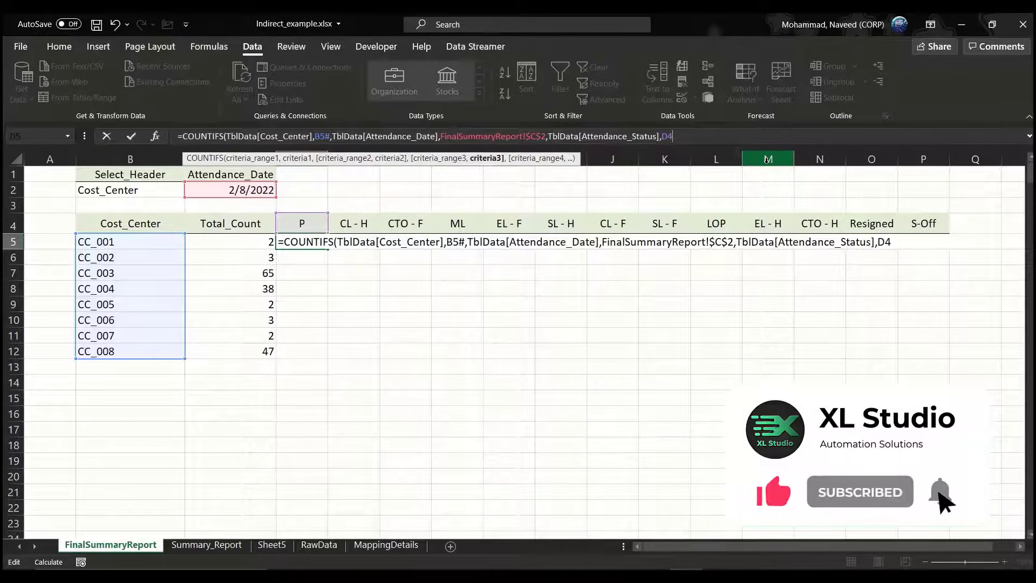
pyautogui.write('#')
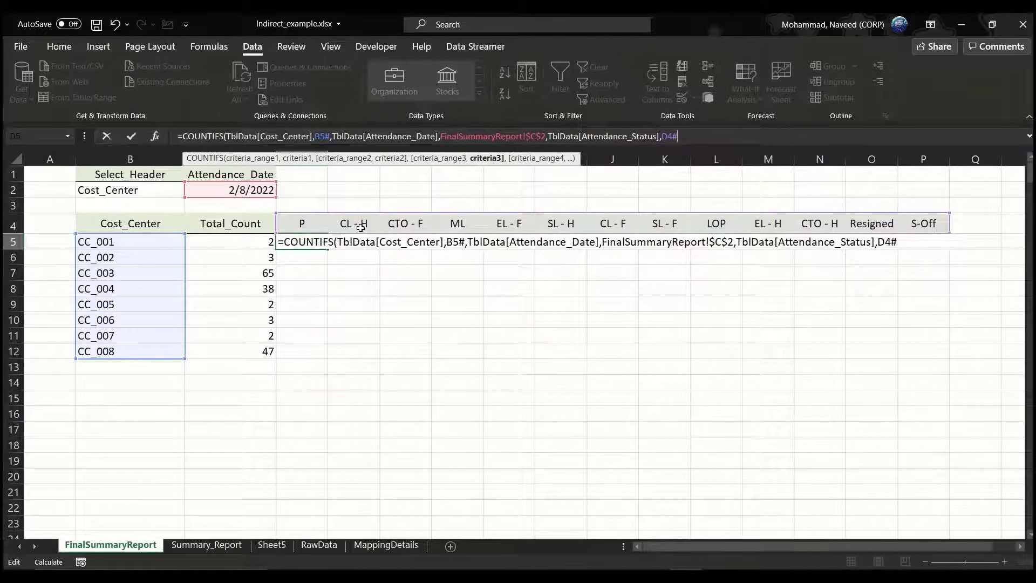
pyautogui.write(')')
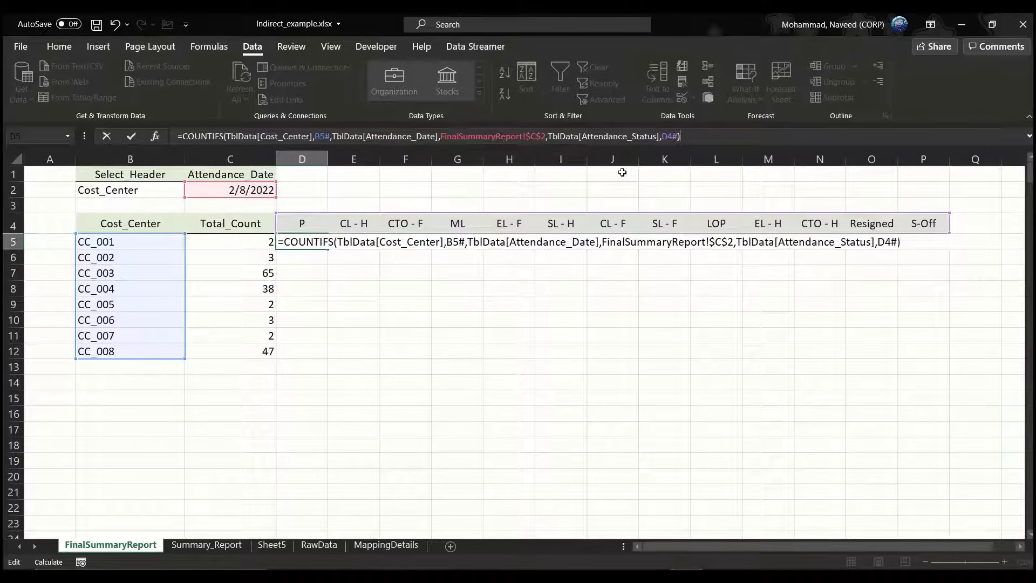
pyautogui.press('Return')
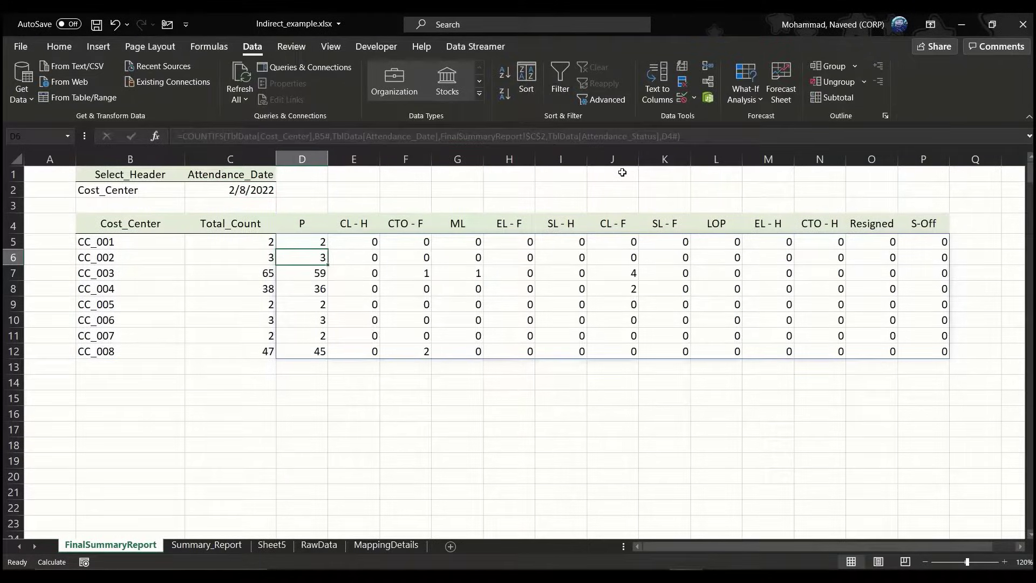
# Review the COUNTIFS formula in D5 against the Cost_Center list and the attendance date in C2.
pyautogui.press('Up')
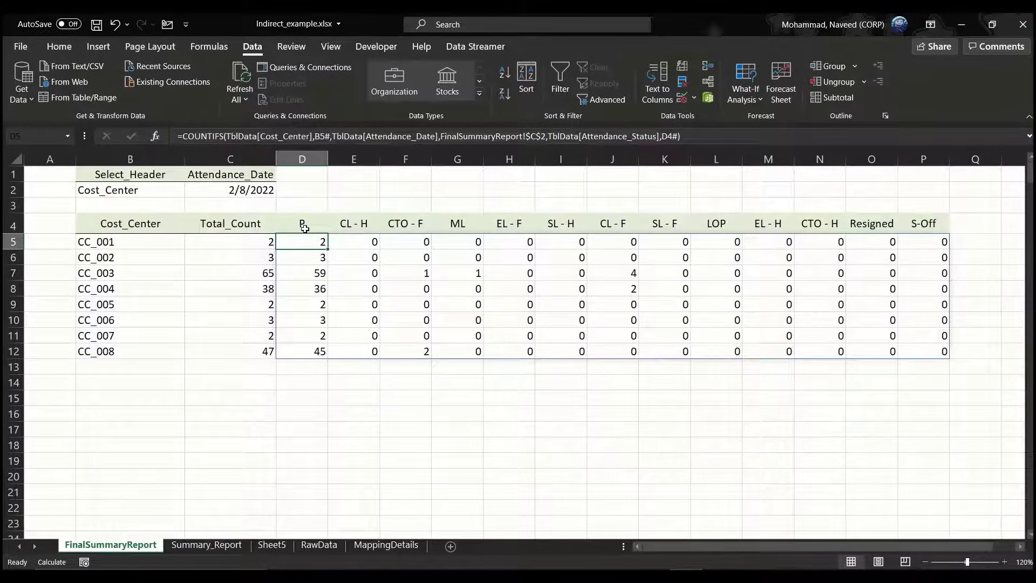
pyautogui.click(146, 251)
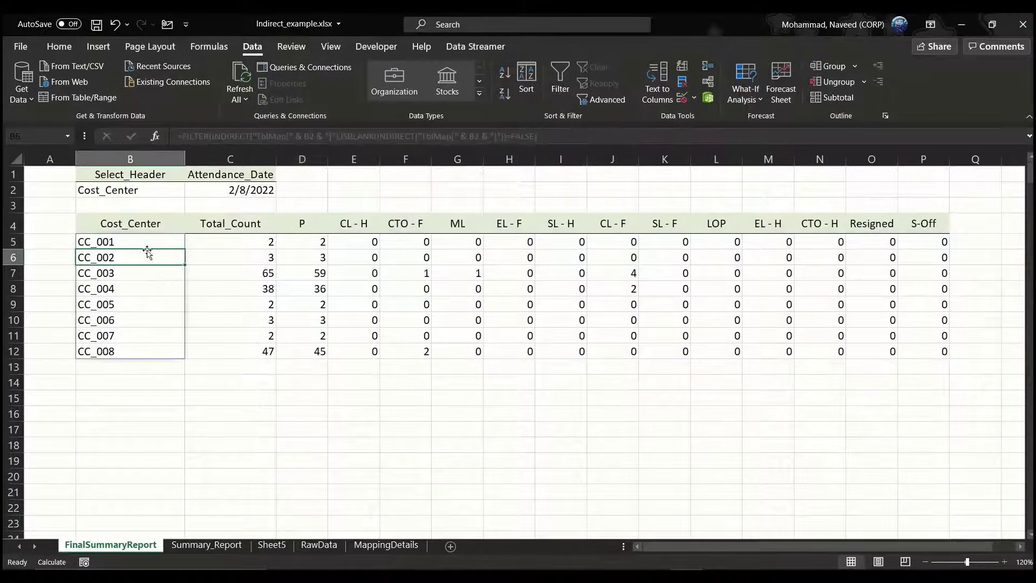
pyautogui.click(233, 188)
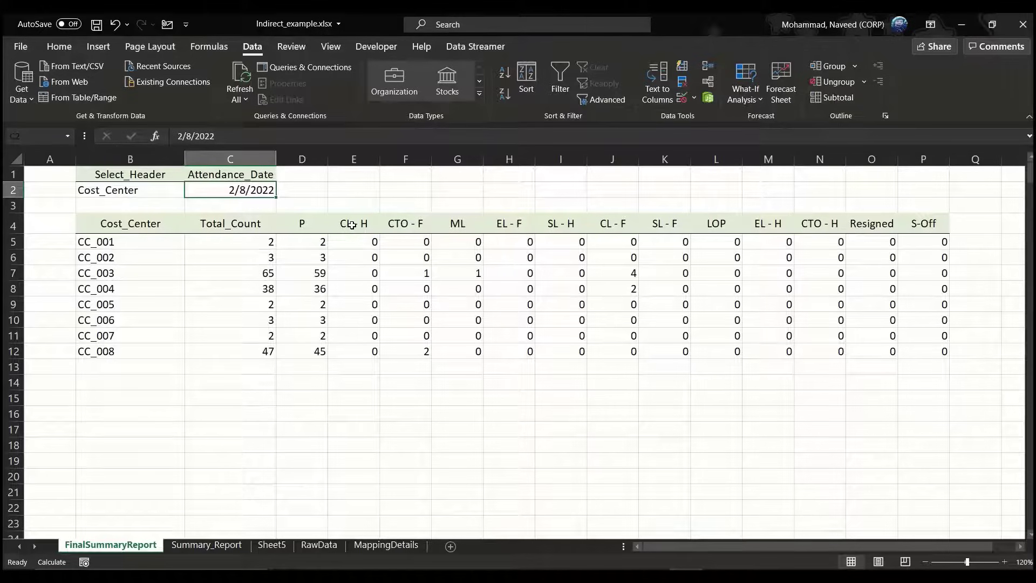
# Switch the Select_Header choice in B2 to Task_Name and check the task list and its Total_Count values.
pyautogui.click(165, 193)
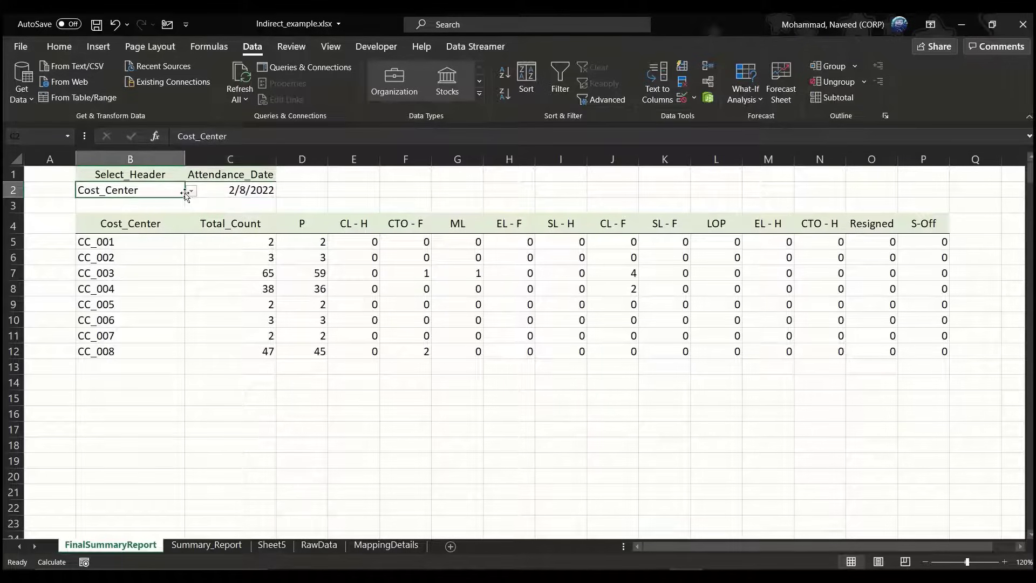
pyautogui.click(190, 191)
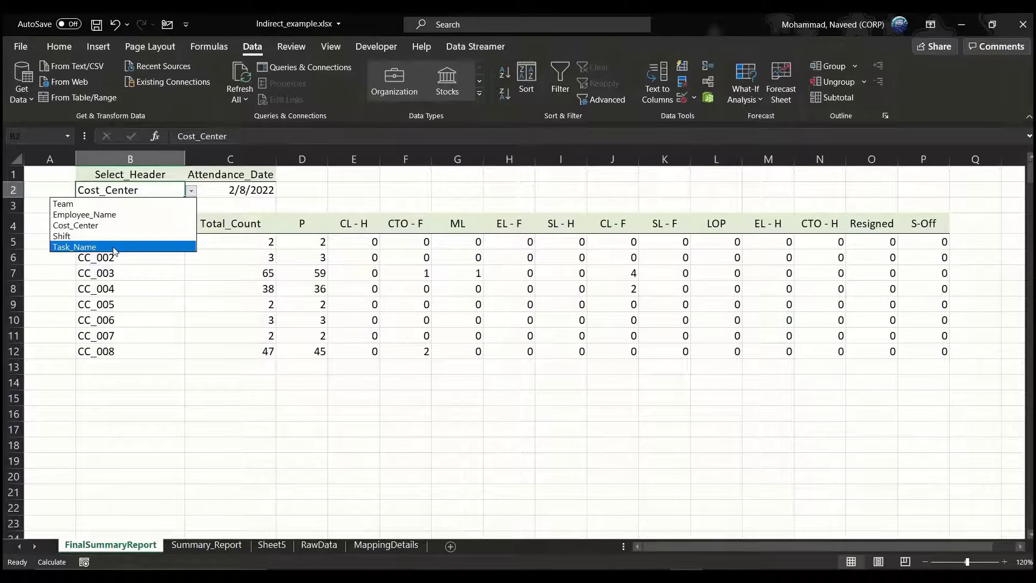
pyautogui.click(114, 249)
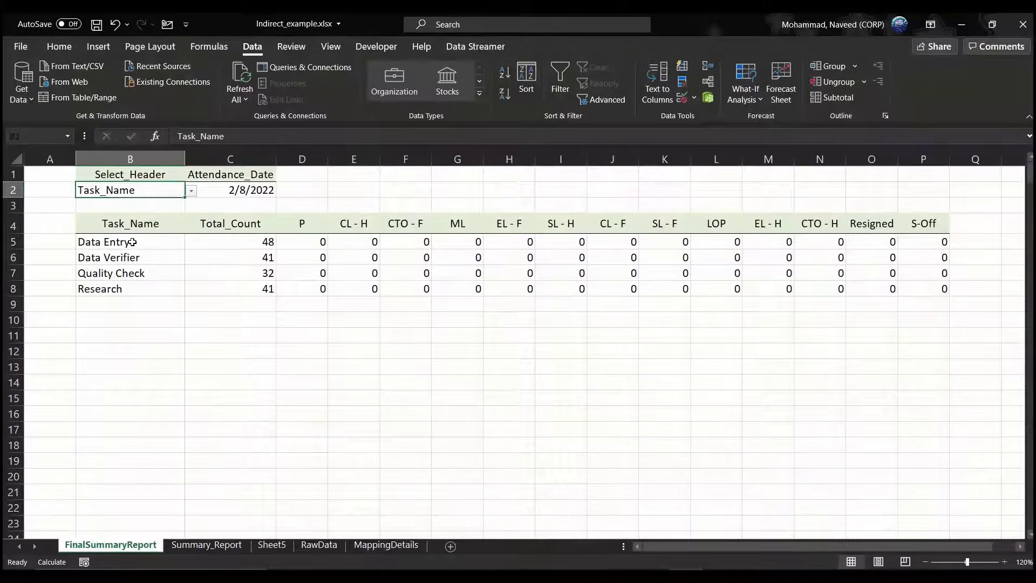
pyautogui.moveTo(132, 242); pyautogui.dragTo(135, 289)
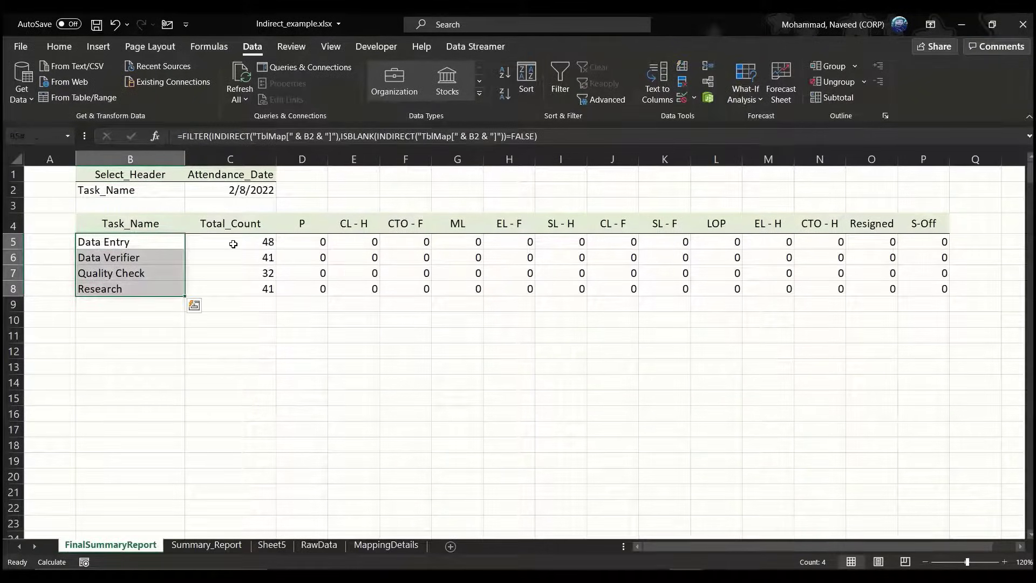
pyautogui.moveTo(233, 244); pyautogui.dragTo(233, 280)
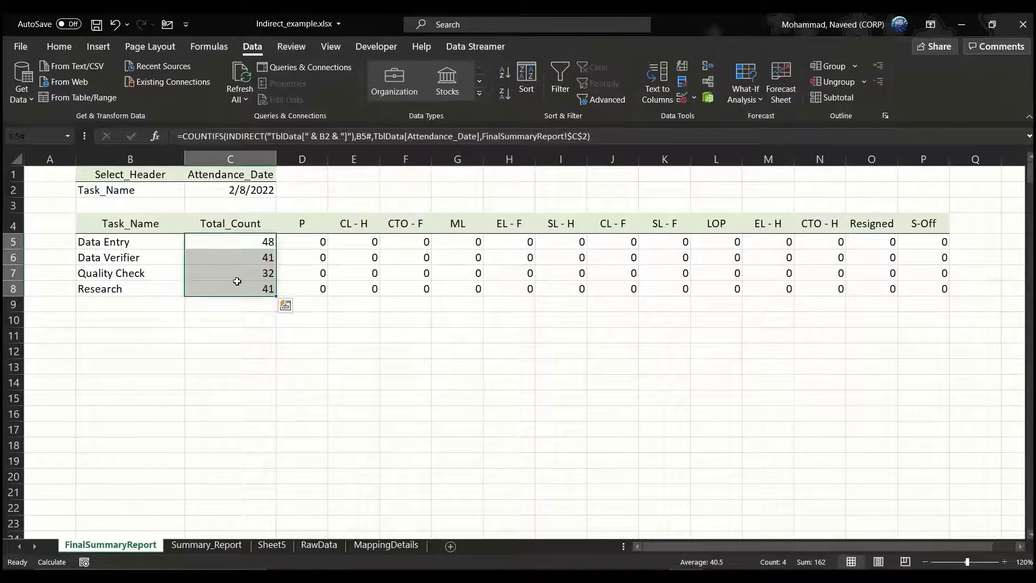
# Remove the fixed TblData[Cost_Center] criteria range from the COUNTIFS formula in D5.
pyautogui.click(307, 241)
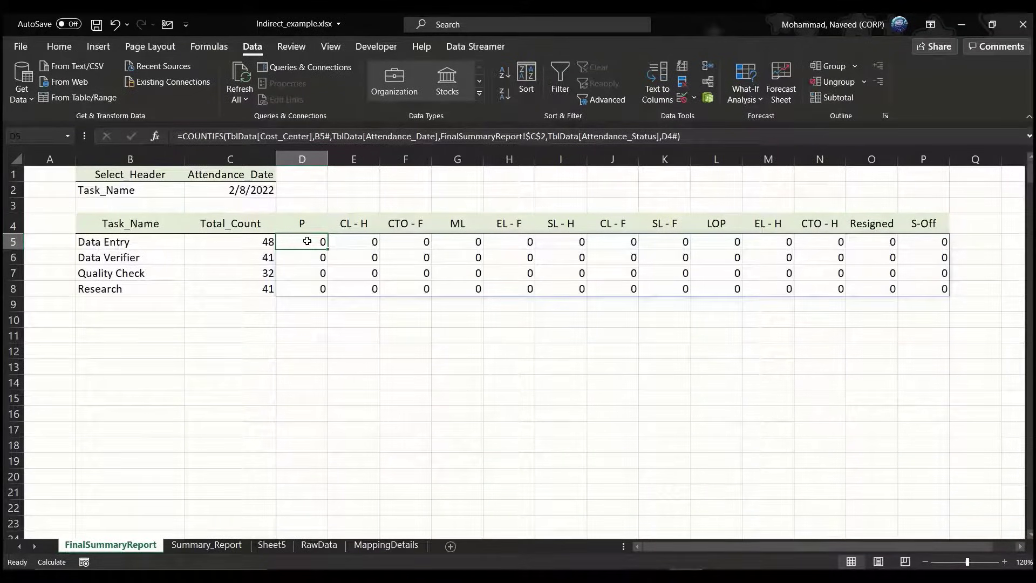
pyautogui.press('F2')
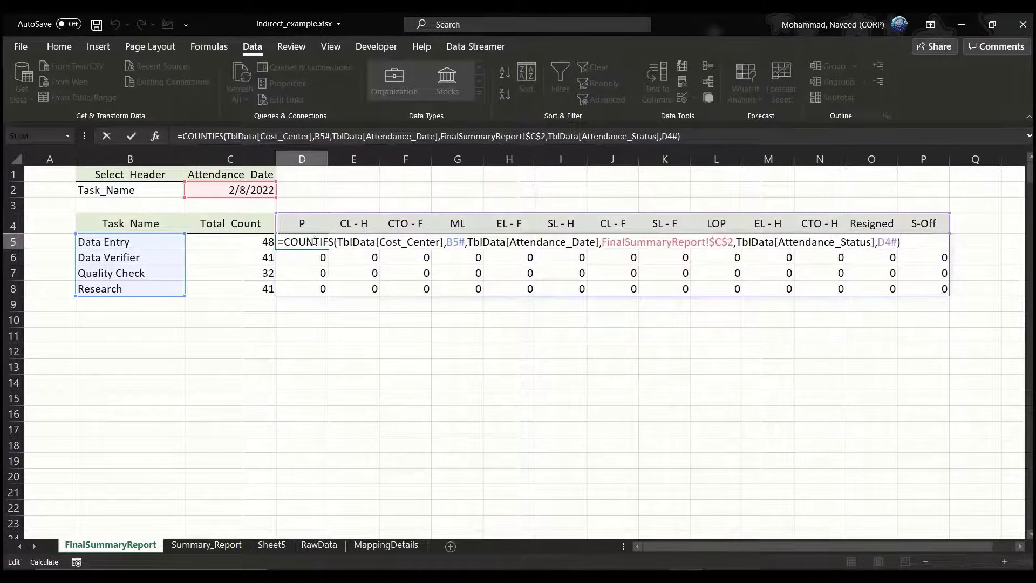
pyautogui.moveTo(337, 242); pyautogui.dragTo(443, 241)
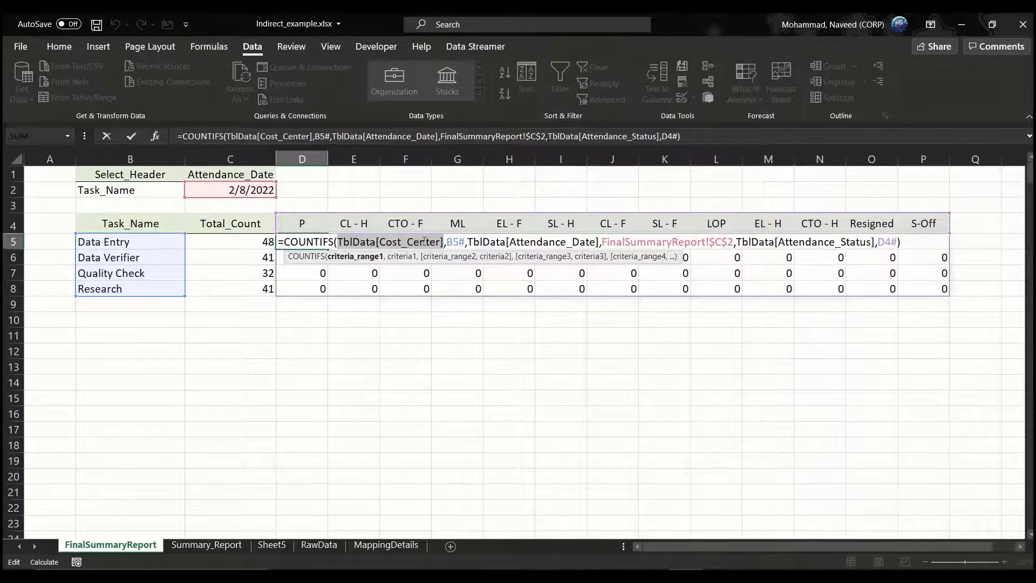
pyautogui.click(381, 242)
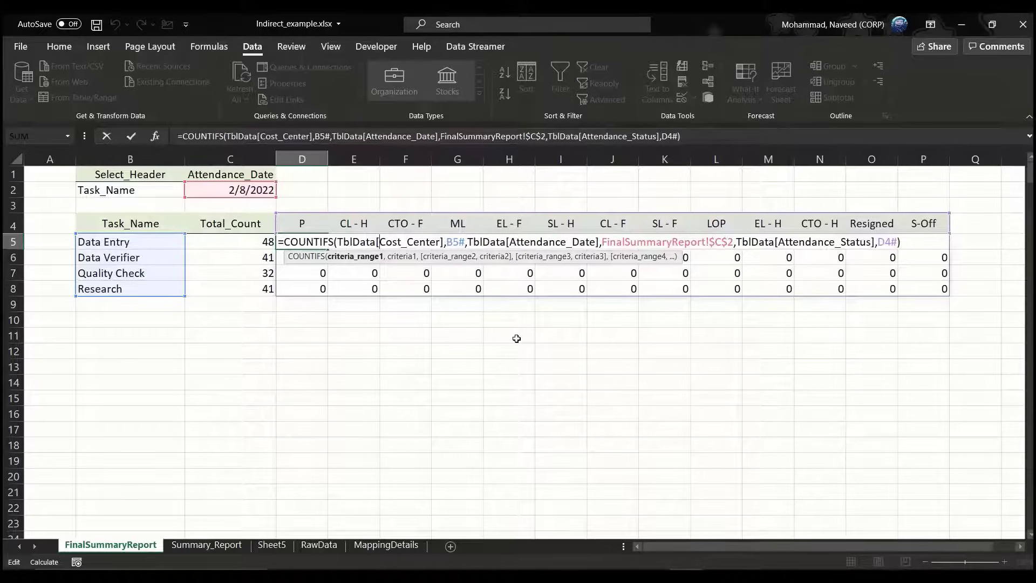
pyautogui.hotkey('ctrl', 'Right')
pyautogui.hotkey('ctrl', 'shift', 'Left')
pyautogui.hotkey('shift', 'Left')
pyautogui.hotkey('shift', 'Left')
pyautogui.hotkey('shift', 'Left')
pyautogui.hotkey('shift', 'Left')
pyautogui.hotkey('shift', 'Left')
pyautogui.hotkey('shift', 'Left')
pyautogui.hotkey('shift', 'Left')
pyautogui.hotkey('shift', 'Left')
pyautogui.hotkey('shift', 'Left')
pyautogui.hotkey('shift', 'Left')
pyautogui.hotkey('shift', 'Left')
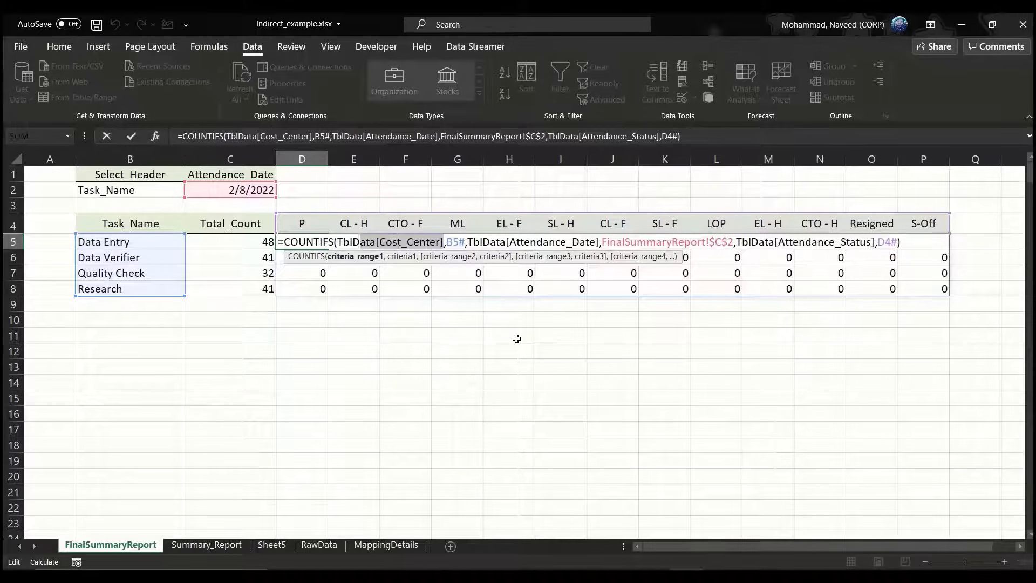
pyautogui.press('Delete')
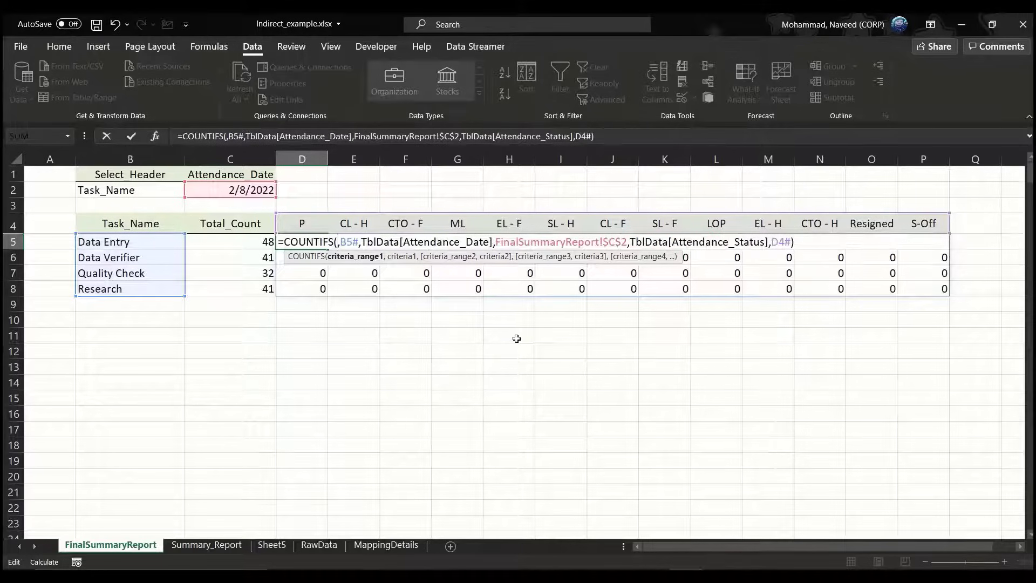
# Insert INDIRECT("TblData["&B2&"]") as the first criteria range of D5's COUNTIFS formula.
pyautogui.write('indi')
pyautogui.press('Tab')
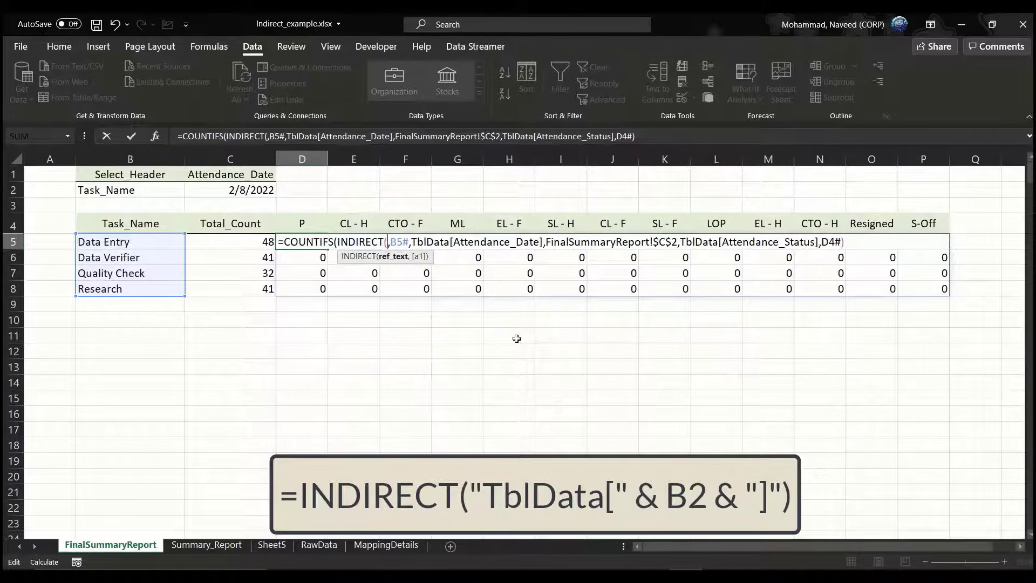
pyautogui.write('"Tbld')
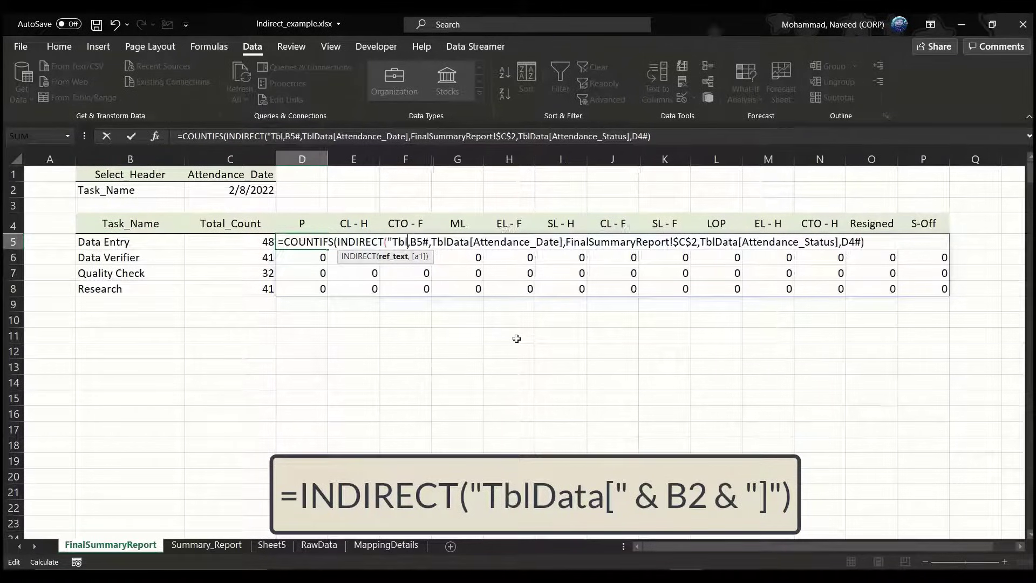
pyautogui.write('ata')
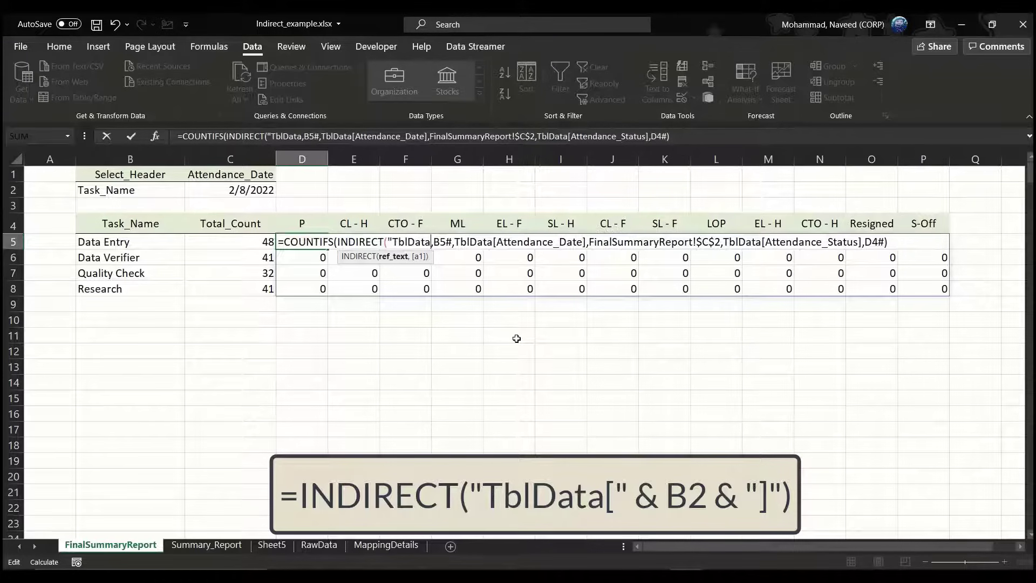
pyautogui.write('["')
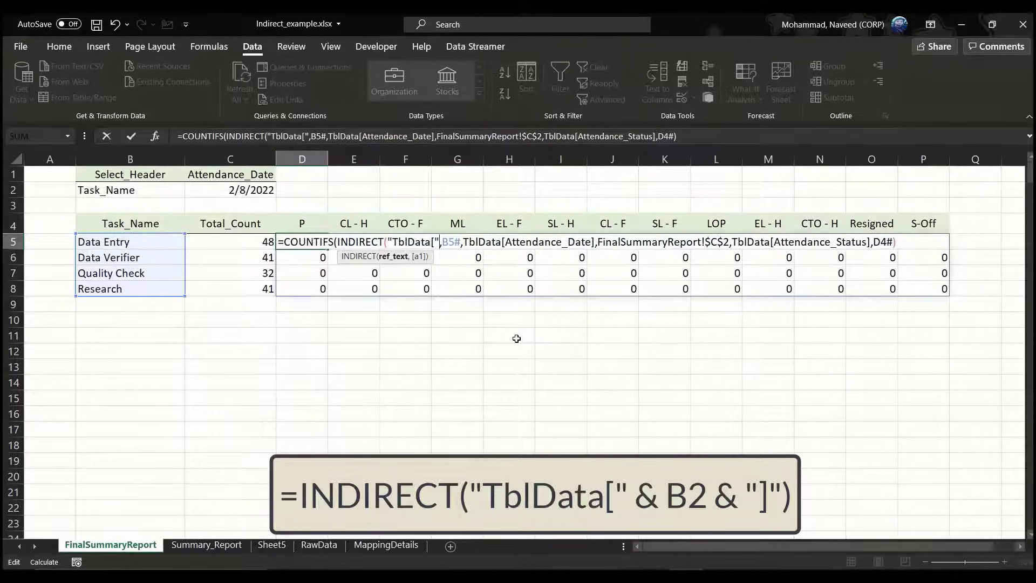
pyautogui.write('&')
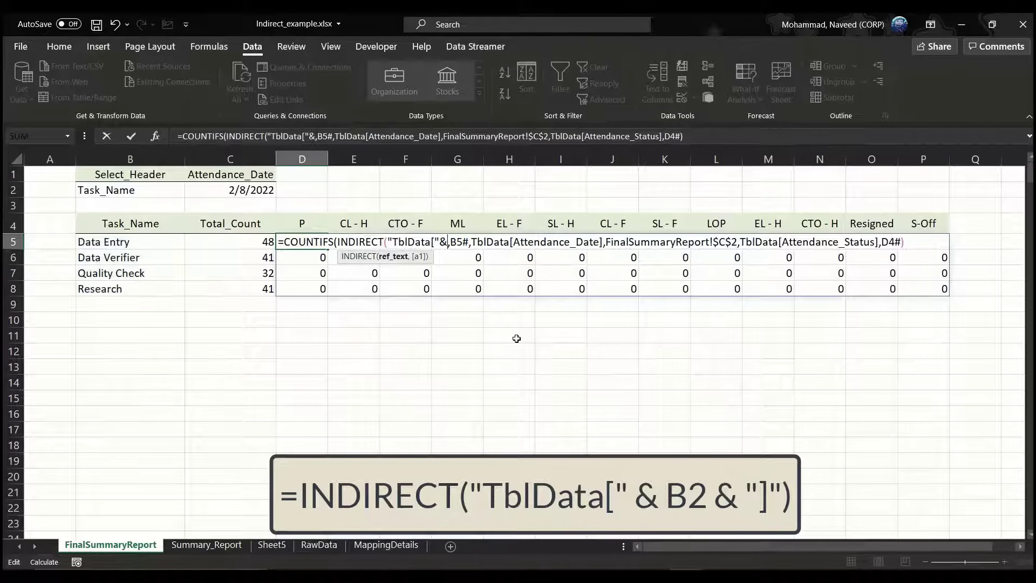
pyautogui.click(151, 192)
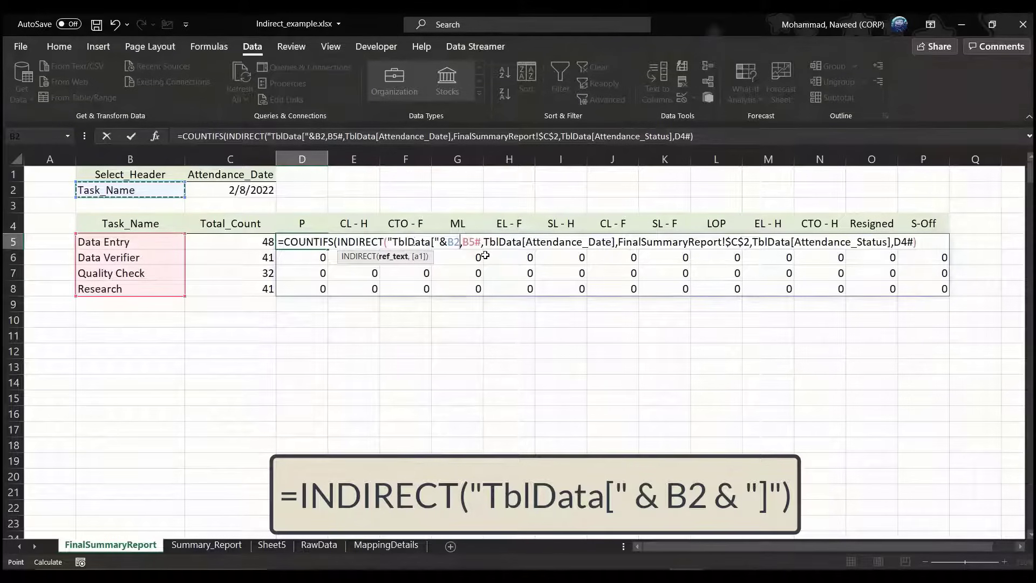
pyautogui.write('&')
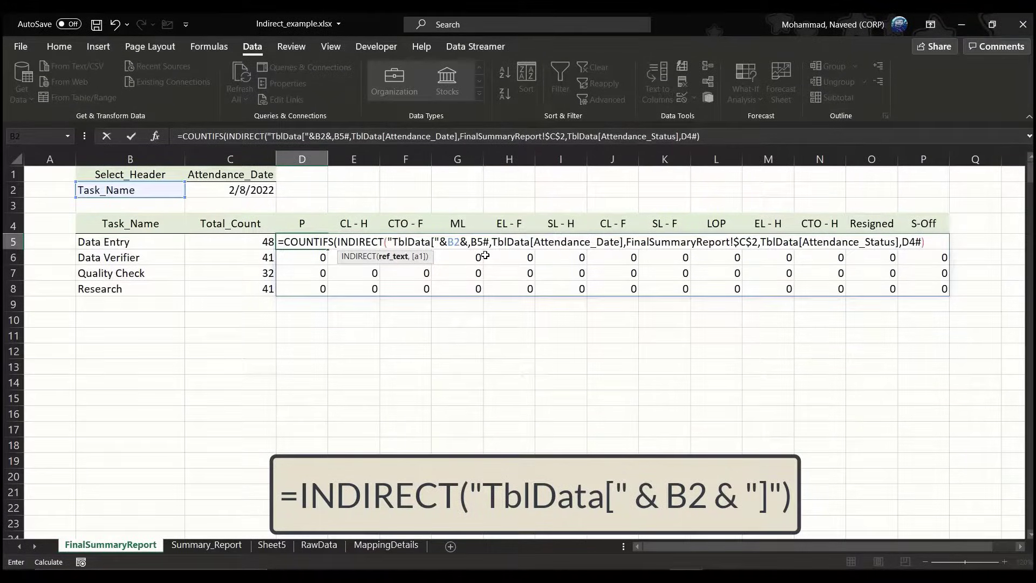
pyautogui.write('"]')
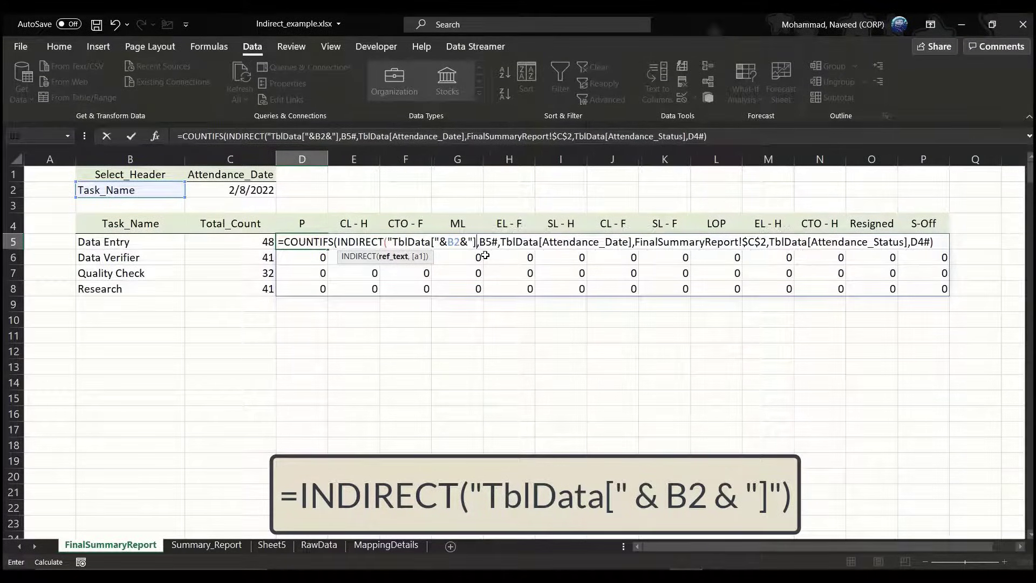
pyautogui.write('"')
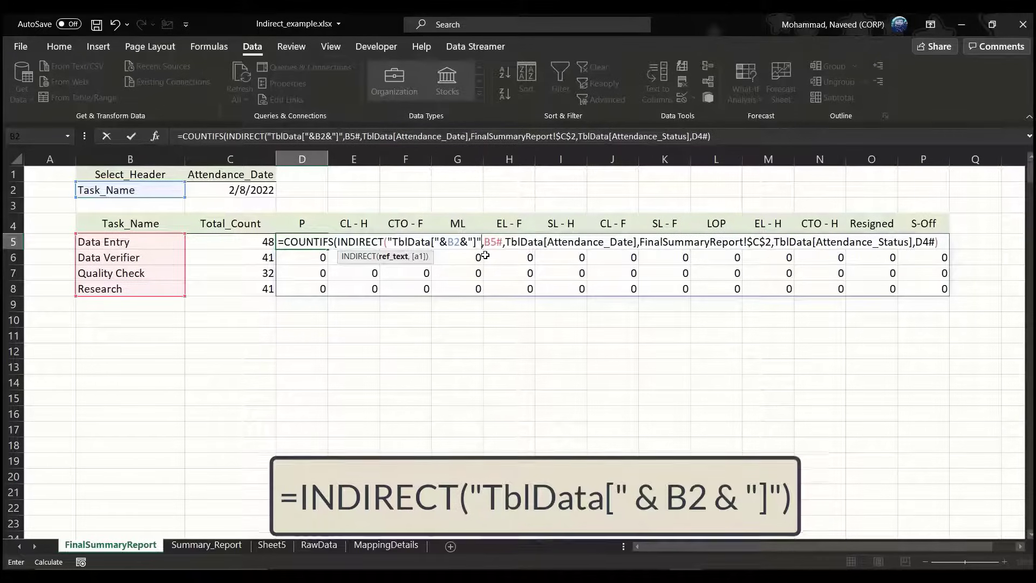
pyautogui.write(')')
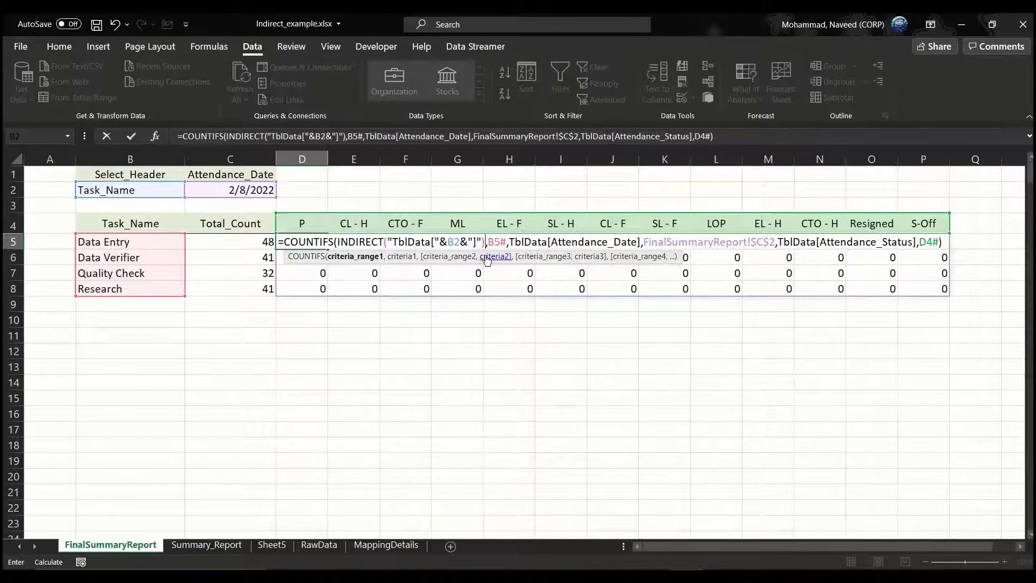
# Check the three criteria ranges and the D4# criterion in D5's COUNTIFS, then enter the updated formula.
pyautogui.click(363, 257)
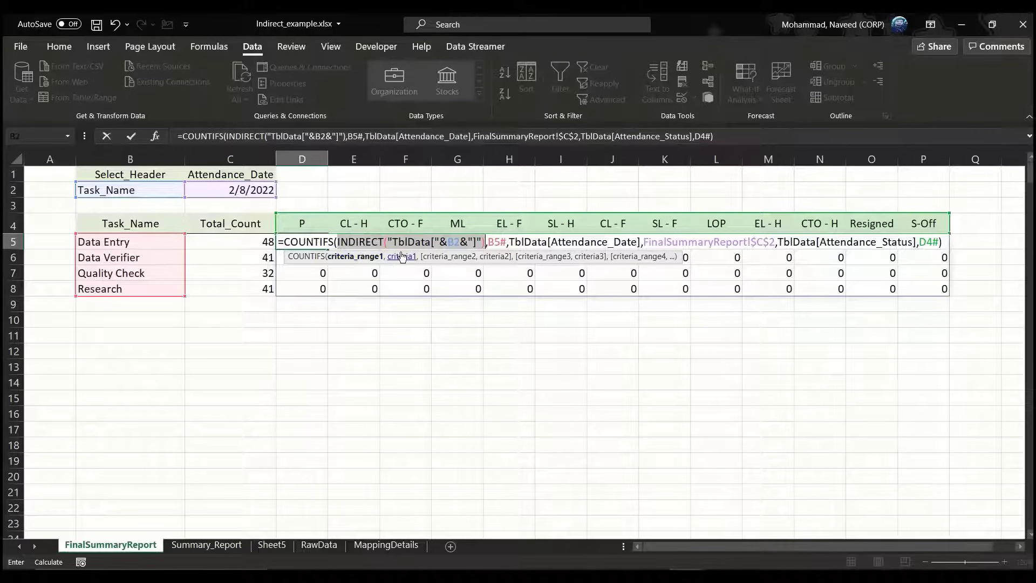
pyautogui.click(448, 261)
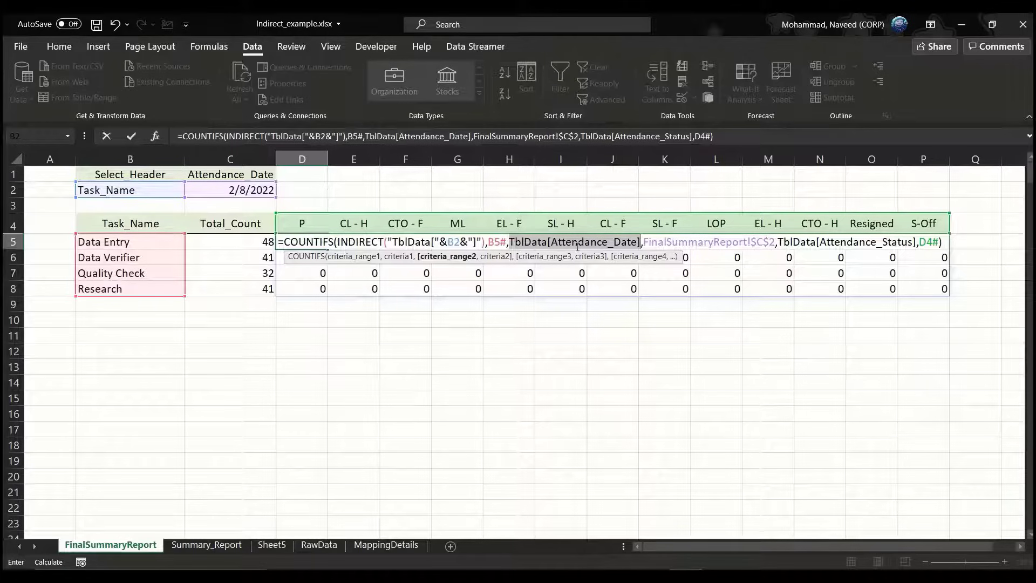
pyautogui.click(544, 256)
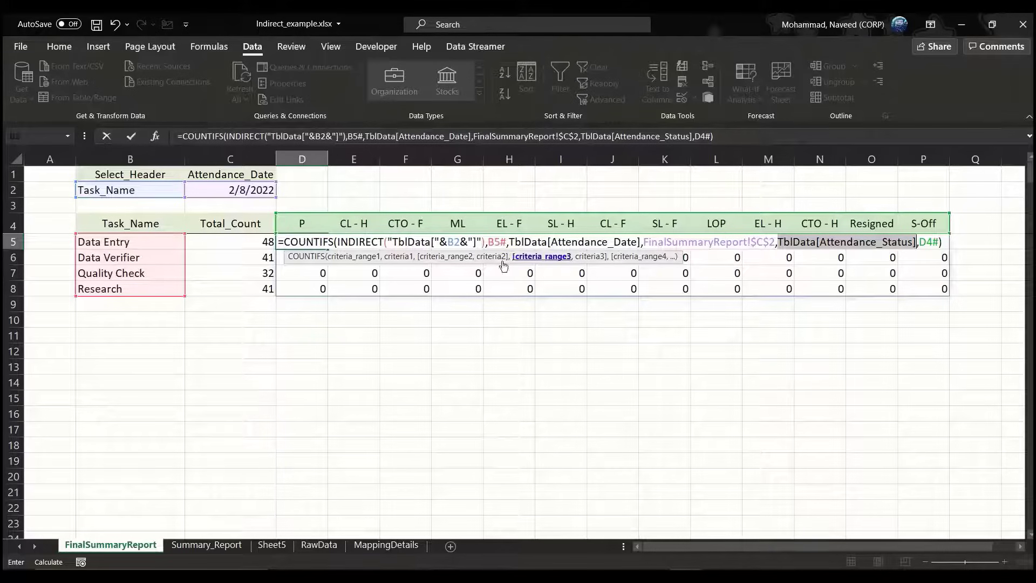
pyautogui.click(455, 258)
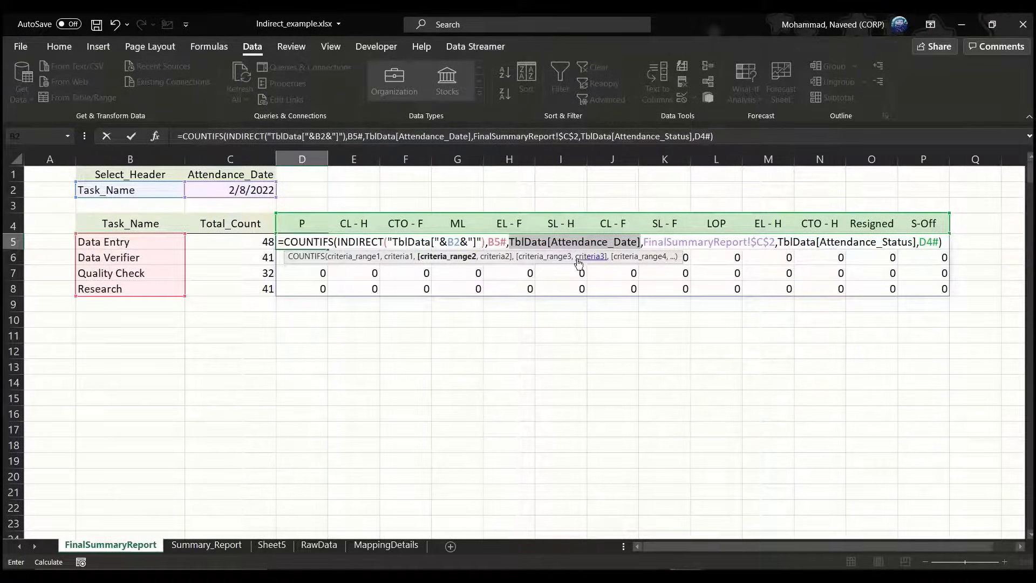
pyautogui.click(557, 256)
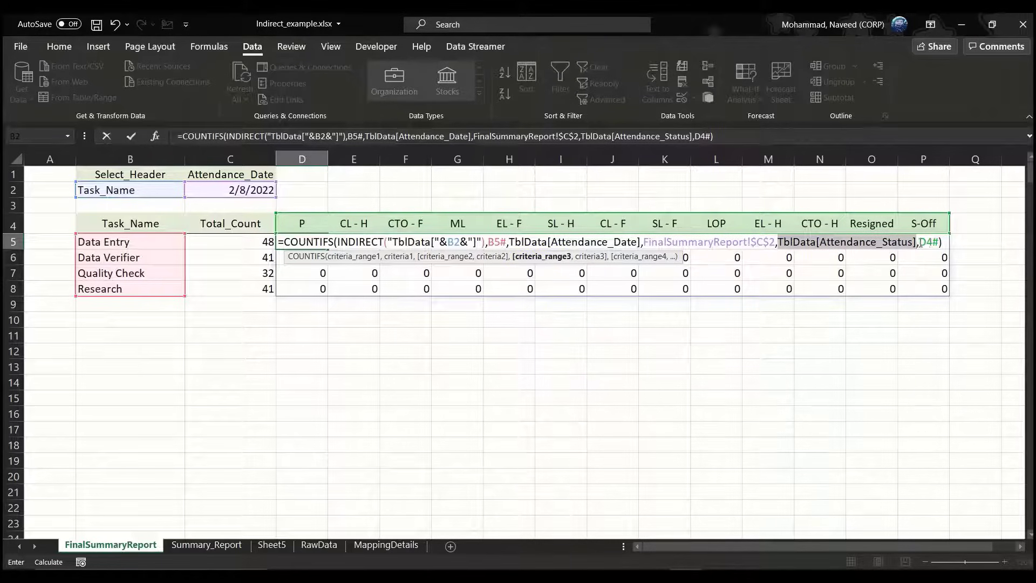
pyautogui.click(931, 243)
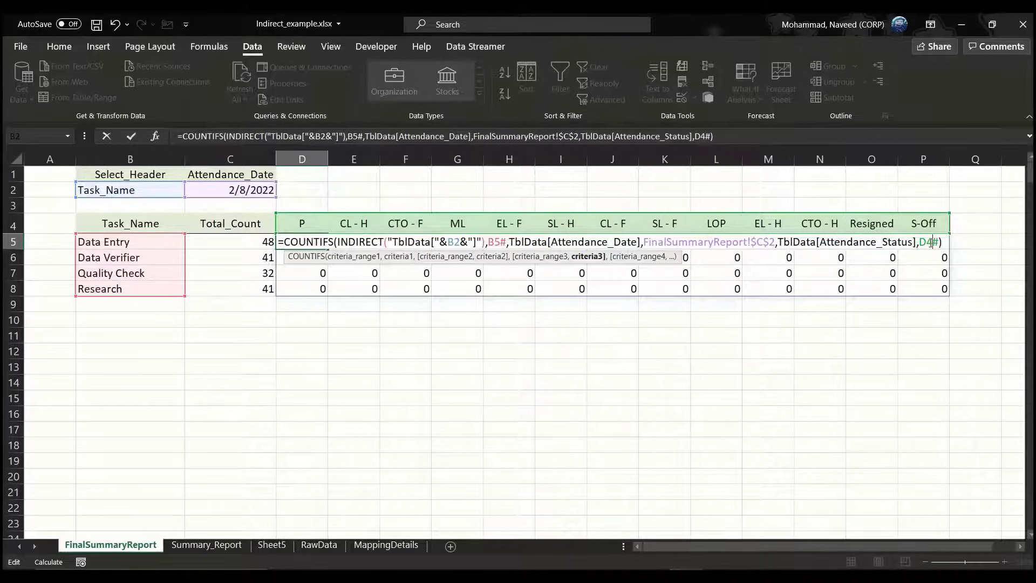
pyautogui.press('Return')
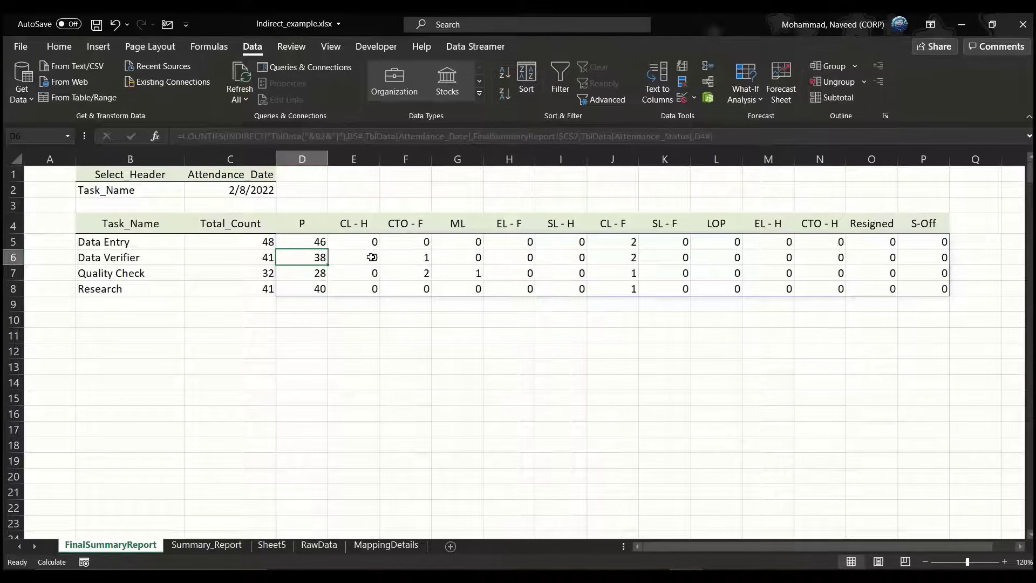
# Inspect the attendance status headers, the task list and the attendance date that drive the counts.
pyautogui.click(302, 225)
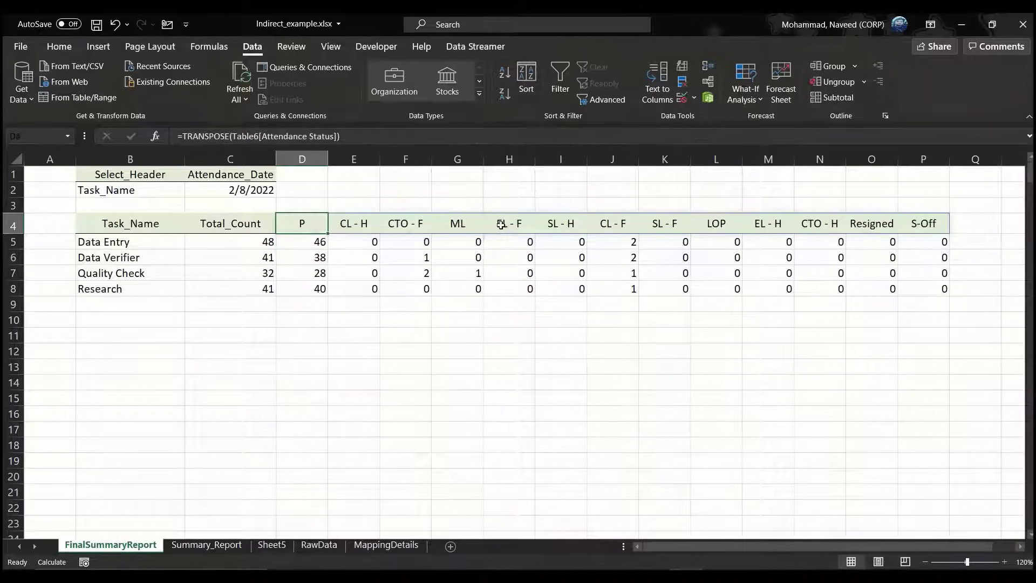
pyautogui.click(145, 241)
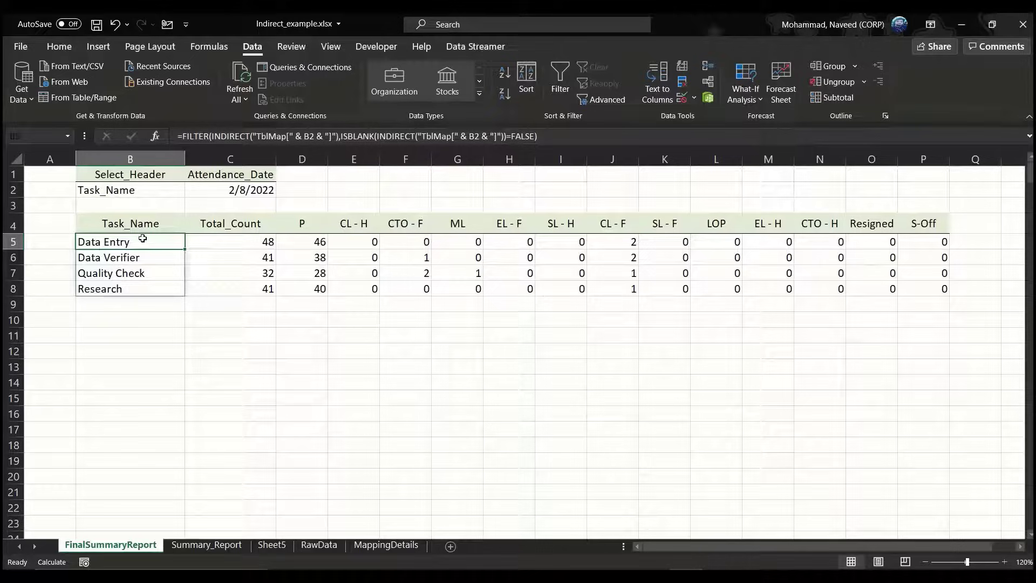
pyautogui.click(234, 192)
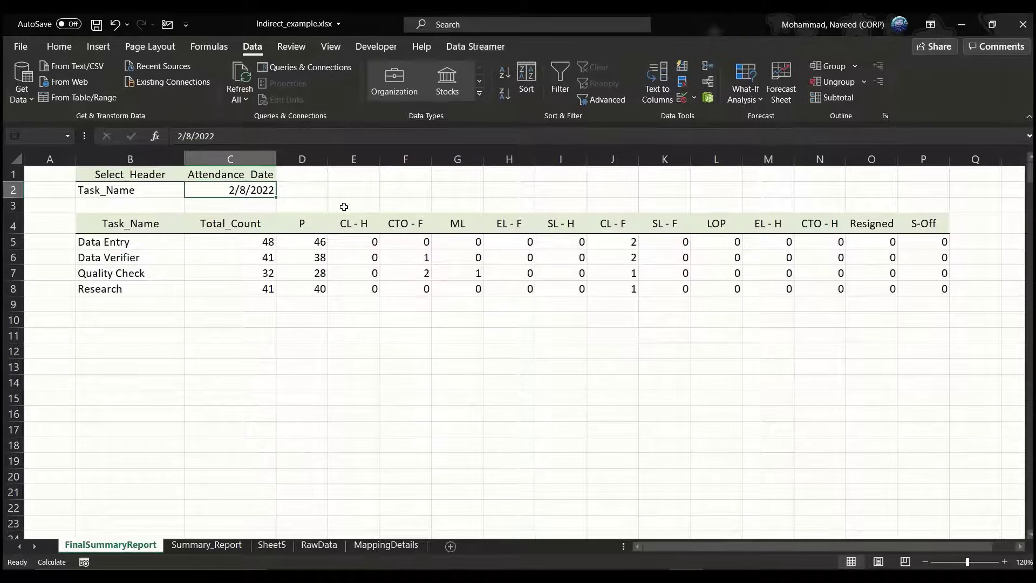
# Set Select_Header in B2 to Cost_Center and check the Total_Count and attendance status counts.
pyautogui.press('Left')
pyautogui.hotkey('alt', 'Down')
pyautogui.press('Up')
pyautogui.press('Up')
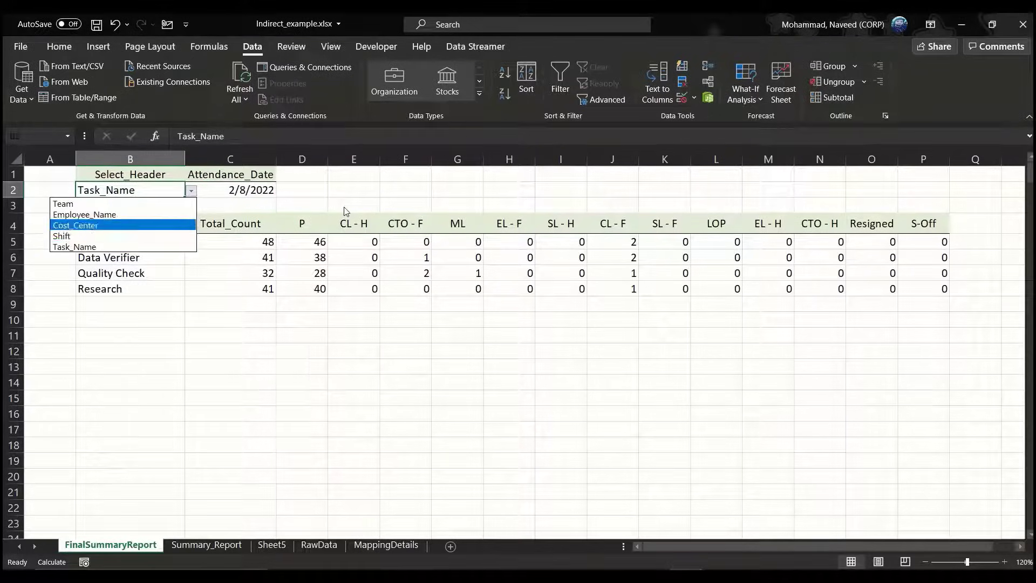
pyautogui.press('Return')
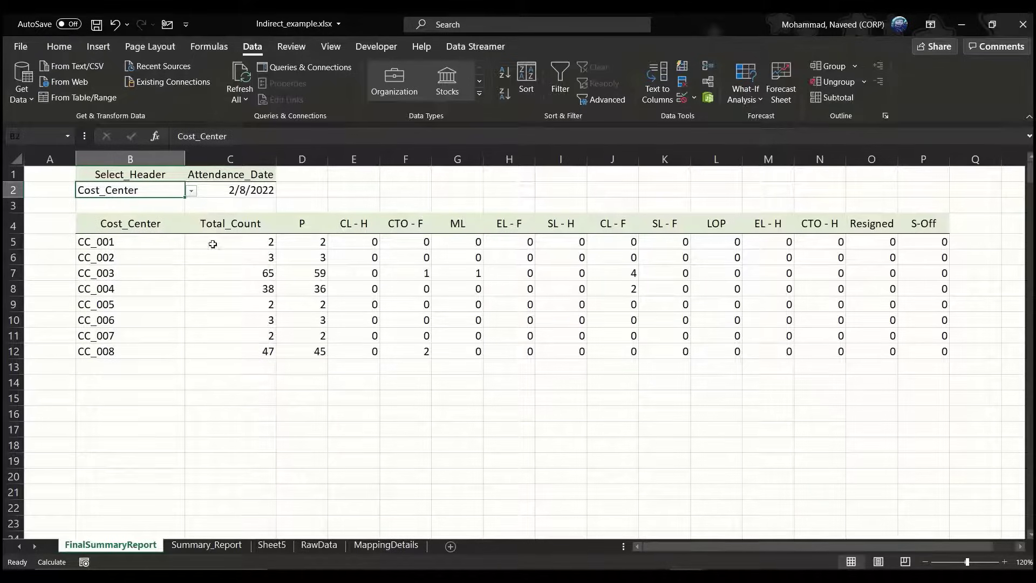
pyautogui.moveTo(225, 241); pyautogui.dragTo(224, 319)
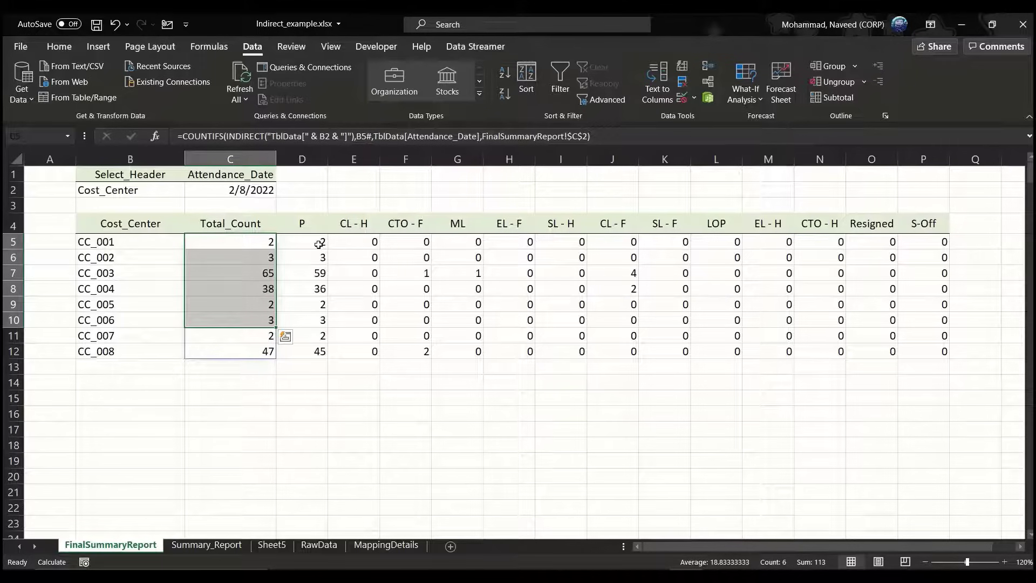
pyautogui.moveTo(317, 241); pyautogui.dragTo(490, 308)
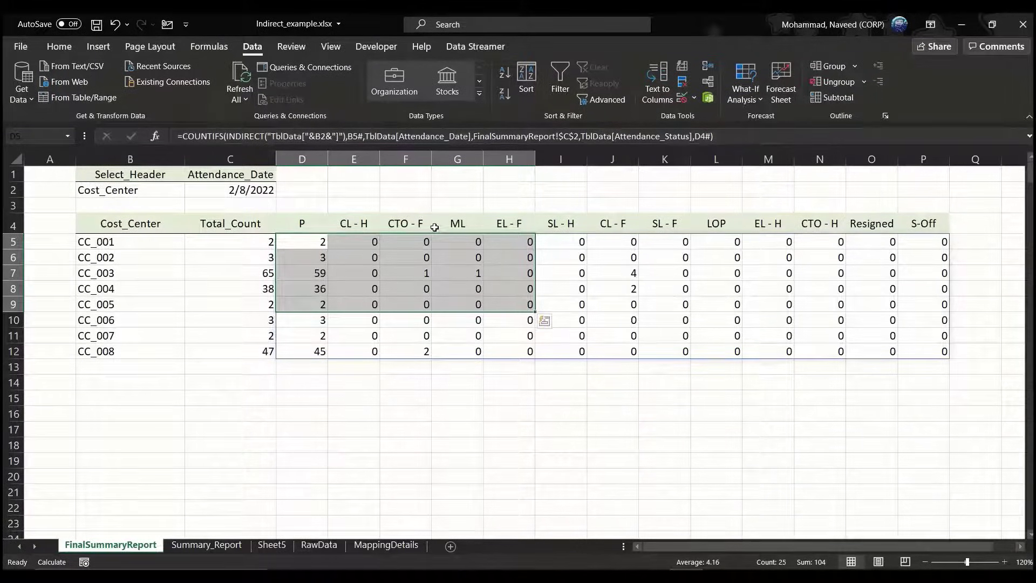
# Center the contents of all cells on the FinalSummaryReport sheet horizontally and vertically.
pyautogui.click(254, 189)
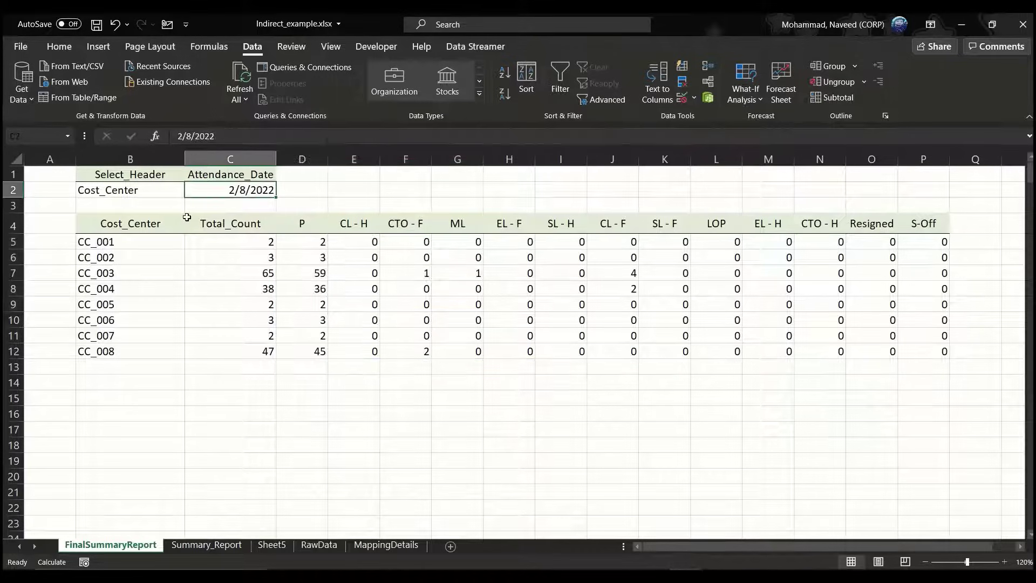
pyautogui.click(129, 224)
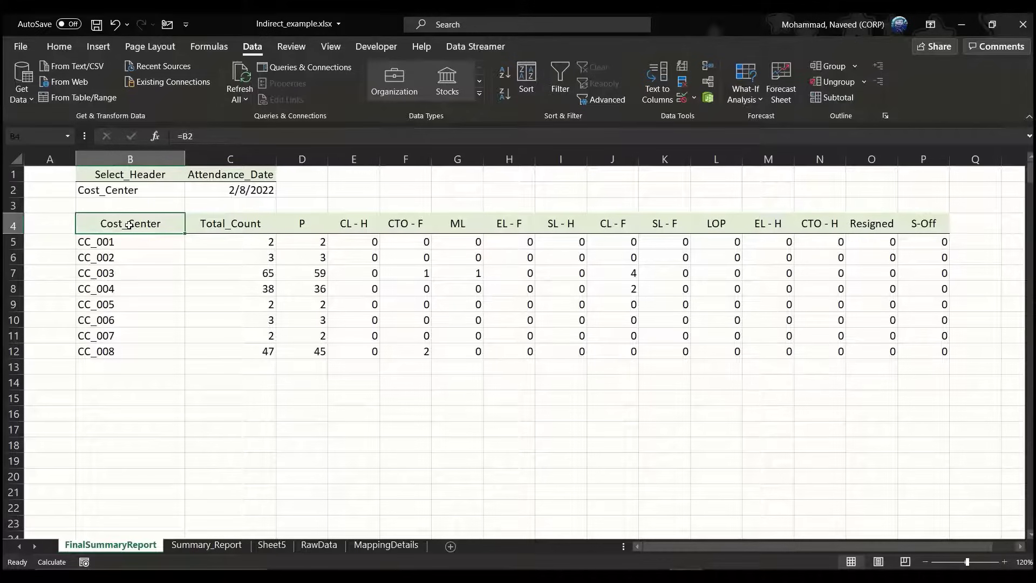
pyautogui.click(377, 381)
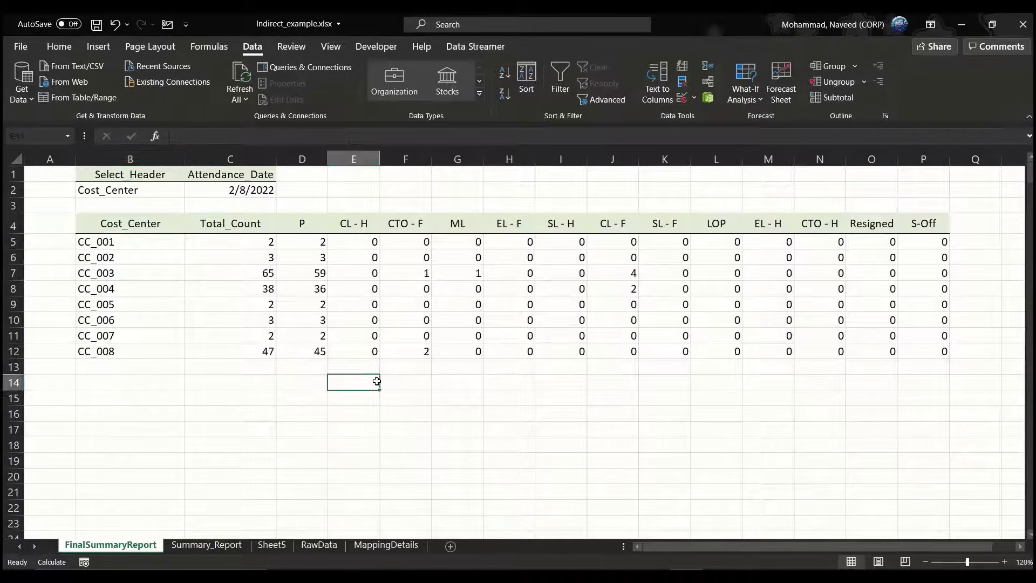
pyautogui.hotkey('ctrl', 'a')
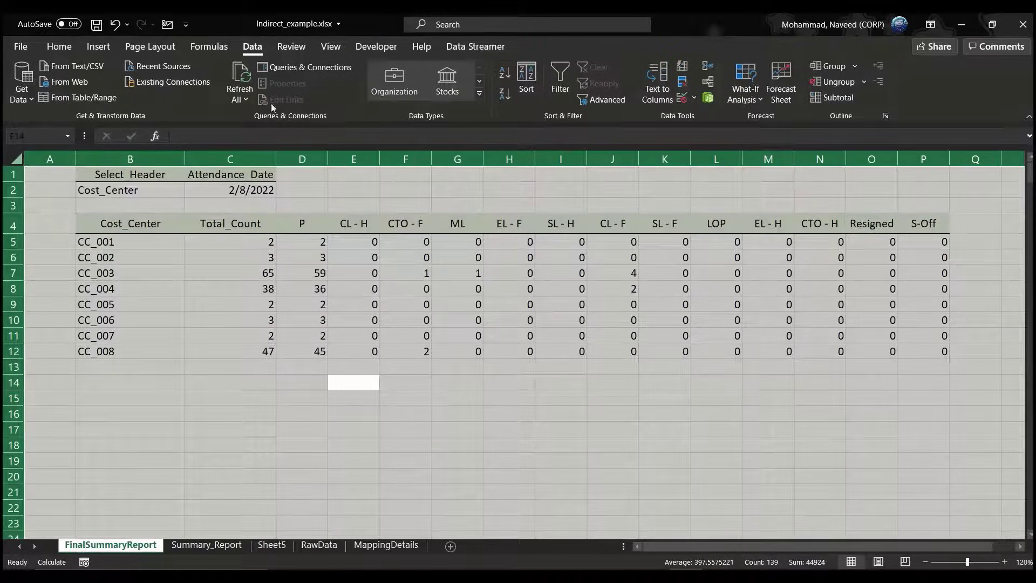
pyautogui.click(60, 47)
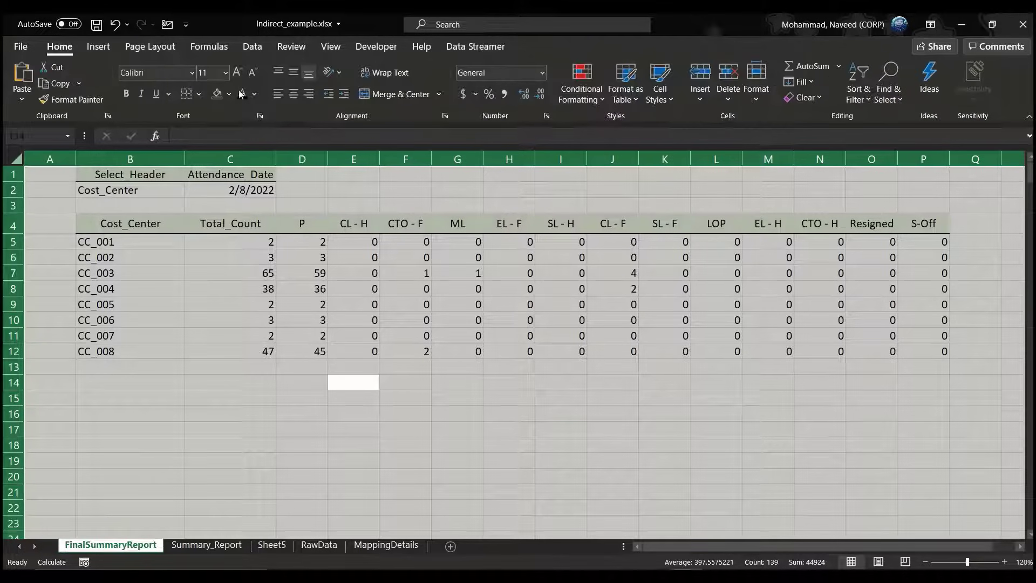
pyautogui.click(293, 93)
pyautogui.click(248, 248)
pyautogui.hotkey('ctrl', 'shift', 'Down')
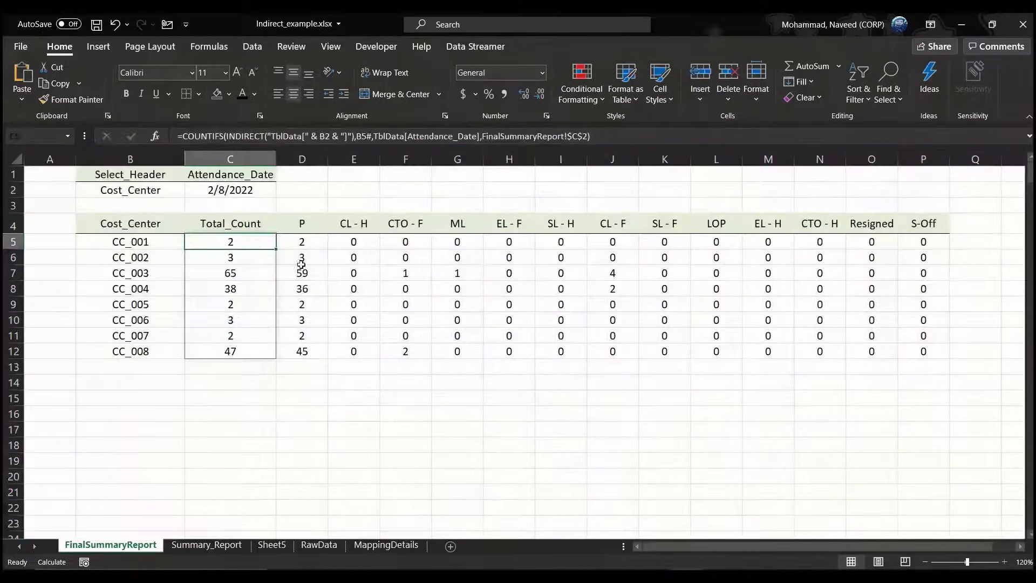
pyautogui.press('Up')
pyautogui.press('Left')
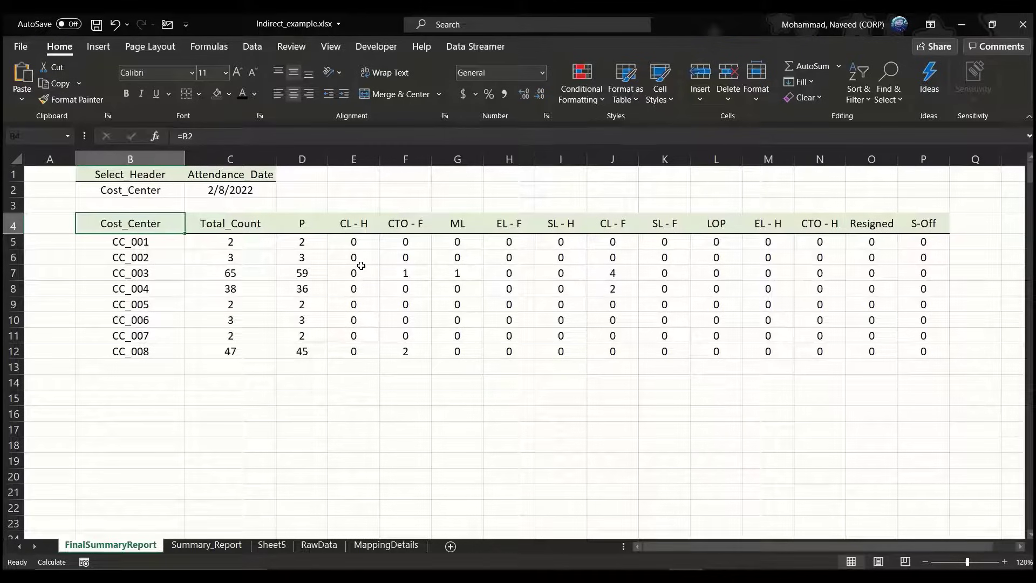
# Start a new conditional formatting rule on the Total_Count cells that uses a formula to determine which cells to format.
pyautogui.click(251, 253)
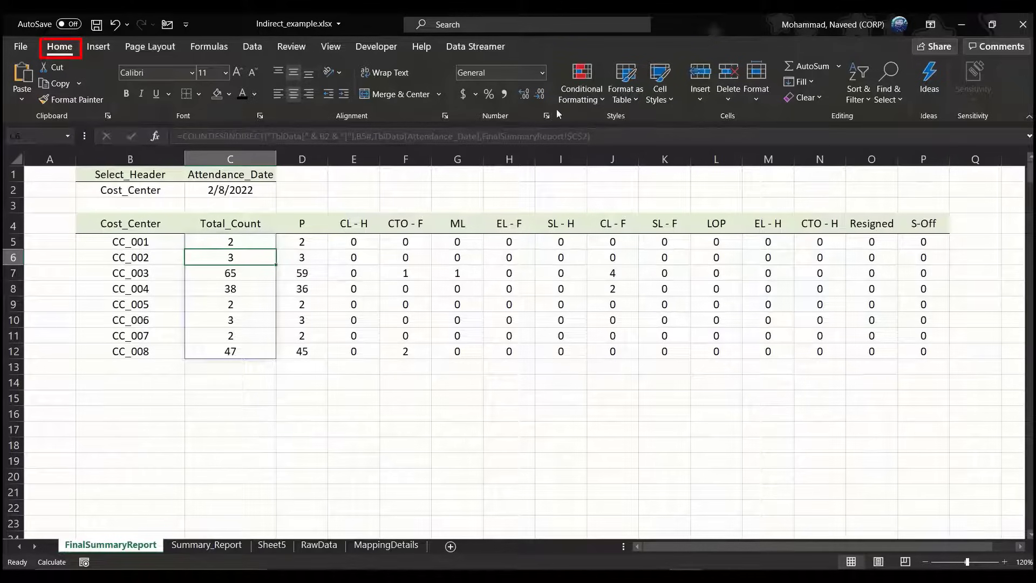
pyautogui.click(592, 103)
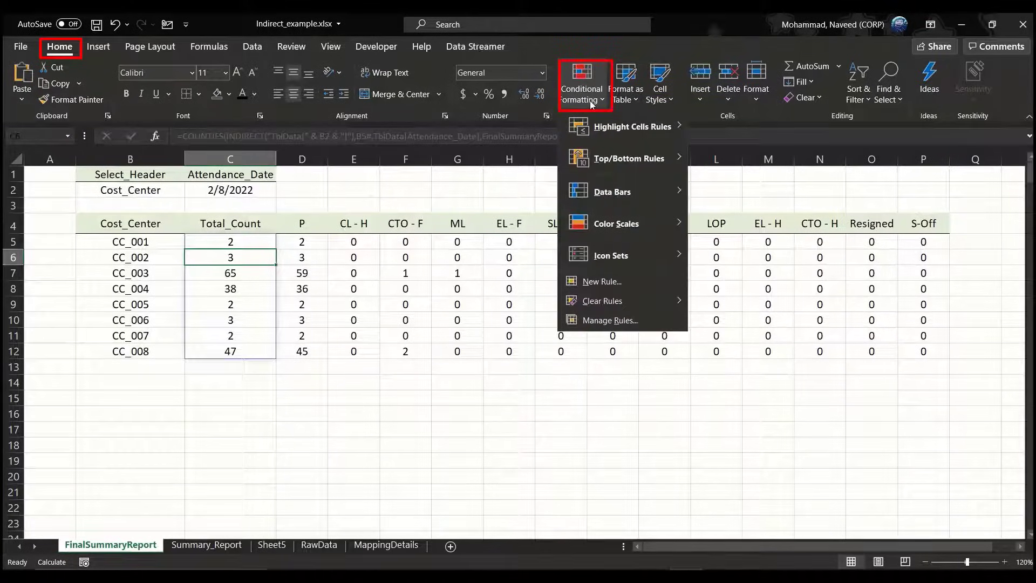
pyautogui.click(599, 320)
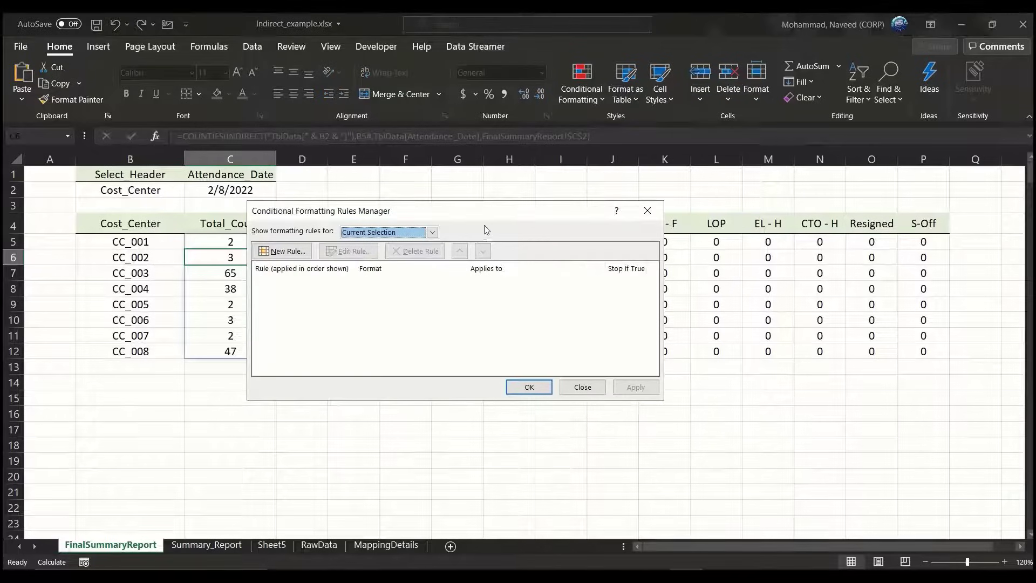
pyautogui.moveTo(521, 214); pyautogui.dragTo(644, 209)
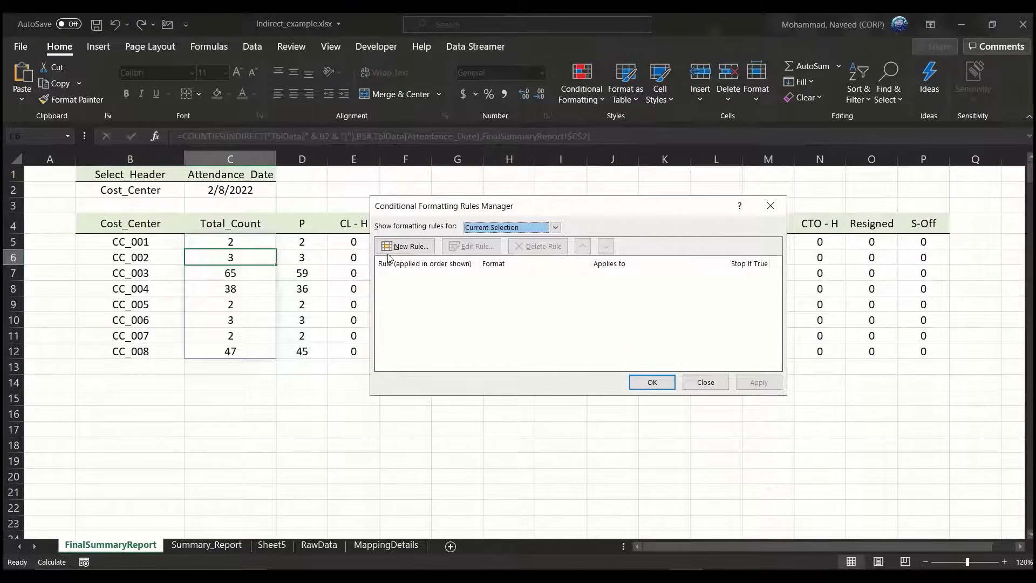
pyautogui.click(406, 247)
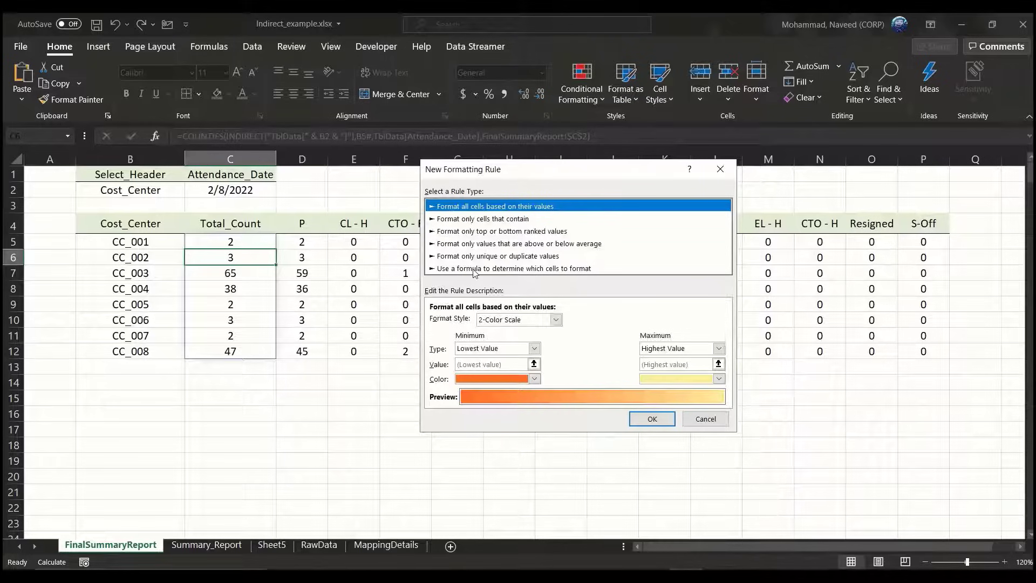
pyautogui.click(475, 268)
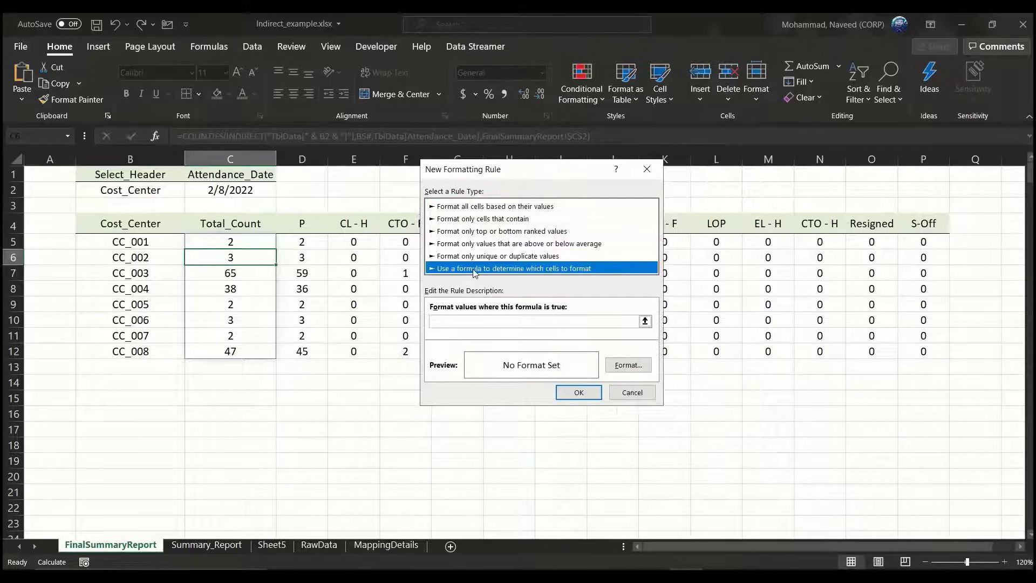
# Set the new rule's condition to the relative formula =C5=0.
pyautogui.click(448, 322)
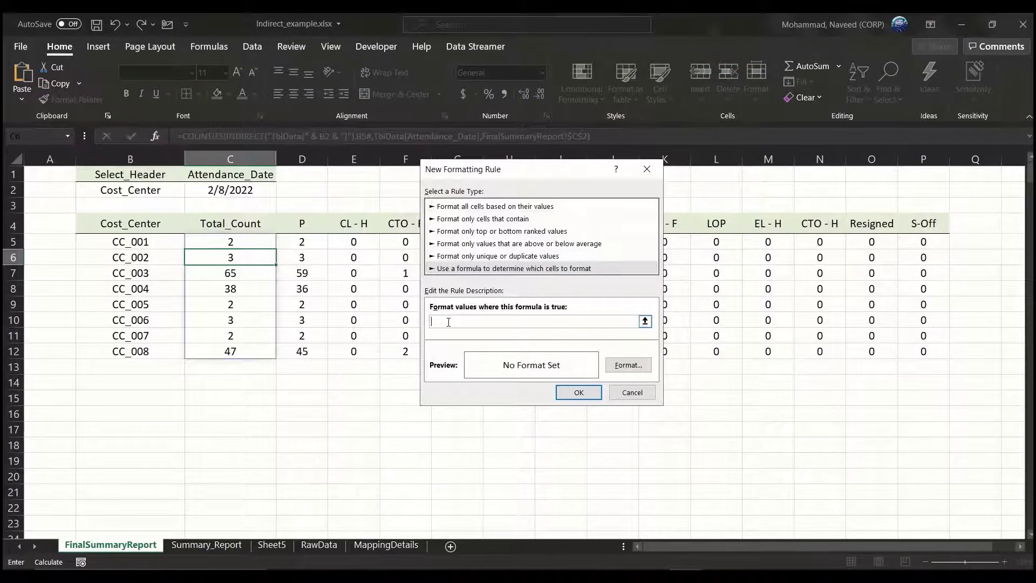
pyautogui.write('=')
pyautogui.click(230, 242)
pyautogui.click(477, 319)
pyautogui.press('Left')
pyautogui.press('BackSpace')
pyautogui.press('Left')
pyautogui.press('BackSpace')
# Give the zero-value rule the font color White, Background 1, Darker 15% and create the rule.
pyautogui.click(622, 368)
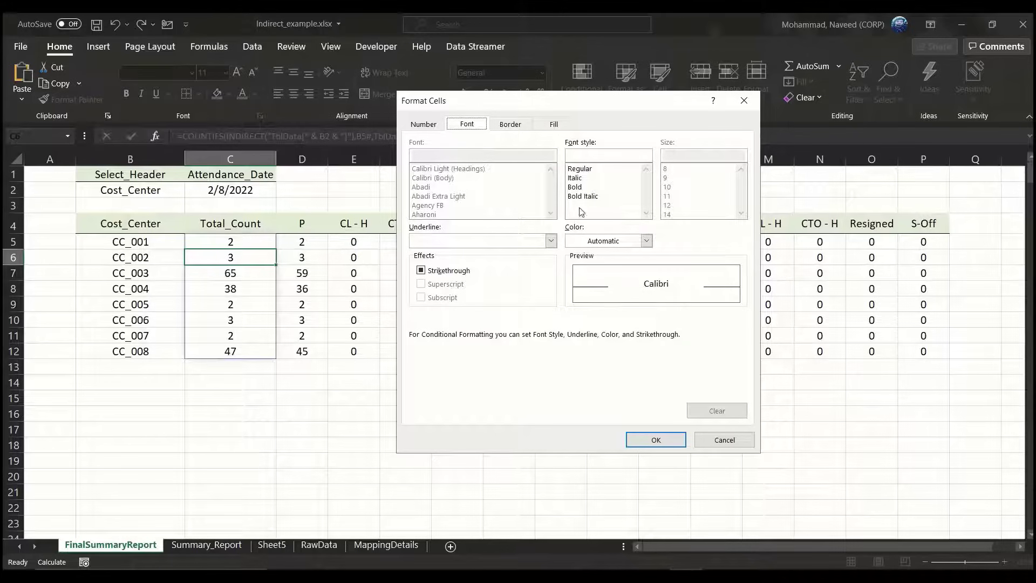
pyautogui.click(599, 243)
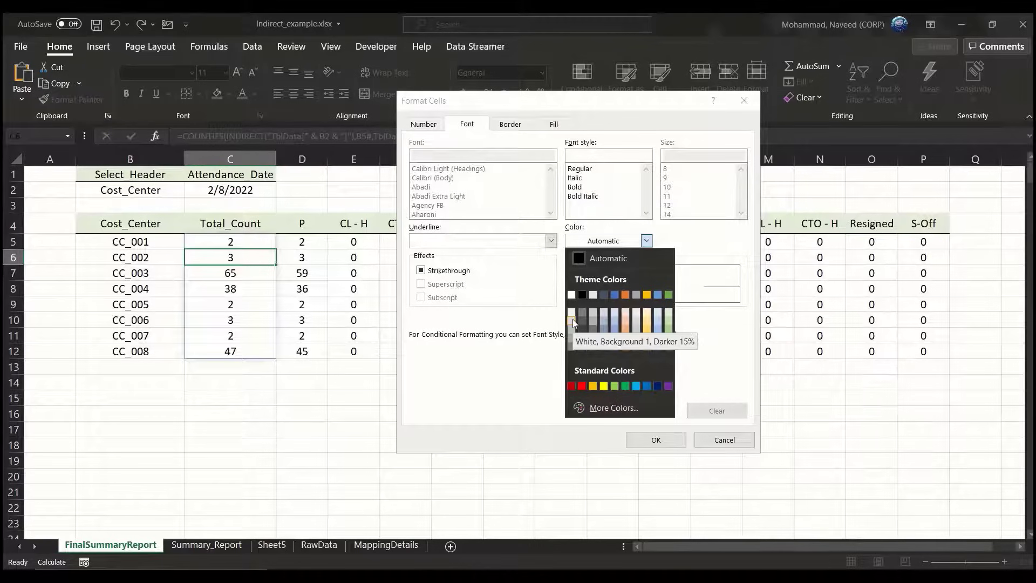
pyautogui.click(573, 323)
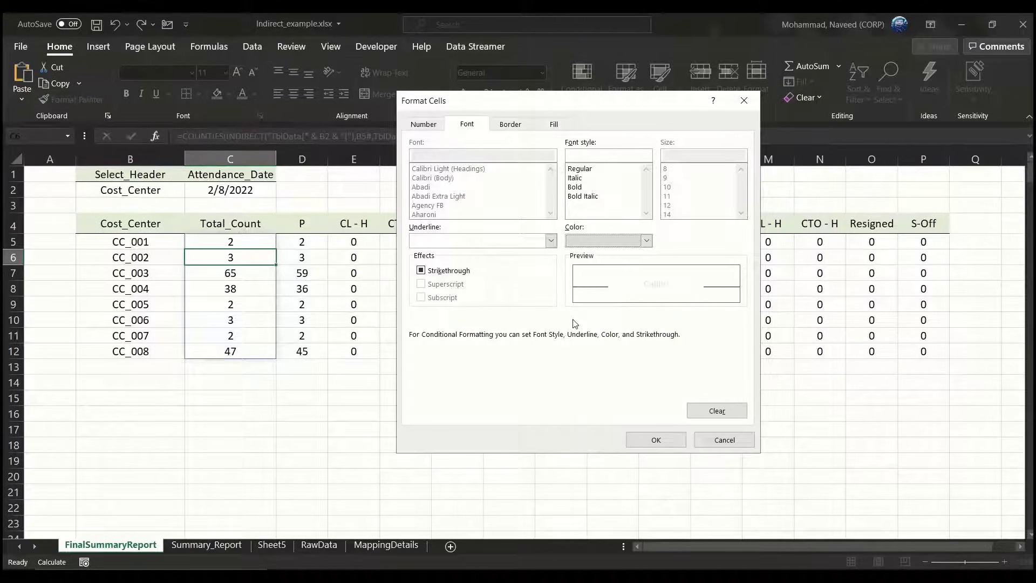
pyautogui.click(647, 434)
pyautogui.click(578, 393)
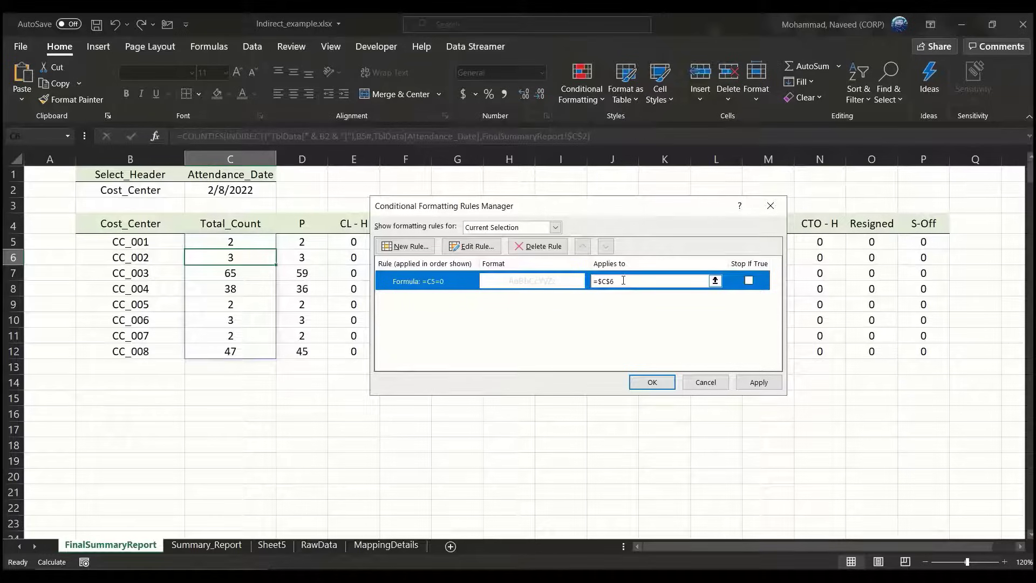
# Apply the zero-value rule to the range =$C$5:$P$981 and return to the top of the sheet.
pyautogui.moveTo(623, 280); pyautogui.dragTo(592, 284)
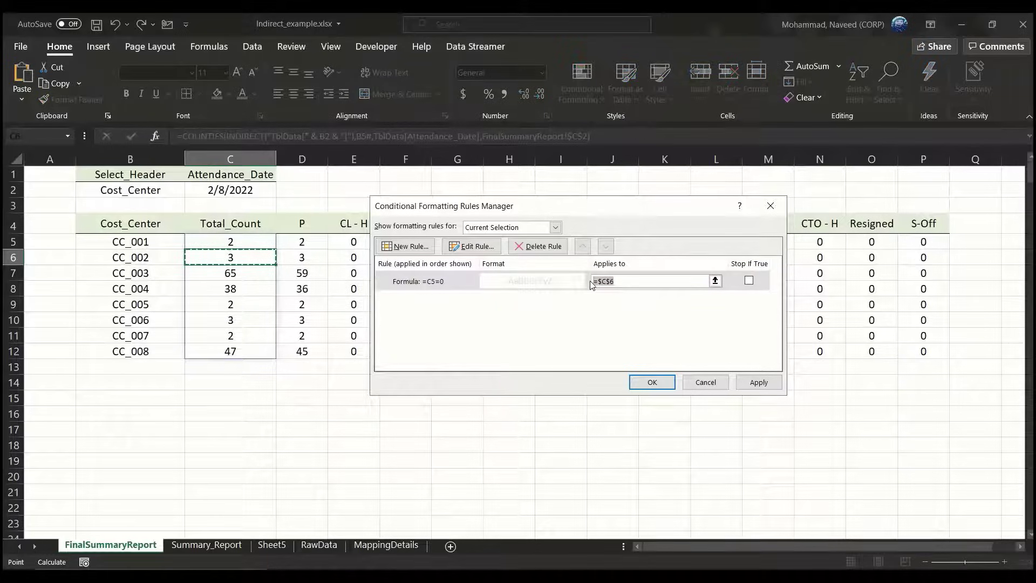
pyautogui.click(251, 242)
pyautogui.hotkey('ctrl', 'shift', 'Right')
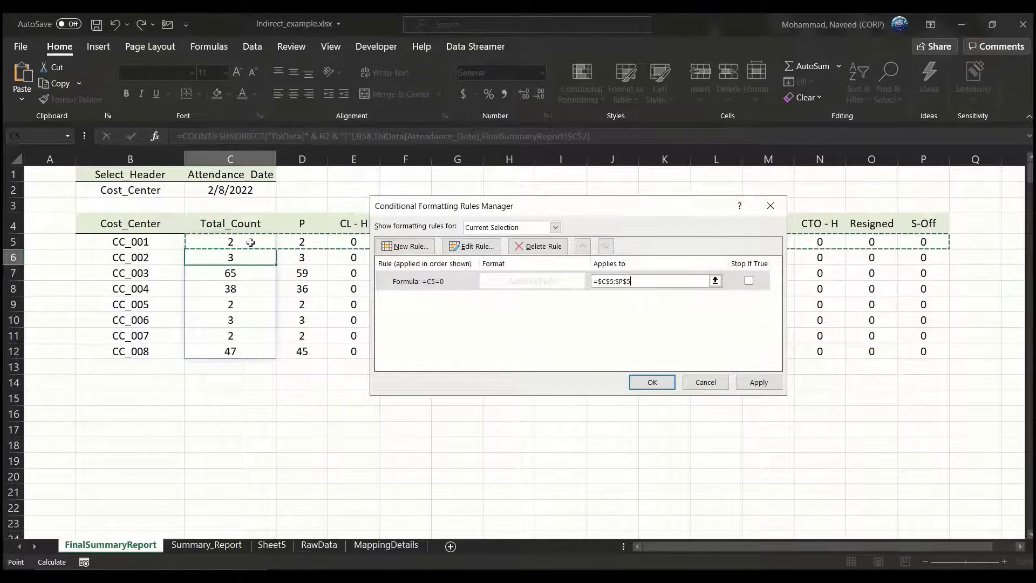
pyautogui.hotkey('shift', 'Down')
pyautogui.hotkey('shift', 'Down')
pyautogui.hotkey('shift', 'Down')
pyautogui.hotkey('shift', 'Down')
pyautogui.hotkey('shift', 'Down')
pyautogui.hotkey('shift', 'Down')
pyautogui.hotkey('shift', 'Down')
pyautogui.hotkey('shift', 'Down')
pyautogui.hotkey('shift', 'Down')
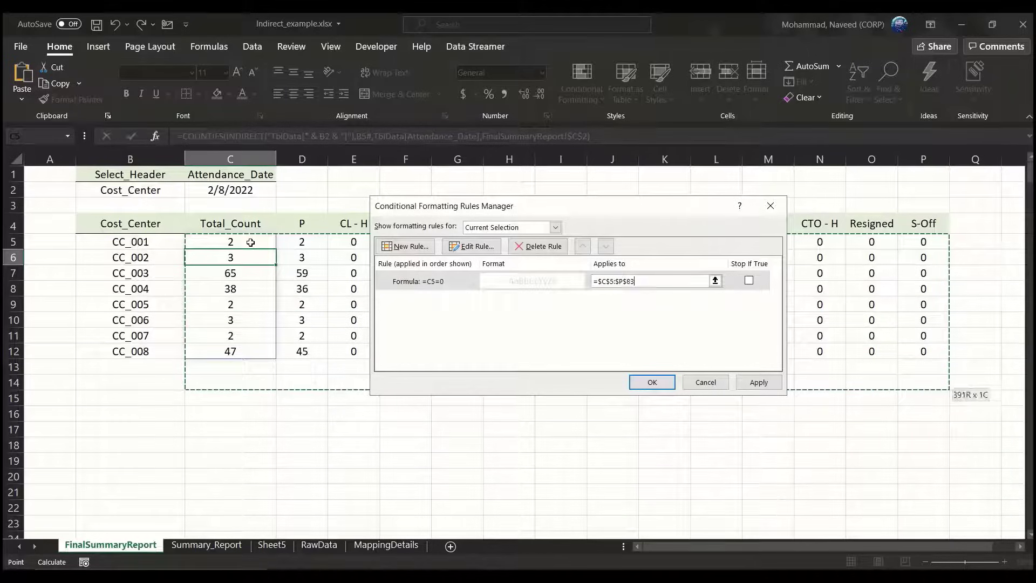
pyautogui.hotkey('shift', 'pagedown')
pyautogui.hotkey('shift', 'pagedown')
pyautogui.hotkey('shift', 'pagedown')
pyautogui.hotkey('shift', 'pagedown')
pyautogui.hotkey('shift', 'pagedown')
pyautogui.hotkey('shift', 'pagedown')
pyautogui.hotkey('shift', 'pagedown')
pyautogui.hotkey('shift', 'pagedown')
pyautogui.hotkey('shift', 'pagedown')
pyautogui.hotkey('shift', 'pagedown')
pyautogui.hotkey('shift', 'pagedown')
pyautogui.hotkey('shift', 'pagedown')
pyautogui.hotkey('shift', 'pagedown')
pyautogui.hotkey('shift', 'pagedown')
pyautogui.hotkey('shift', 'pagedown')
pyautogui.hotkey('shift', 'pagedown')
pyautogui.hotkey('shift', 'pagedown')
pyautogui.hotkey('shift', 'pagedown')
pyautogui.hotkey('shift', 'pagedown')
pyautogui.hotkey('shift', 'pagedown')
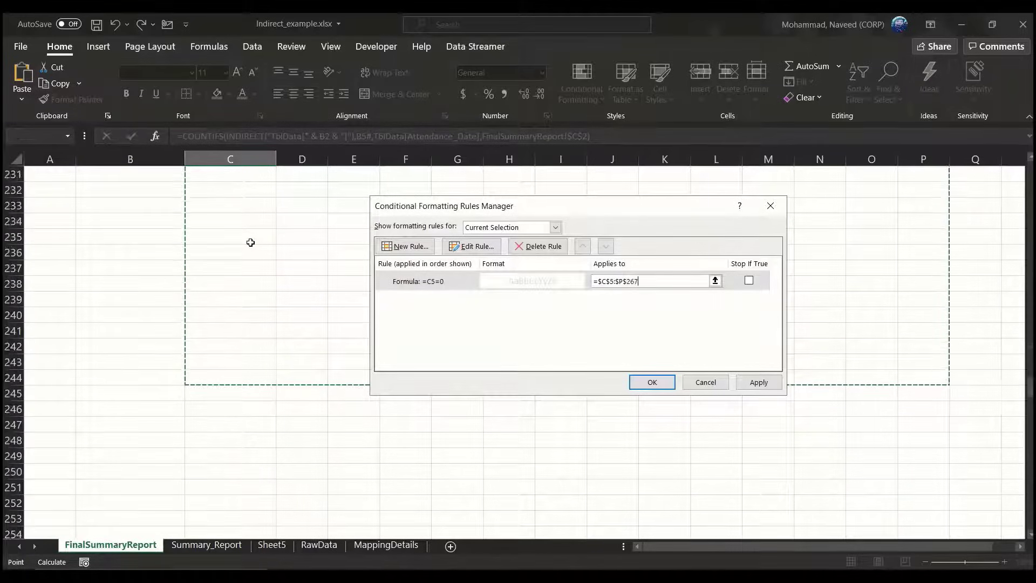
pyautogui.hotkey('shift', 'pagedown')
pyautogui.hotkey('shift', 'pagedown')
pyautogui.hotkey('shift', 'pagedown')
pyautogui.hotkey('shift', 'pagedown')
pyautogui.hotkey('shift', 'pagedown')
pyautogui.hotkey('shift', 'pagedown')
pyautogui.hotkey('shift', 'pagedown')
pyautogui.hotkey('shift', 'pagedown')
pyautogui.hotkey('shift', 'pagedown')
pyautogui.hotkey('shift', 'pagedown')
pyautogui.hotkey('shift', 'pagedown')
pyautogui.hotkey('shift', 'pagedown')
pyautogui.hotkey('shift', 'pagedown')
pyautogui.hotkey('shift', 'pagedown')
pyautogui.hotkey('shift', 'pagedown')
pyautogui.hotkey('shift', 'pagedown')
pyautogui.hotkey('shift', 'pagedown')
pyautogui.hotkey('shift', 'pagedown')
pyautogui.hotkey('shift', 'pagedown')
pyautogui.hotkey('shift', 'pagedown')
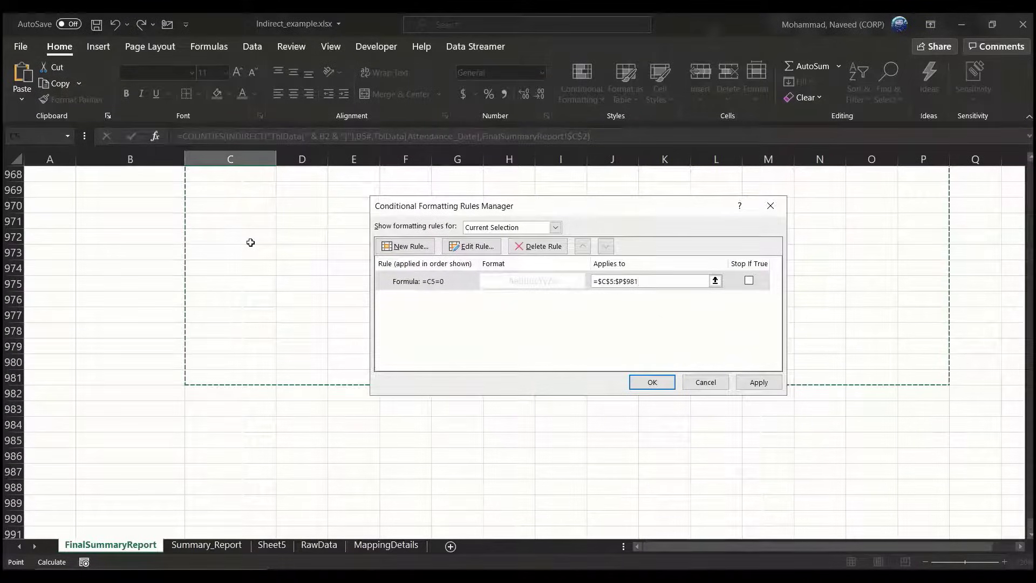
pyautogui.click(762, 378)
pyautogui.click(653, 383)
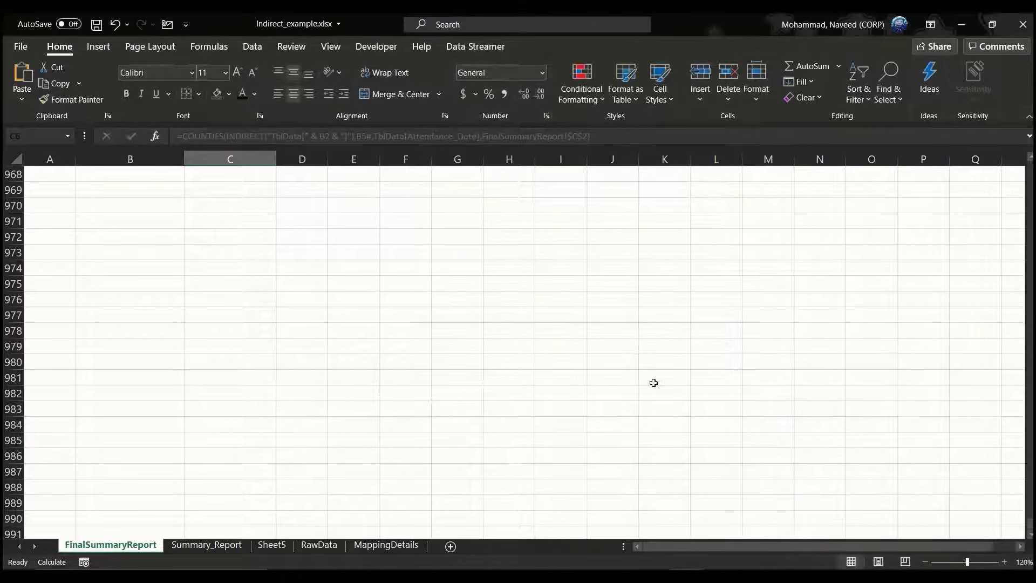
pyautogui.hotkey('ctrl', 'Home')
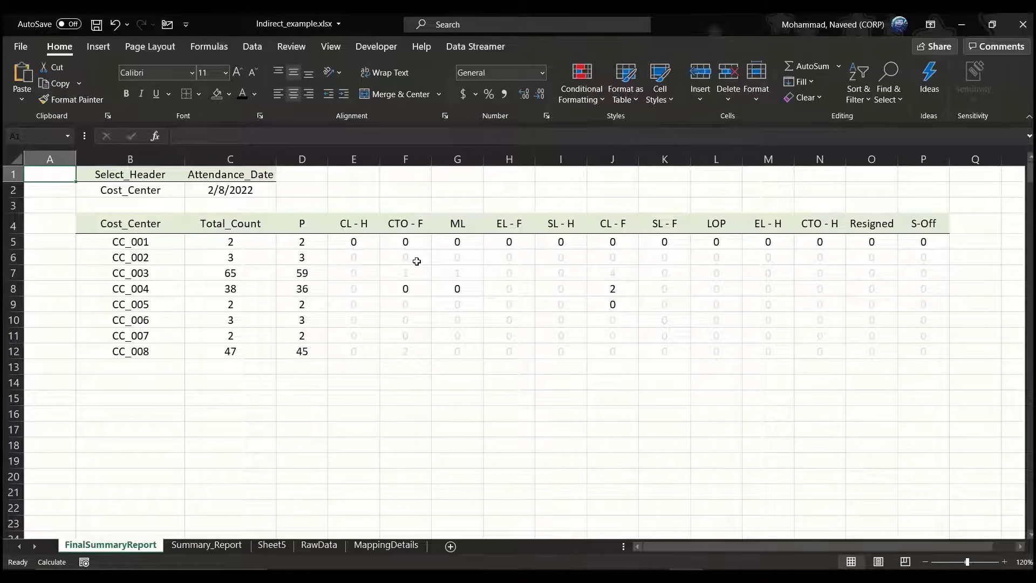
# Check the wrongly formatted counts, then correct the conditional formatting rule's formula to =C5=0 with C5 selected and apply it.
pyautogui.moveTo(351, 241); pyautogui.dragTo(736, 241)
pyautogui.click(408, 286)
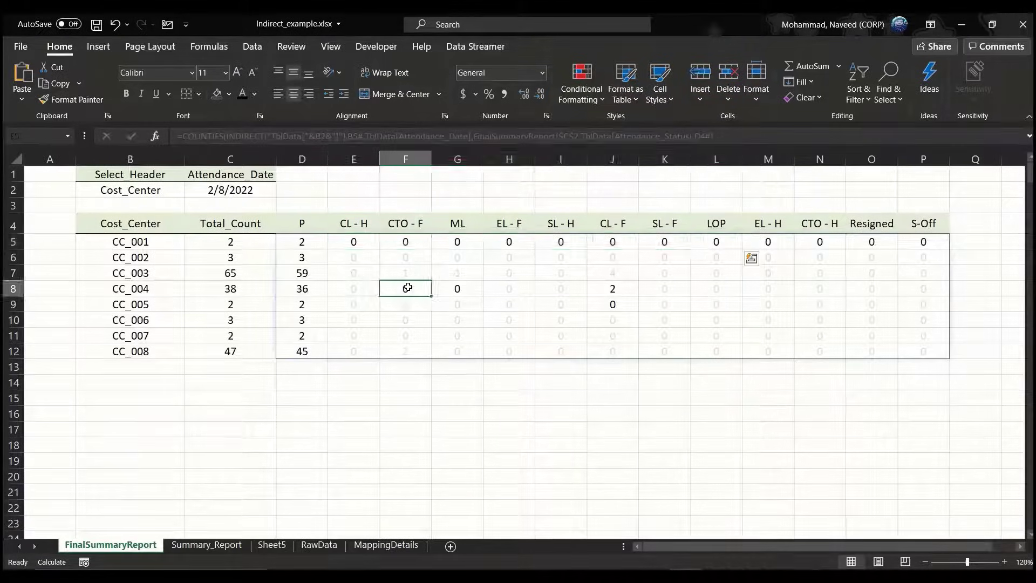
pyautogui.click(241, 244)
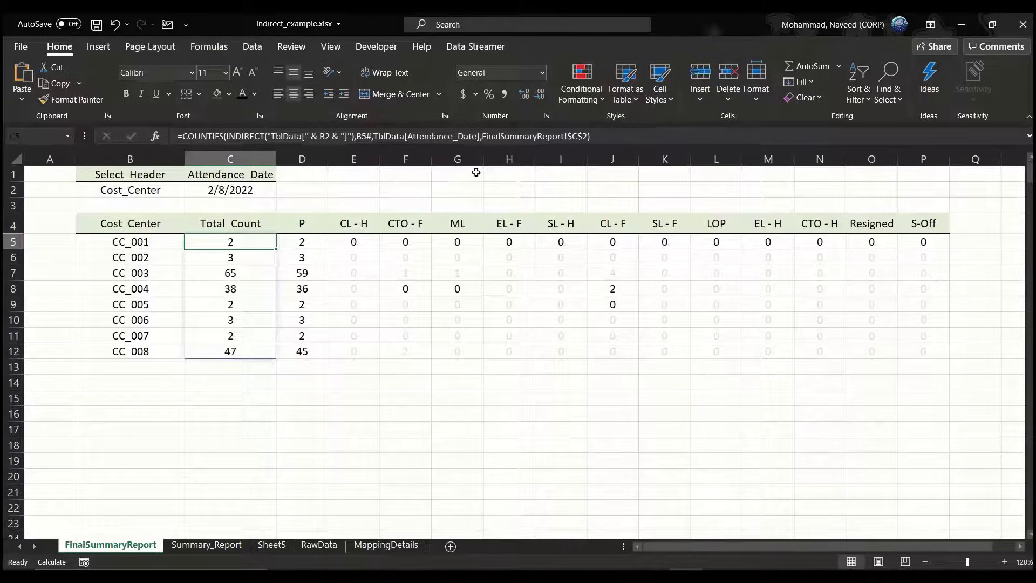
pyautogui.click(600, 100)
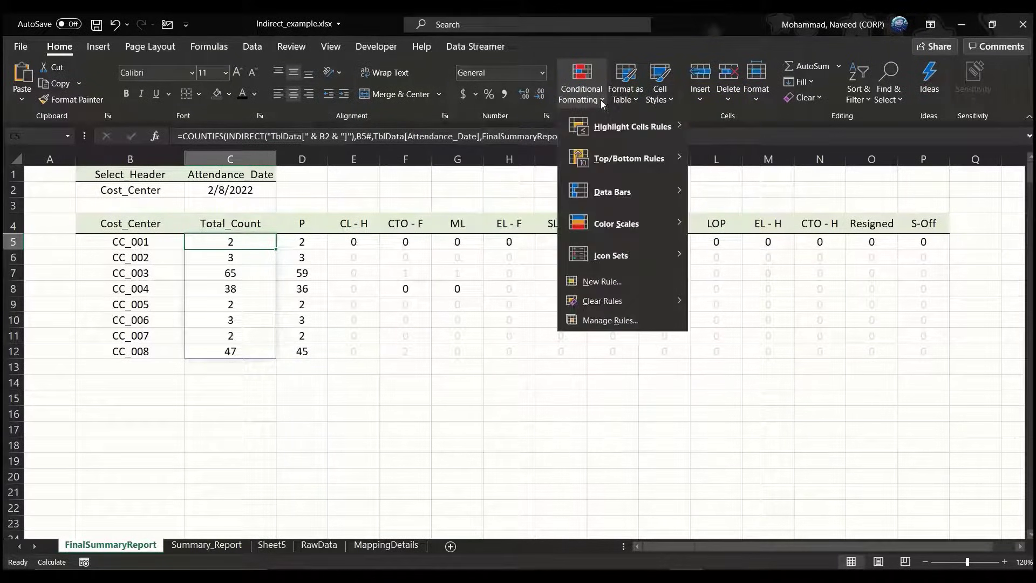
pyautogui.click(610, 322)
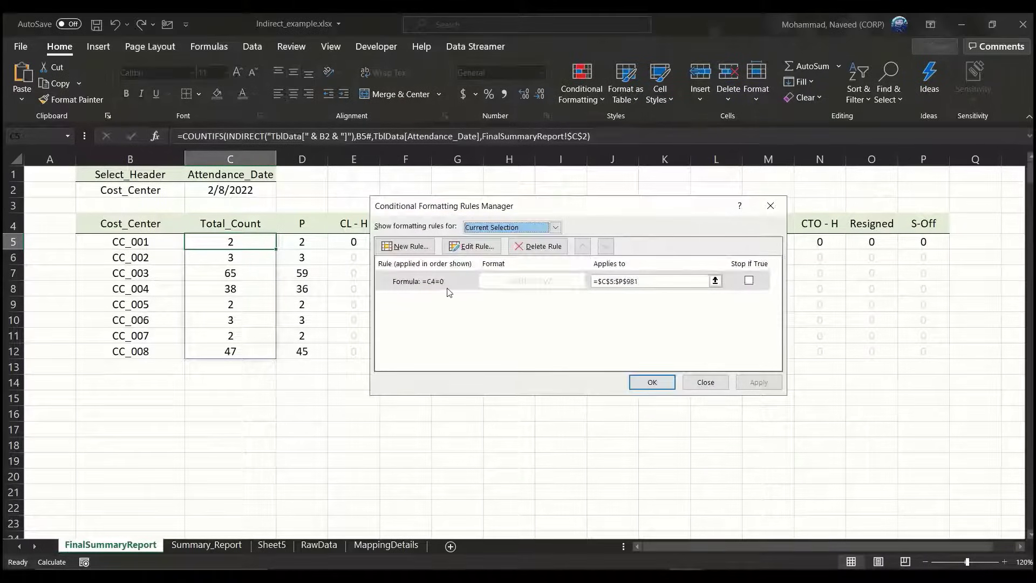
pyautogui.click(447, 287)
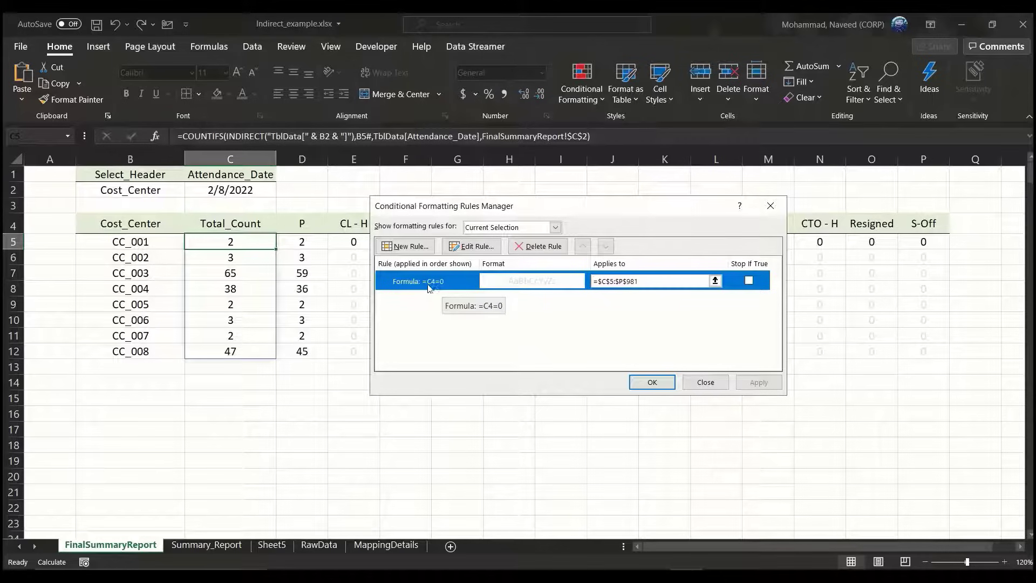
pyautogui.click(482, 247)
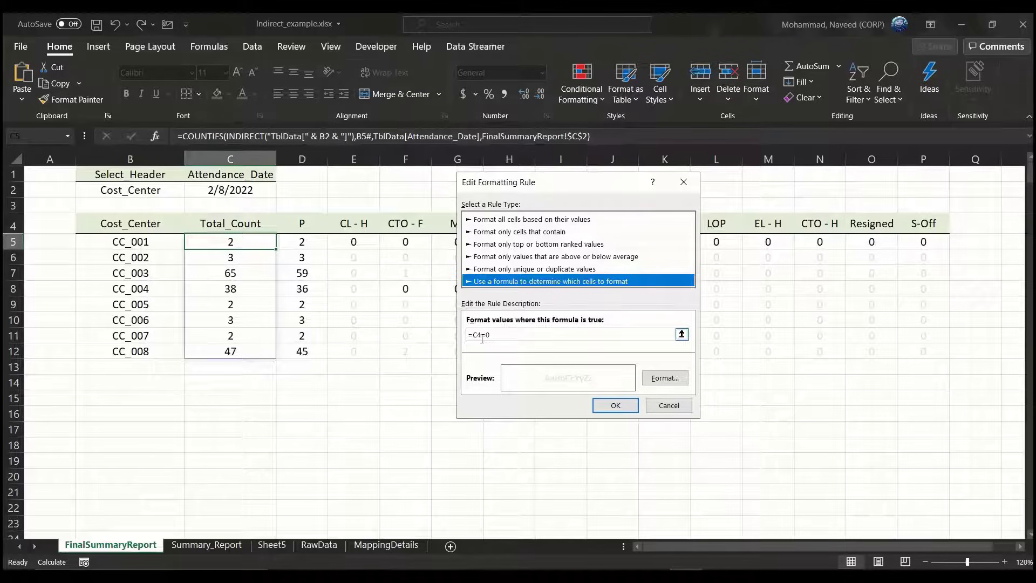
pyautogui.click(482, 337)
pyautogui.press('BackSpace')
pyautogui.write('5')
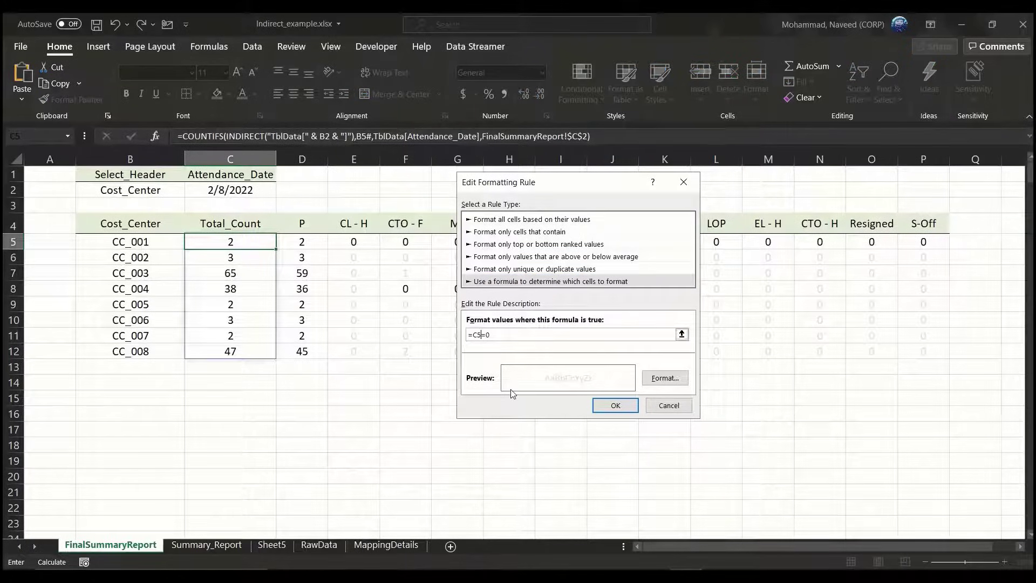
pyautogui.click(607, 408)
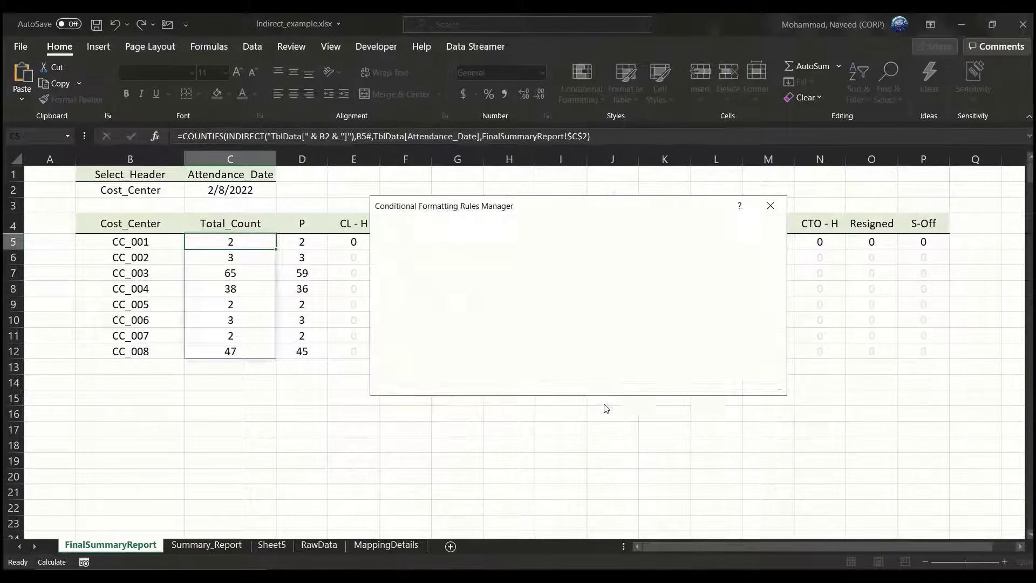
pyautogui.click(756, 382)
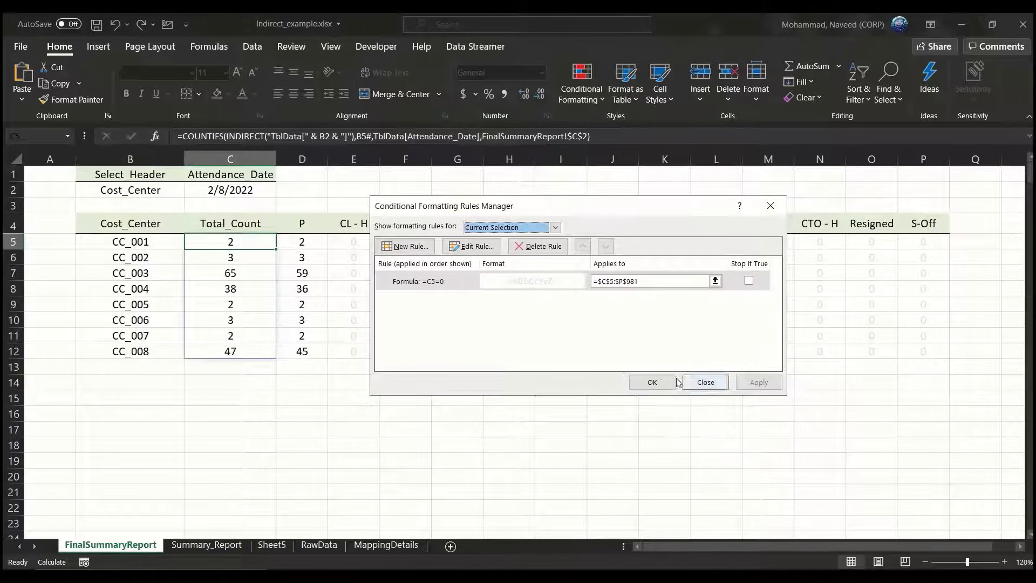
pyautogui.click(653, 382)
pyautogui.click(395, 301)
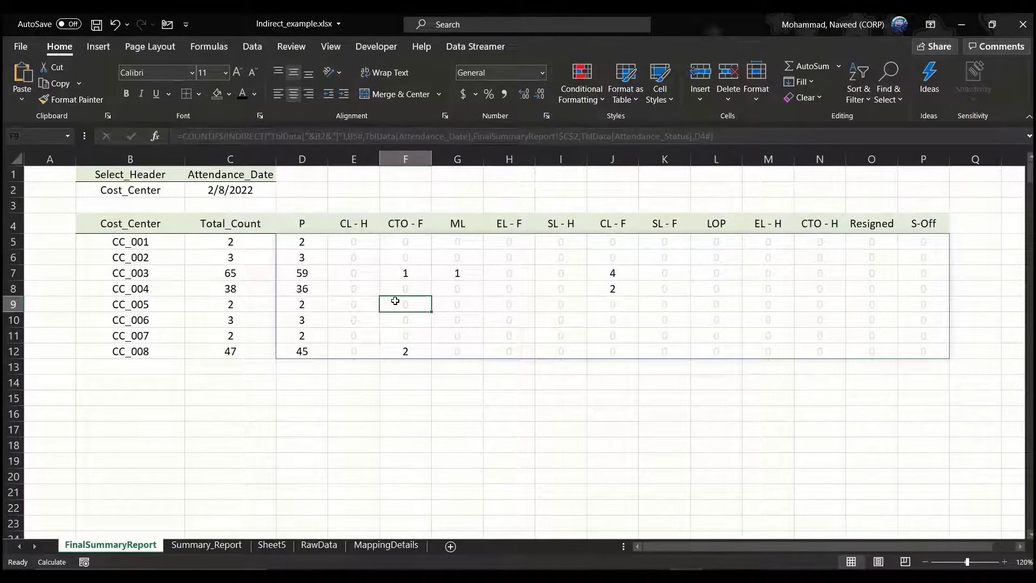
# Set the report's attendance date in C2 to 2/7/2022 and look over the recalculated Total_Count column.
pyautogui.click(239, 193)
pyautogui.press('F2')
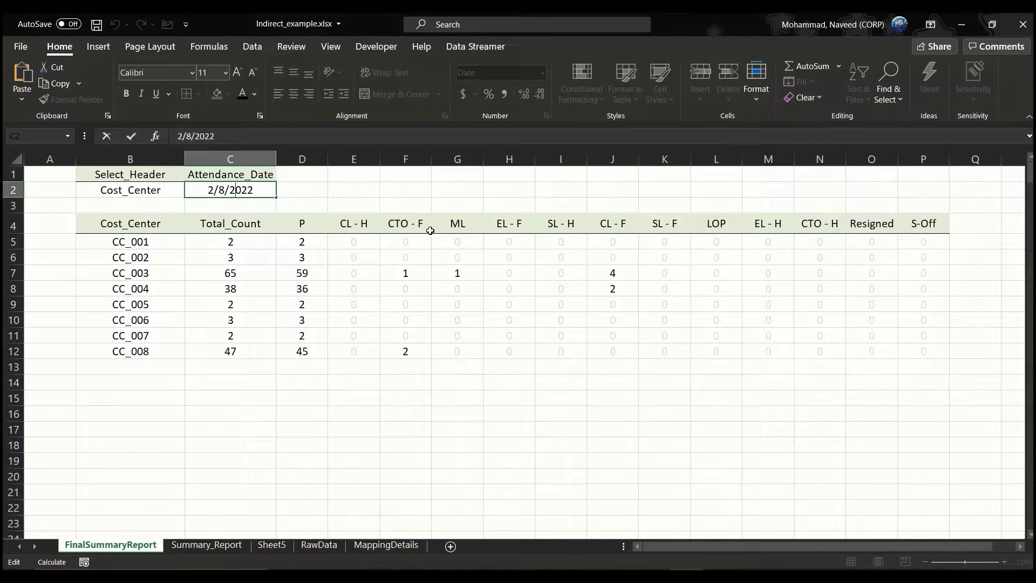
pyautogui.hotkey('shift', 'Left')
pyautogui.write('7')
pyautogui.press('Return')
pyautogui.press('Down')
pyautogui.press('Down')
pyautogui.hotkey('ctrl', 'shift', 'Down')
pyautogui.press('Return')
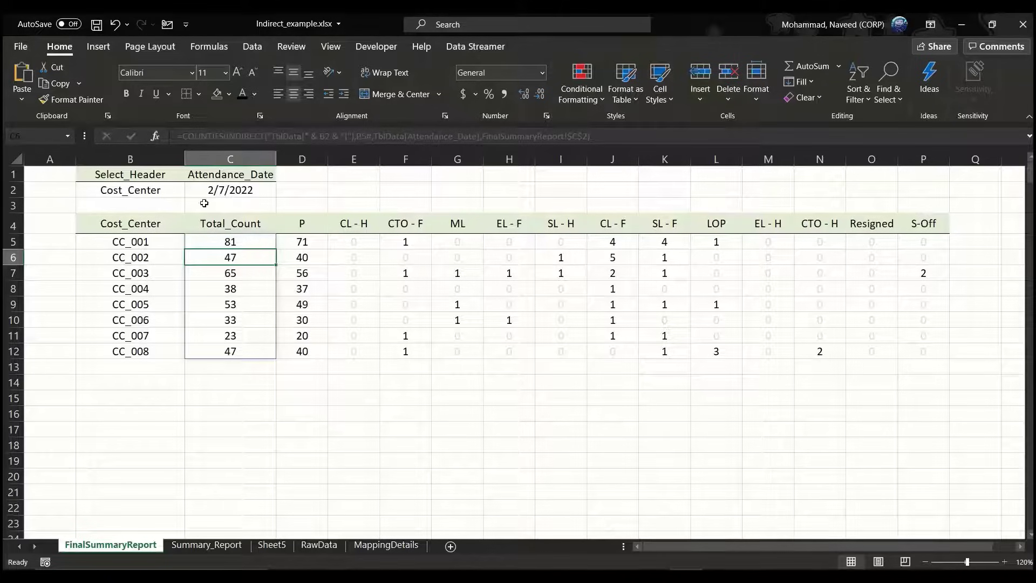
# Switch the report's selected header in B2 to Task_Name and check the resulting list.
pyautogui.click(241, 190)
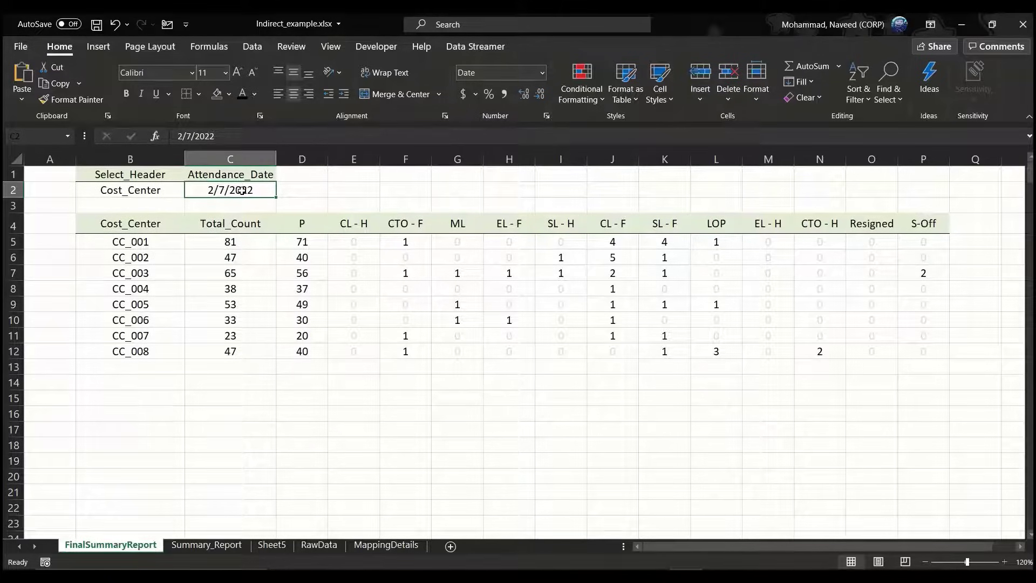
pyautogui.press('Left')
pyautogui.hotkey('alt', 'Down')
pyautogui.press('Down')
pyautogui.press('Down')
pyautogui.press('Return')
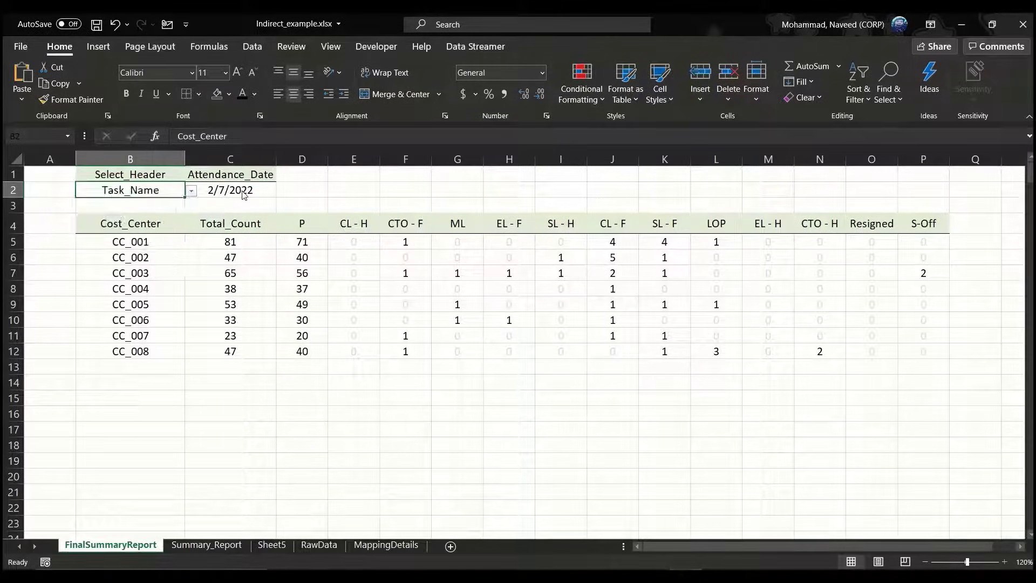
pyautogui.press('Down')
pyautogui.press('Down')
pyautogui.press('Down')
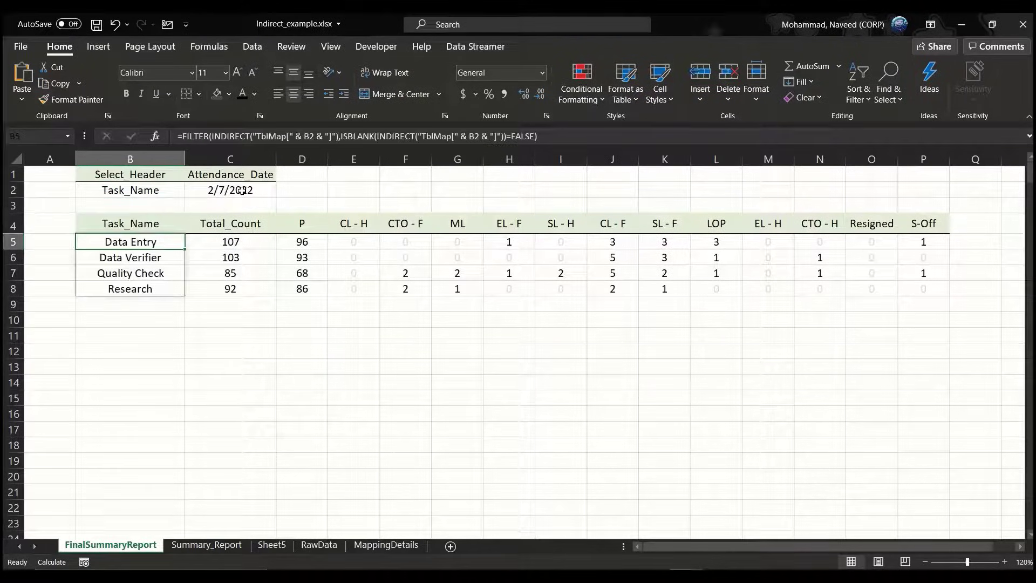
# Change the selected header in B2 to Team and check the team-wise summary.
pyautogui.press('Up')
pyautogui.press('Up')
pyautogui.press('Up')
pyautogui.hotkey('alt', 'Down')
pyautogui.press('Up')
pyautogui.press('Up')
pyautogui.press('Up')
pyautogui.press('Up')
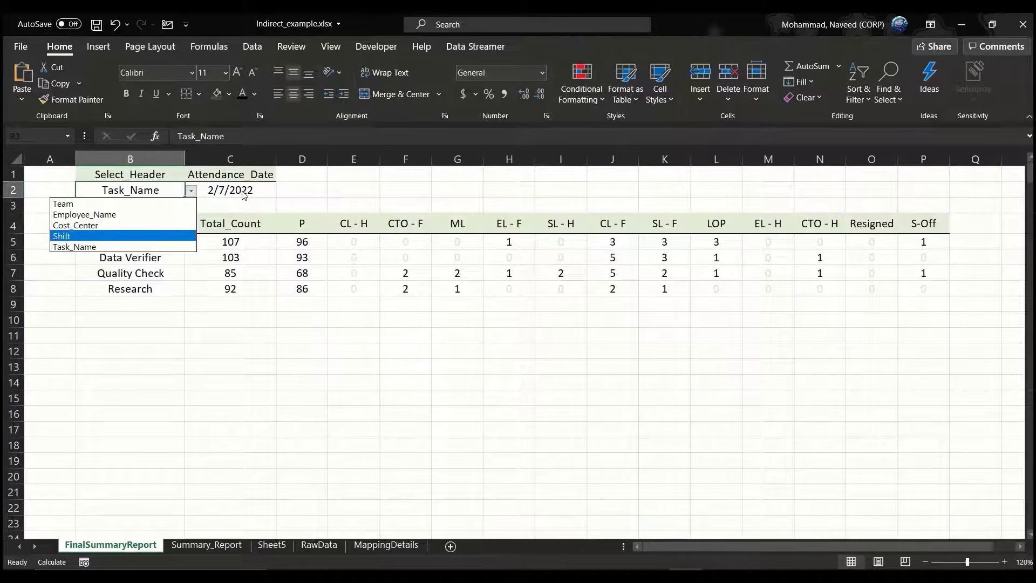
pyautogui.press('Return')
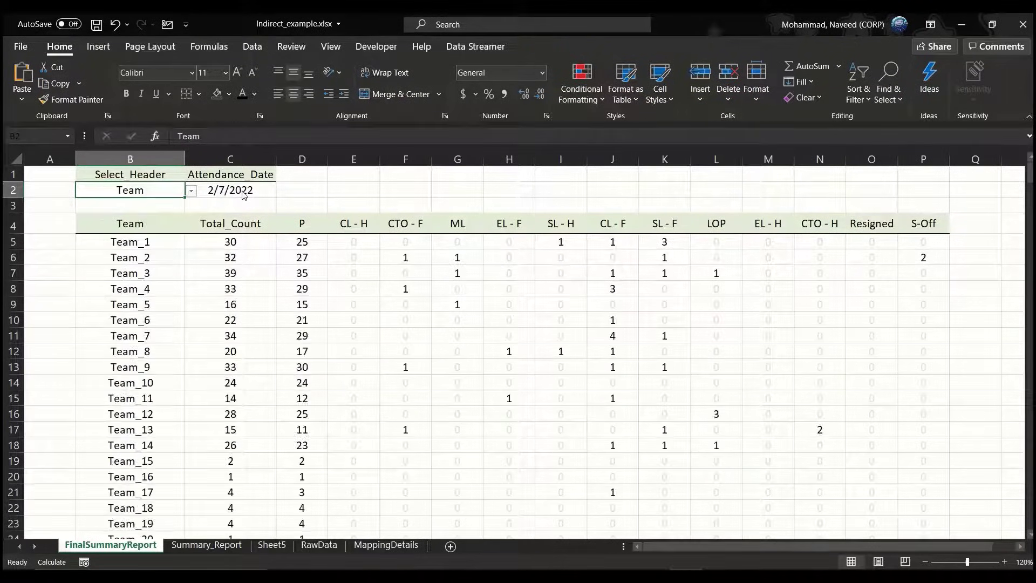
pyautogui.press('Down')
pyautogui.press('Down')
pyautogui.press('Down')
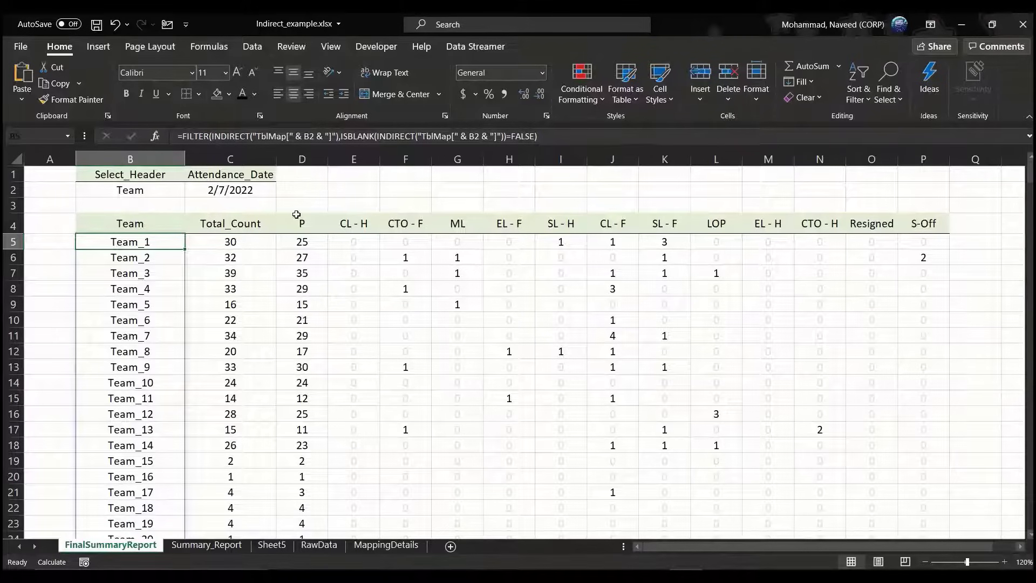
pyautogui.click(165, 194)
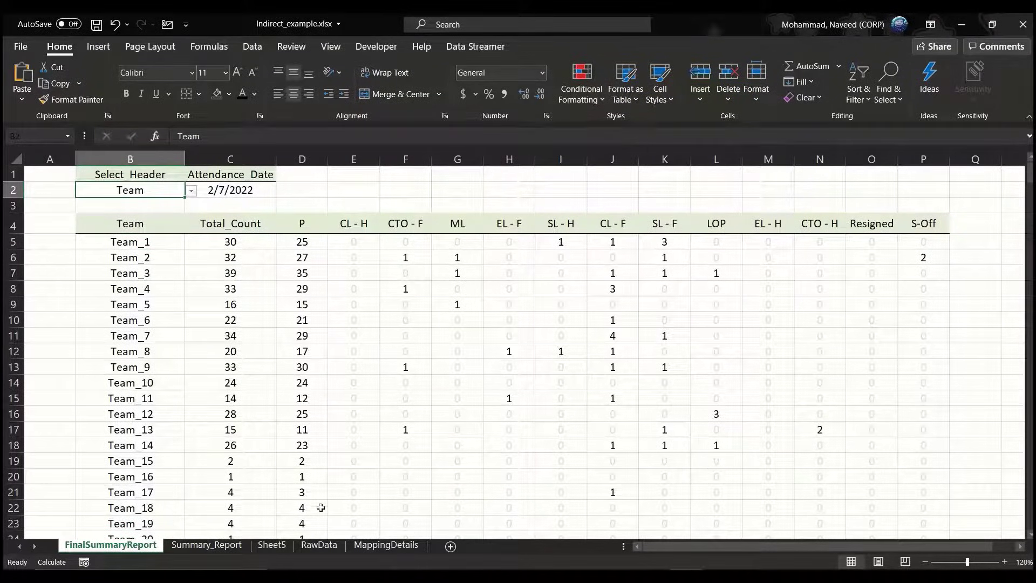
# Copy the Employee_Type header from the RawData table into J1 of MappingDetails as a new mapping table column.
pyautogui.click(322, 545)
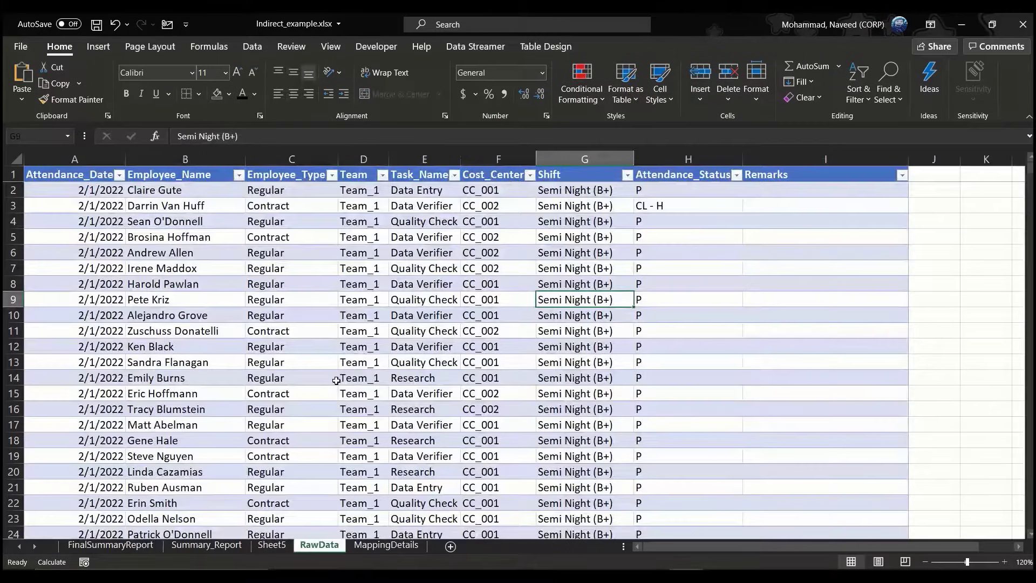
pyautogui.click(366, 285)
pyautogui.hotkey('ctrl', 'Home')
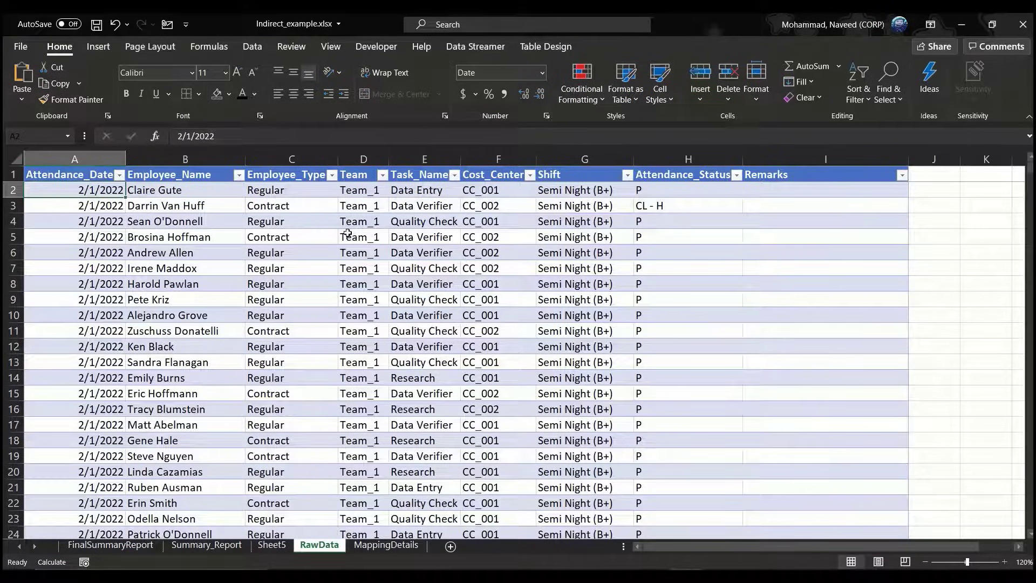
pyautogui.click(287, 179)
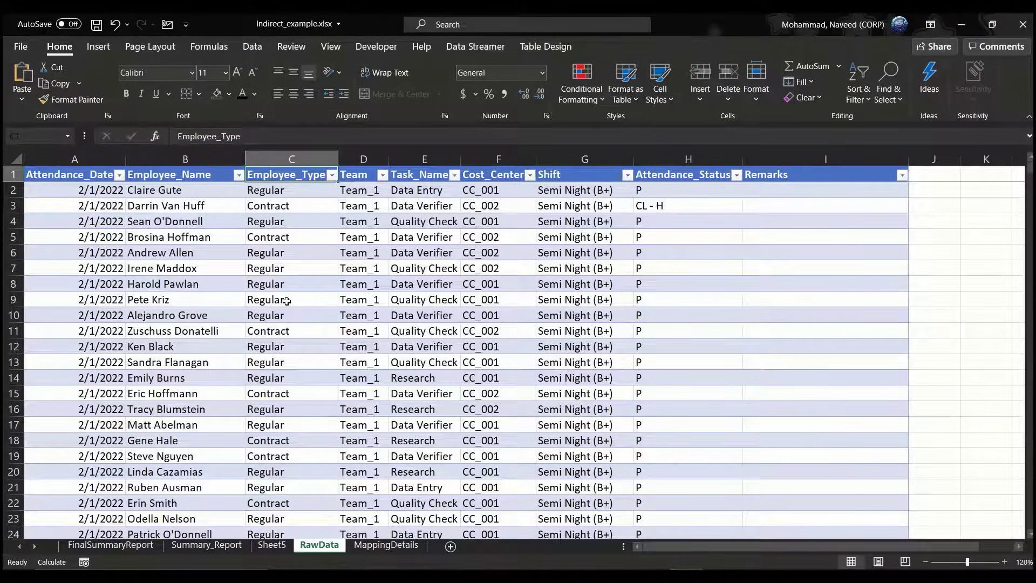
pyautogui.hotkey('ctrl', 'c')
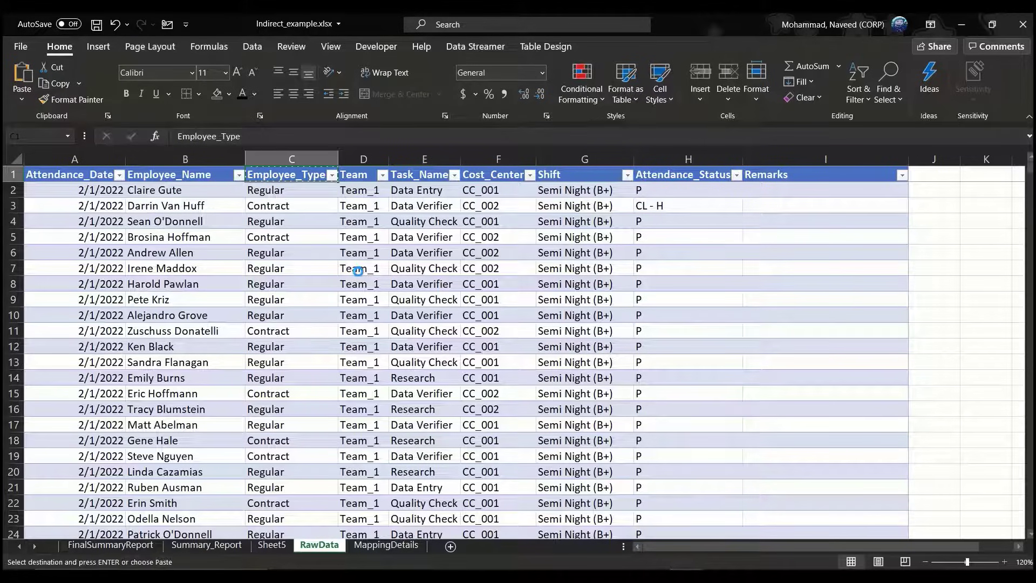
pyautogui.click(387, 546)
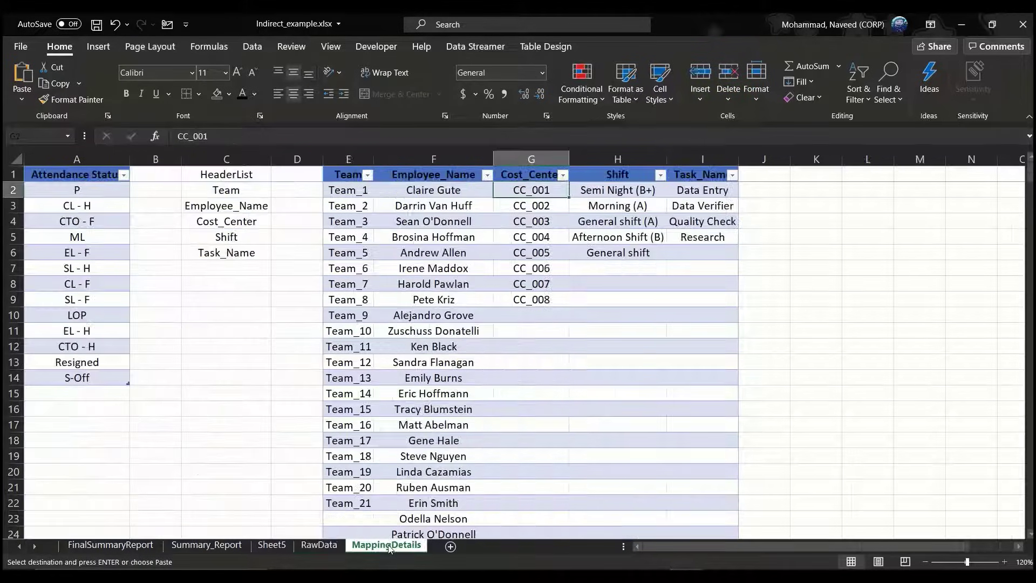
pyautogui.click(754, 177)
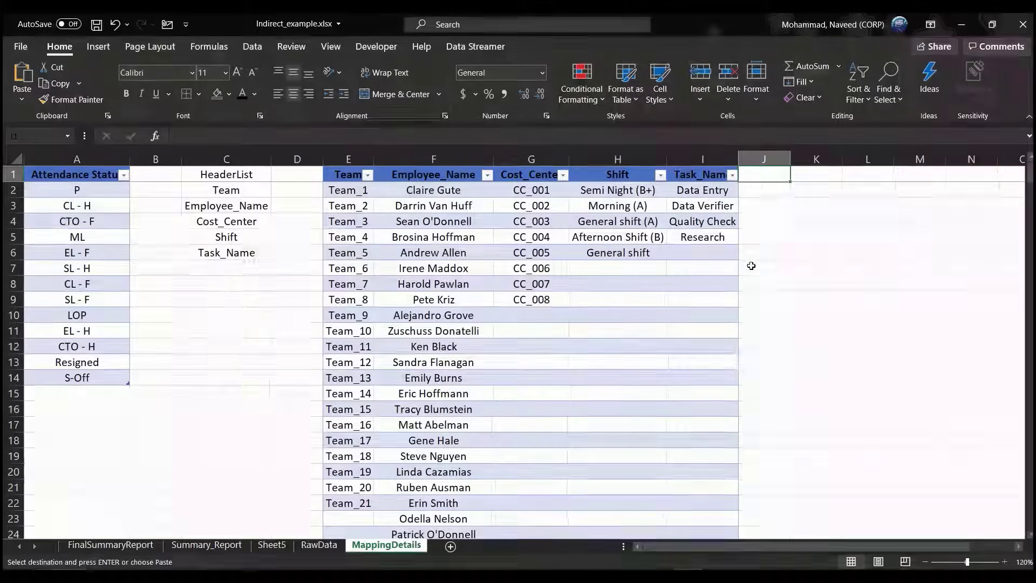
pyautogui.hotkey('ctrl', 'v')
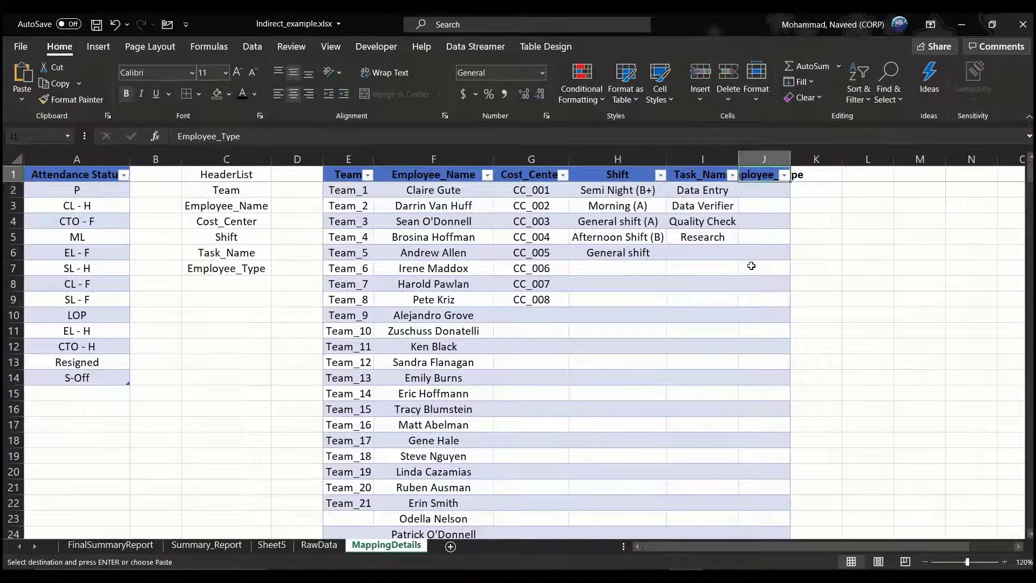
# Enter Regular and Contract in J2 and J3 under the Employee_Type mapping header.
pyautogui.press('Down')
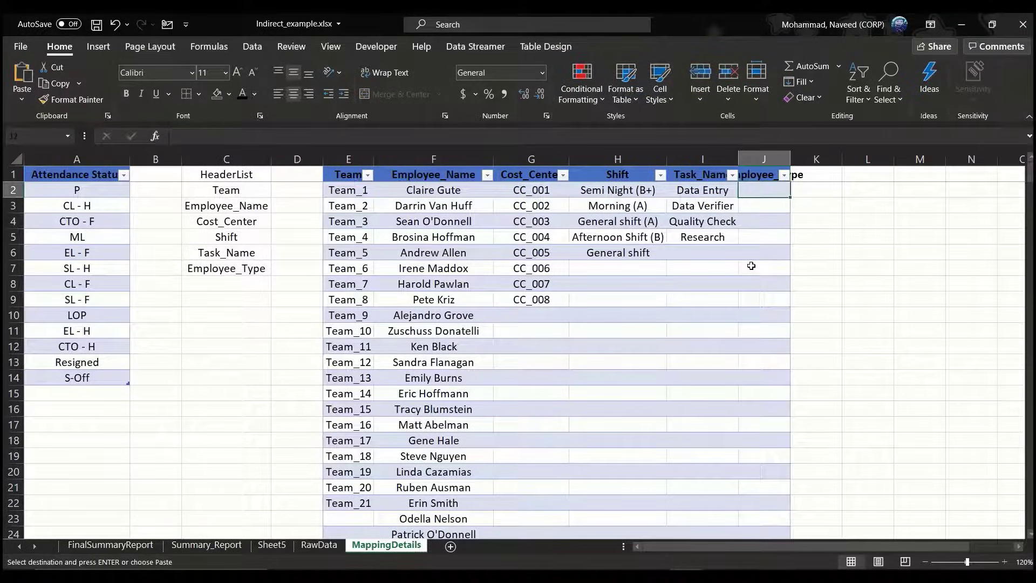
pyautogui.press('Up')
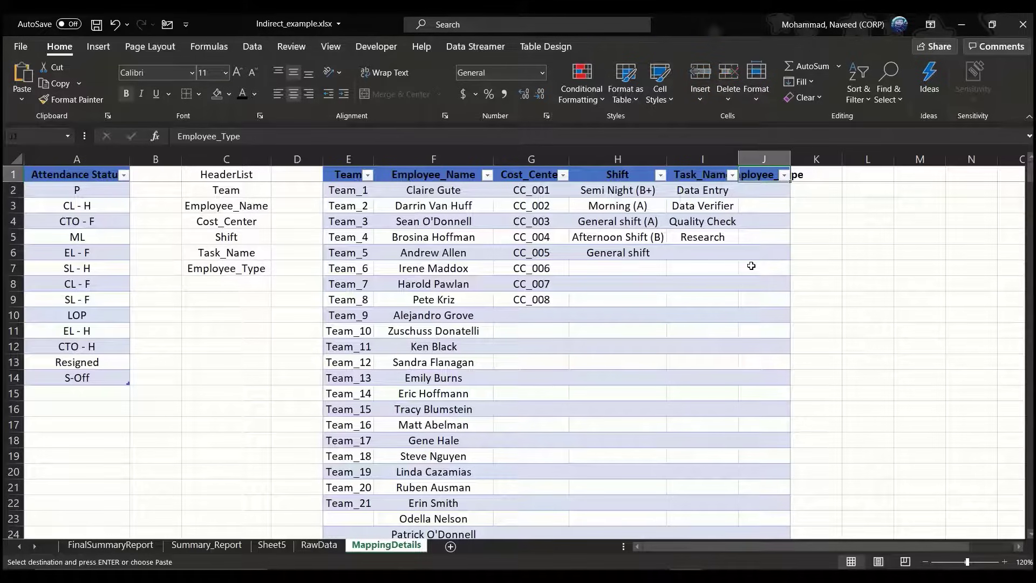
pyautogui.press('Down')
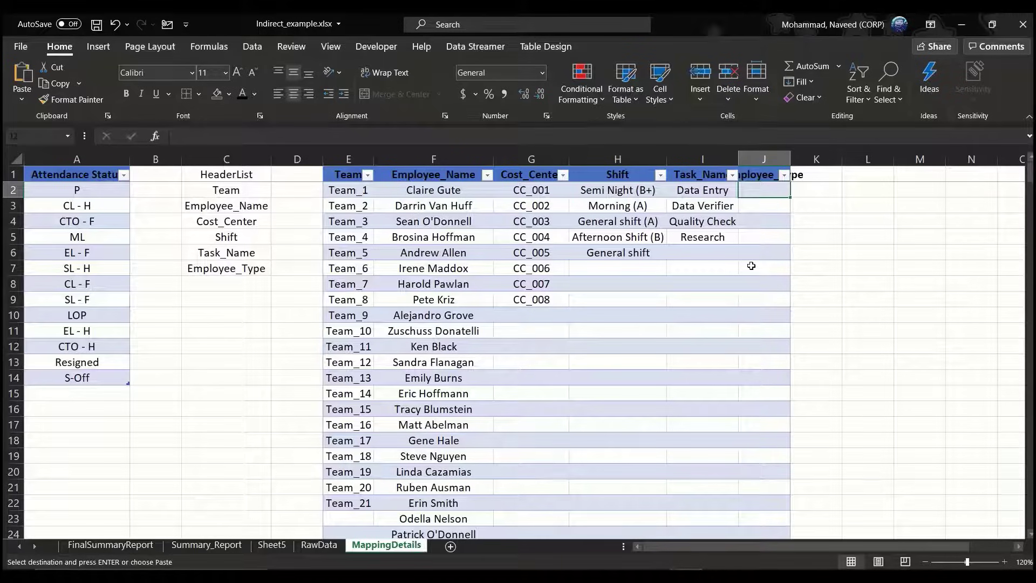
pyautogui.write('Regular')
pyautogui.press('Return')
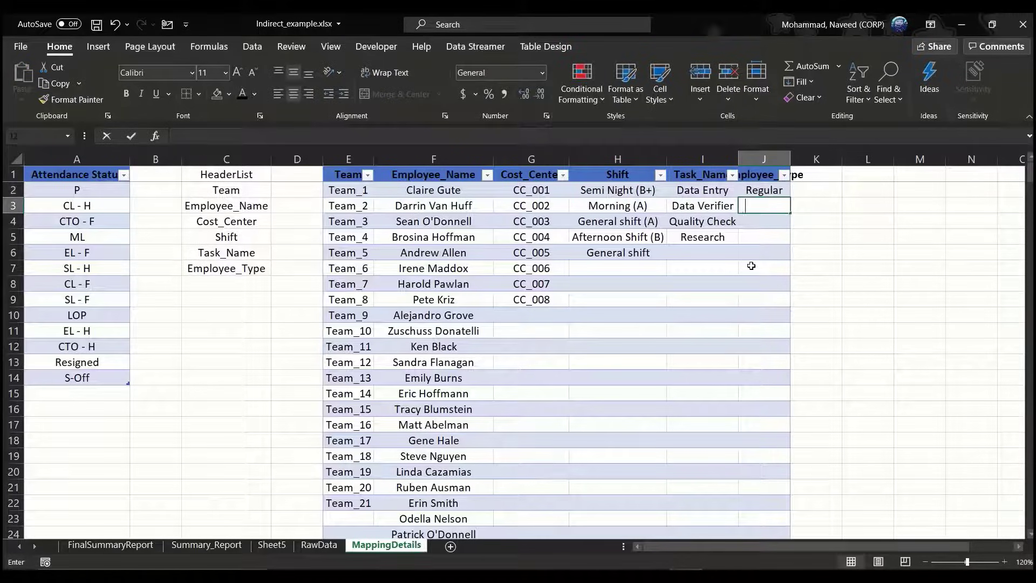
pyautogui.write('Contract')
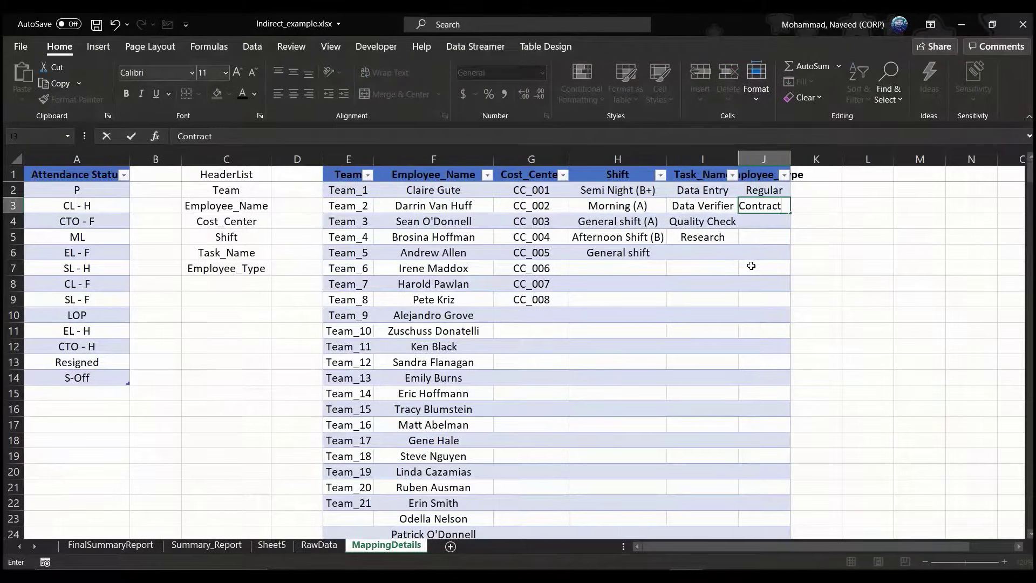
pyautogui.hotkey('ctrl', 'Return')
pyautogui.press('Up')
pyautogui.press('Up')
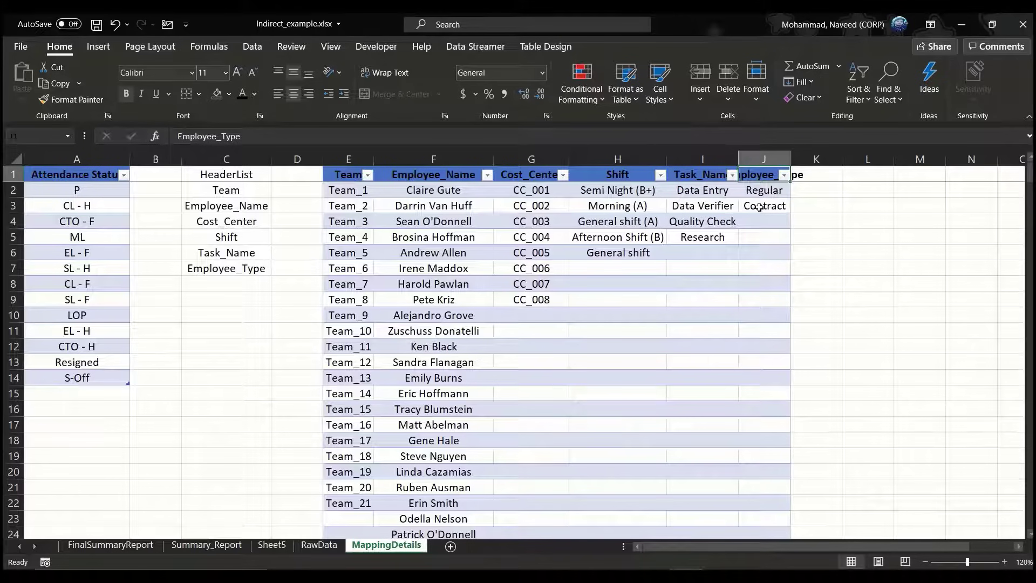
# Check Employee_Type in RawData and the mapping HeaderList, then select it as the header in B2 of FinalSummaryReport.
pyautogui.click(316, 545)
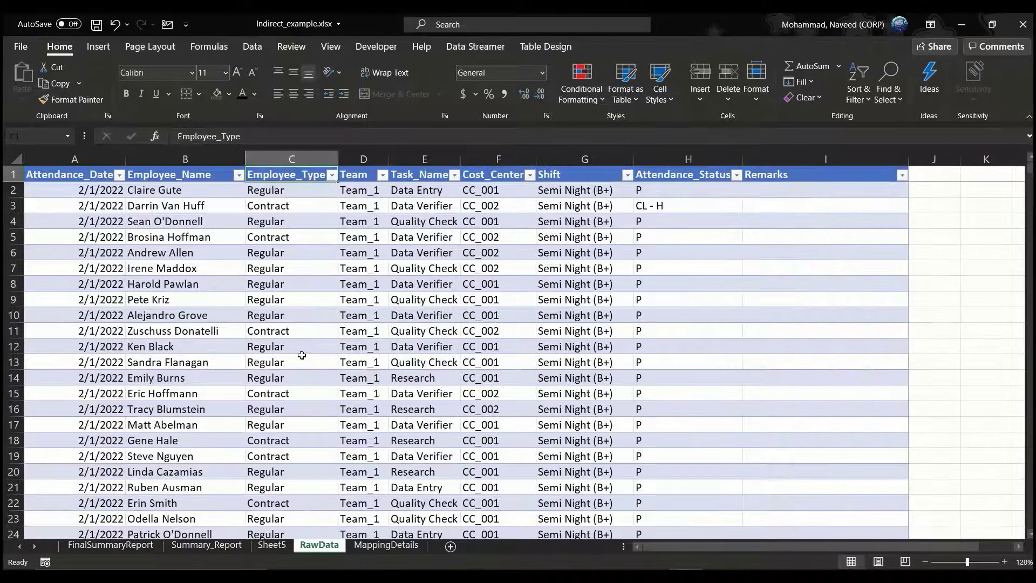
pyautogui.click(376, 546)
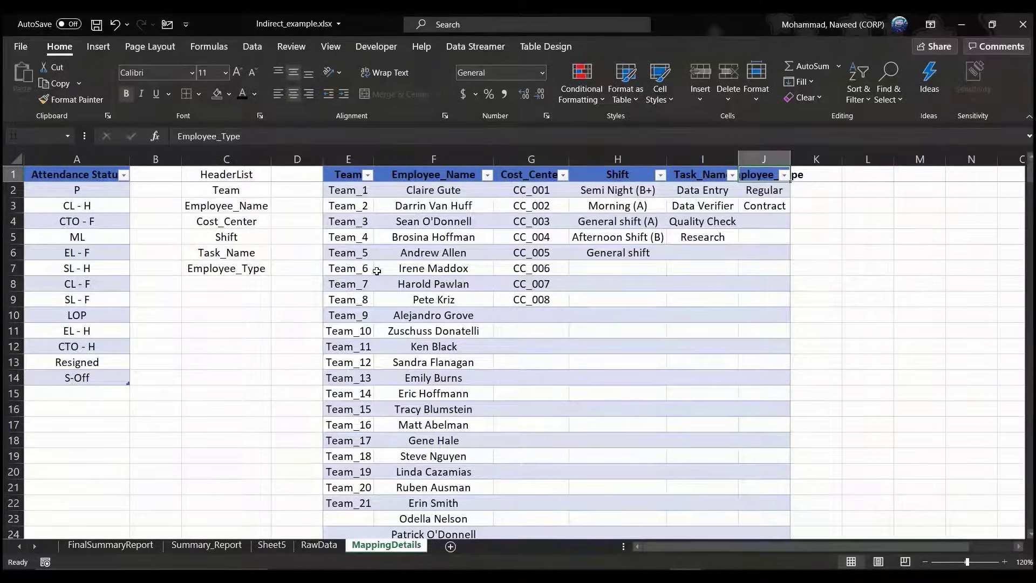
pyautogui.click(229, 273)
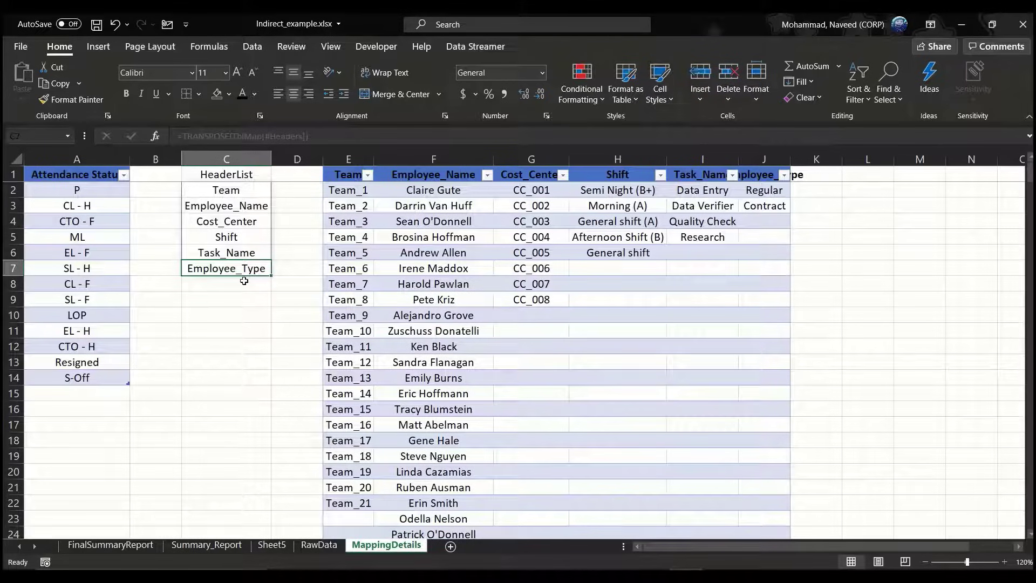
pyautogui.click(126, 546)
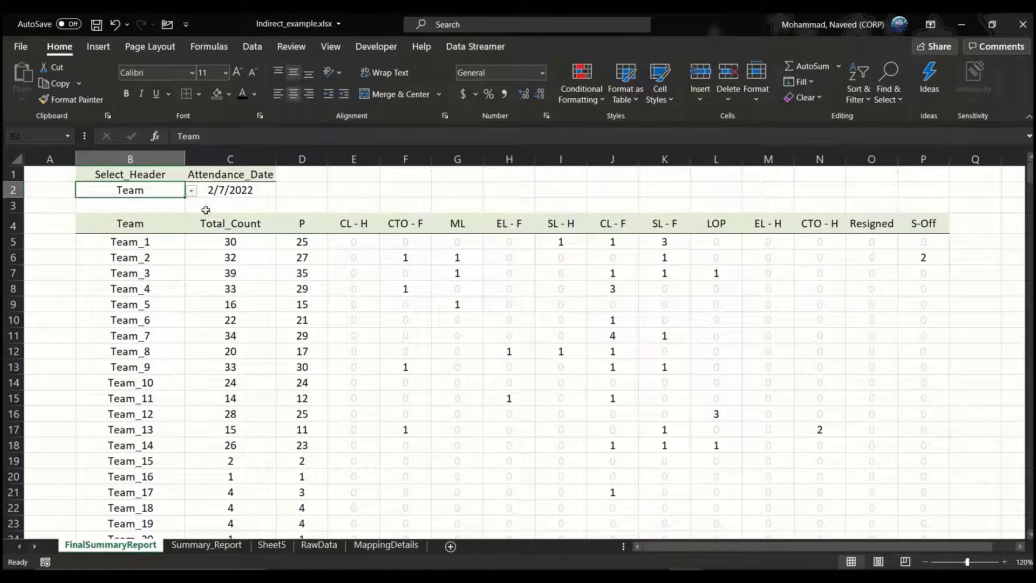
pyautogui.click(192, 192)
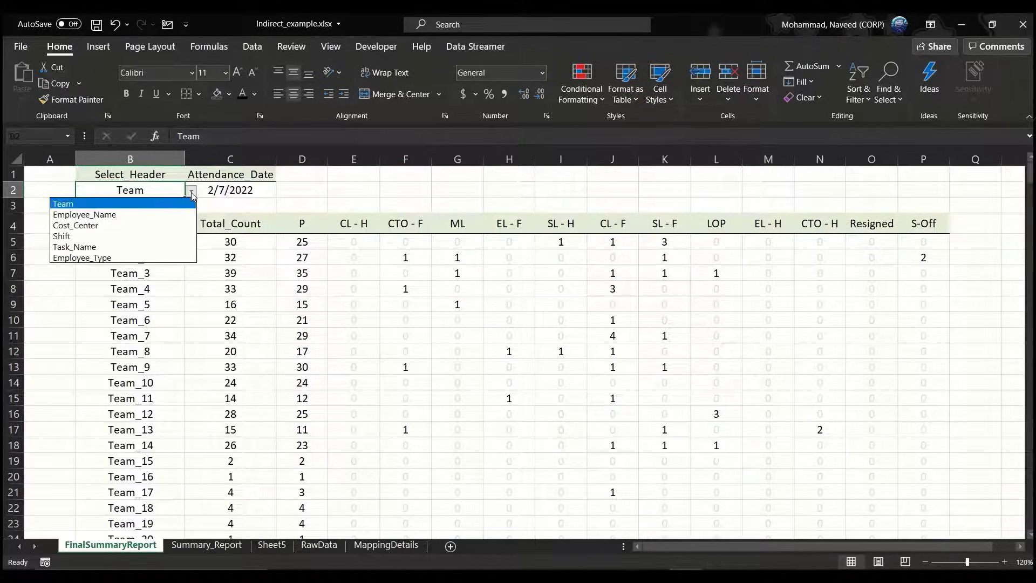
pyautogui.click(105, 258)
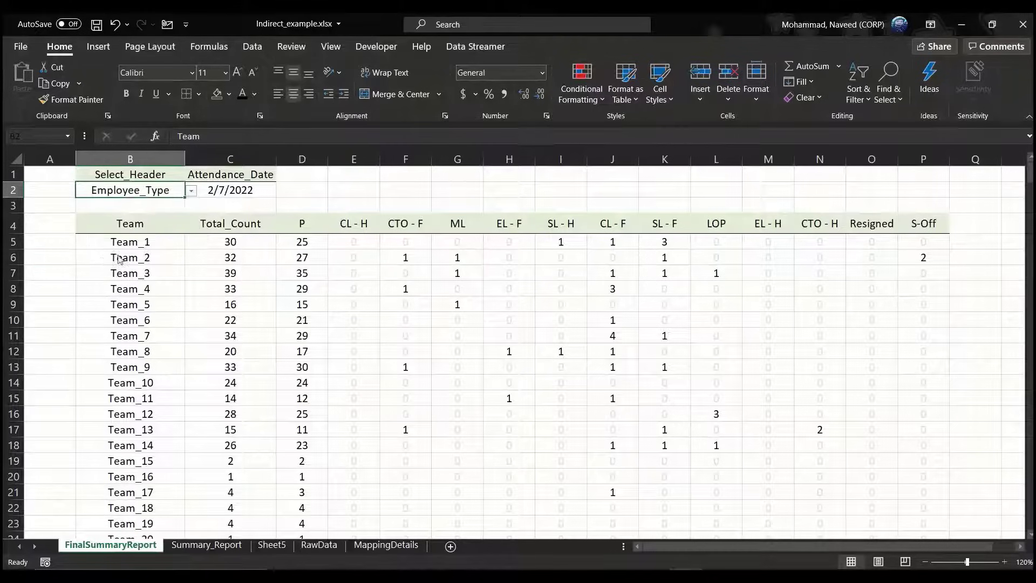
pyautogui.moveTo(140, 246); pyautogui.dragTo(144, 258)
pyautogui.click(151, 192)
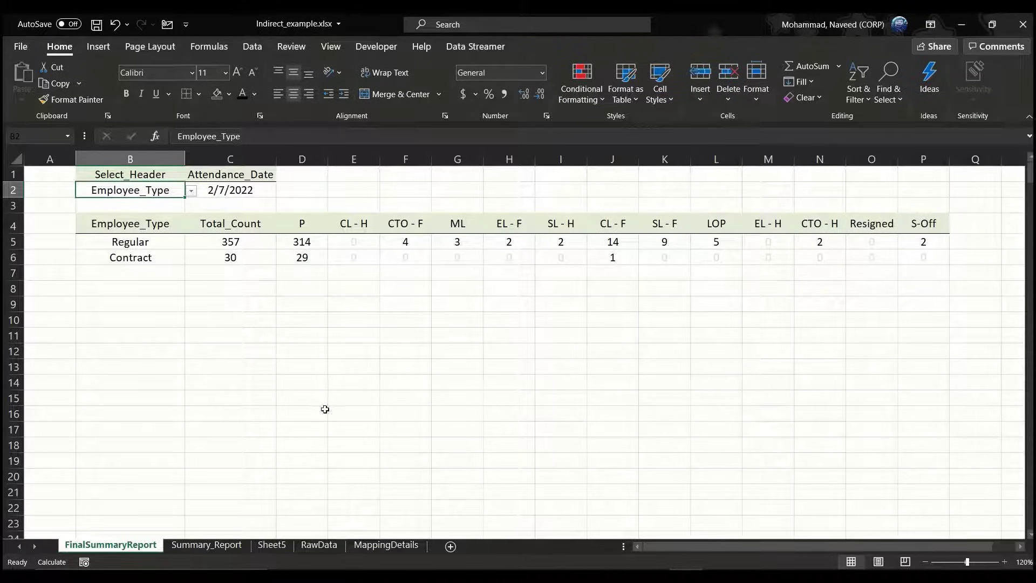
# Review the RawData and MappingDetails tables and the header choices available in B2 of FinalSummaryReport.
pyautogui.click(324, 545)
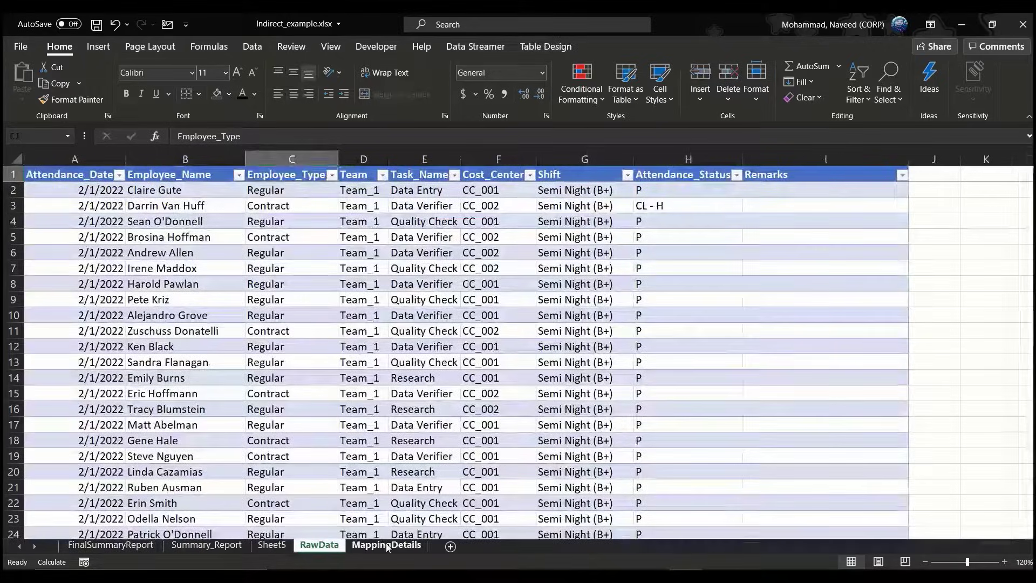
pyautogui.click(365, 546)
pyautogui.click(752, 238)
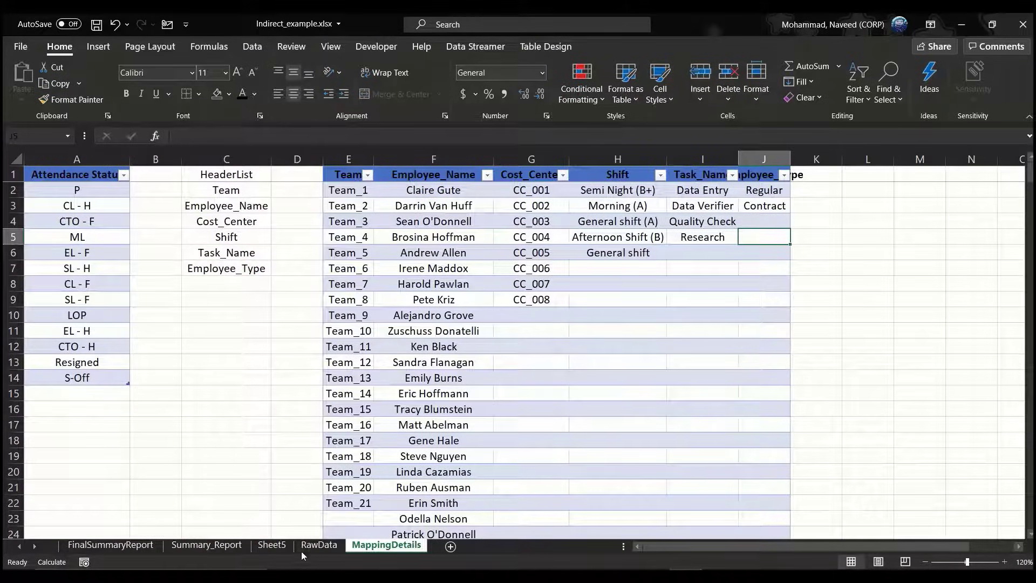
pyautogui.click(318, 545)
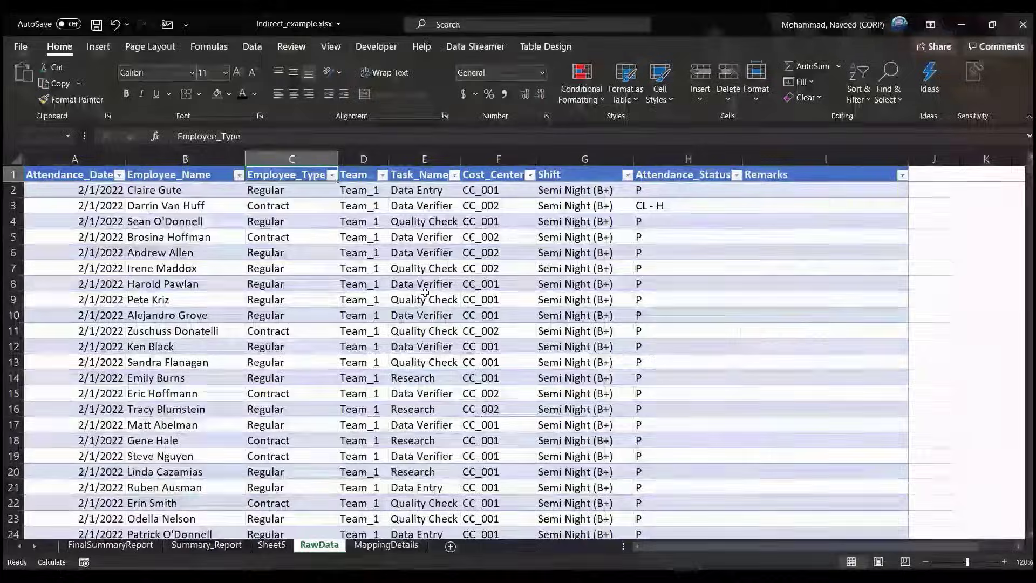
pyautogui.click(138, 548)
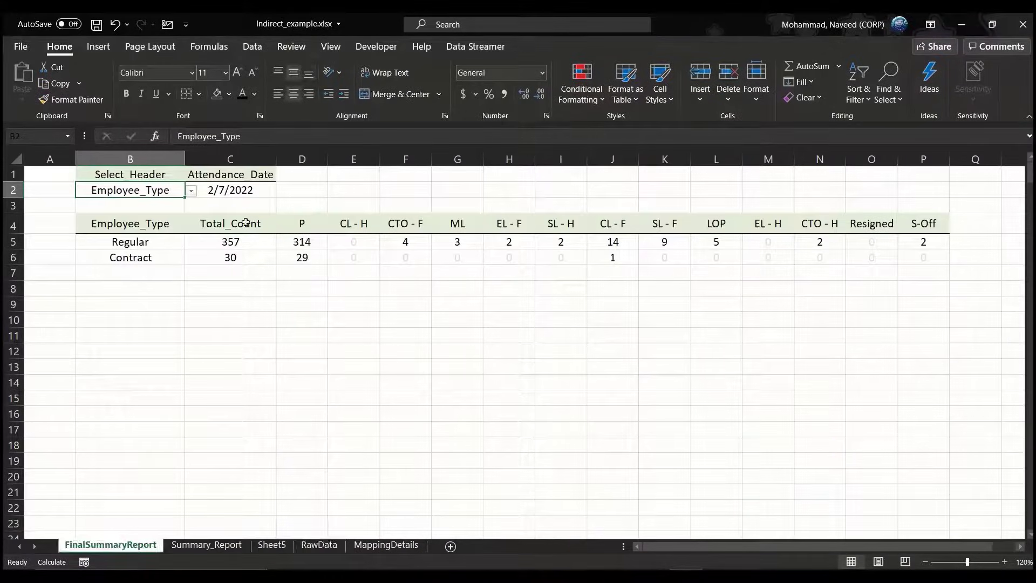
pyautogui.click(192, 191)
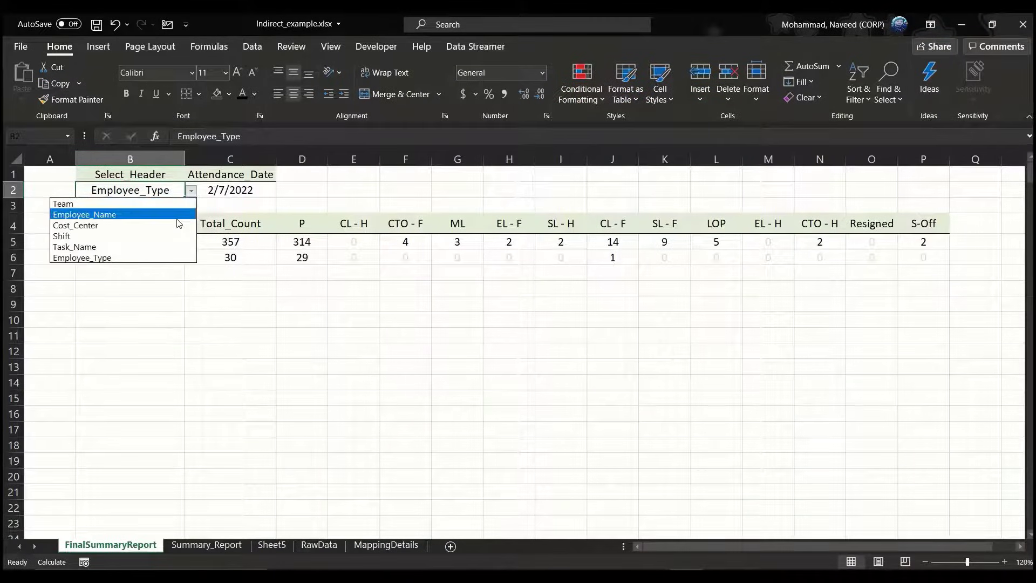
pyautogui.press('Escape')
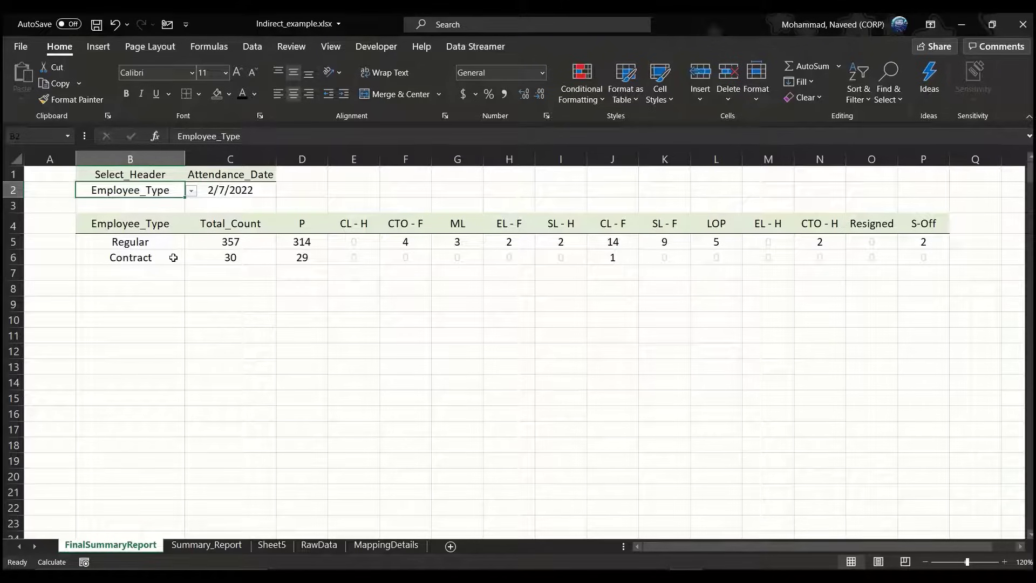
pyautogui.click(376, 545)
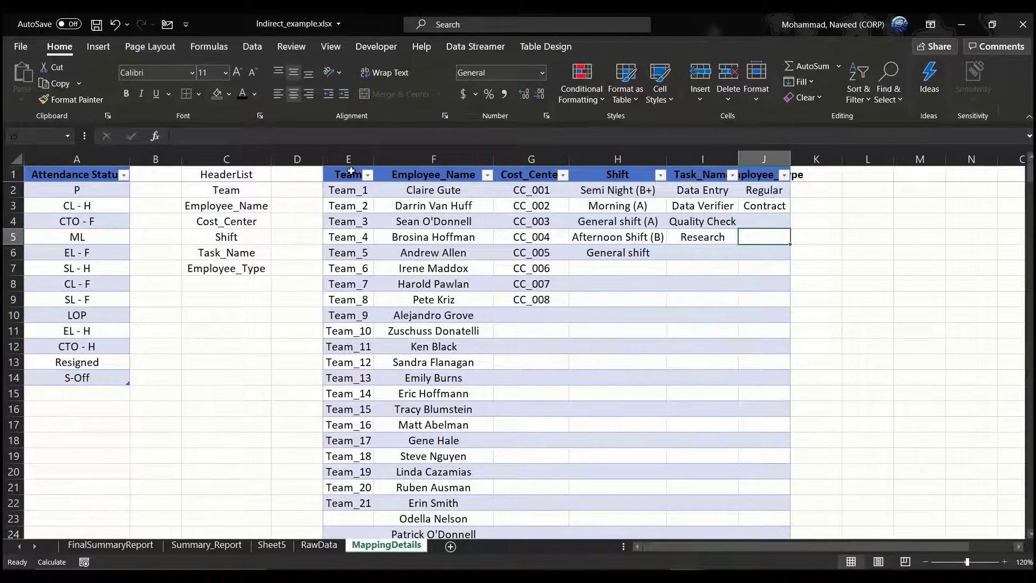
pyautogui.click(405, 285)
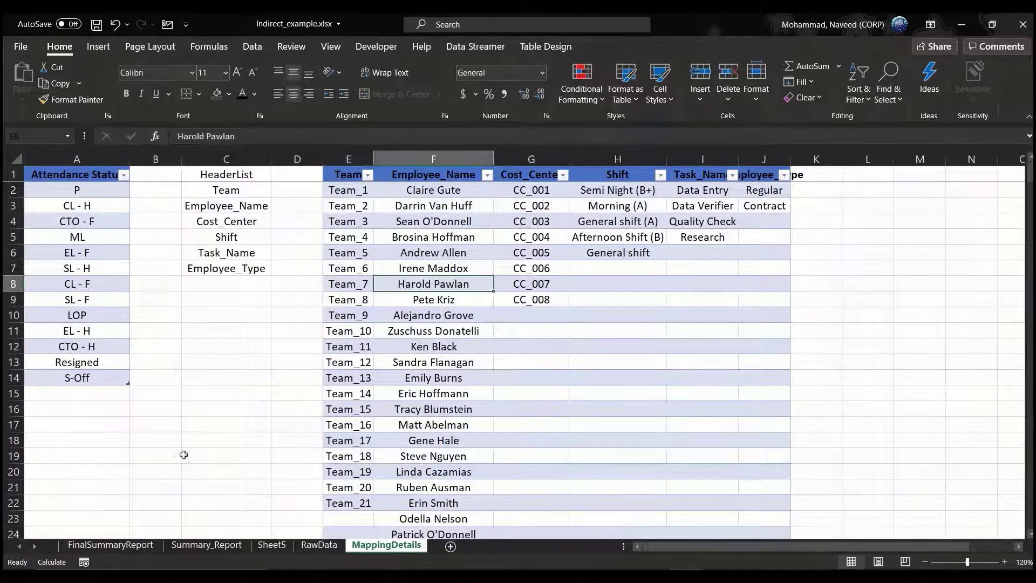
pyautogui.click(118, 546)
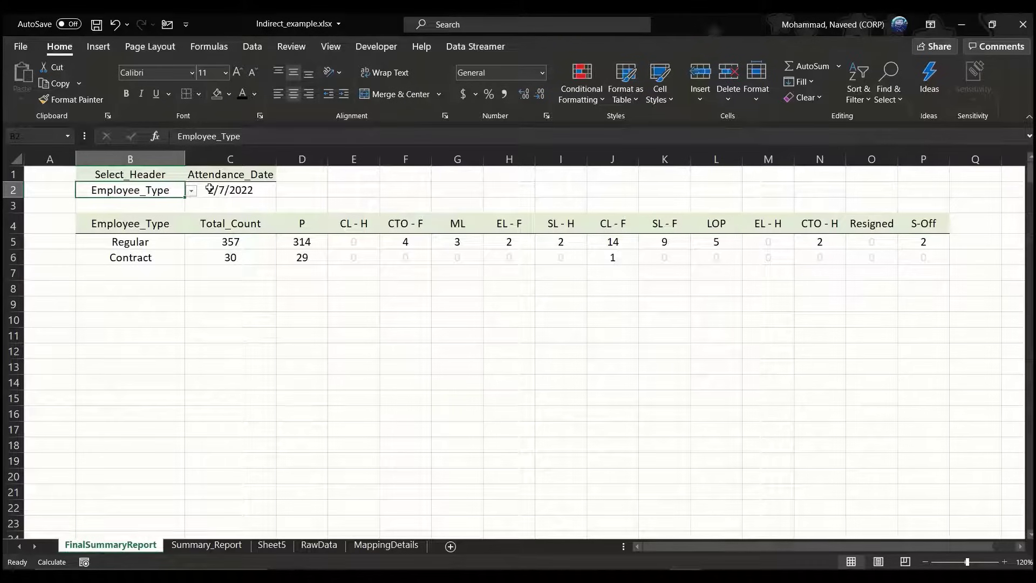